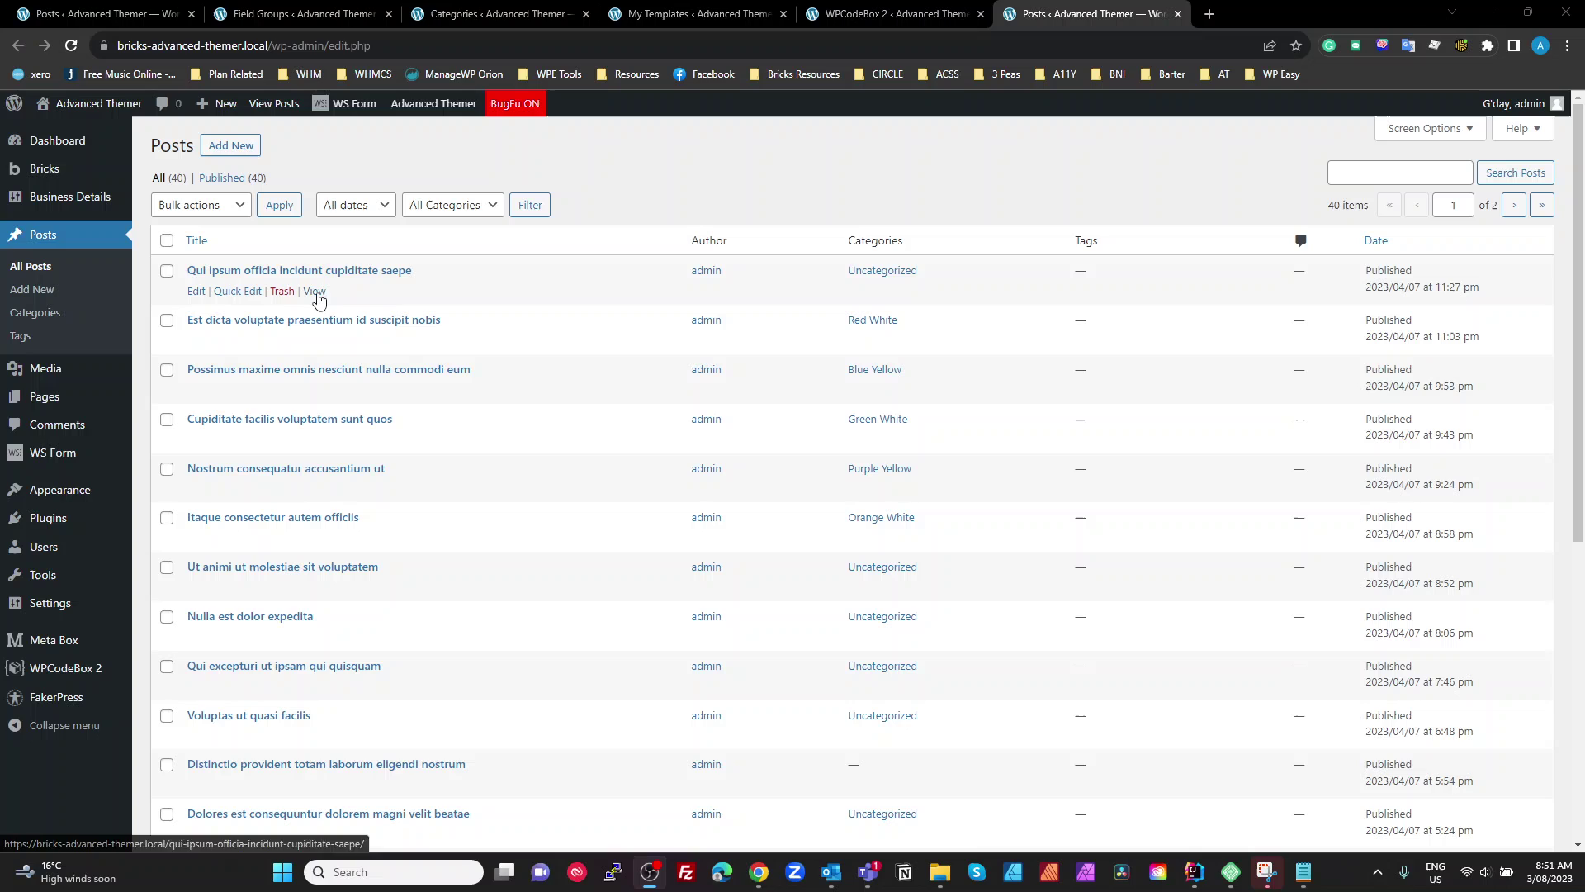
- Preview the first post in a new tab, look at its heading, and close it
right_click(315, 292)
click(338, 308)
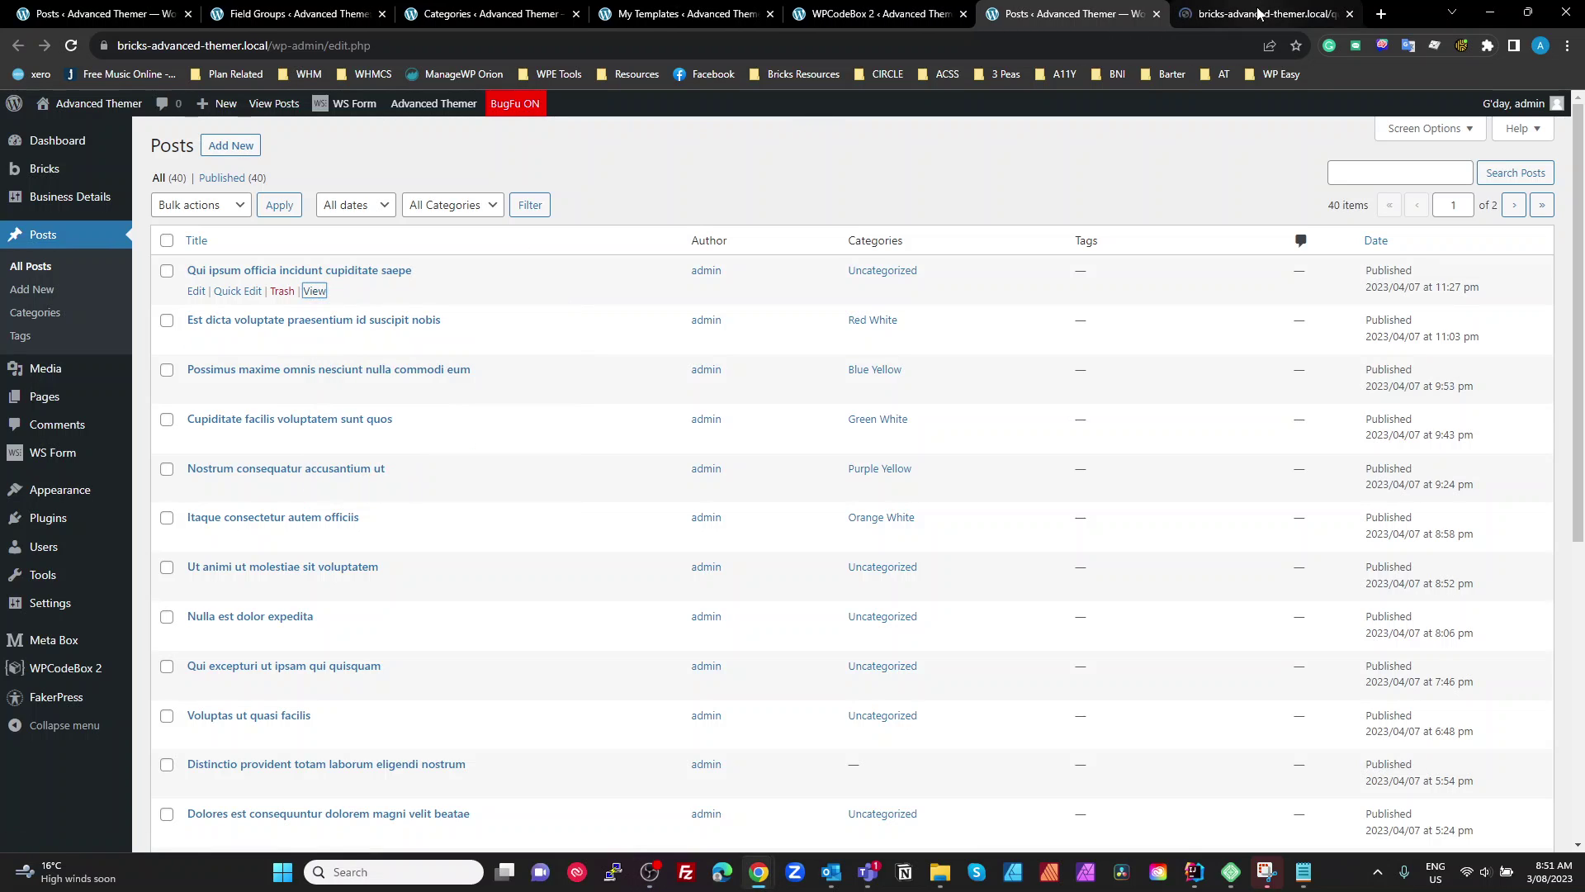
click(1205, 13)
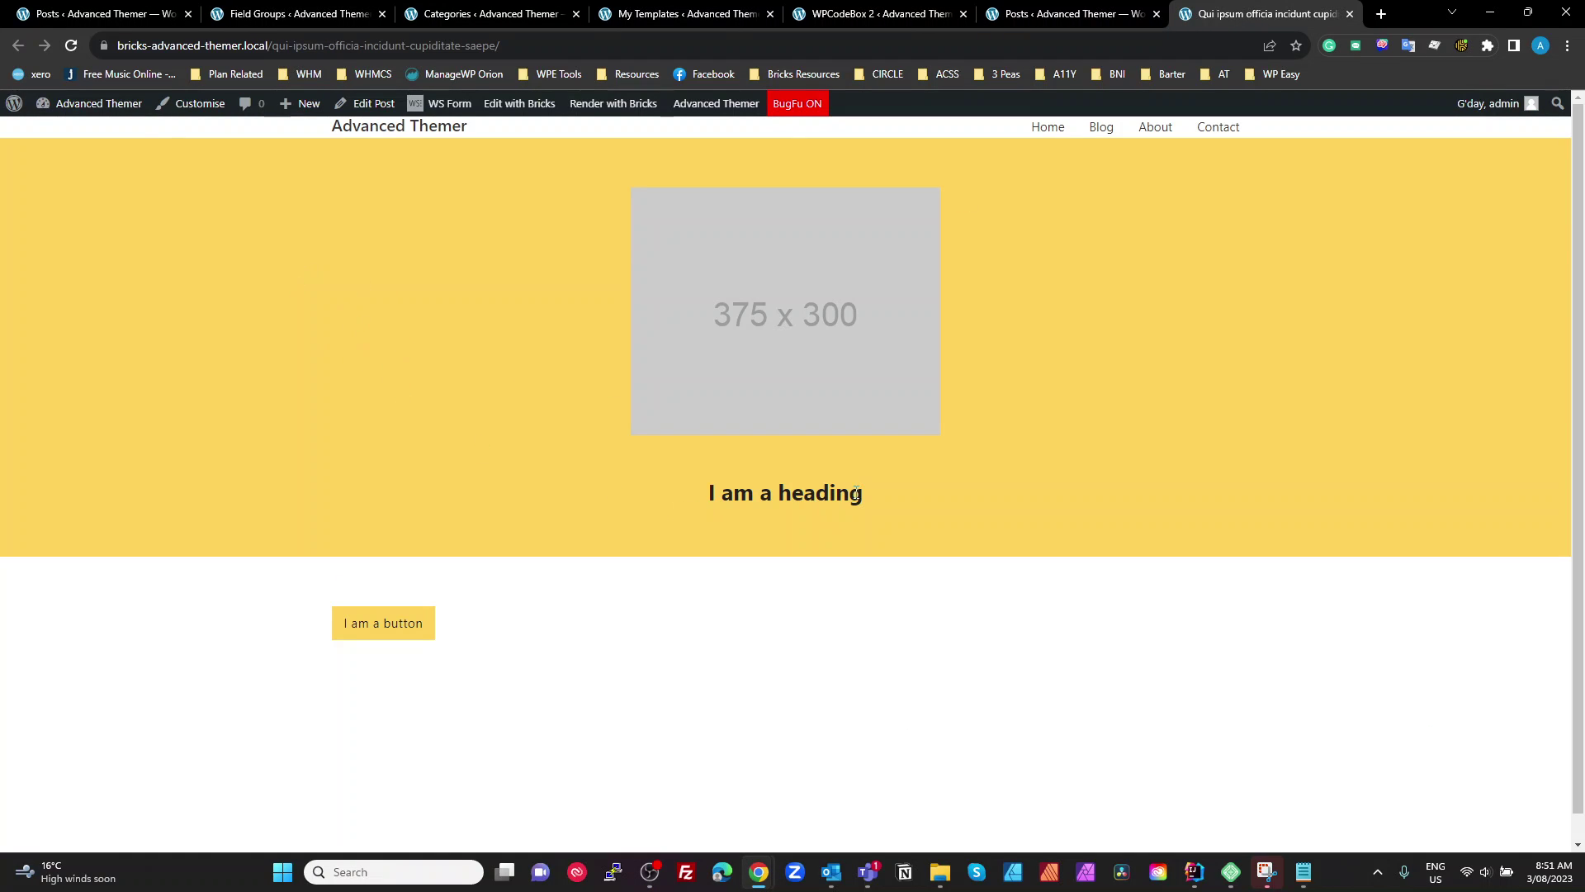
drag(857, 493, 698, 499)
click(766, 623)
click(1349, 13)
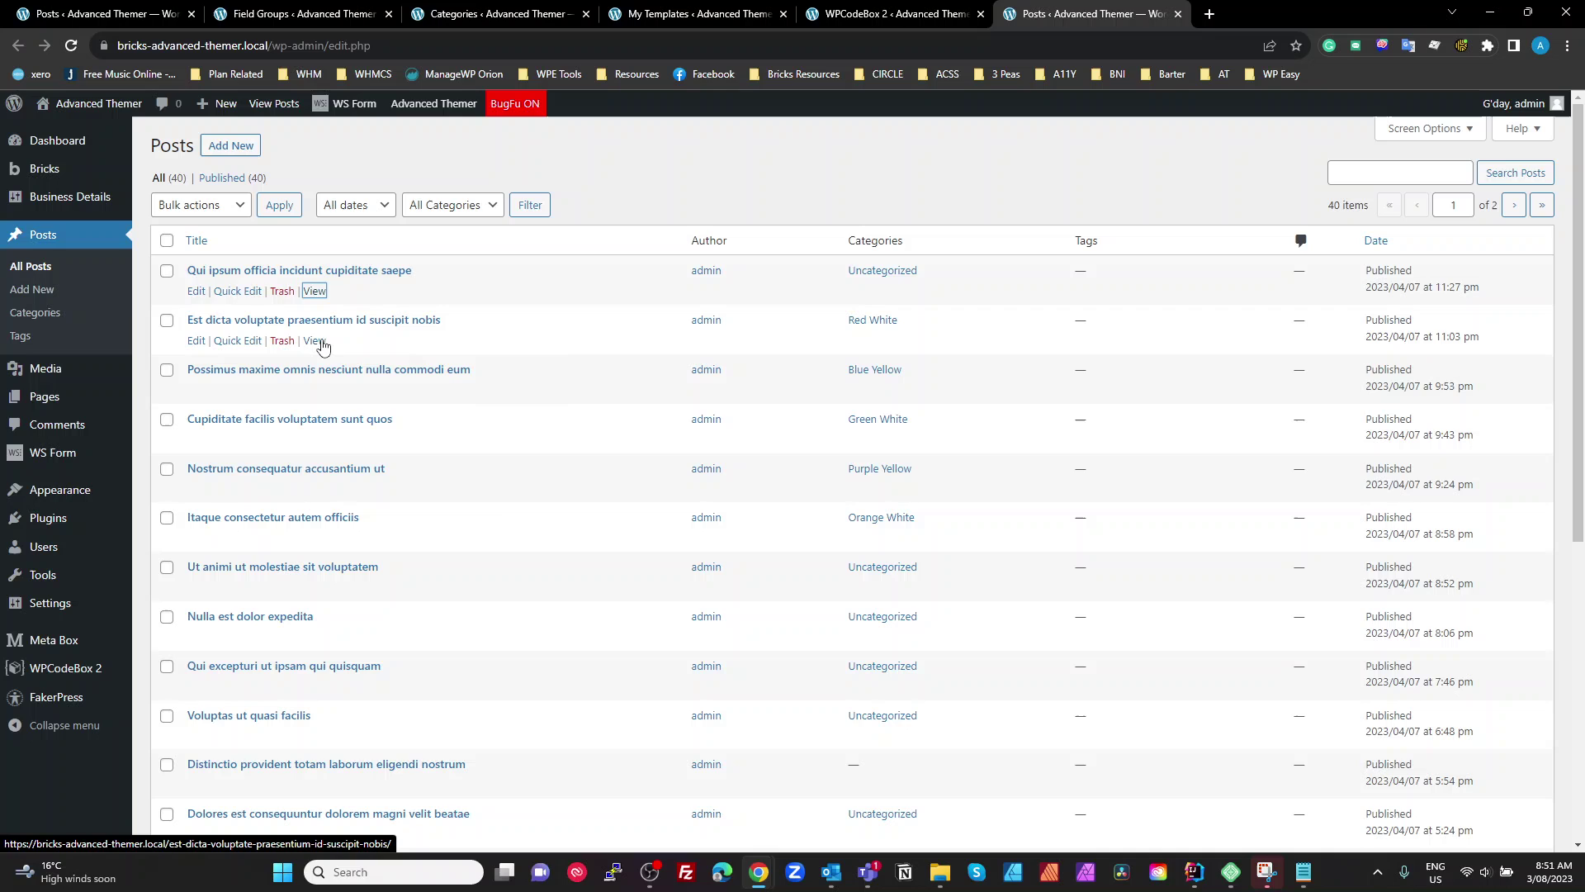
- Preview the second post and the Blue Yellow post on the front end
right_click(322, 346)
click(351, 357)
click(1197, 14)
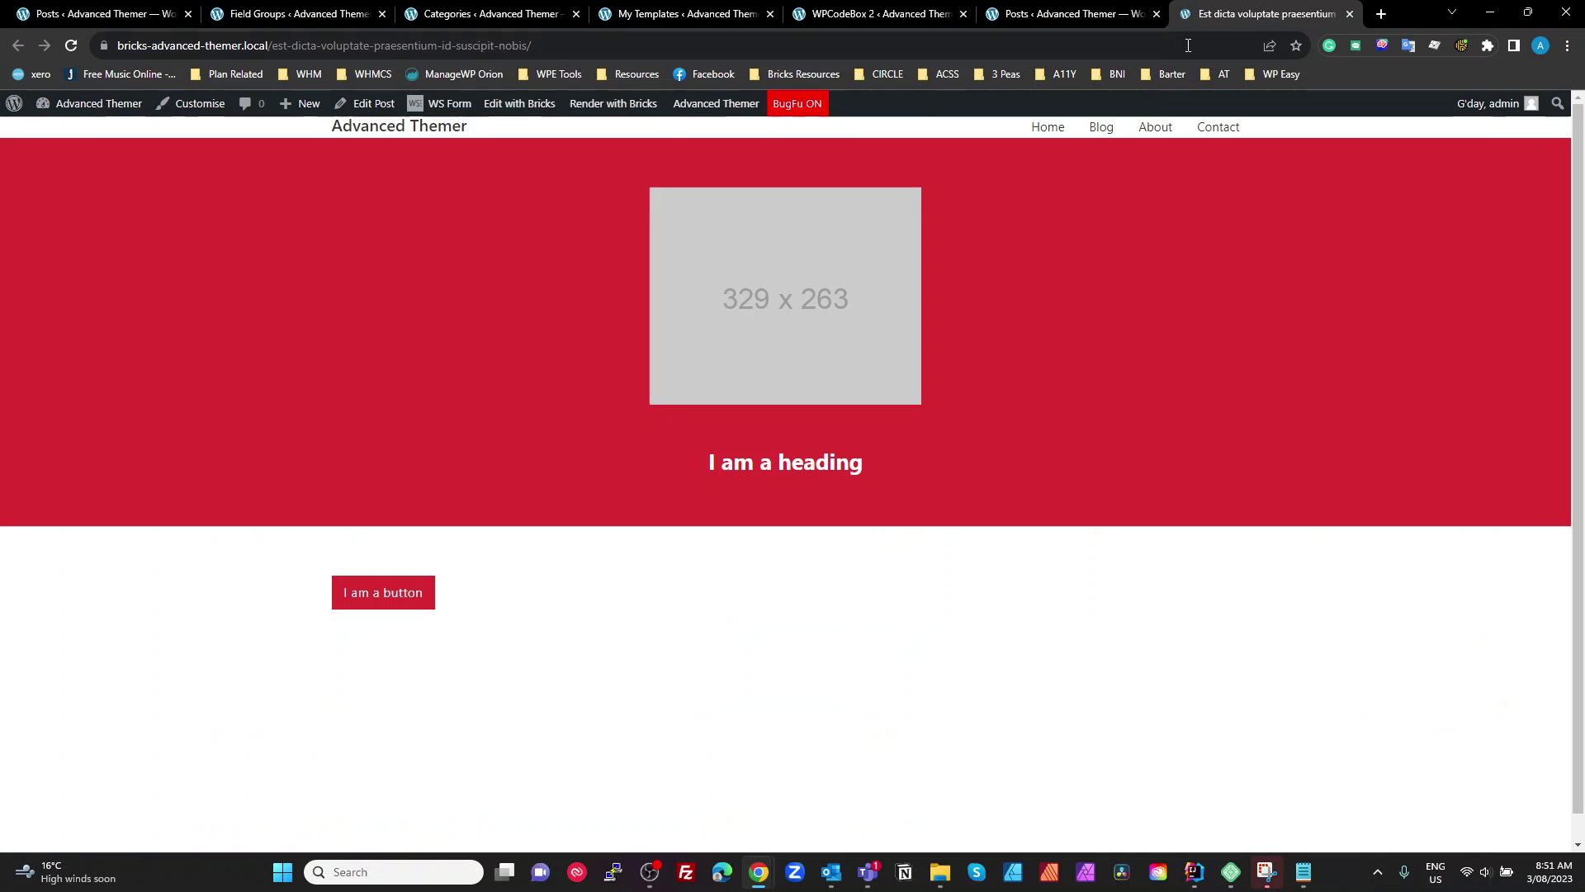
click(1349, 14)
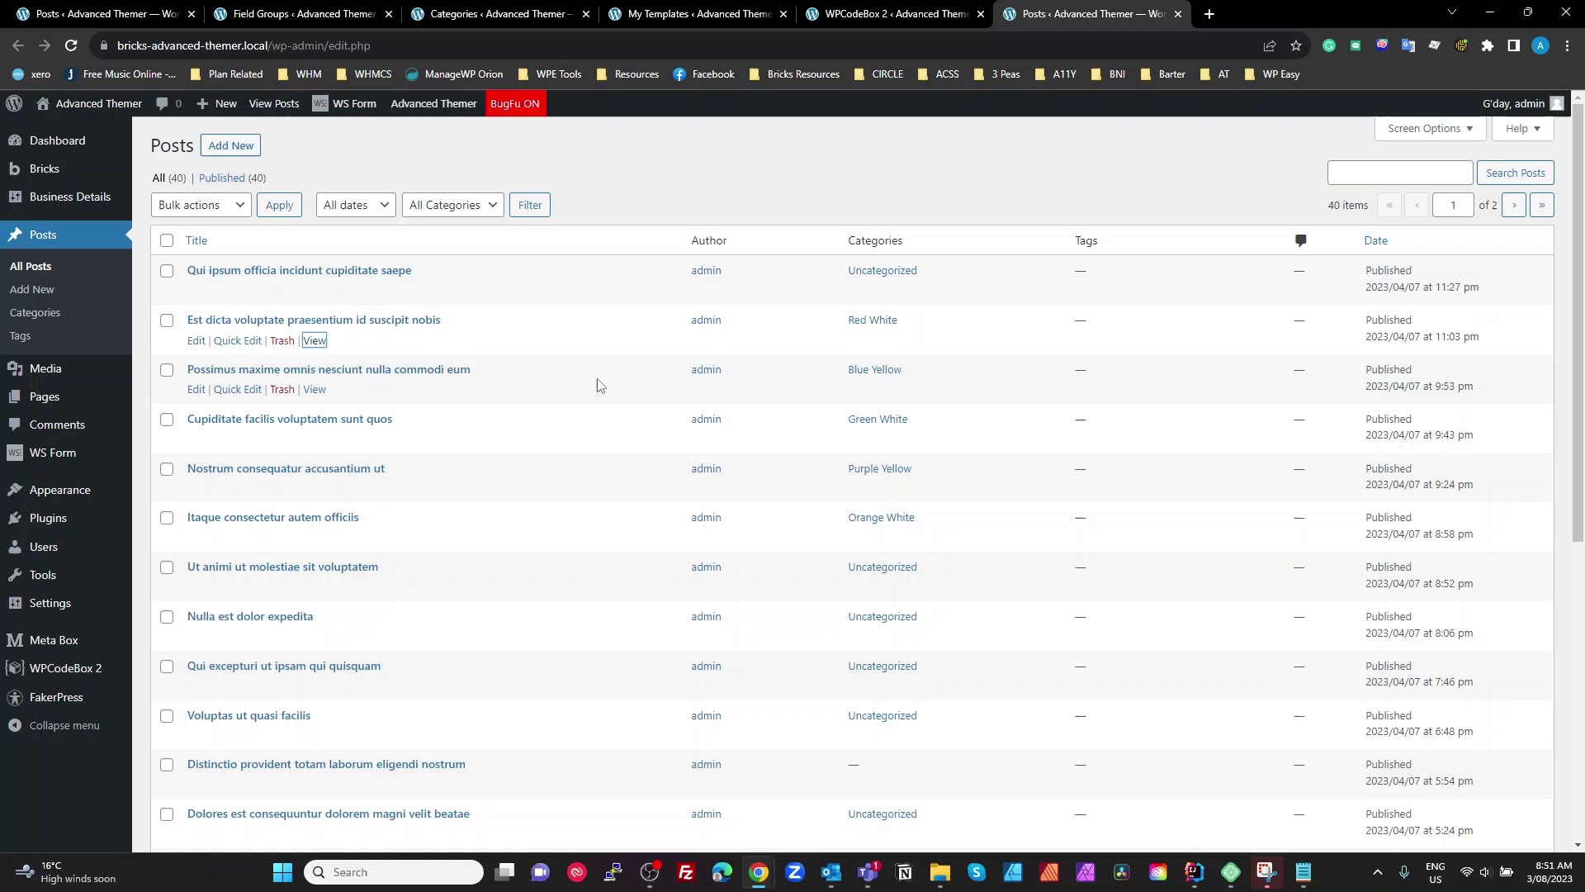
right_click(315, 389)
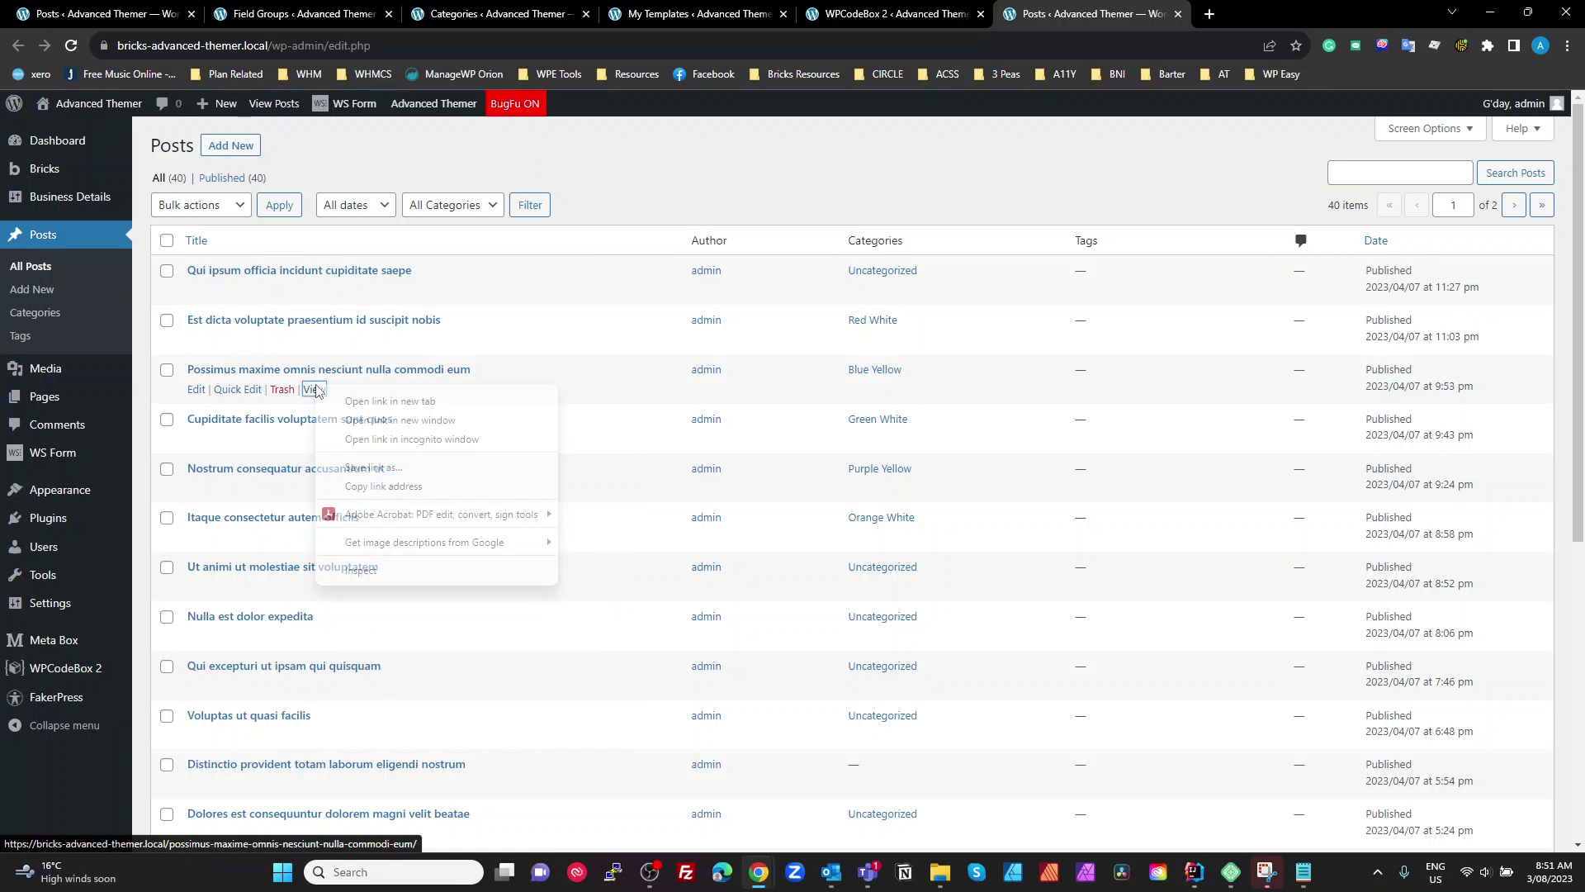
click(379, 400)
click(1259, 14)
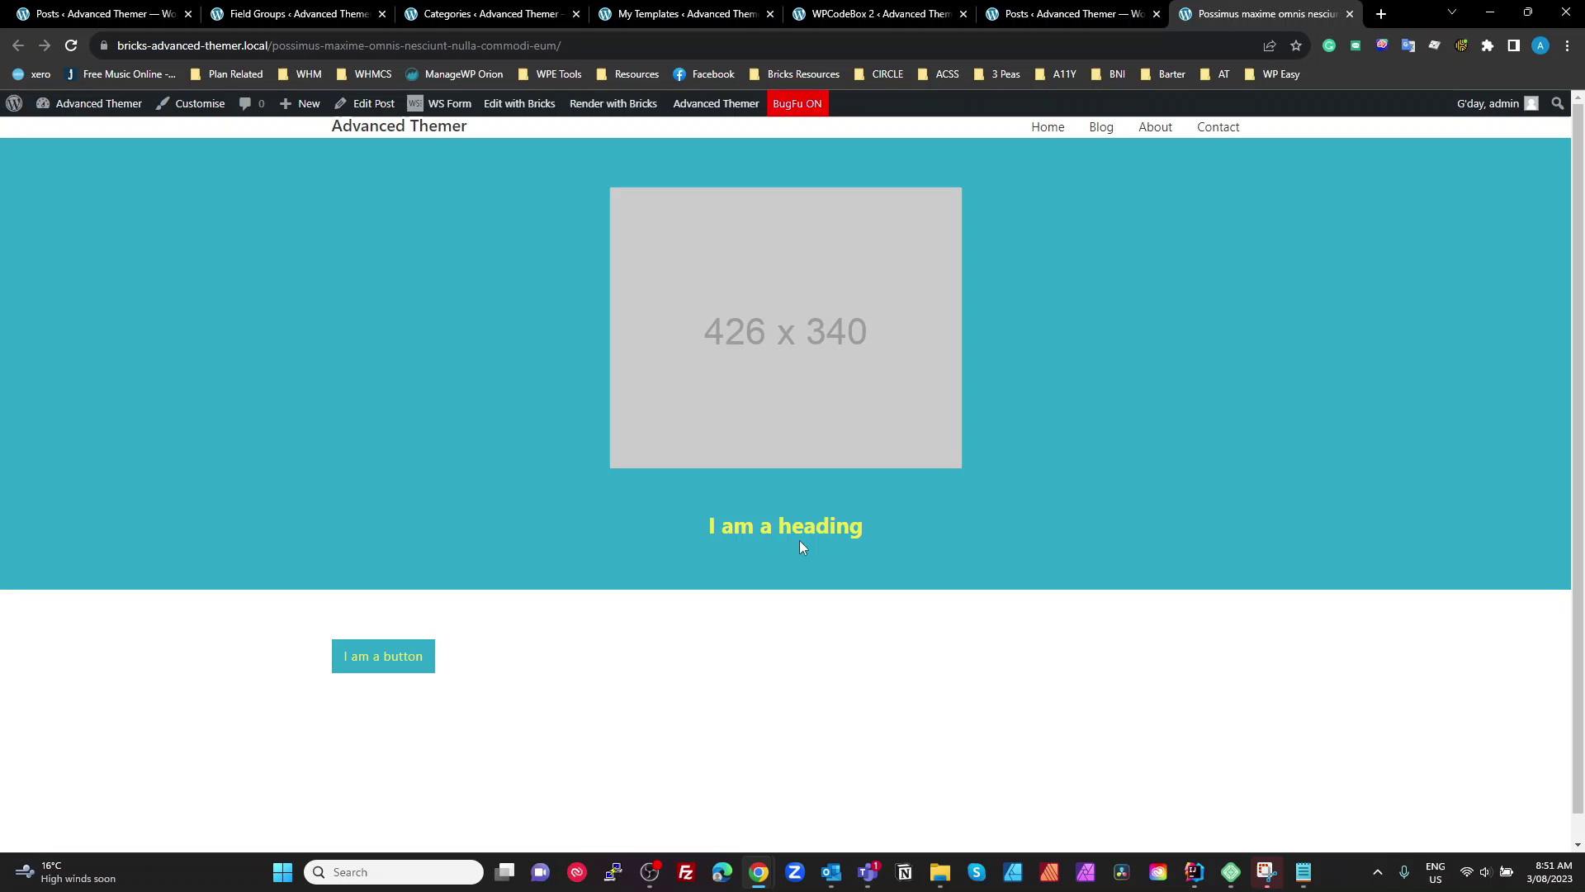
click(1349, 15)
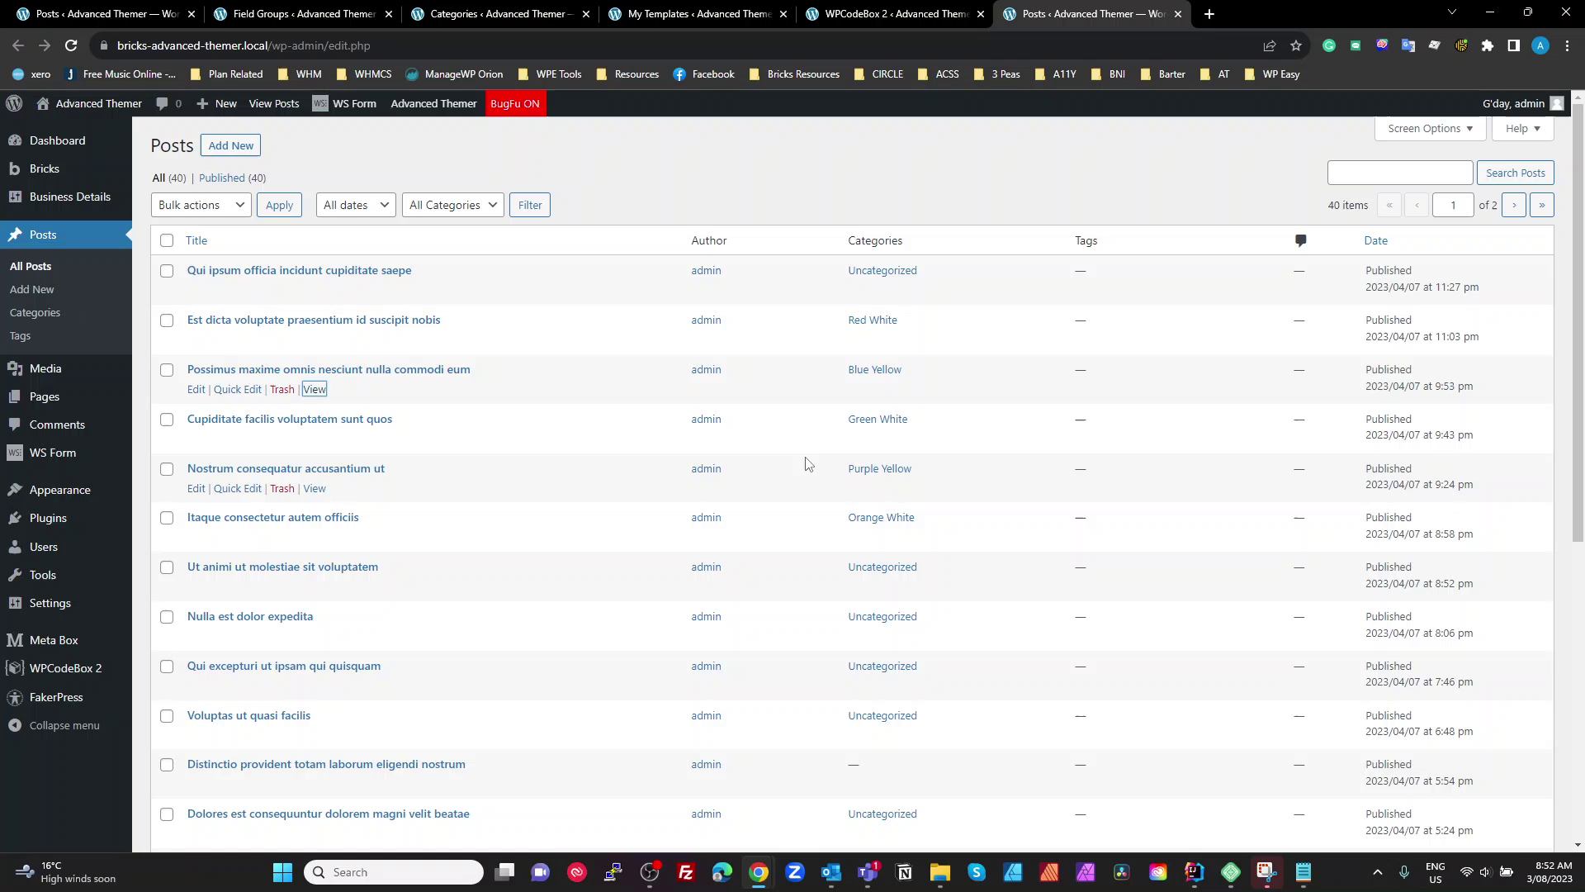
- Set the Blue Yellow category's Category Color Primary to deeper blue #1f56c4 and update it
click(442, 25)
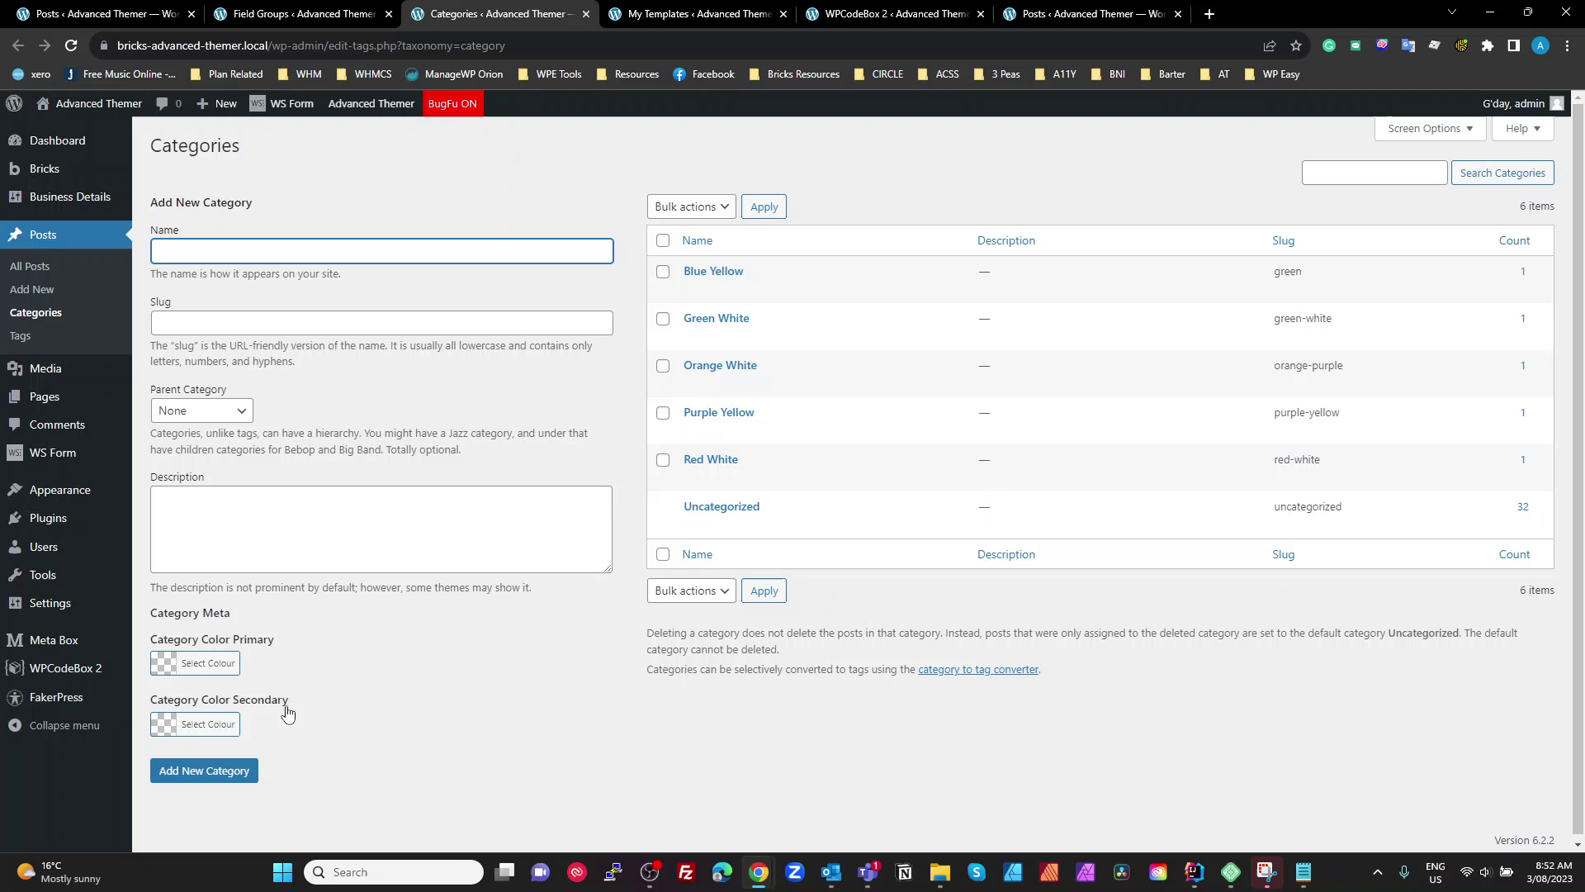
click(695, 293)
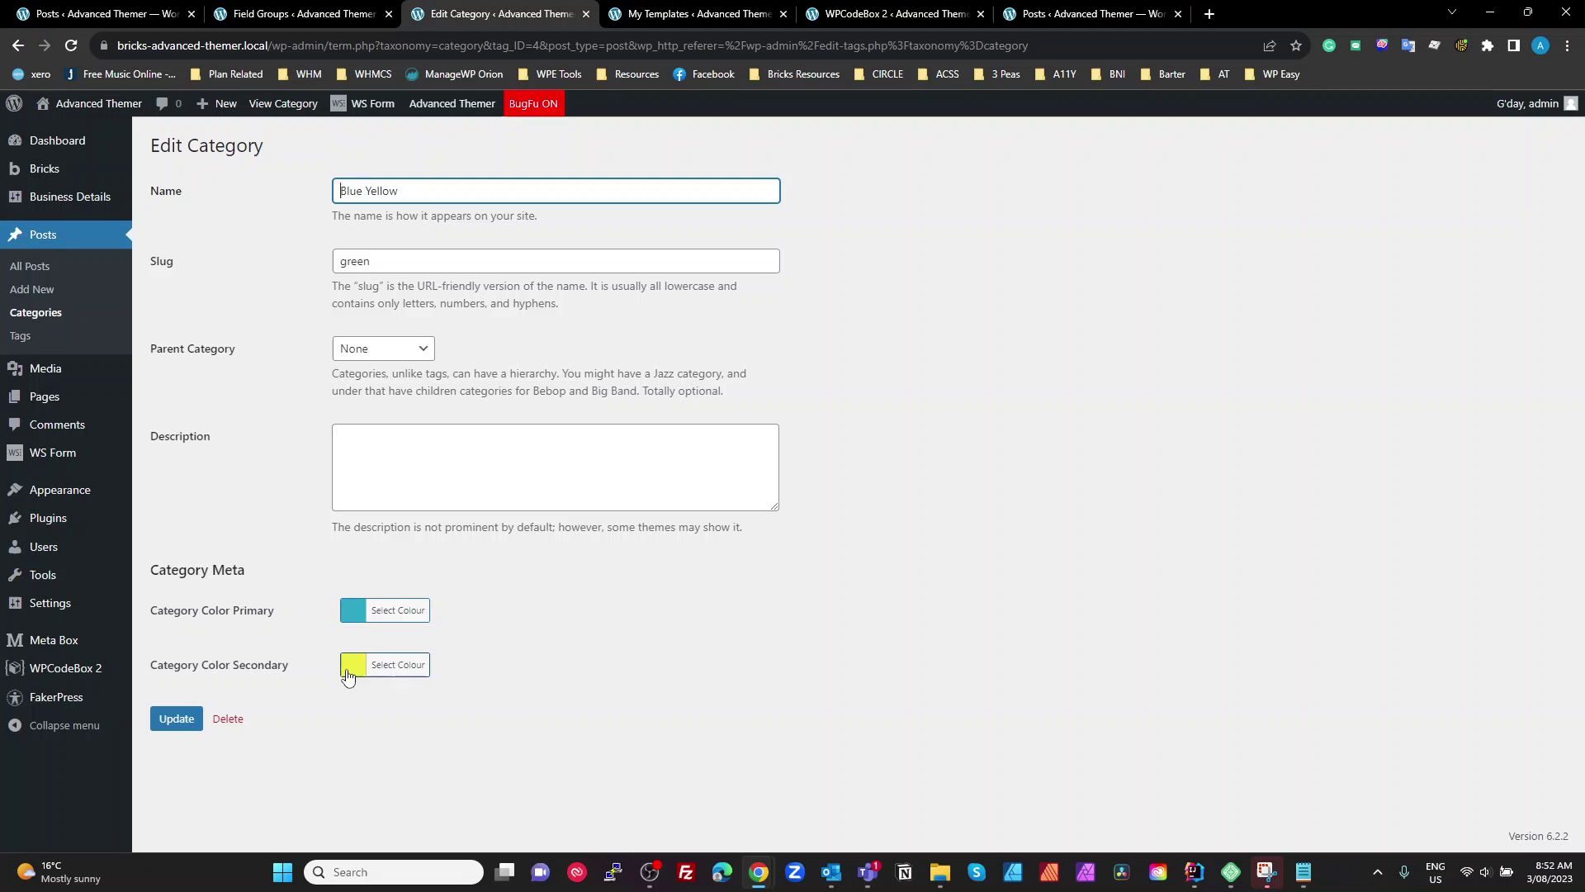
click(355, 615)
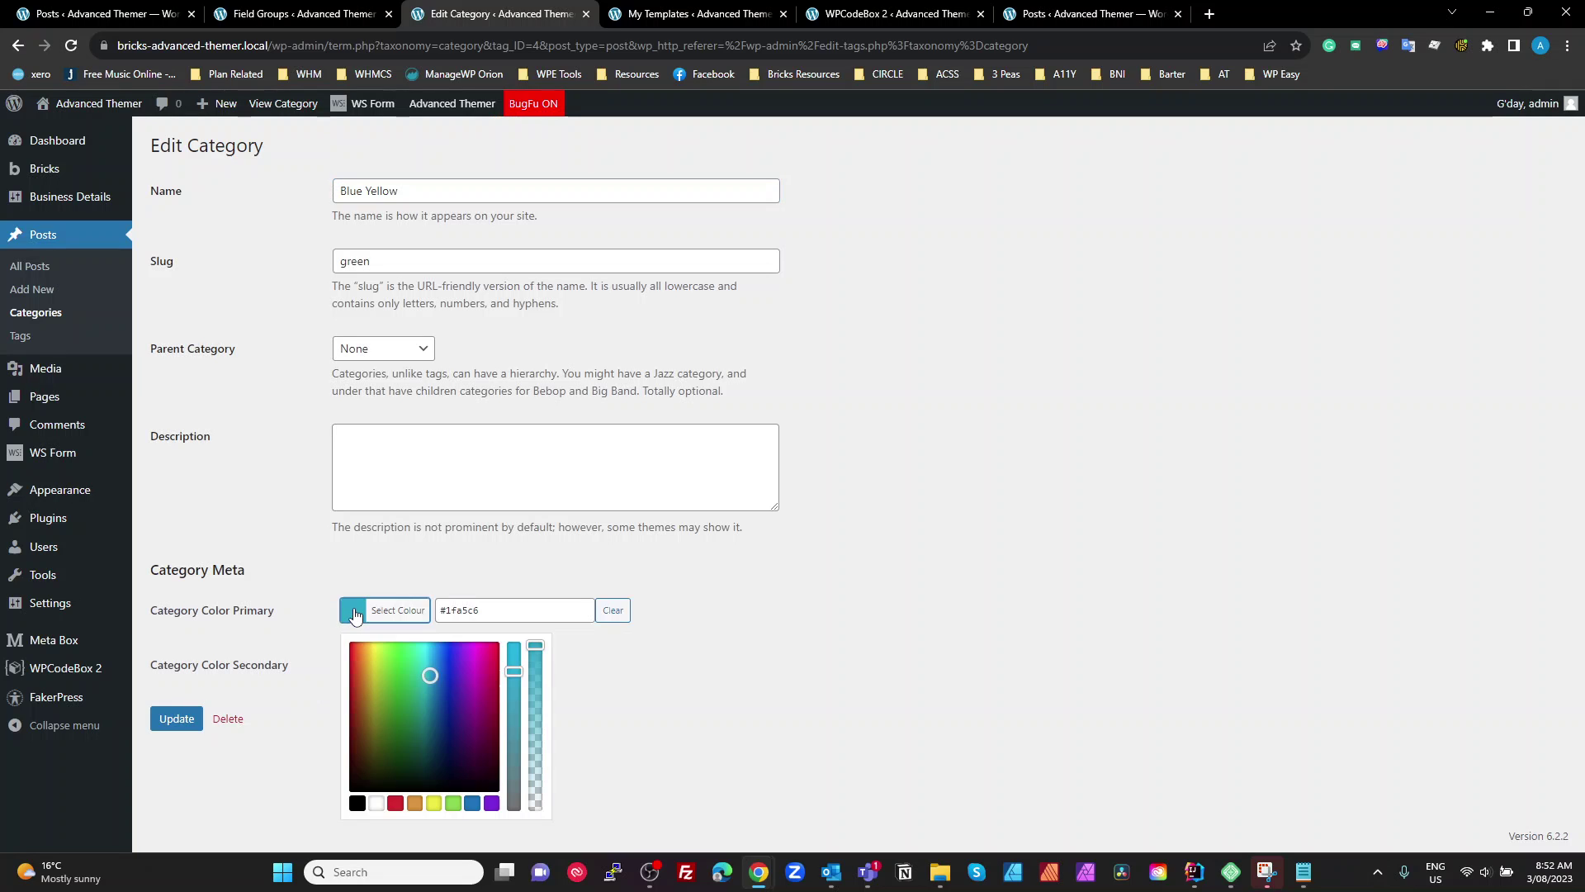
mouse_move(430, 677)
mouse_down()
mouse_move(436, 659)
mouse_move(440, 676)
mouse_up()
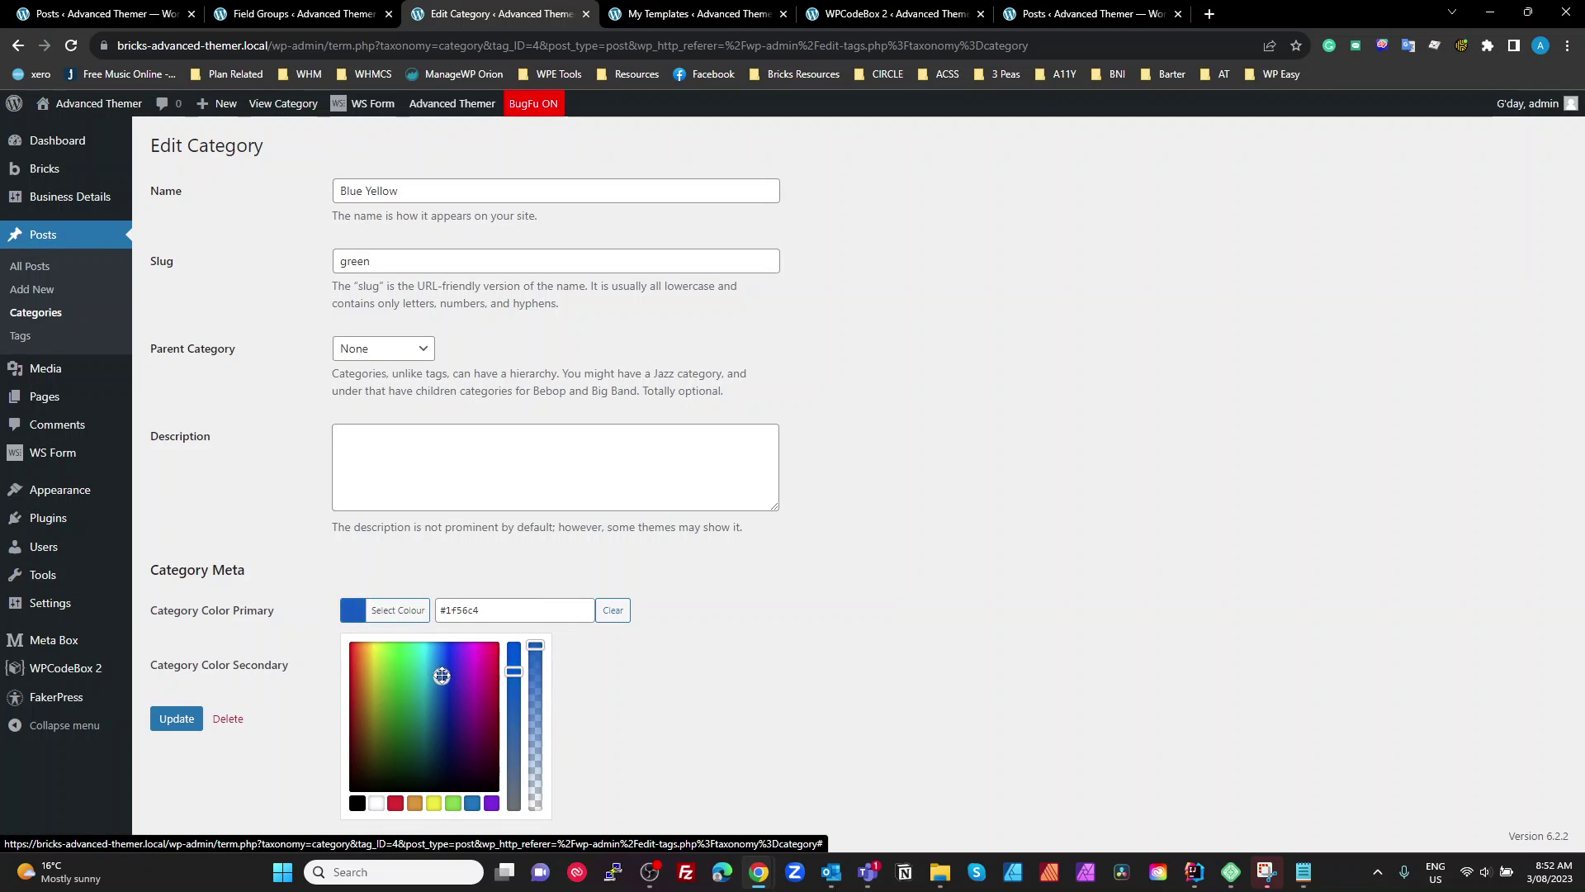
click(730, 646)
click(180, 722)
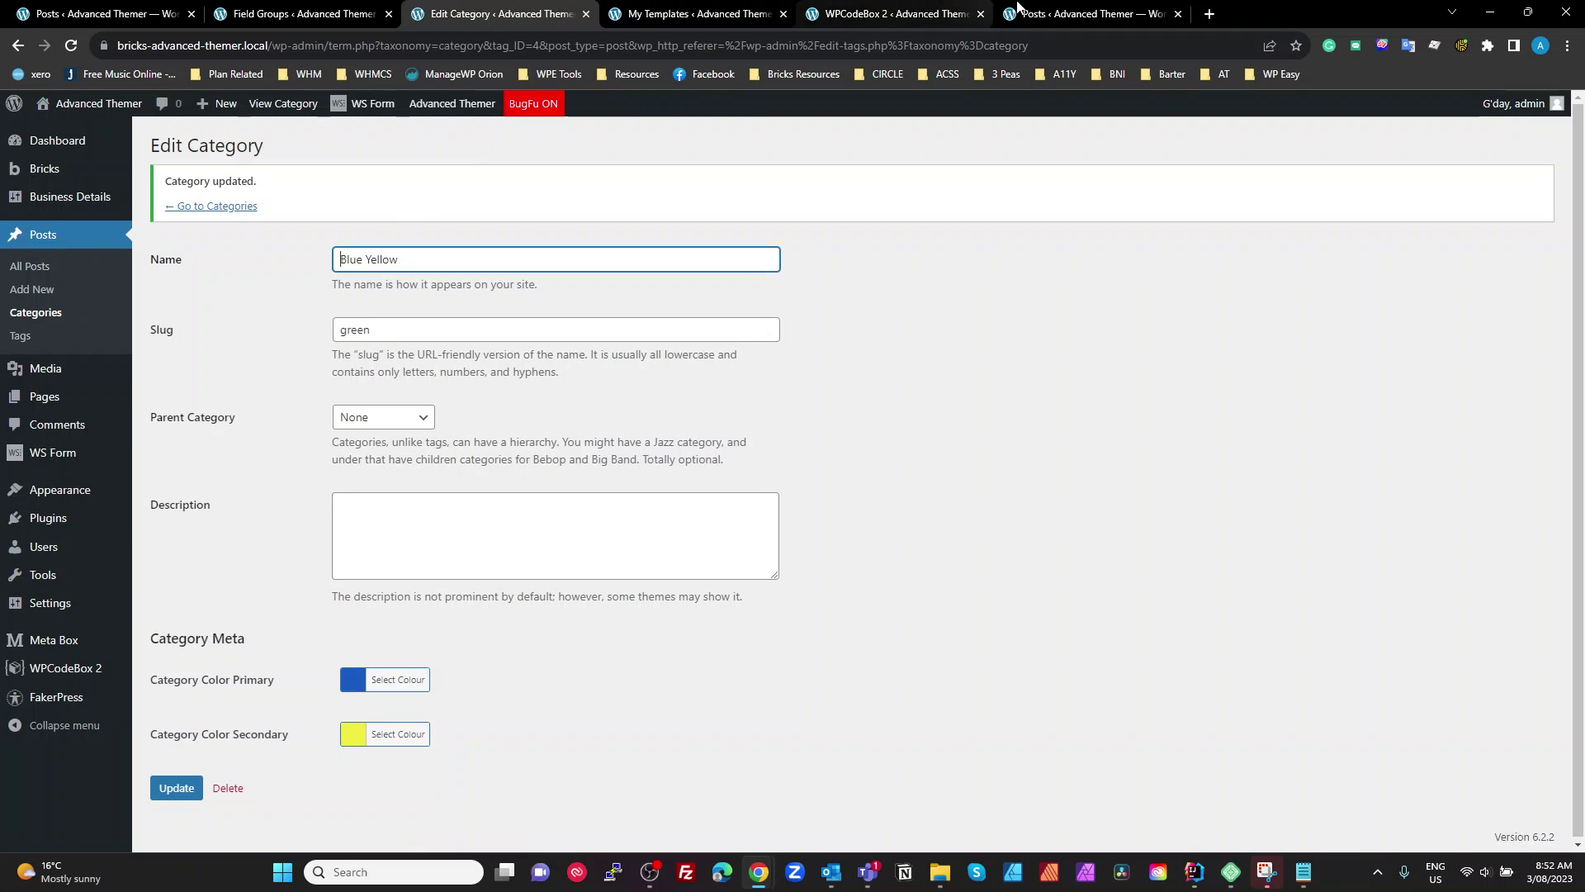
click(1090, 13)
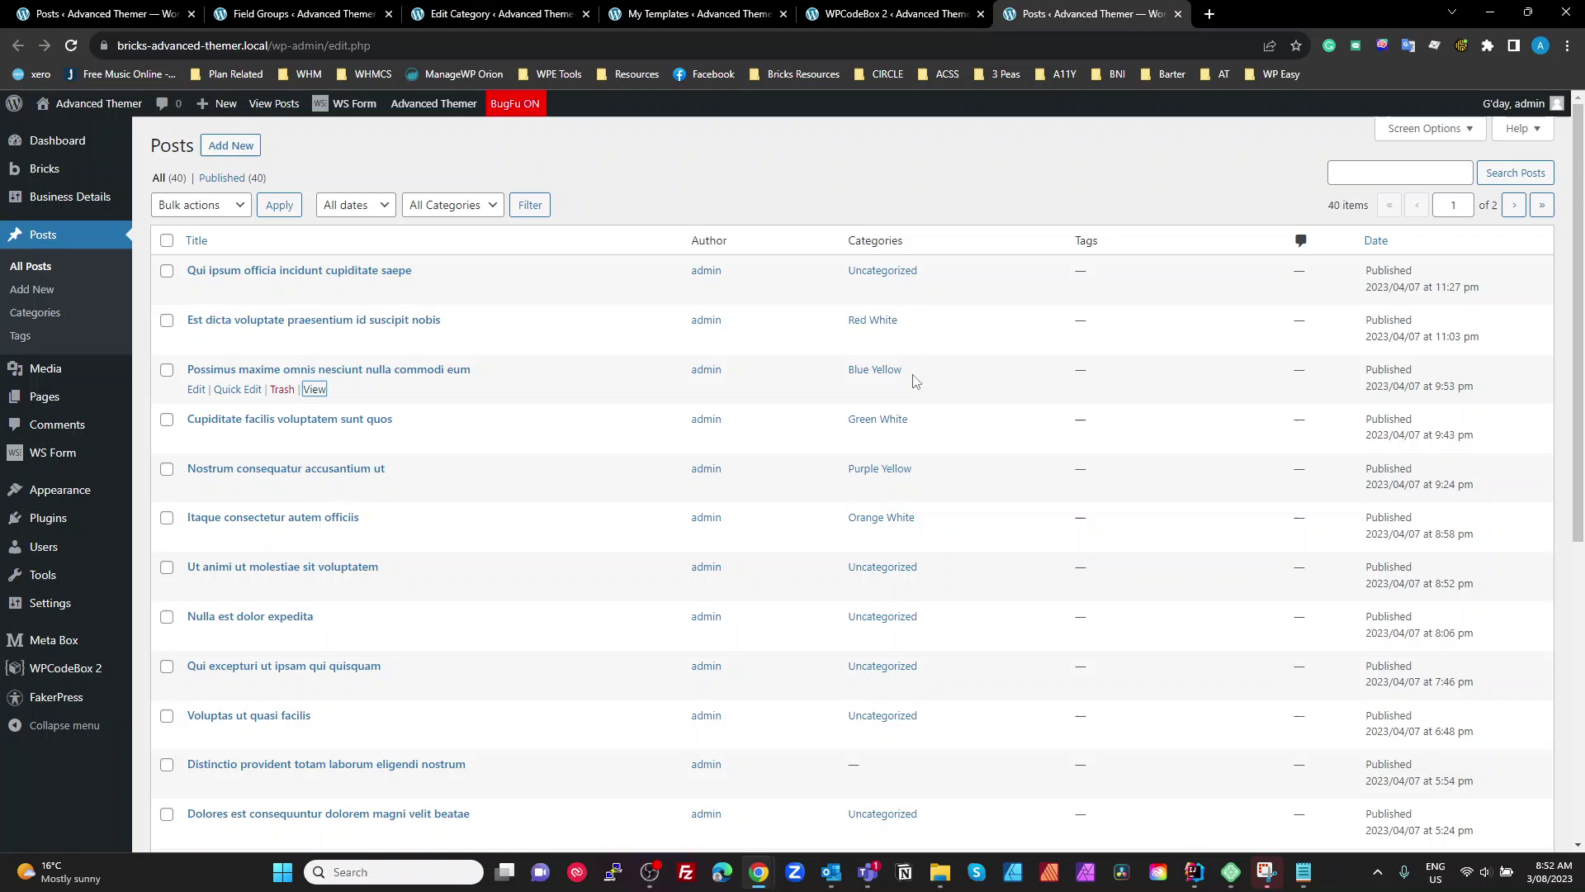
right_click(314, 389)
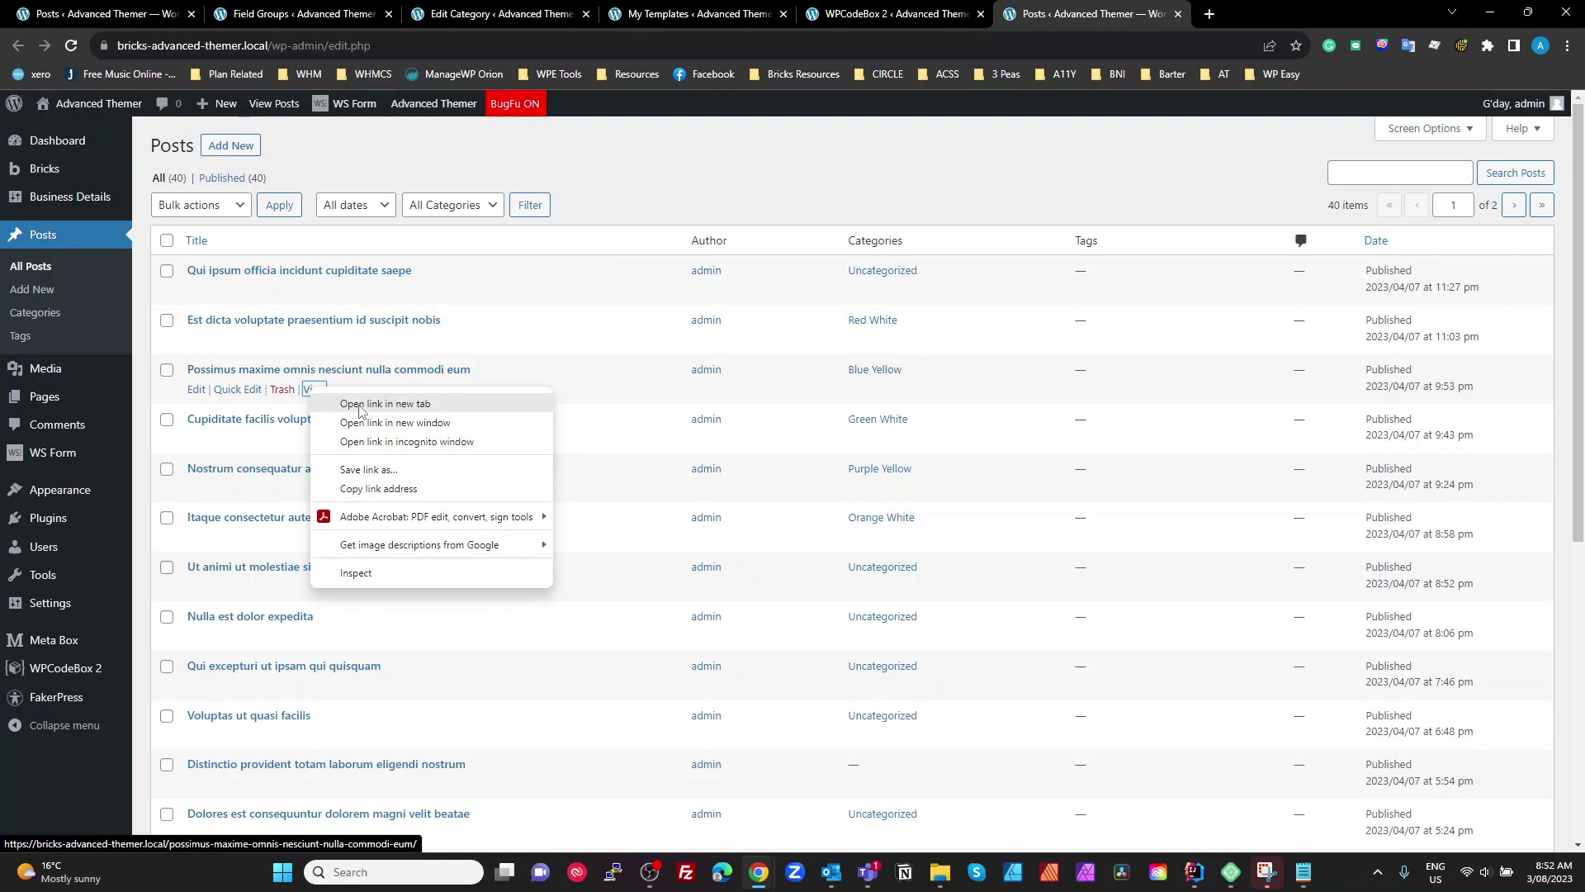
click(360, 406)
click(1222, 15)
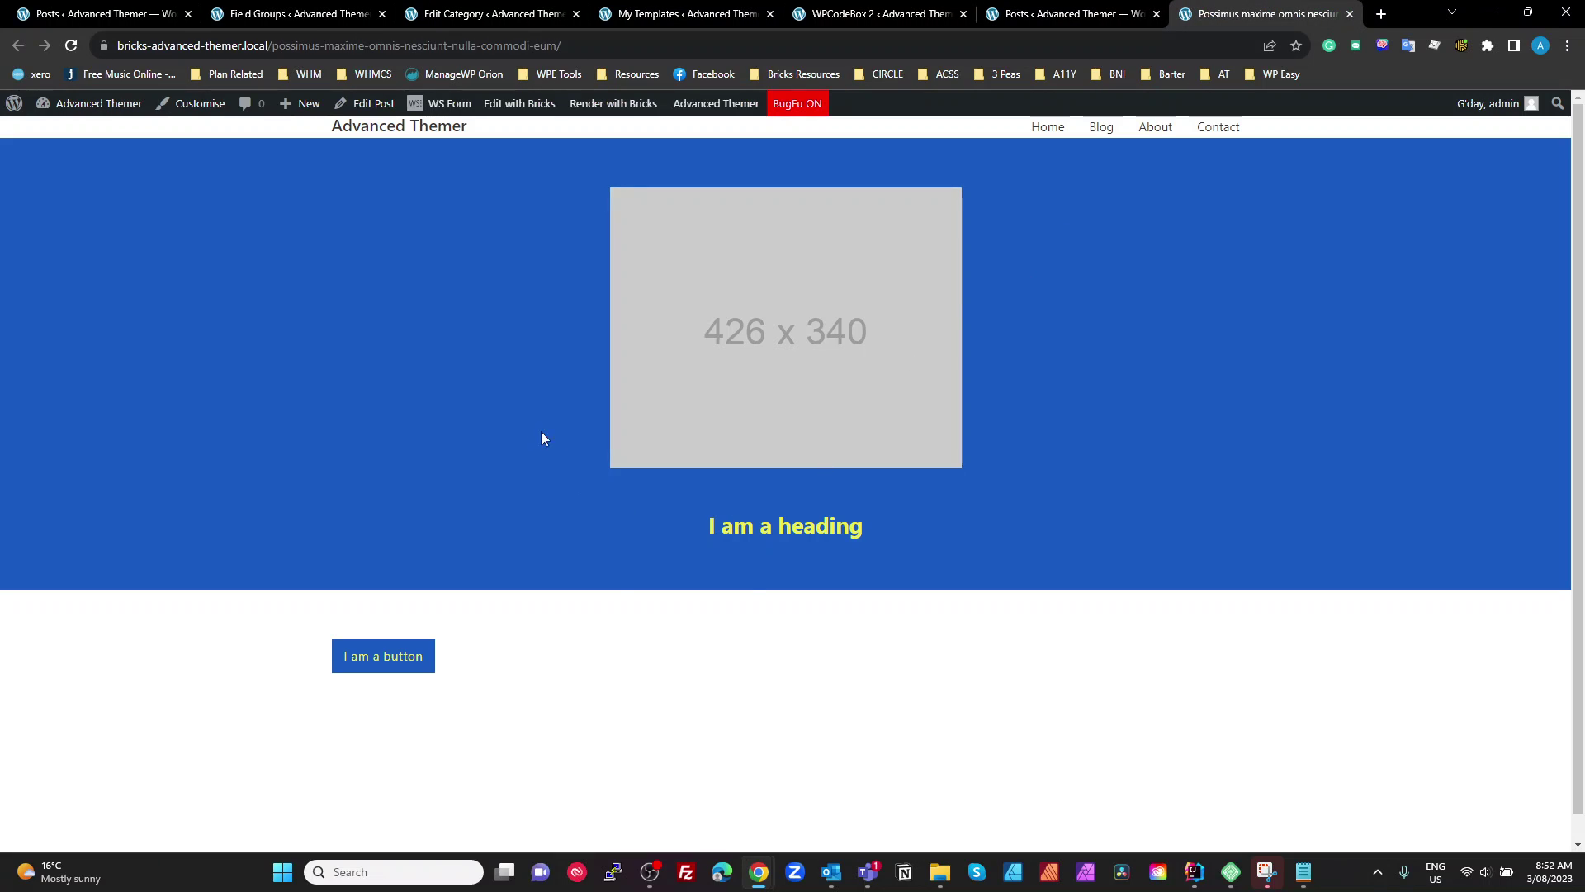
click(1349, 14)
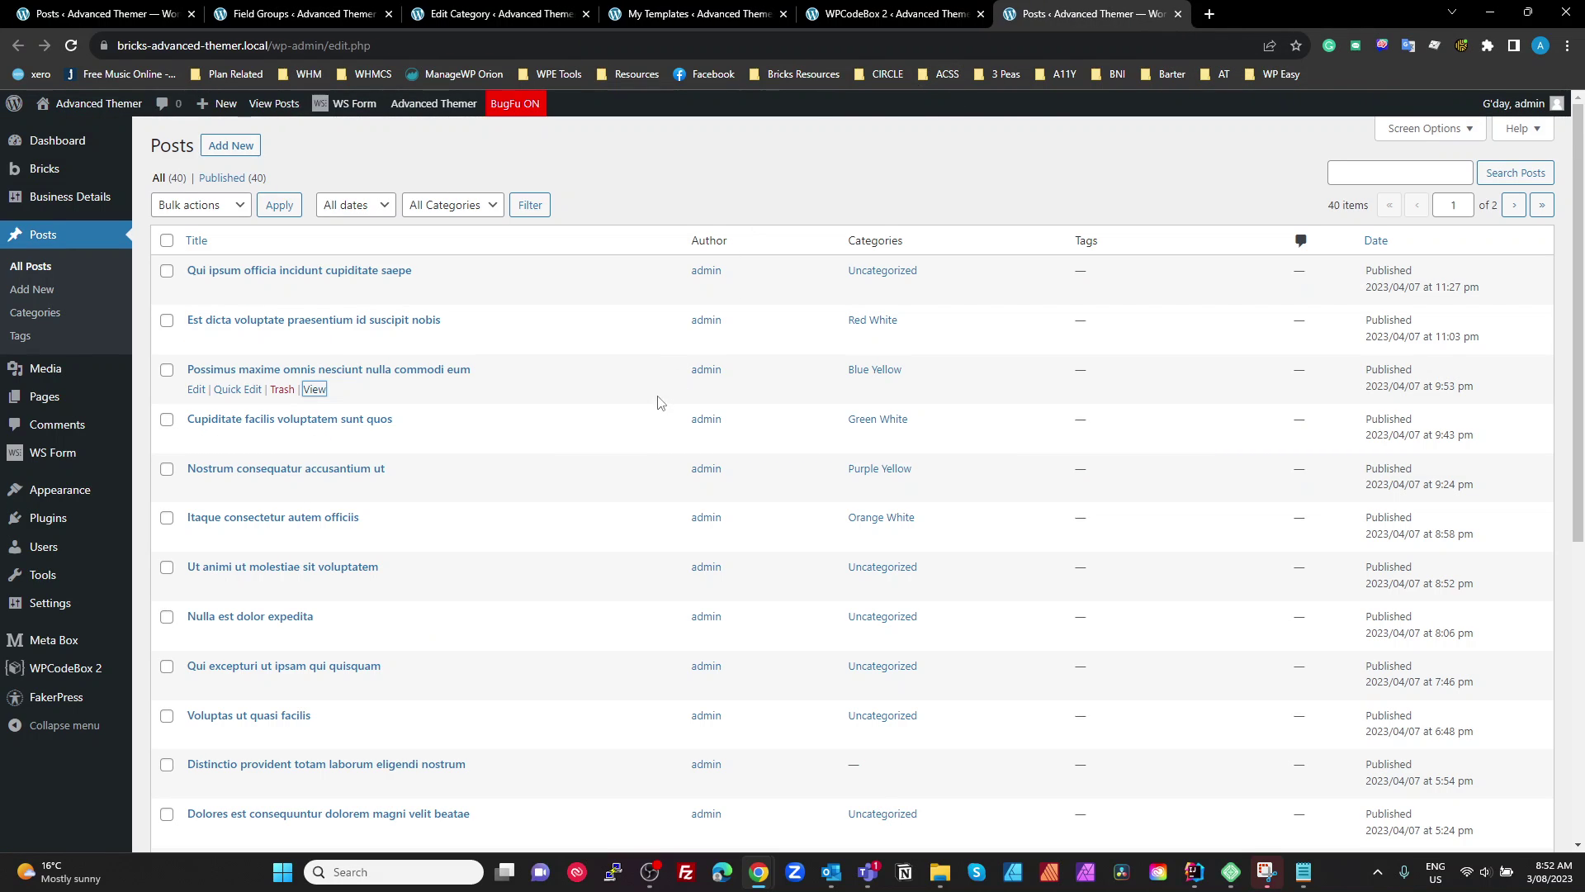
click(469, 14)
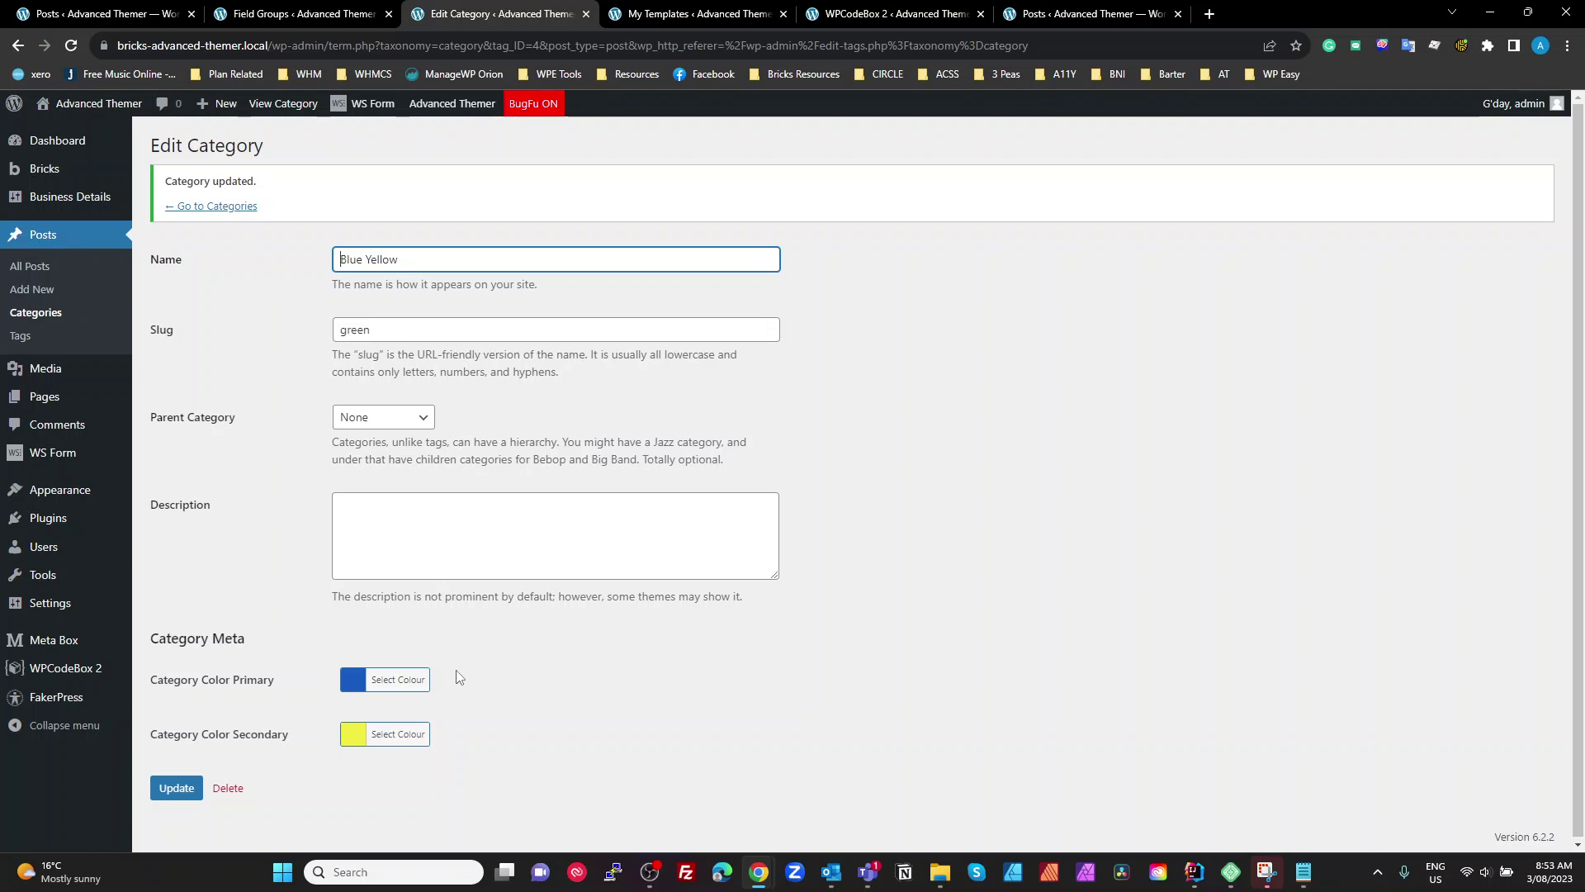
- Open the Category Meta field group and inspect the primary field's ID category_color_primary
click(293, 17)
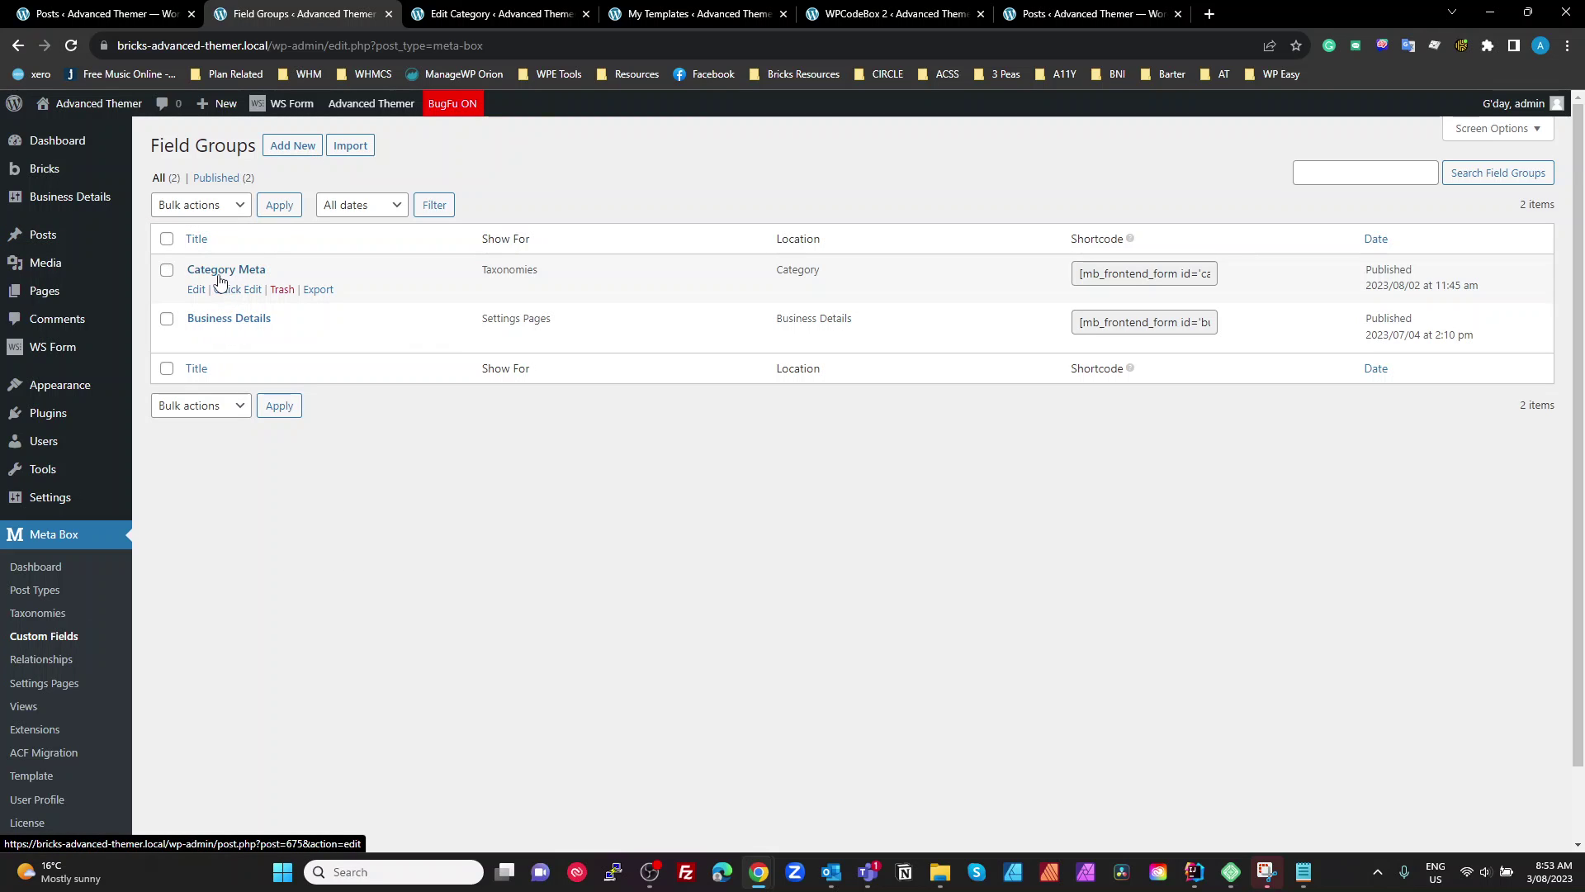
click(217, 273)
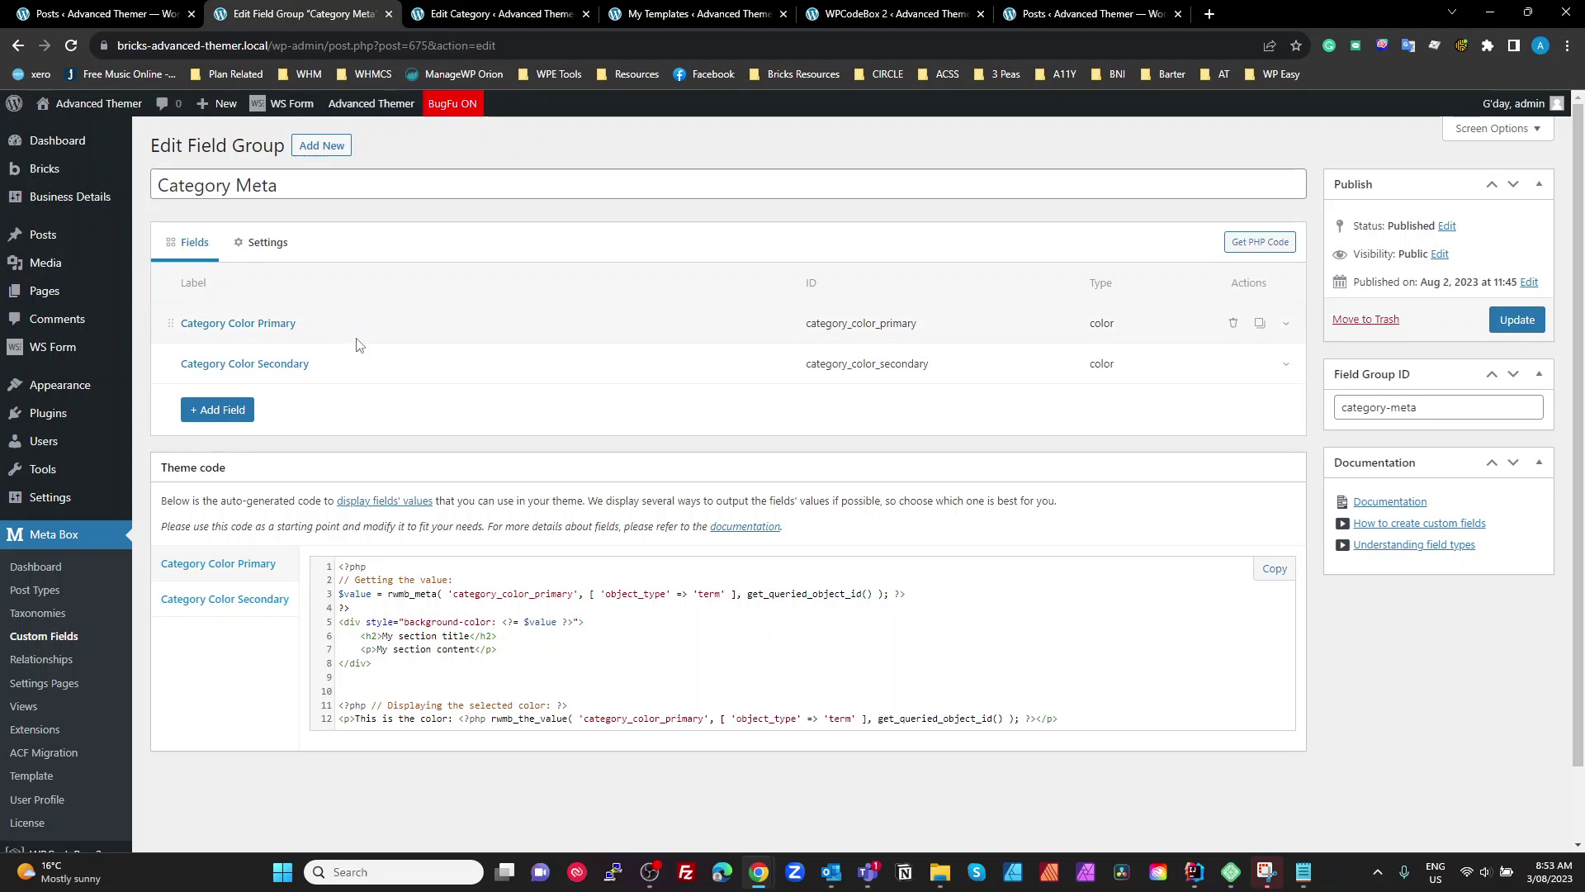
click(281, 322)
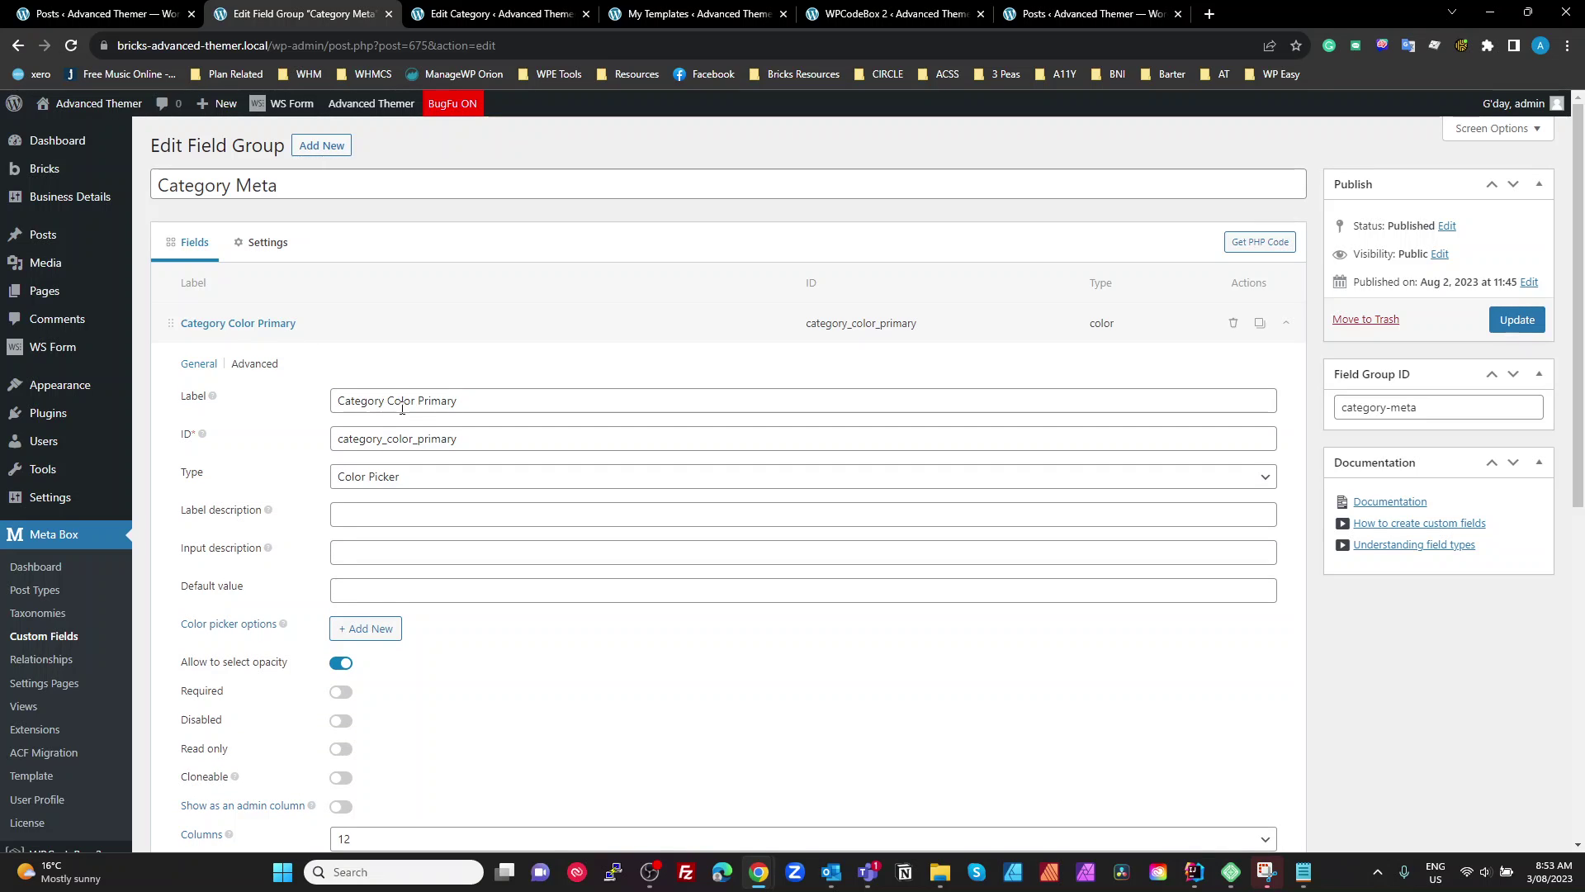
triple_click(466, 402)
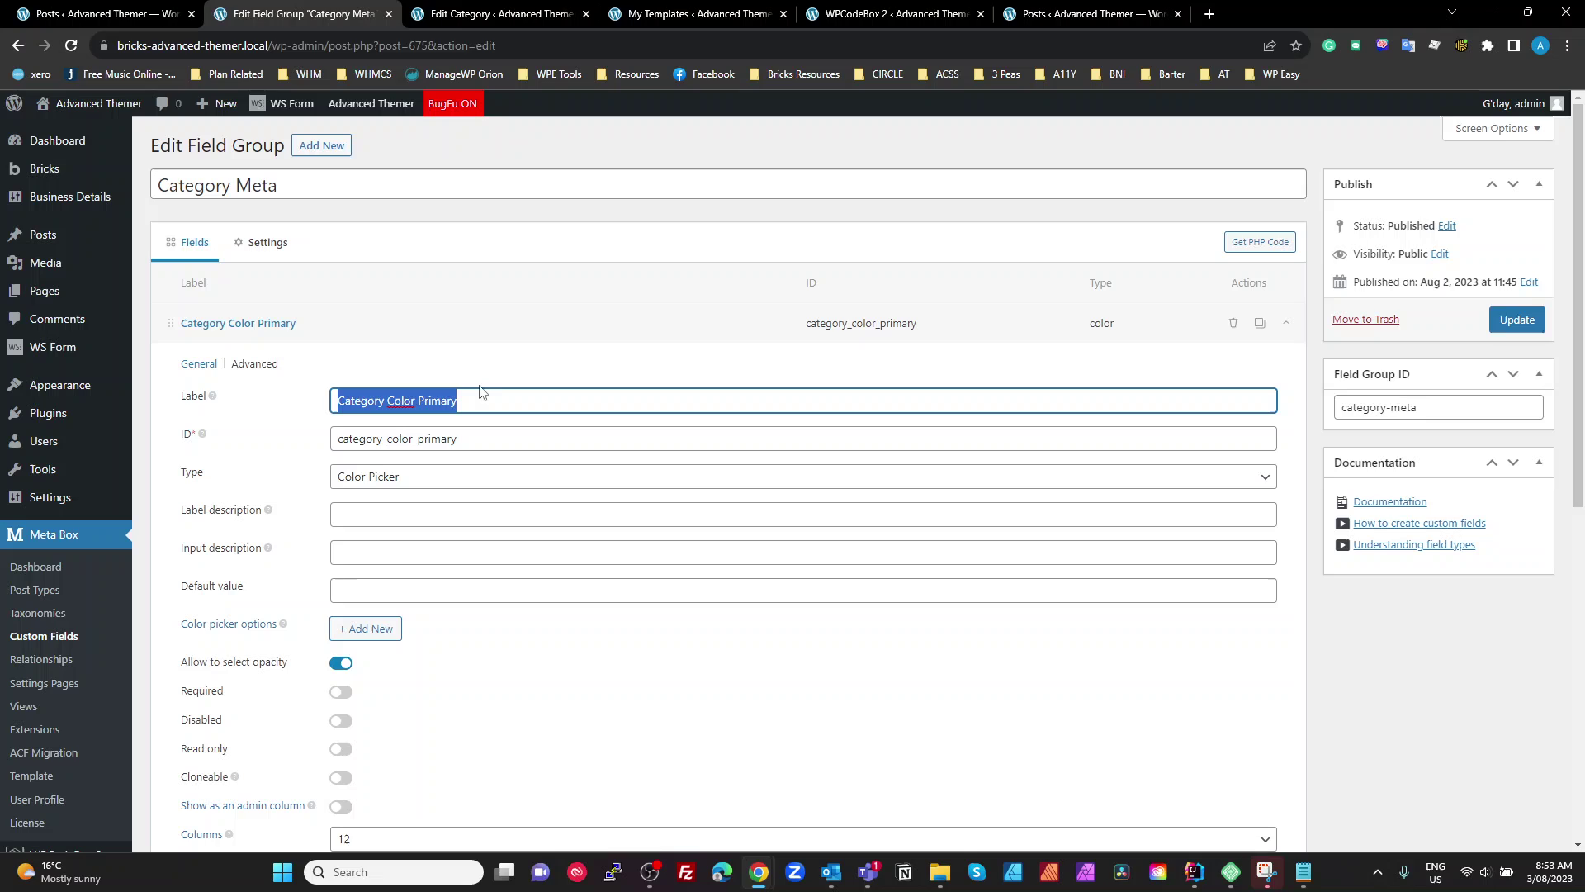
click(368, 440)
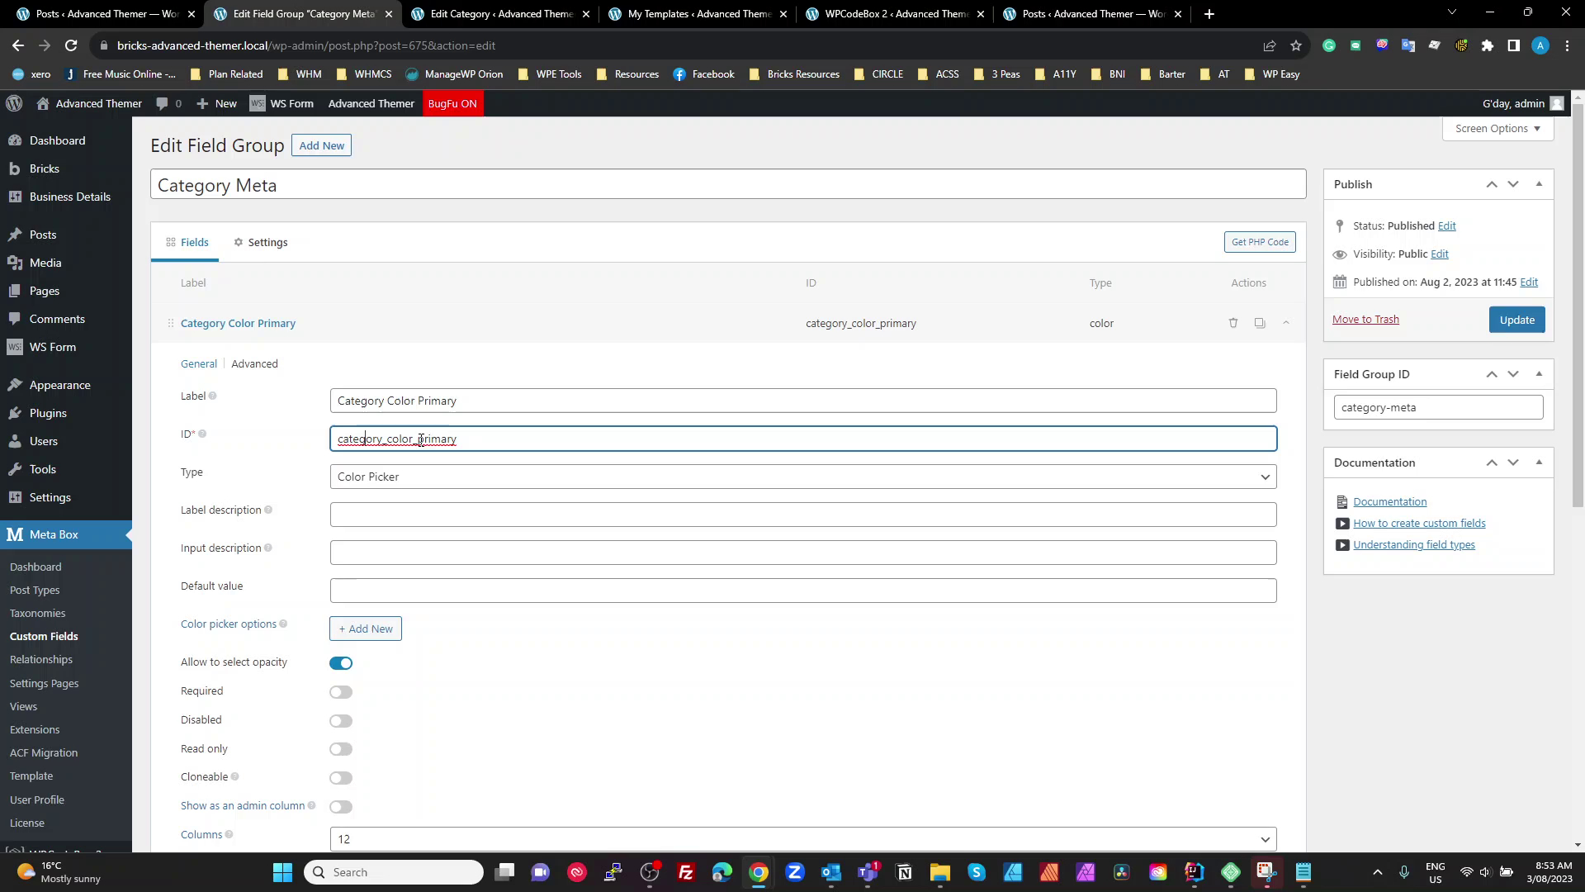
key(End)
key(shift+Left)
key(shift+Left)
key(shift+Left)
key(shift+Left)
key(shift+Left)
key(shift+Left)
key(shift+Left)
key(ctrl+a)
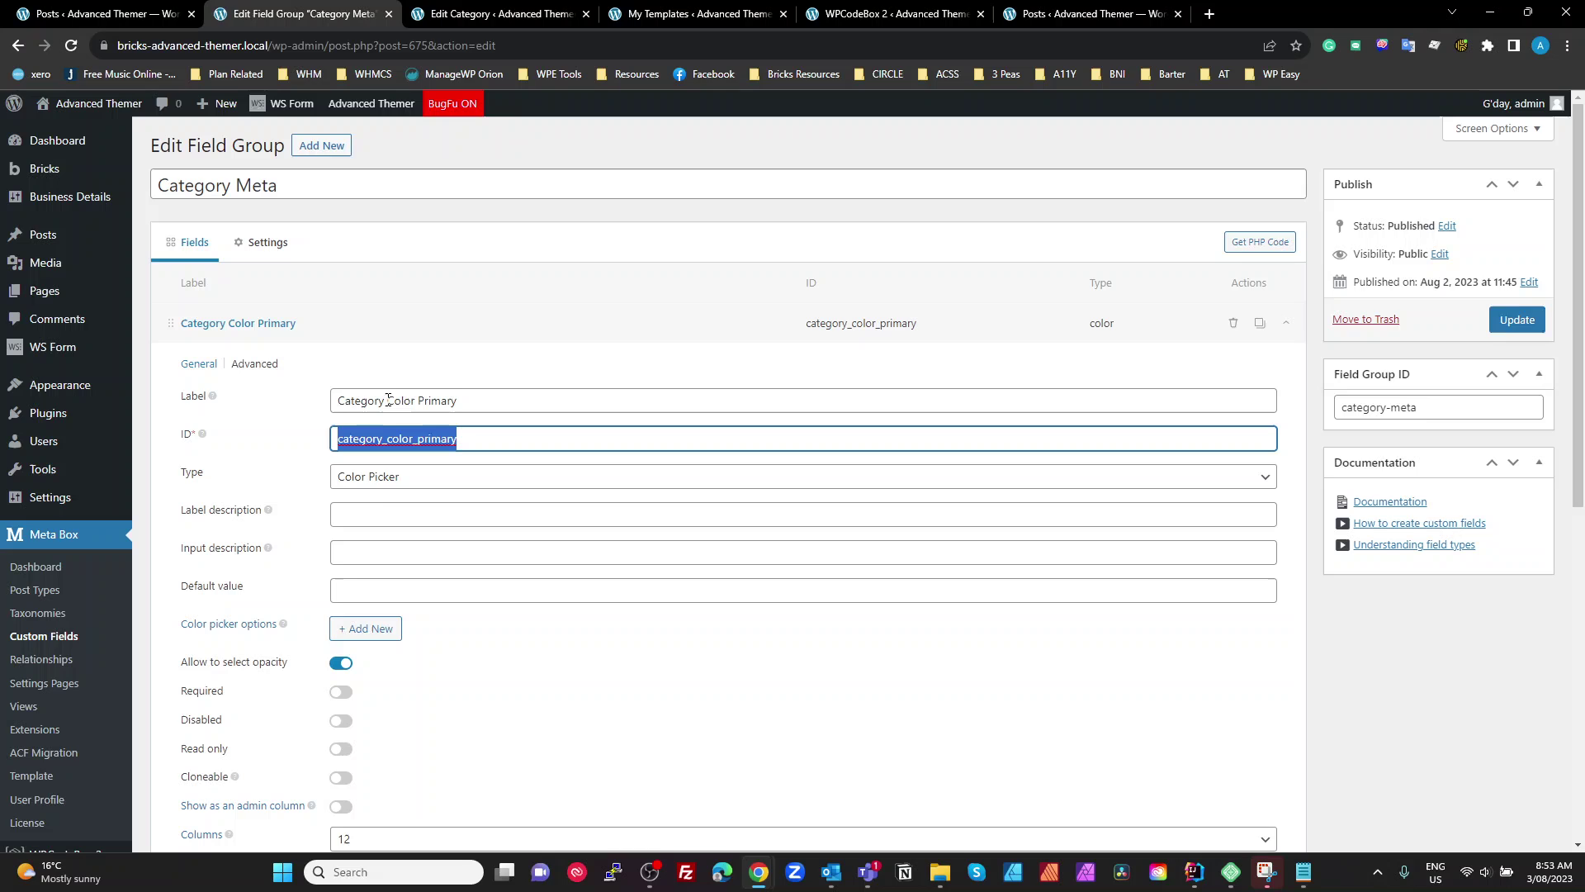
click(282, 326)
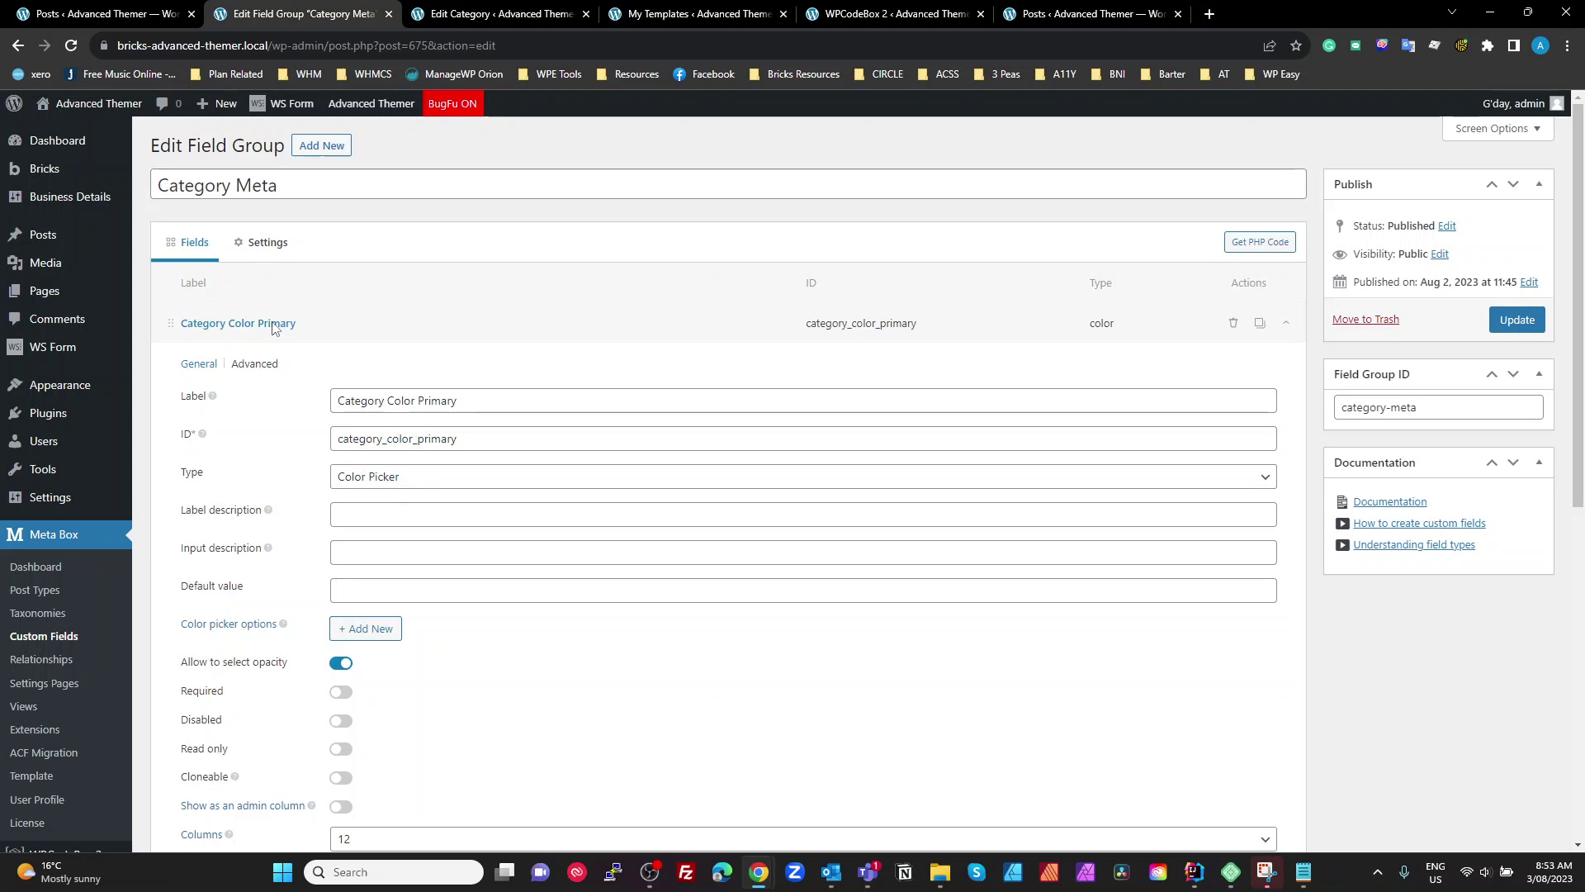
- Inspect the Category Color Secondary field's ID, then collapse it
click(339, 373)
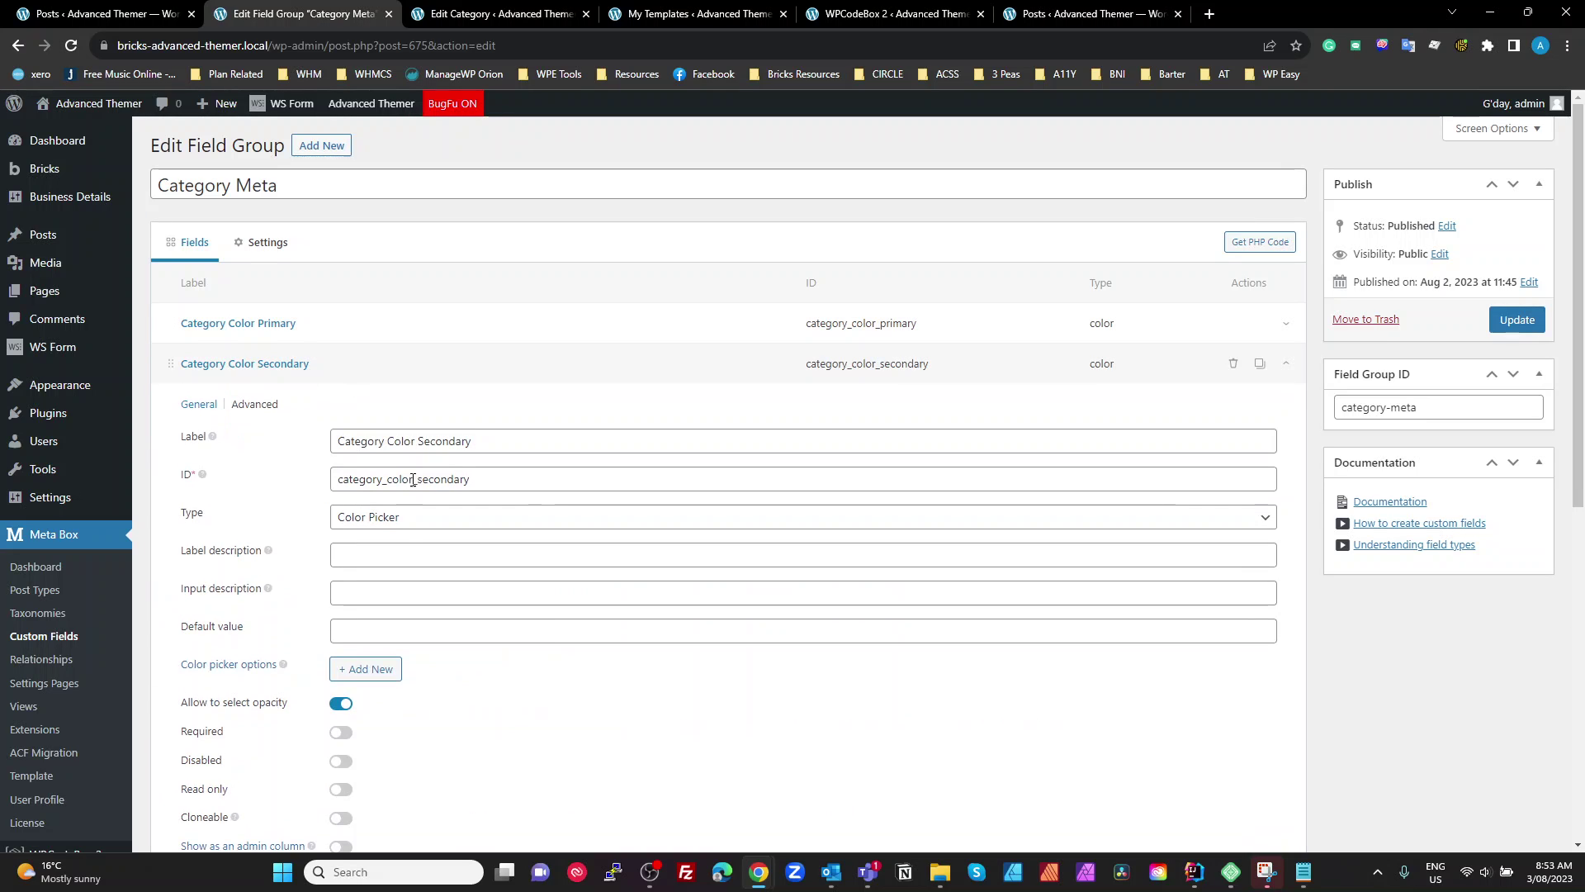
drag(417, 479, 472, 478)
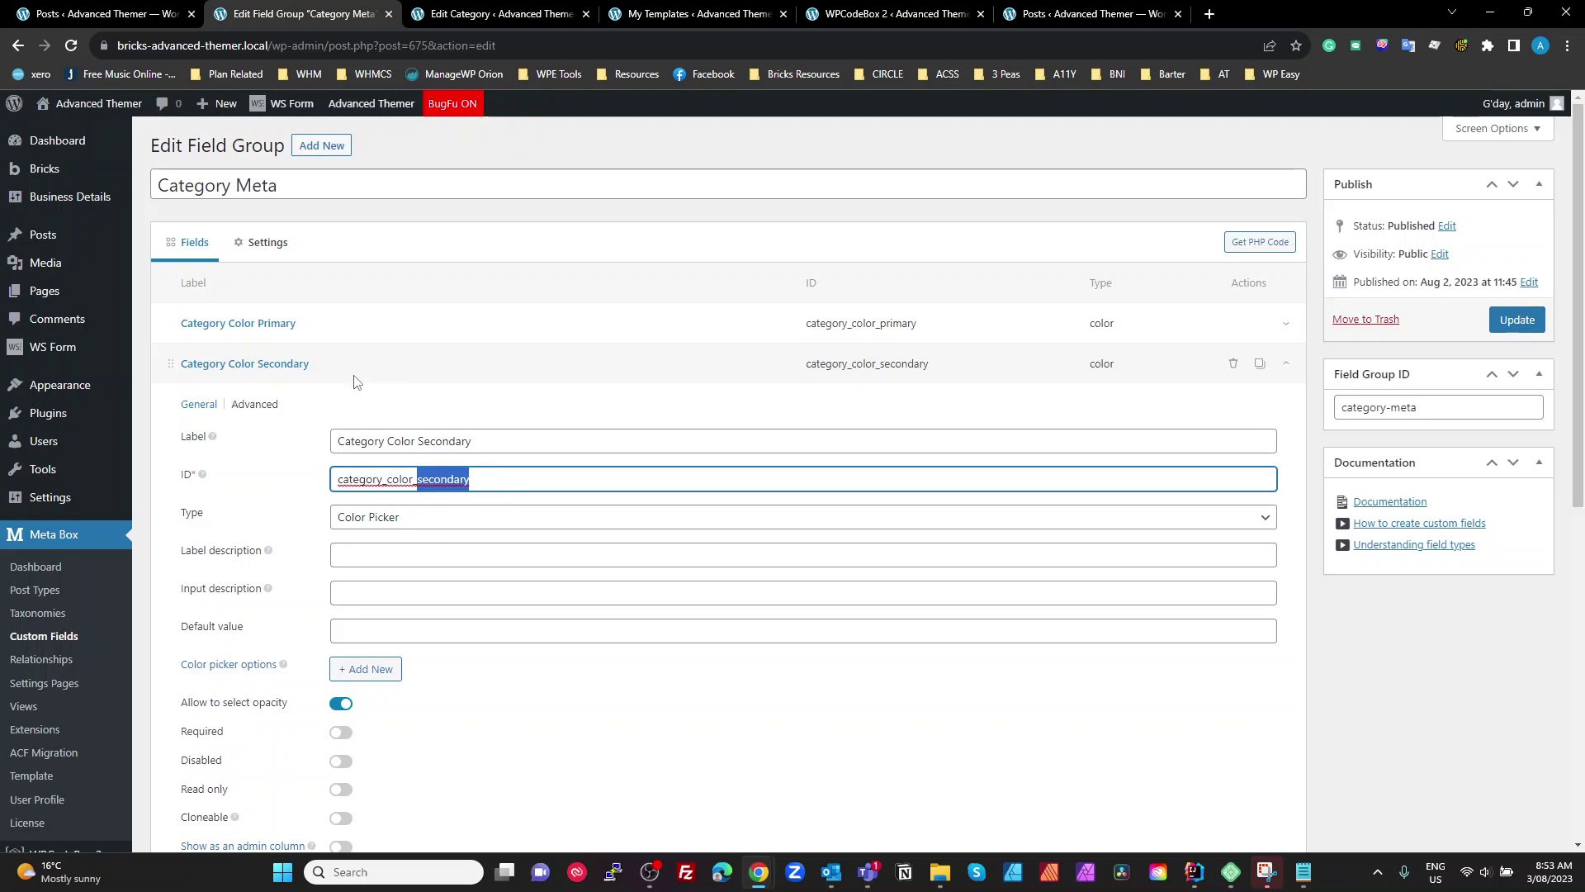
click(299, 370)
- Keep the Category Meta location on Taxonomy, then return to the Blue Yellow category edit page
click(283, 248)
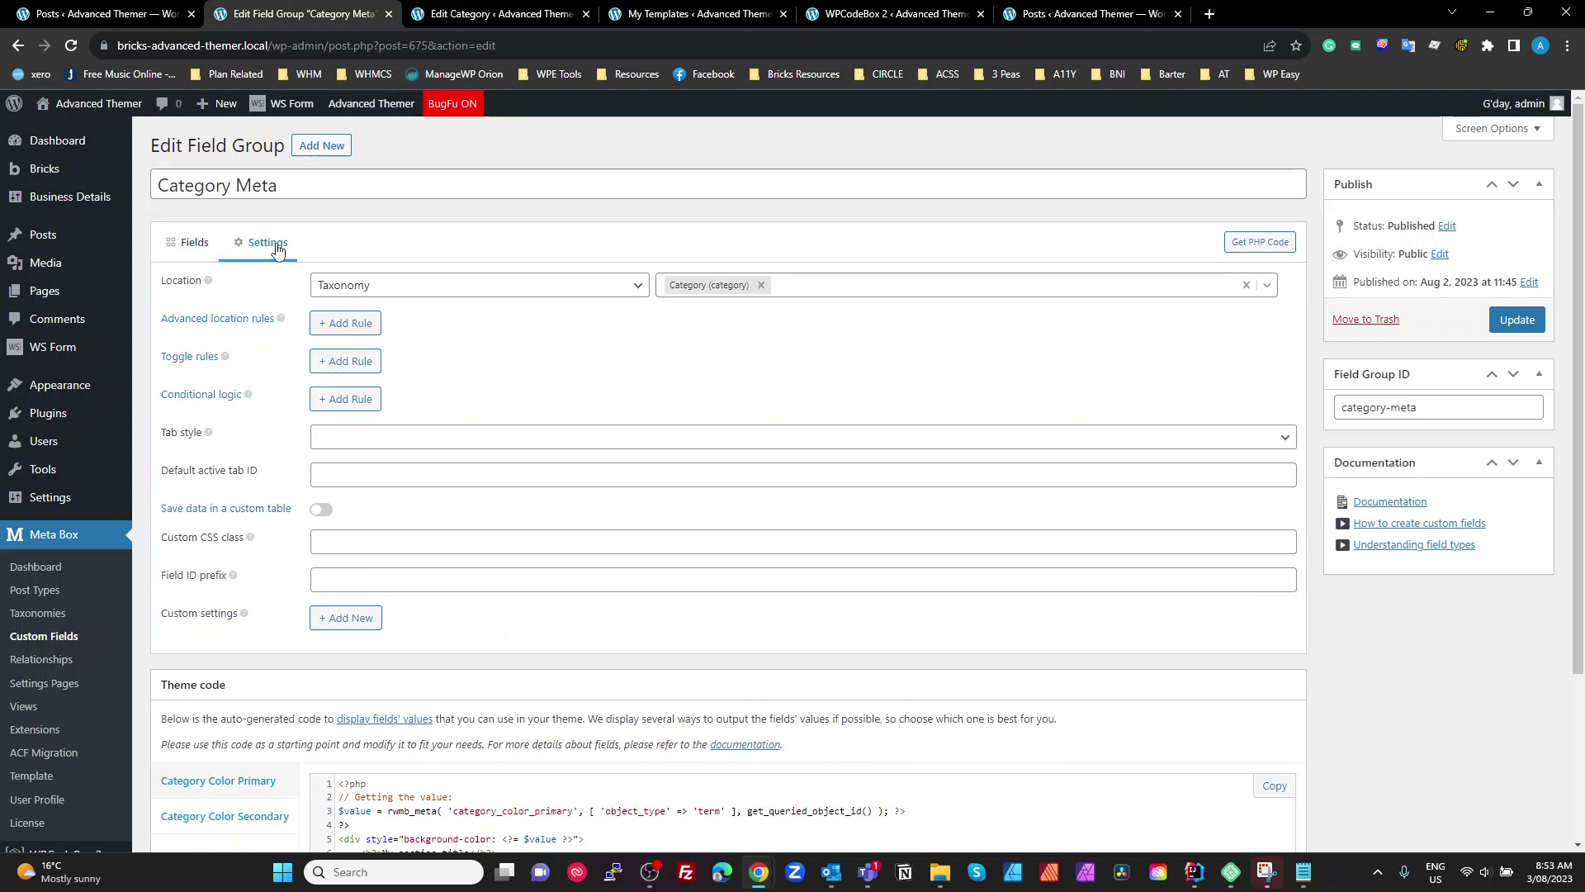
click(394, 297)
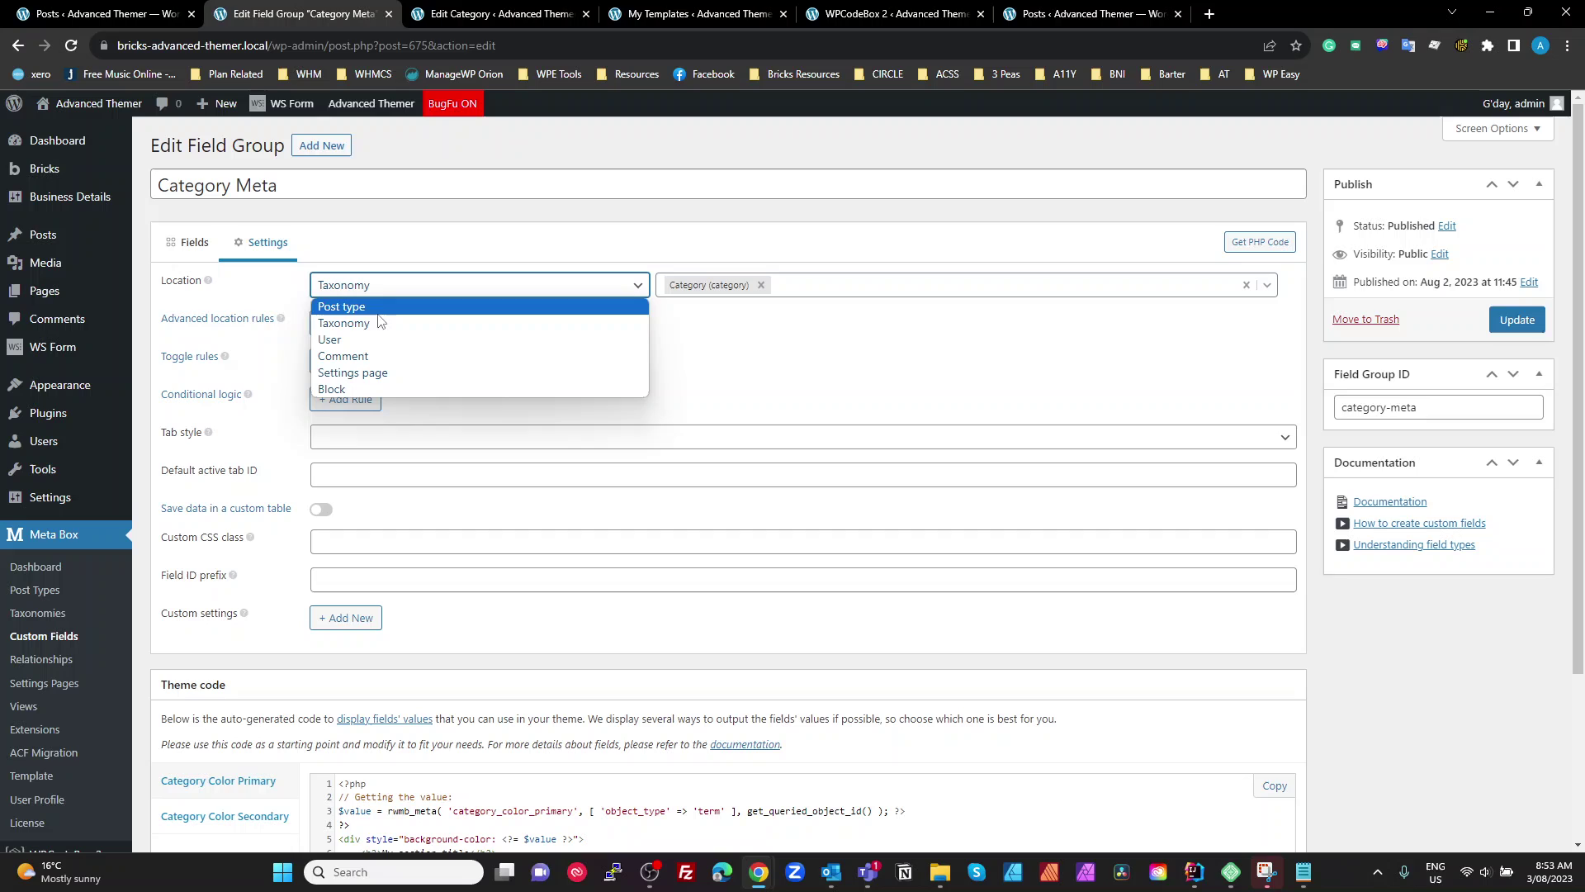
click(735, 339)
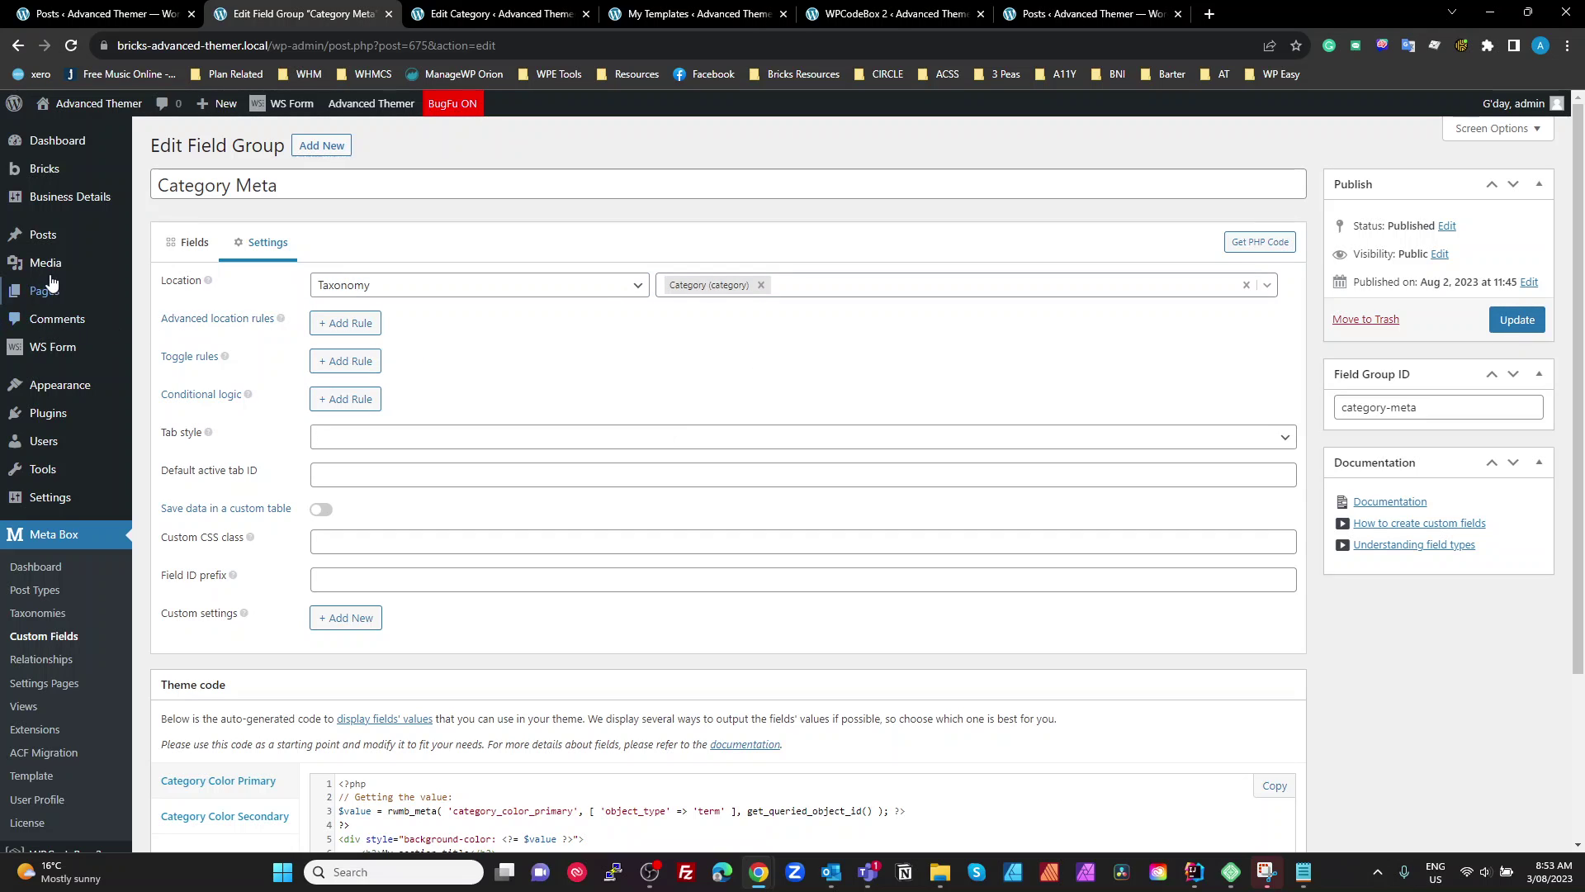
mouse_move(31, 238)
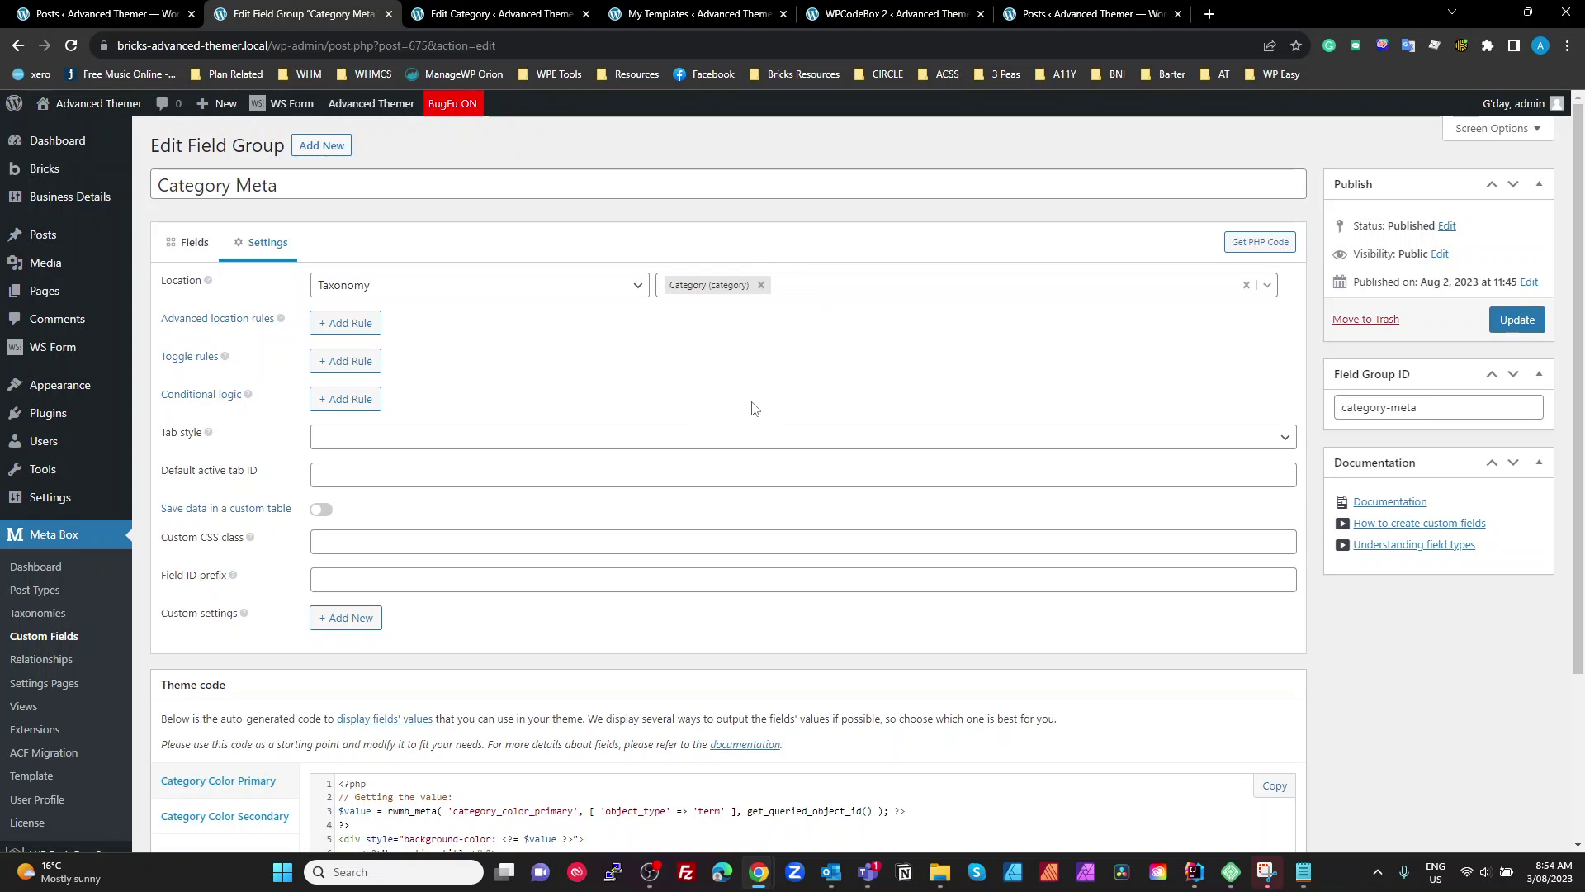
click(197, 242)
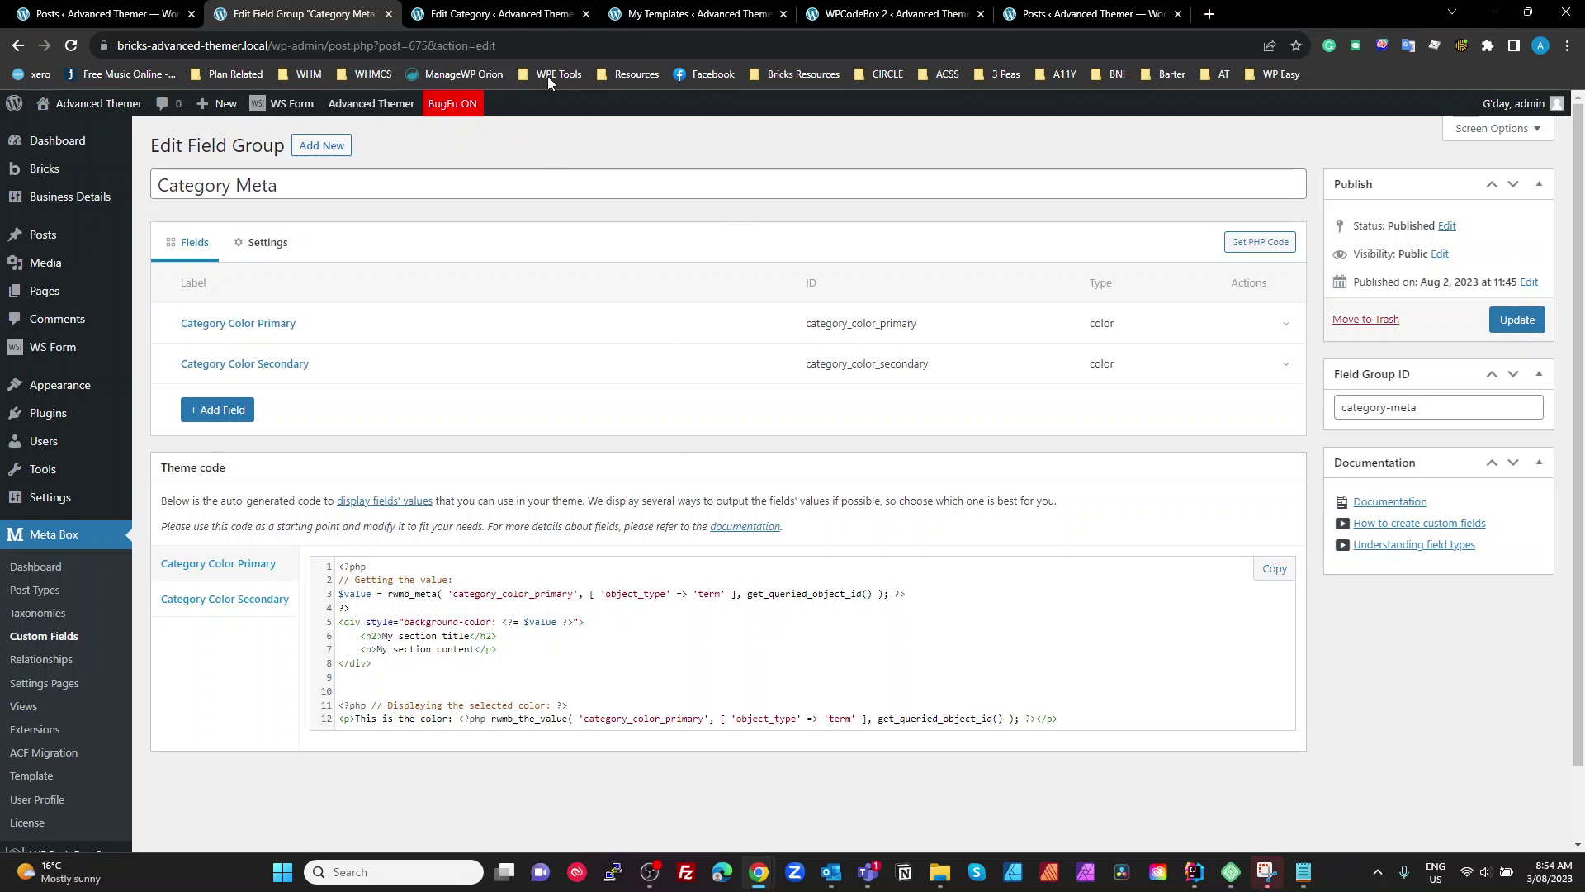
click(523, 17)
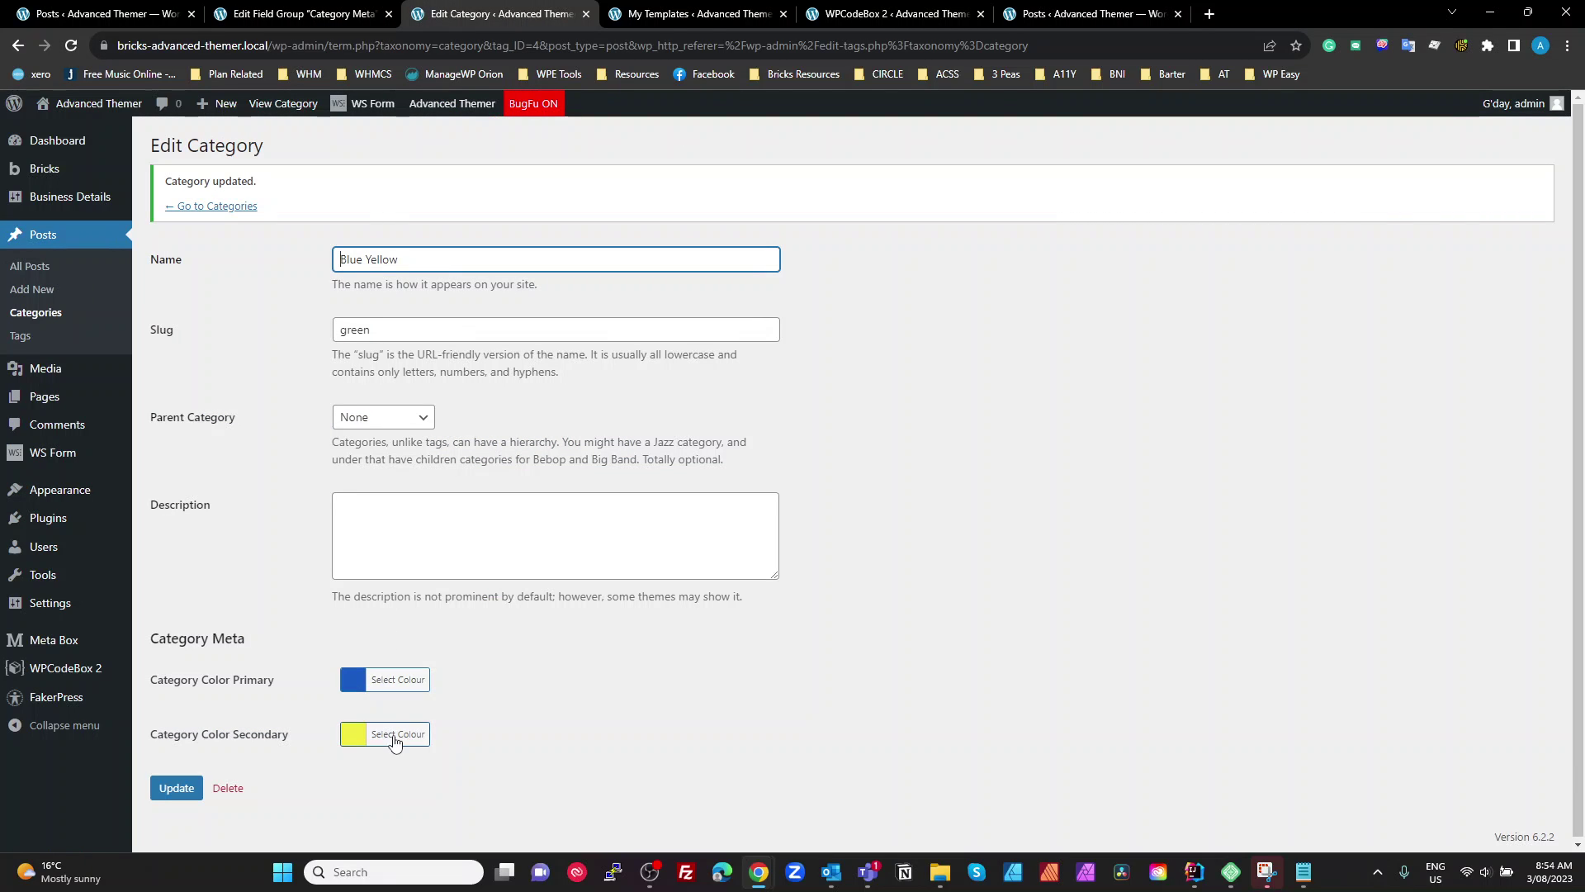
- Back on the Categories list, give the new category a brown primary colour
click(314, 14)
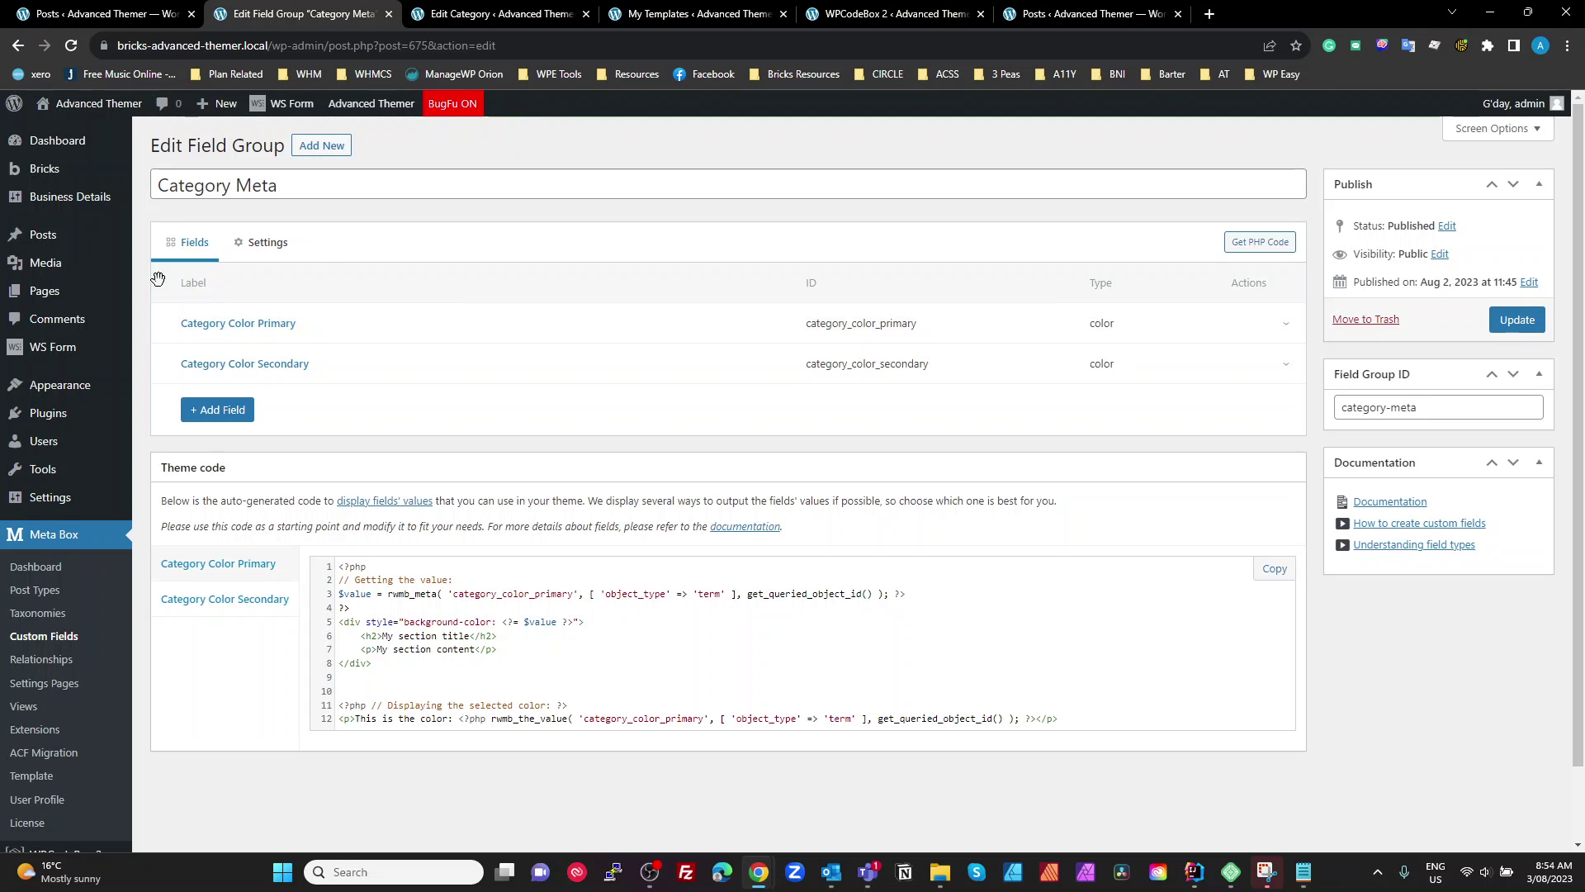
click(475, 12)
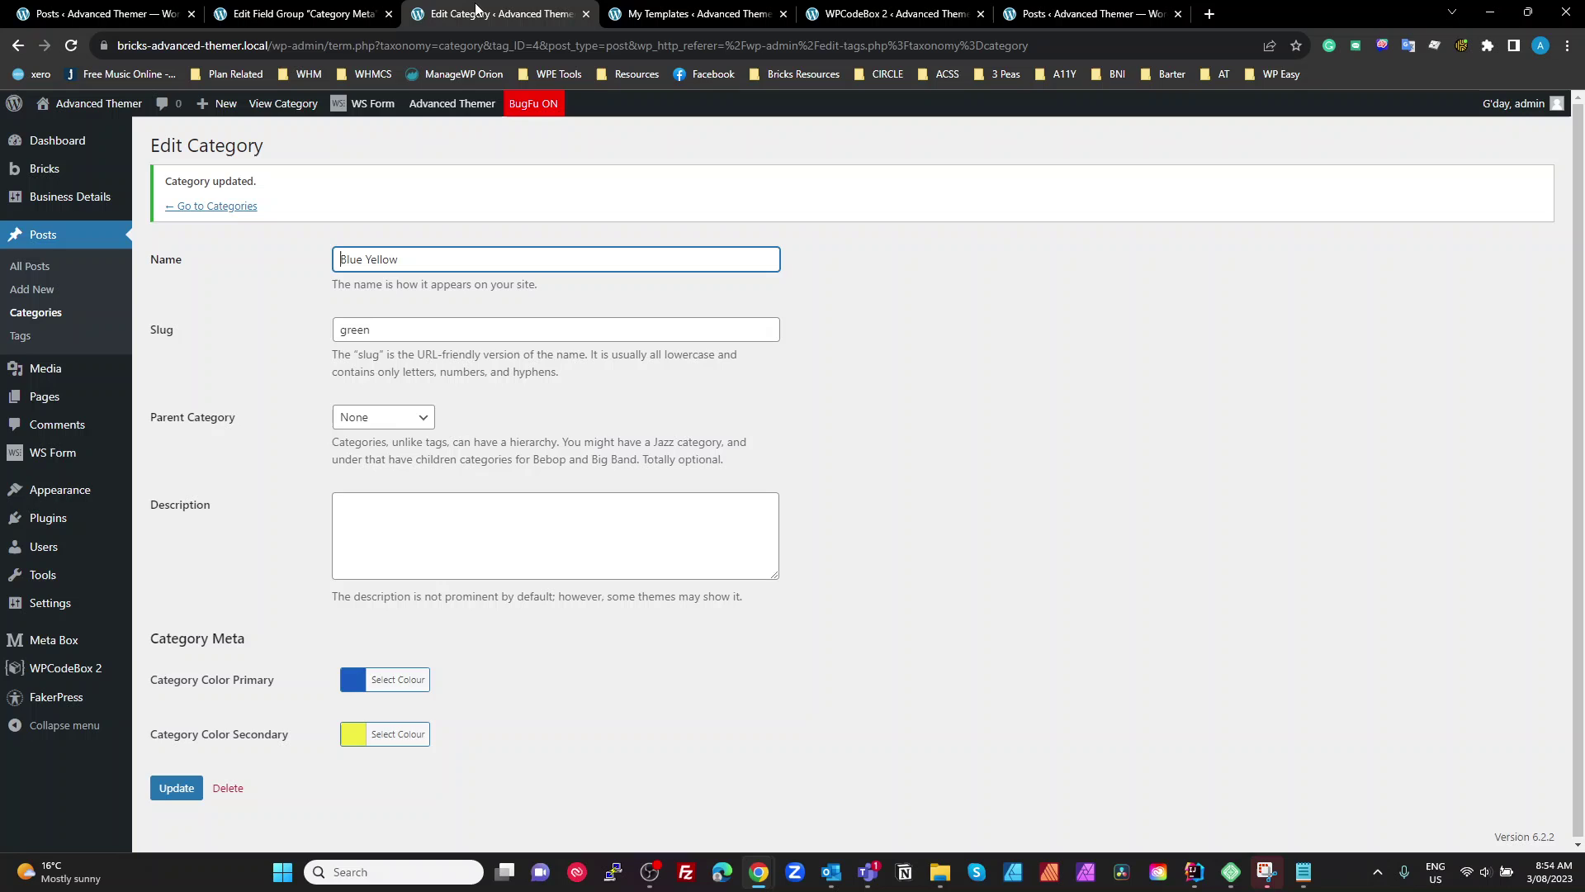
click(18, 47)
click(18, 47)
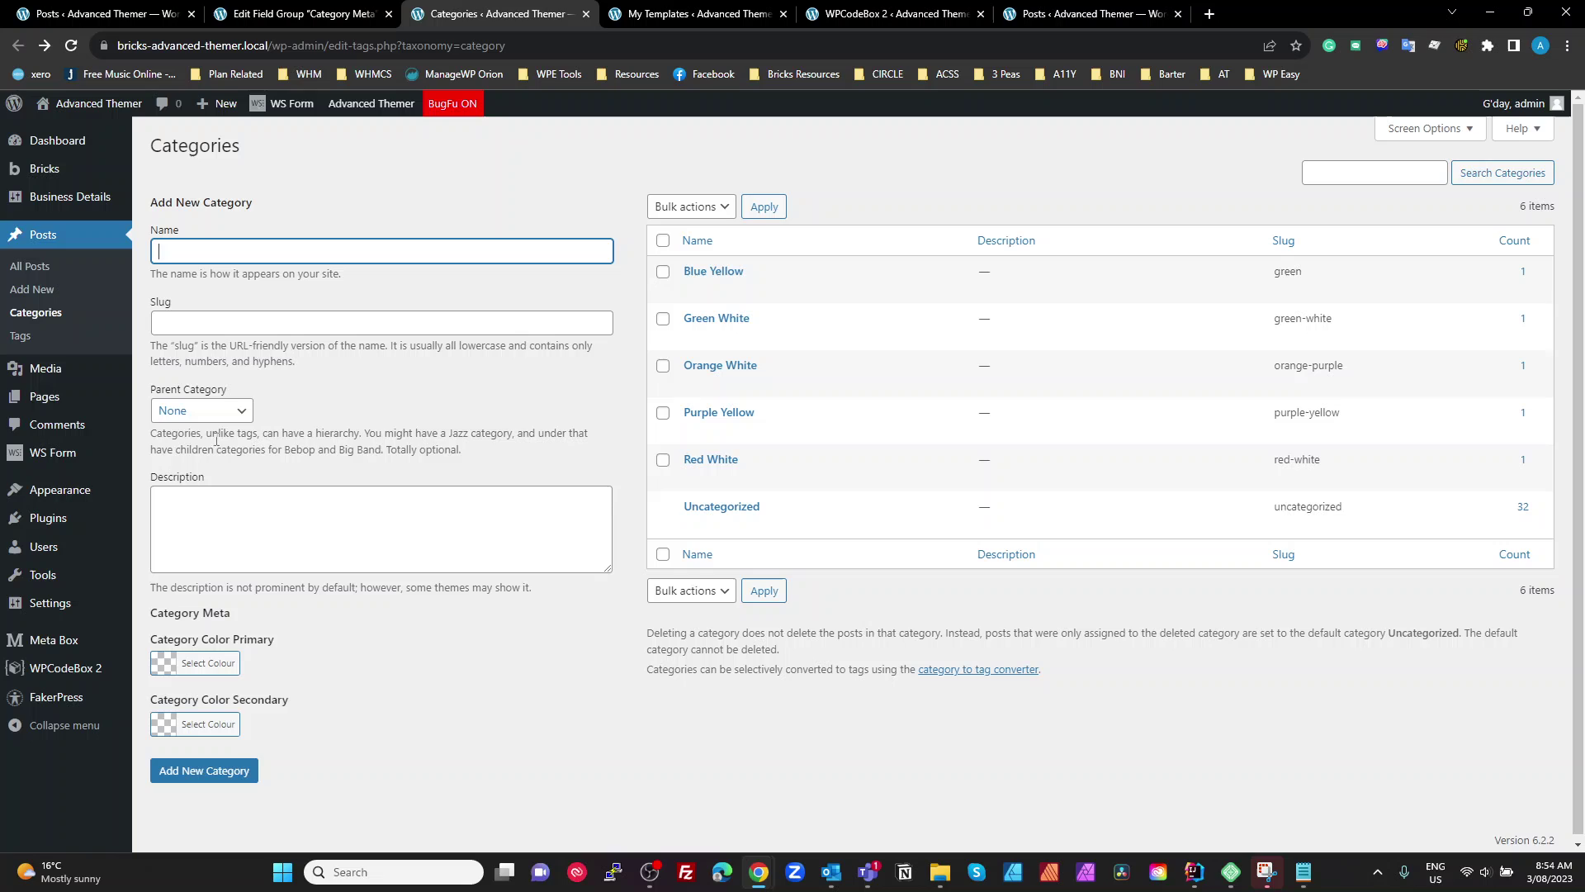
click(186, 679)
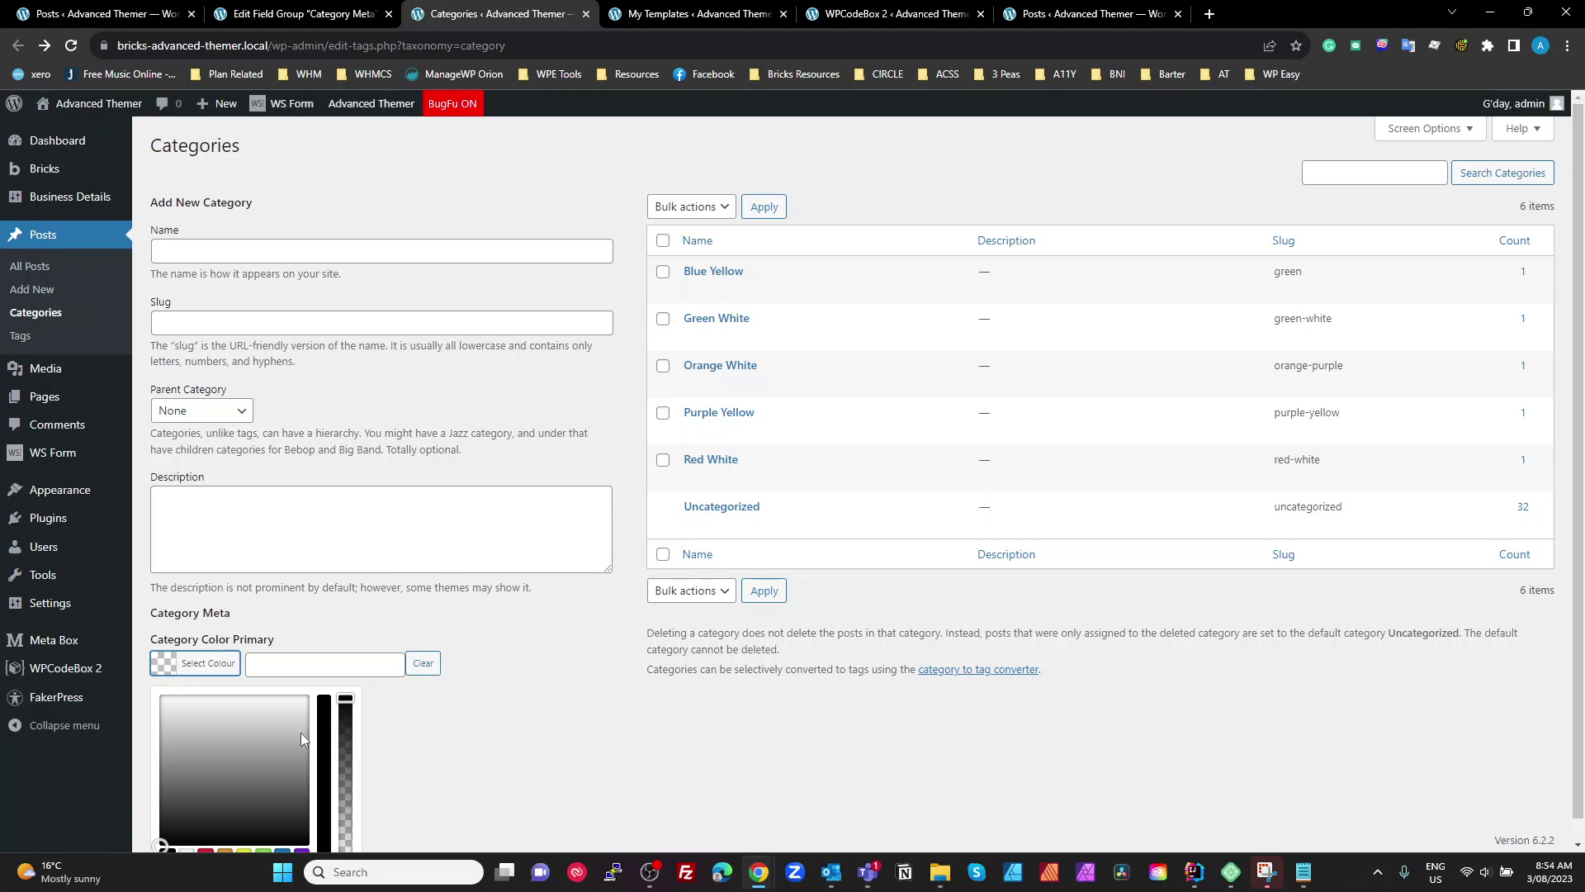
scroll(186, 681, down, 1)
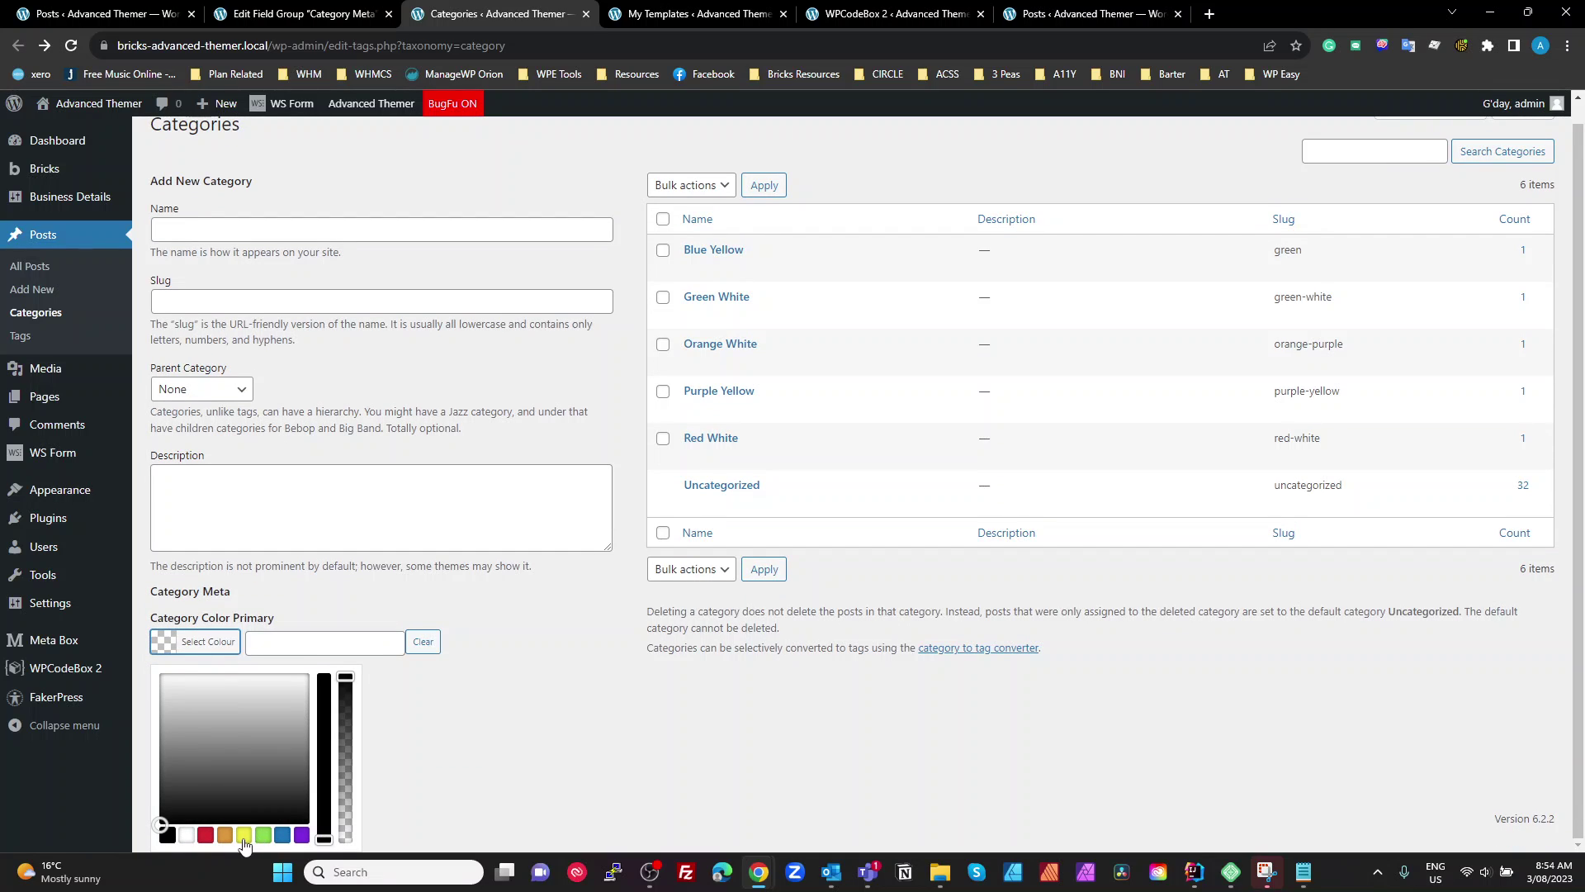
click(243, 836)
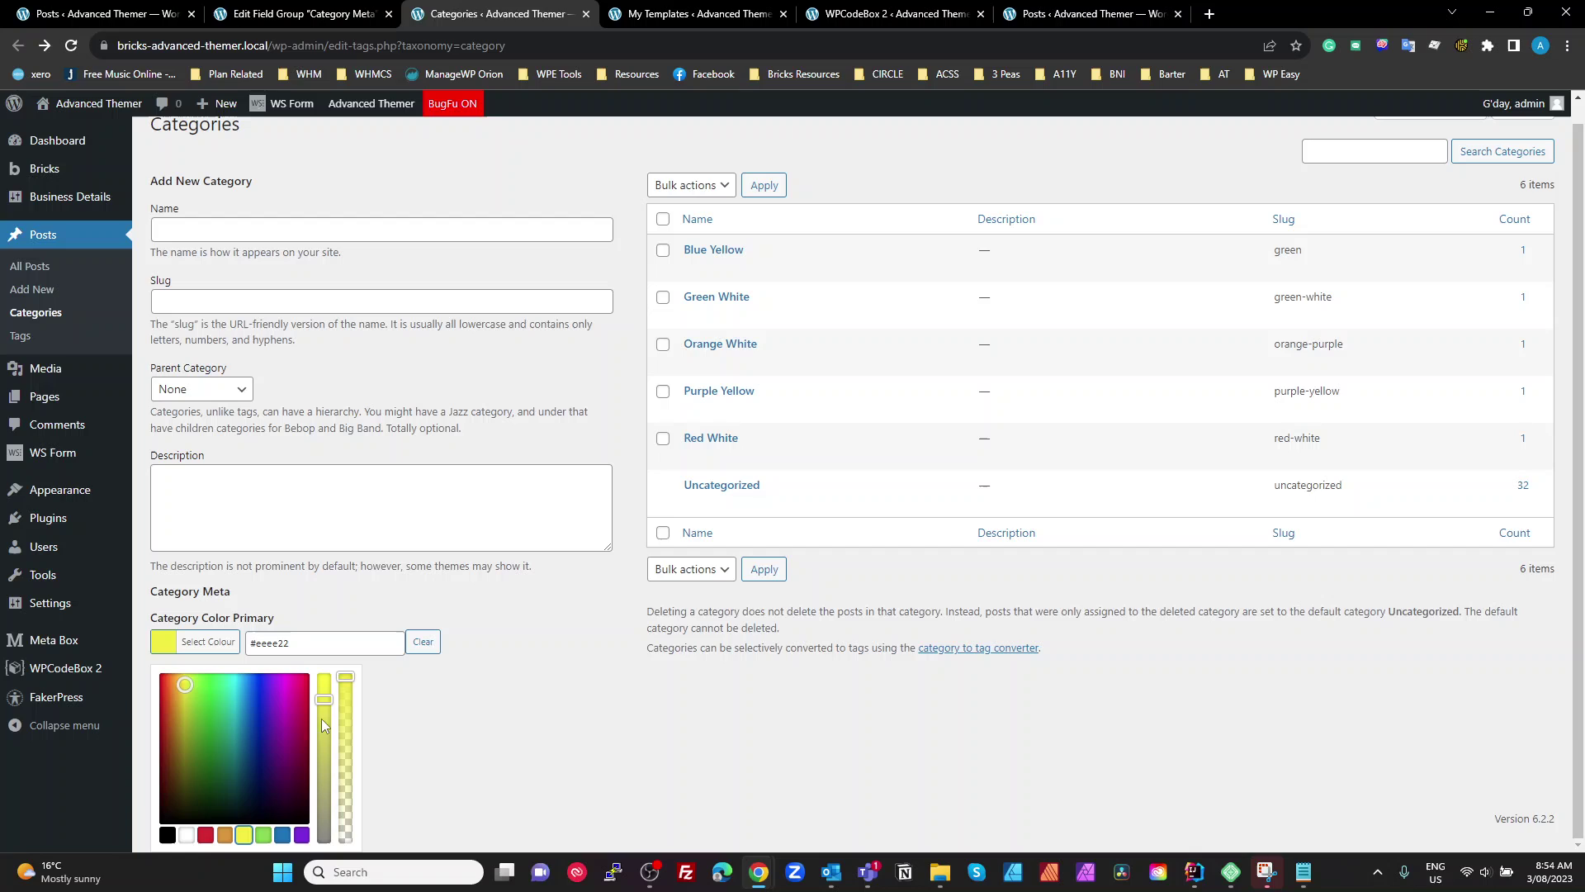
drag(202, 708, 171, 751)
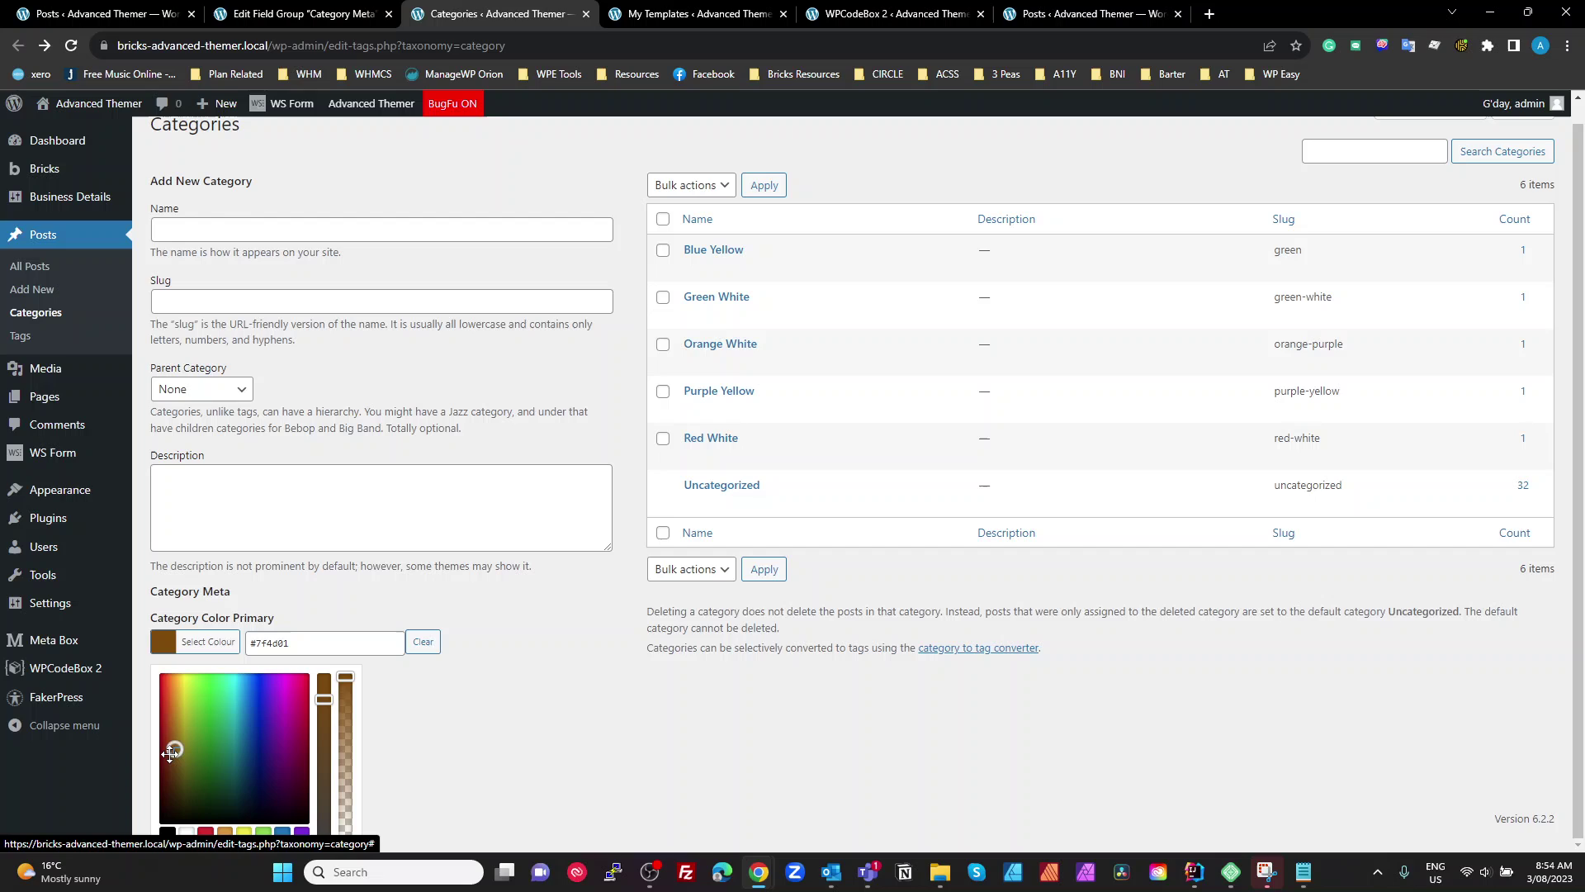
click(465, 724)
- Set the secondary colour to yellow #eeee22, name it Brown Yellow, and add the category
click(165, 725)
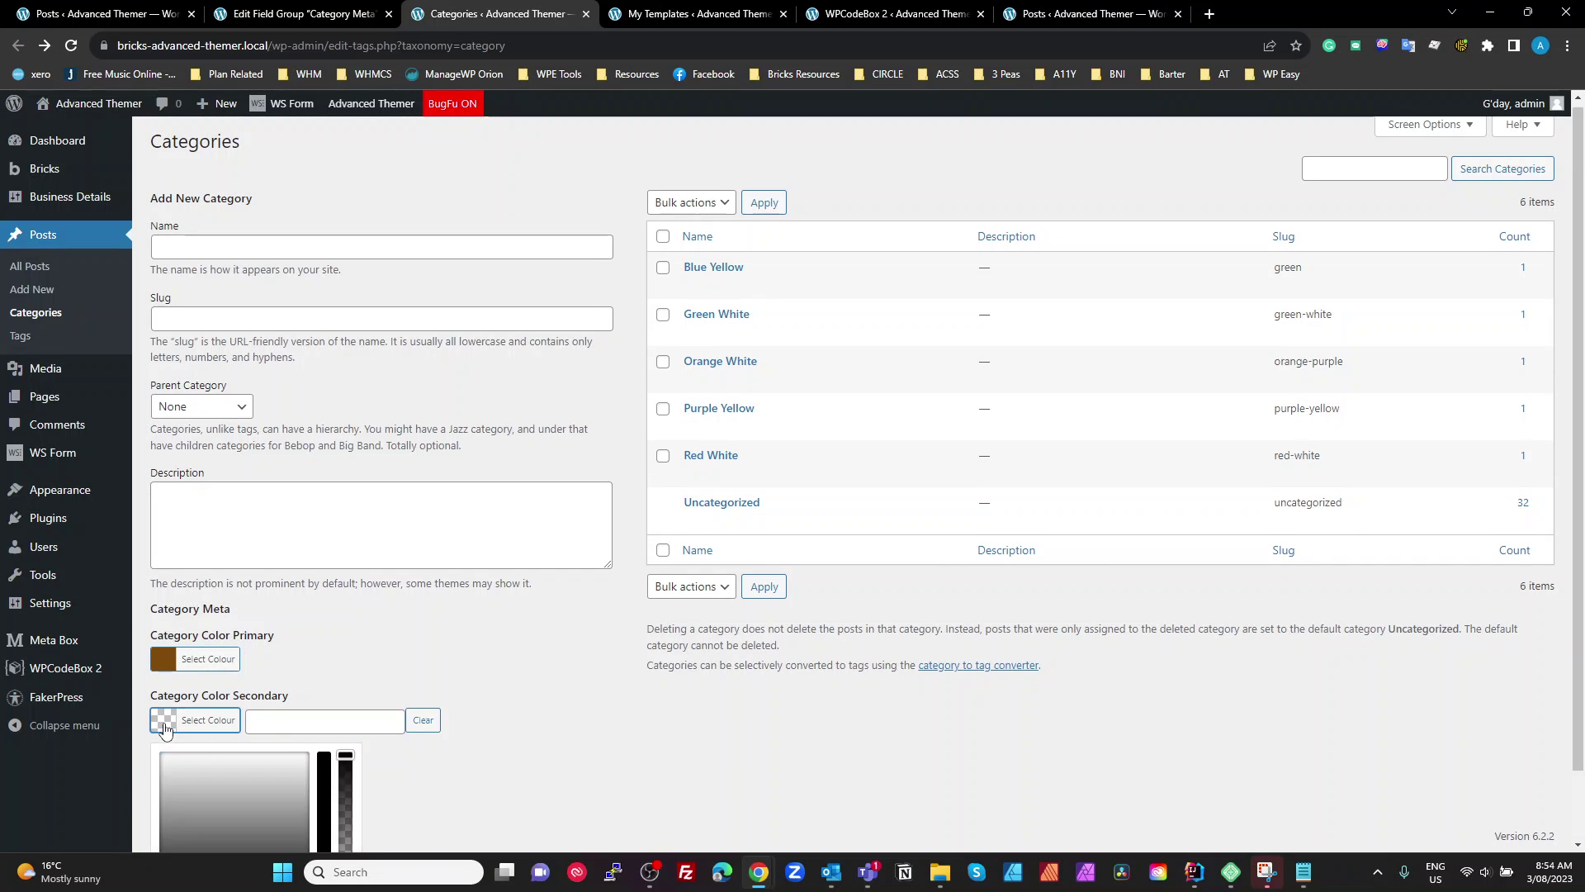
scroll(272, 745, down, 1)
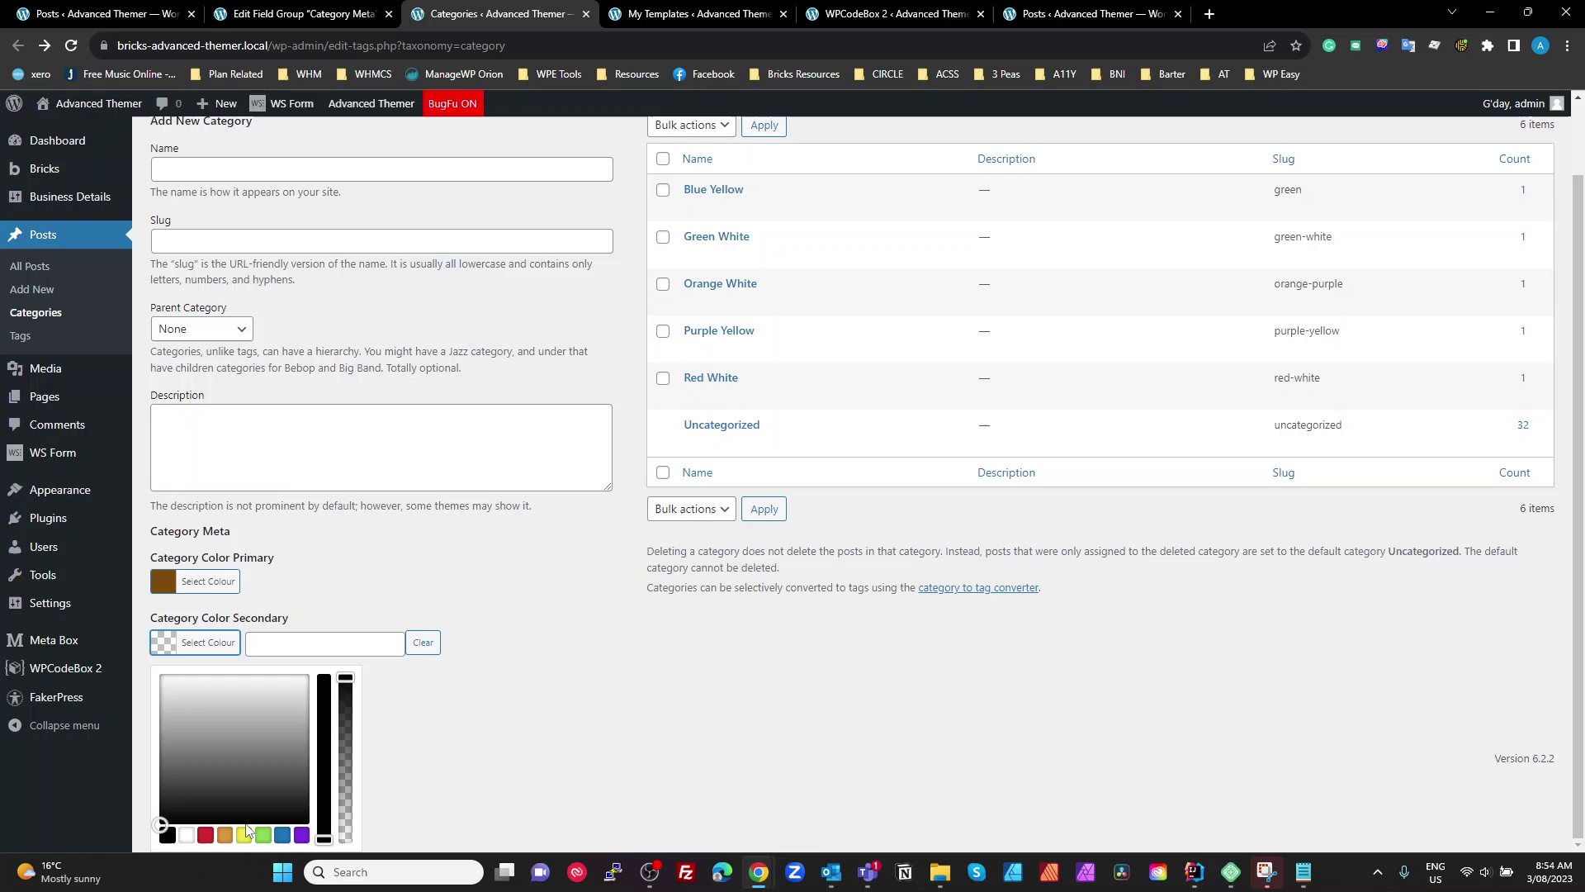
click(244, 836)
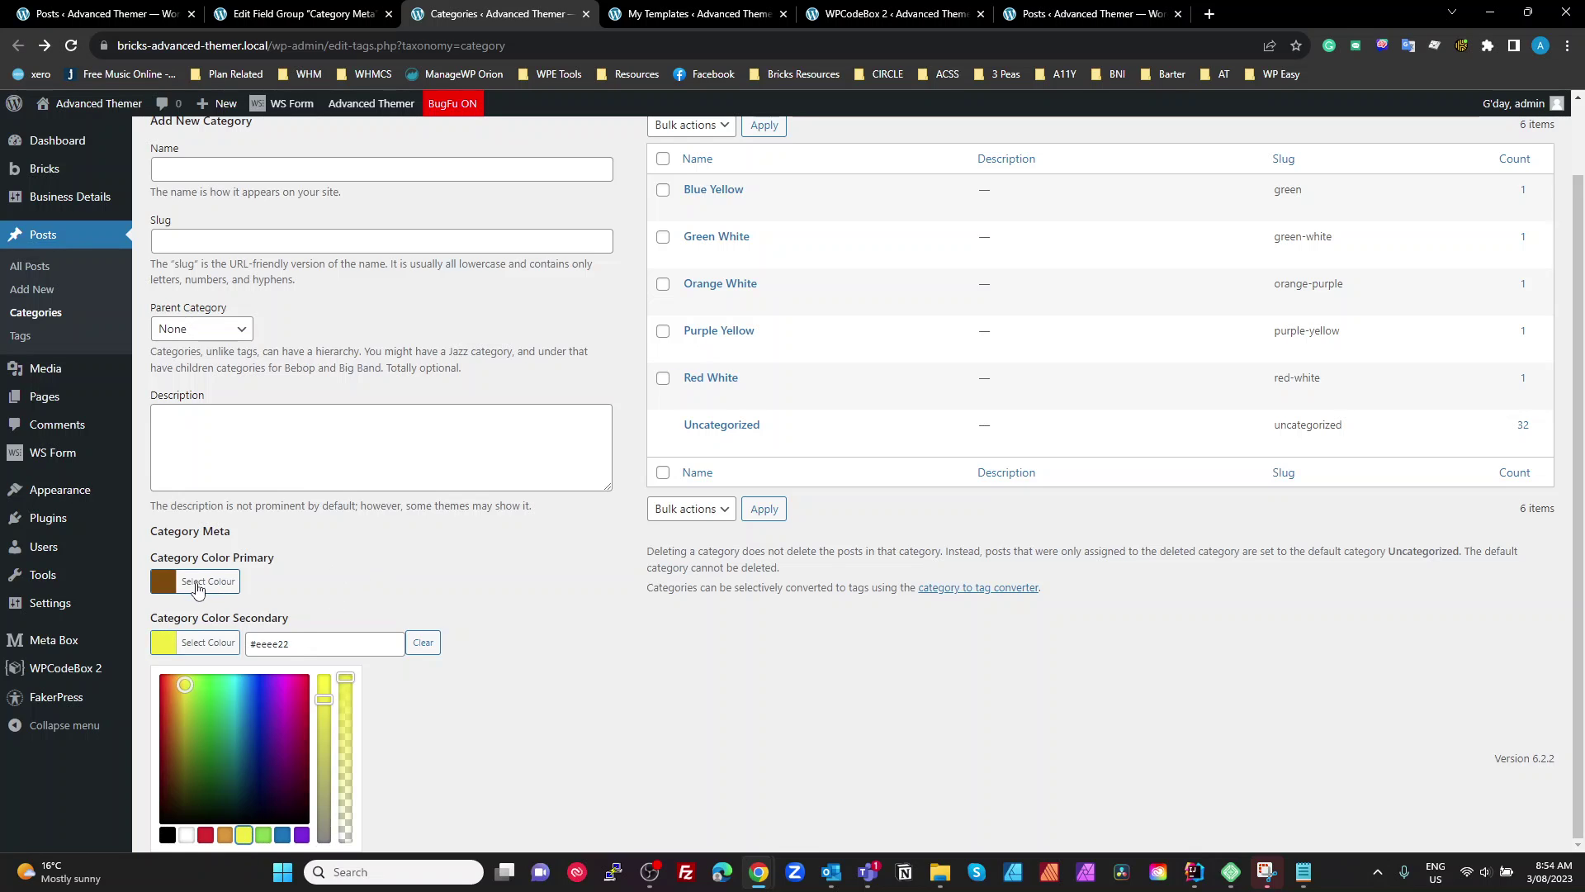
scroll(266, 235, up, 1)
scroll(269, 235, up, 1)
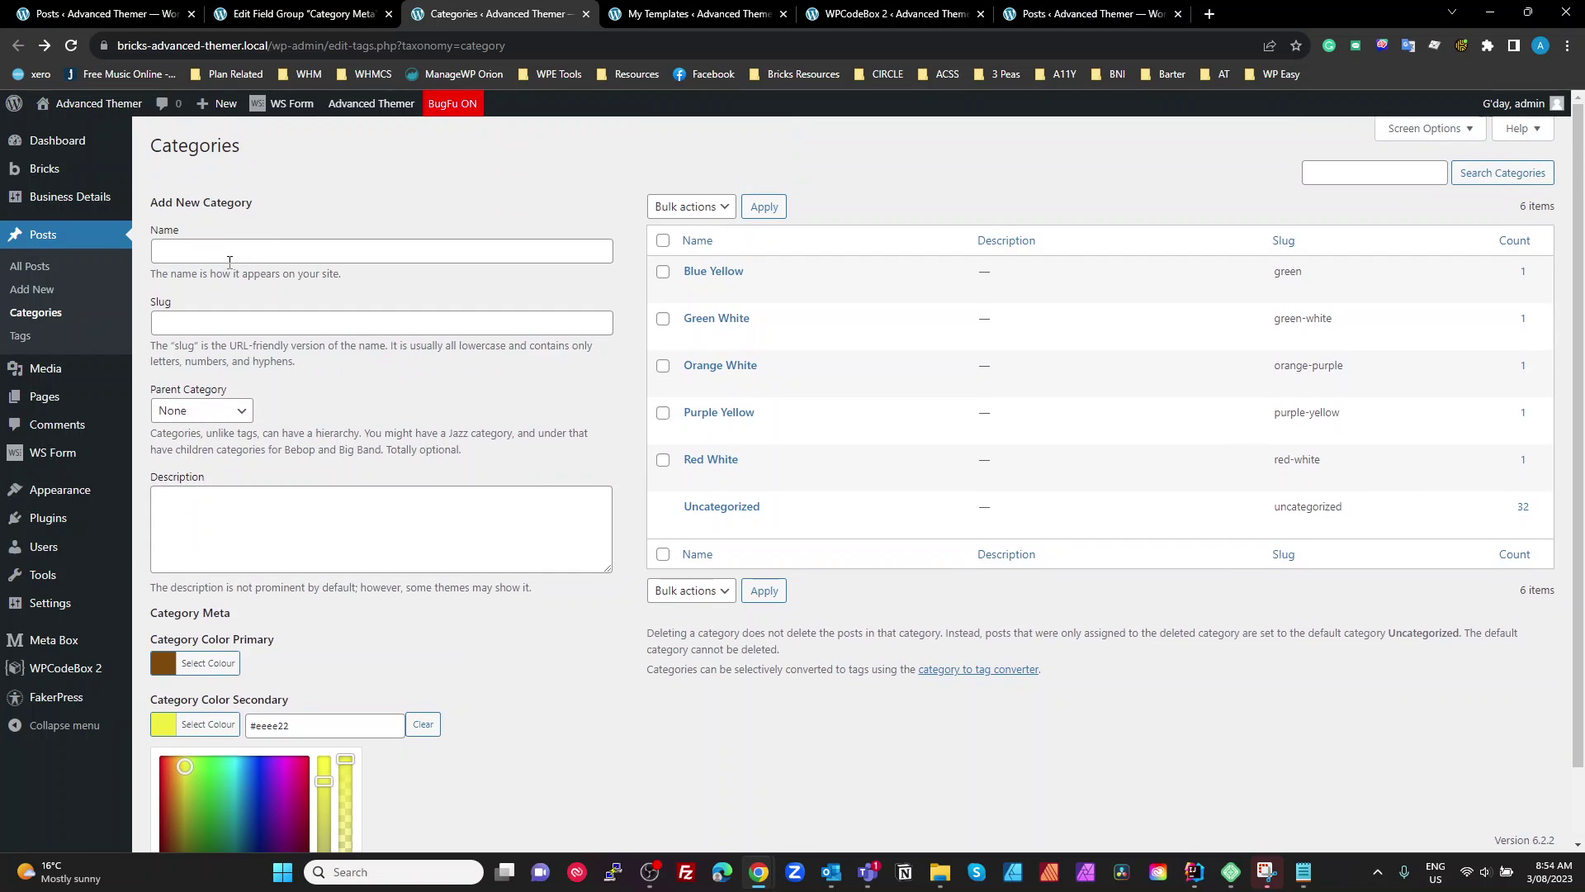
click(214, 243)
text(Brown Yellow)
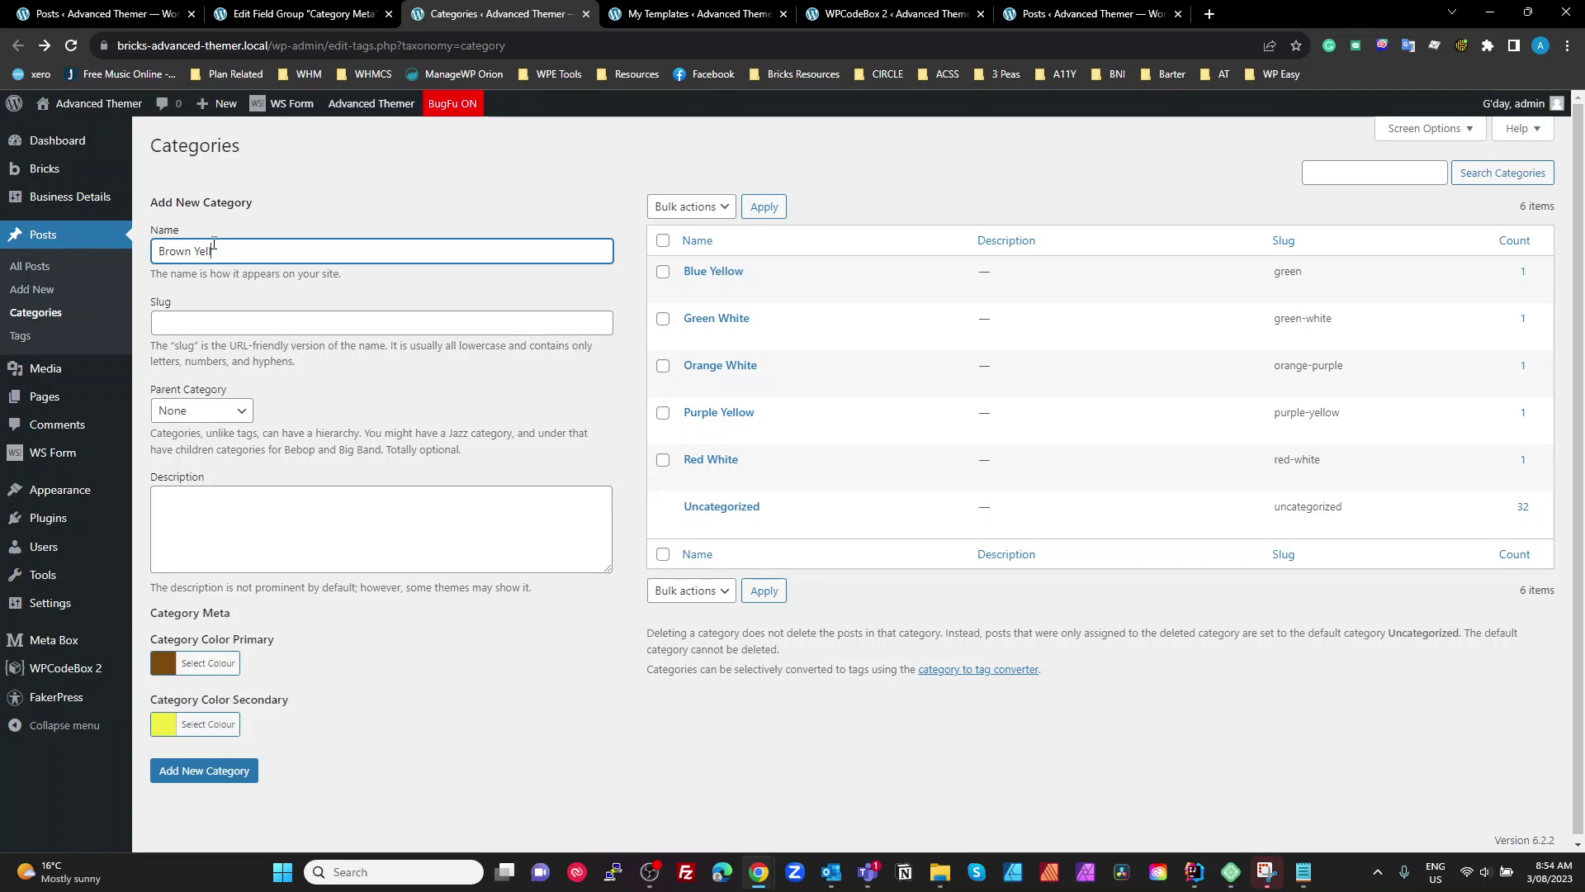
click(237, 771)
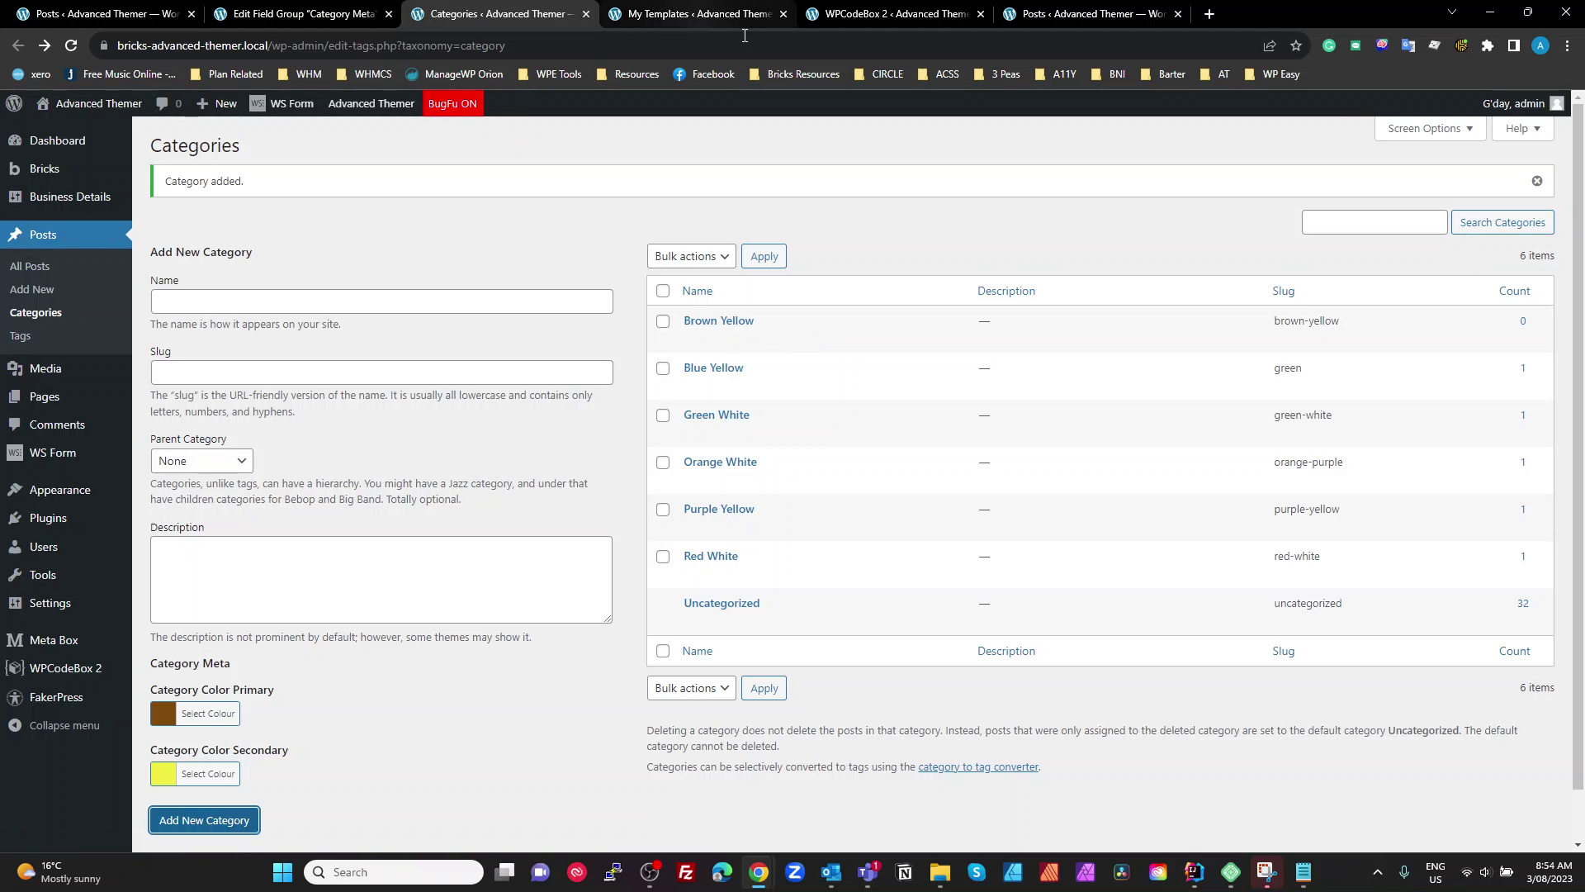
- Quick Edit 'Ut animi ut molestiae sit voluptatem': swap Uncategorized for Brown Yellow and update
click(1011, 21)
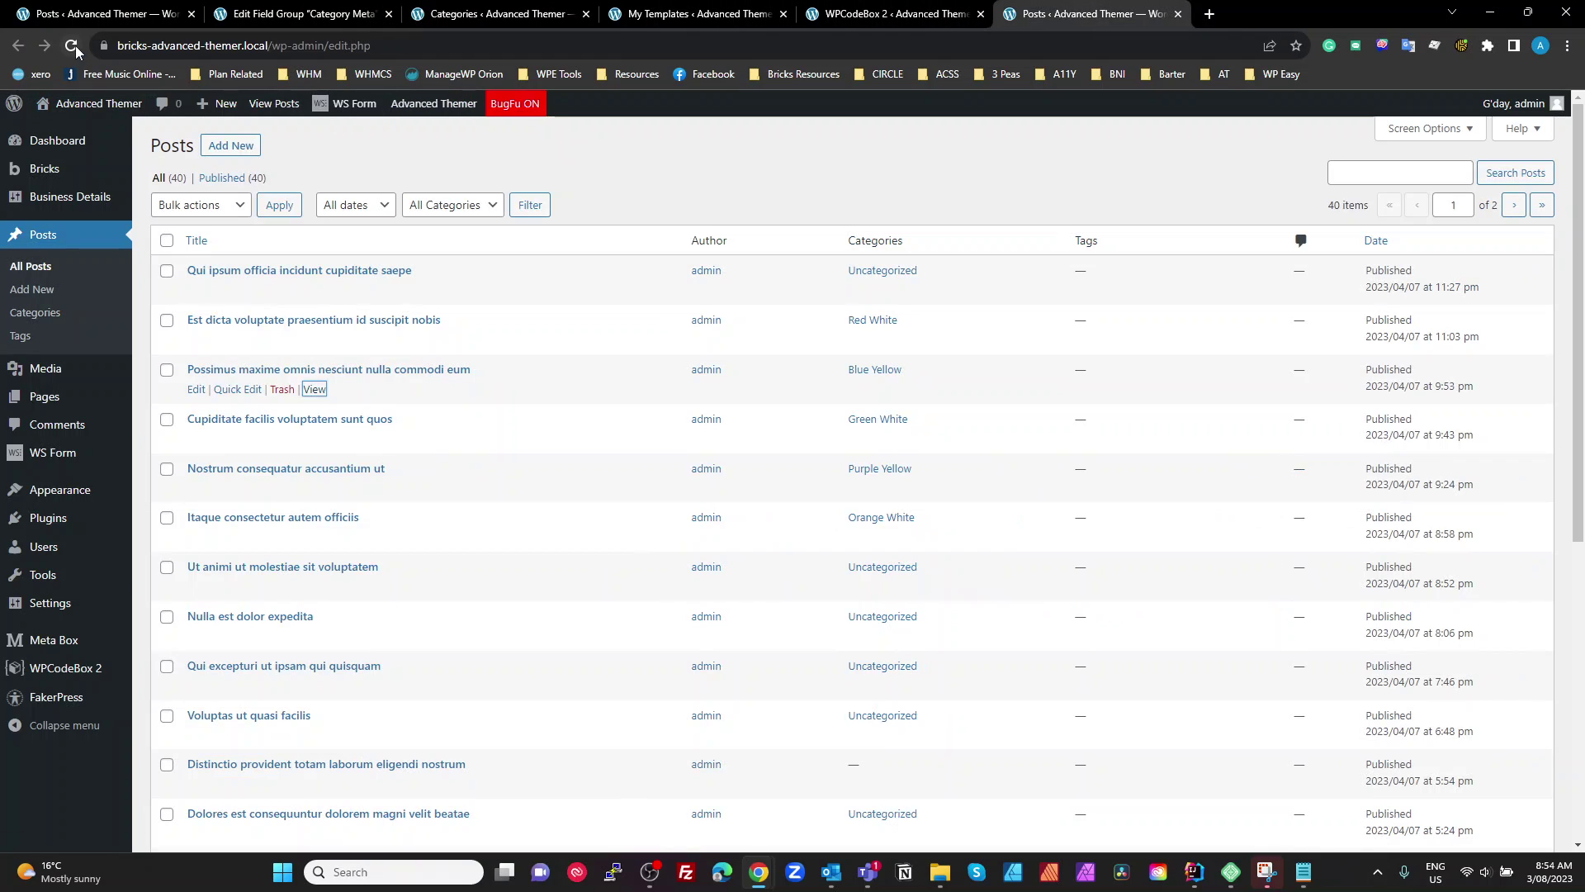
click(71, 45)
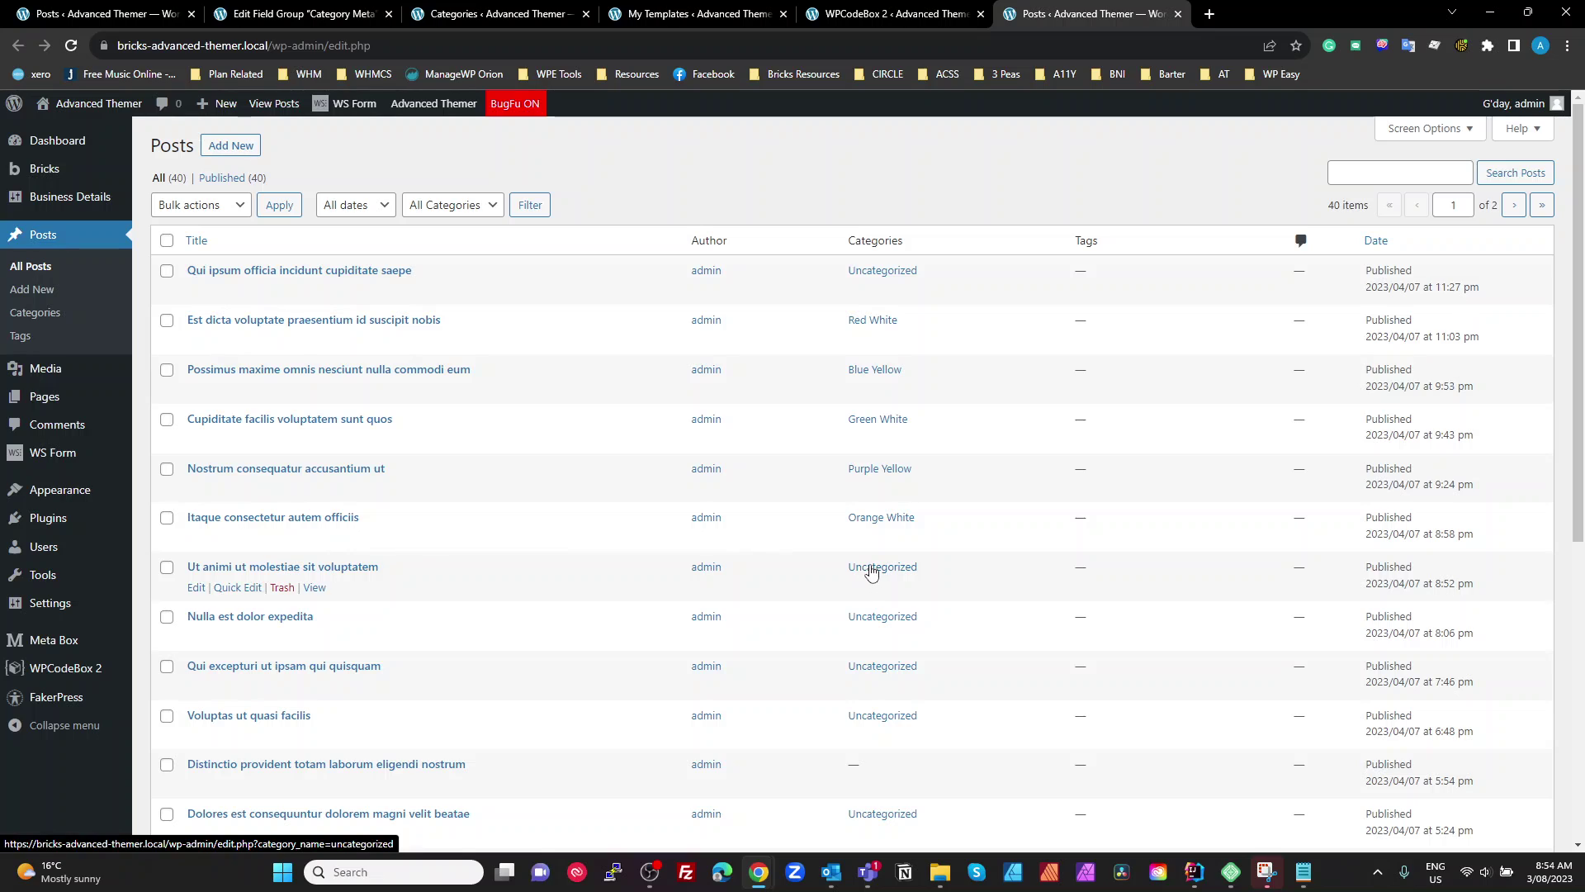
click(240, 587)
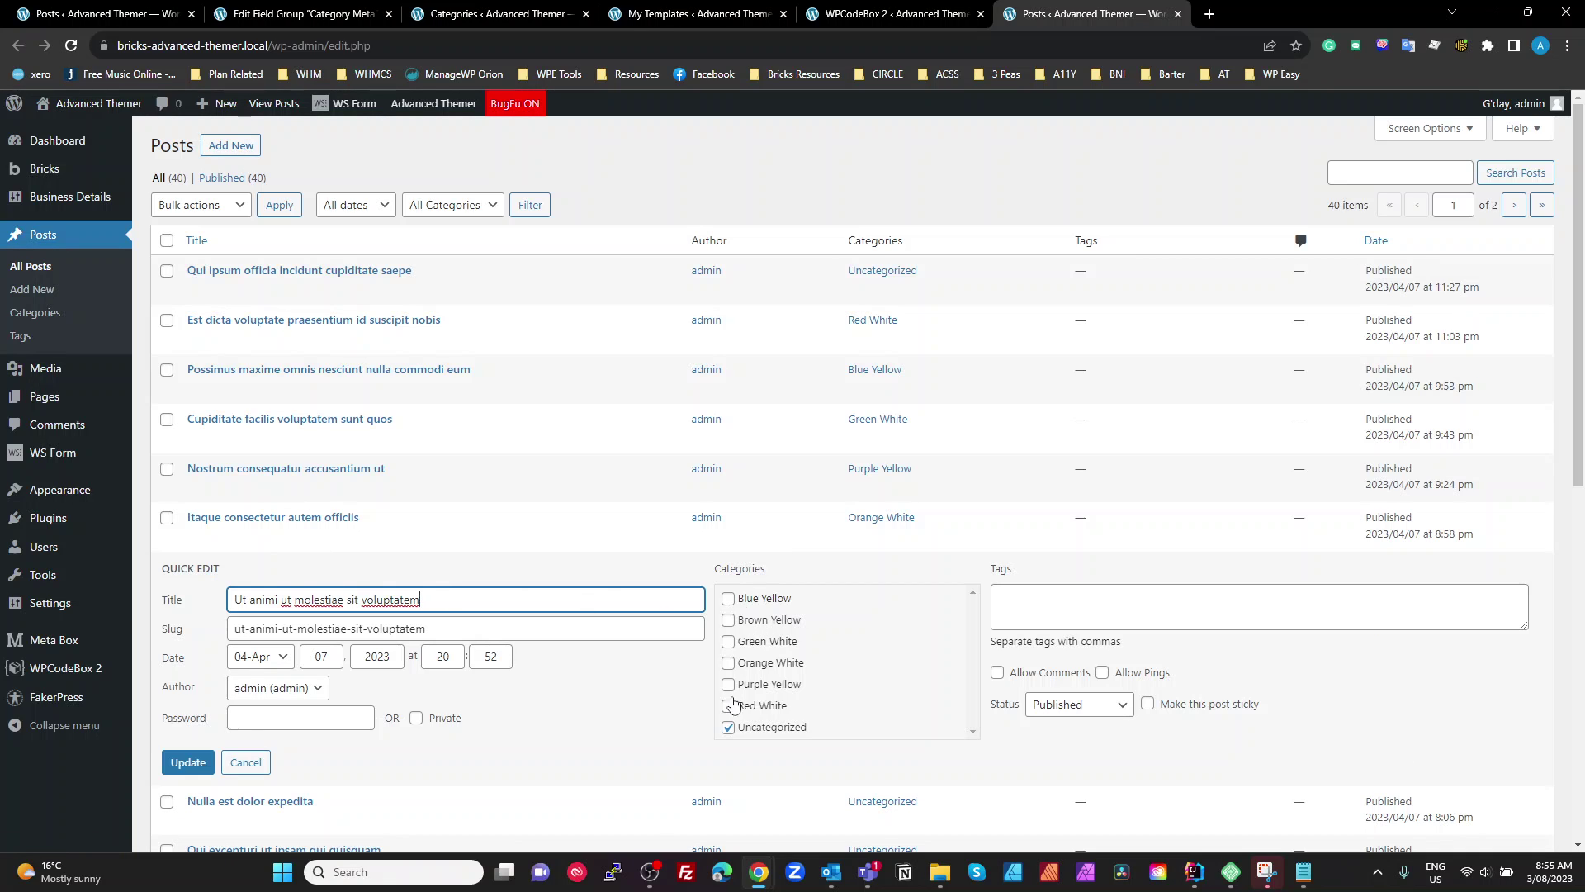
click(729, 727)
click(743, 619)
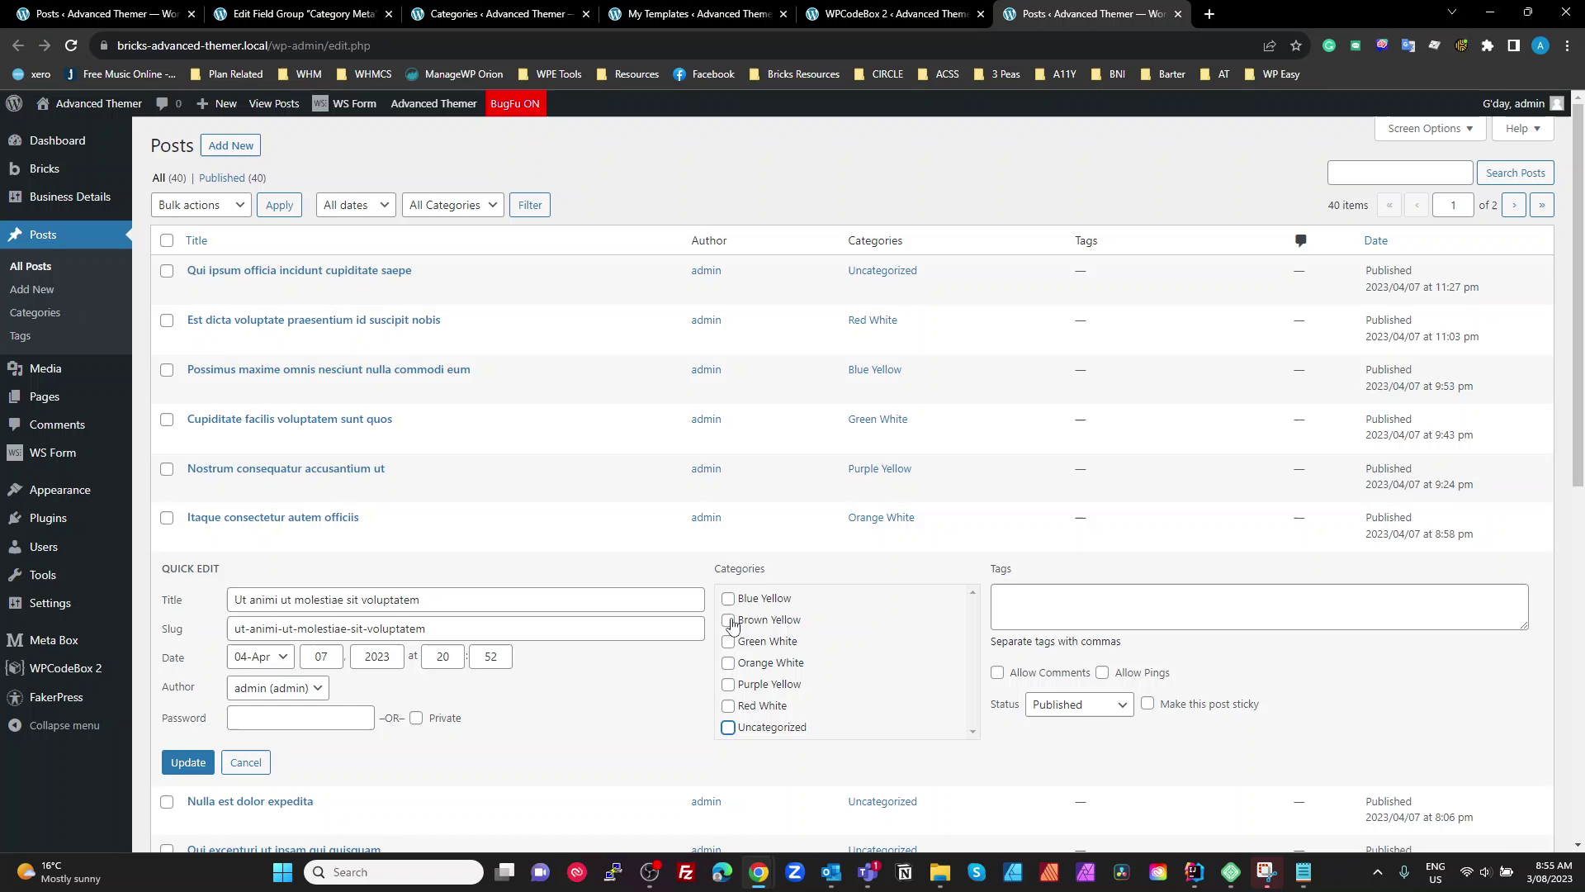
click(190, 763)
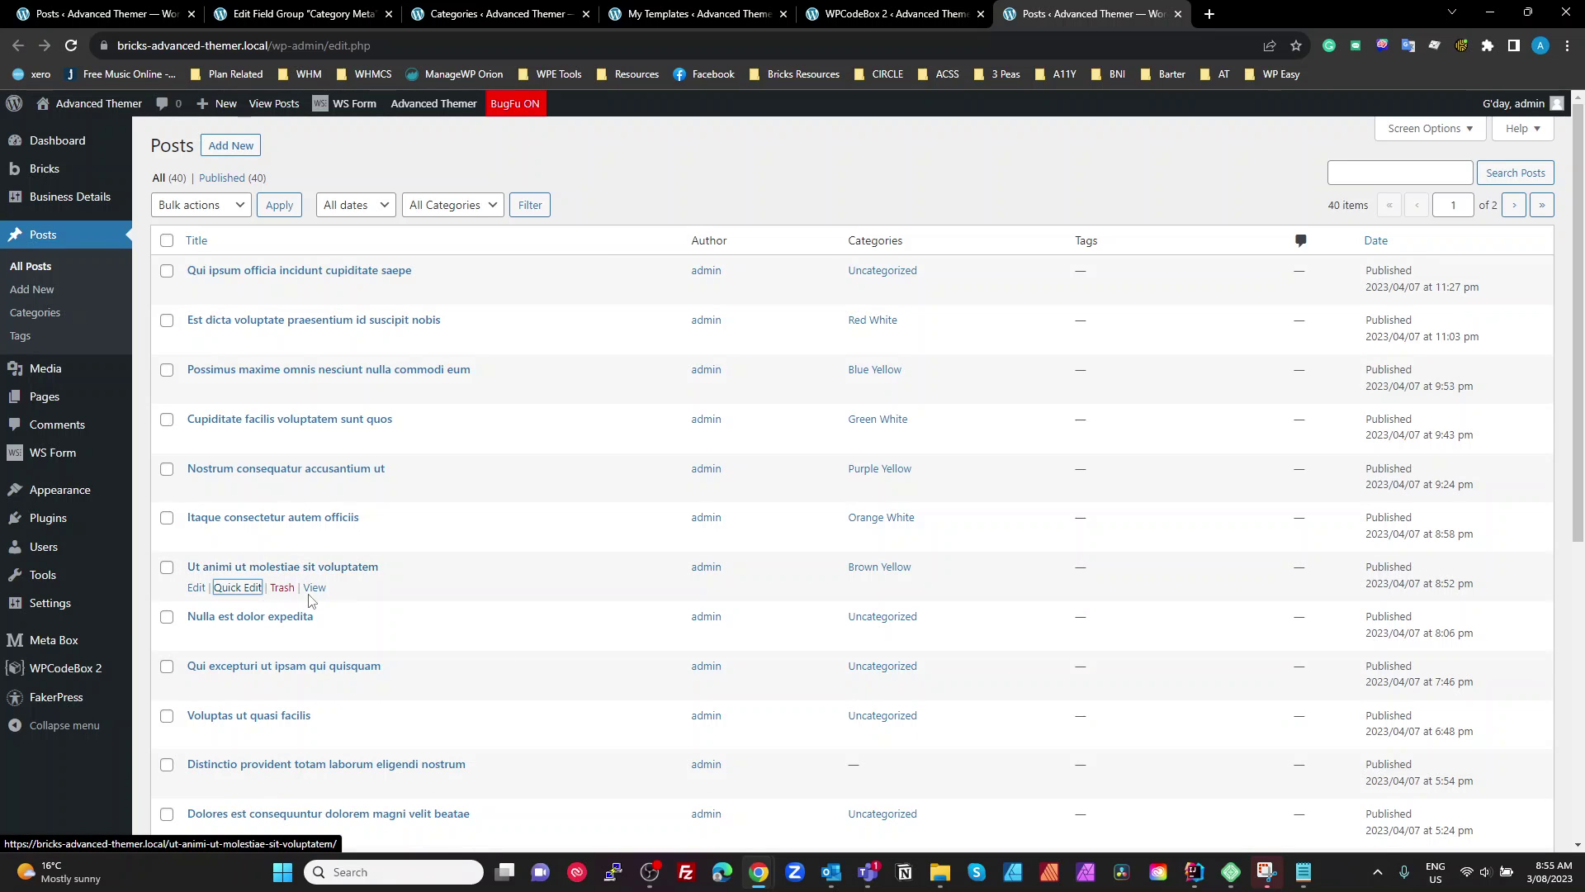
- Preview the post's brown-and-yellow front end in a new tab
right_click(318, 590)
click(353, 609)
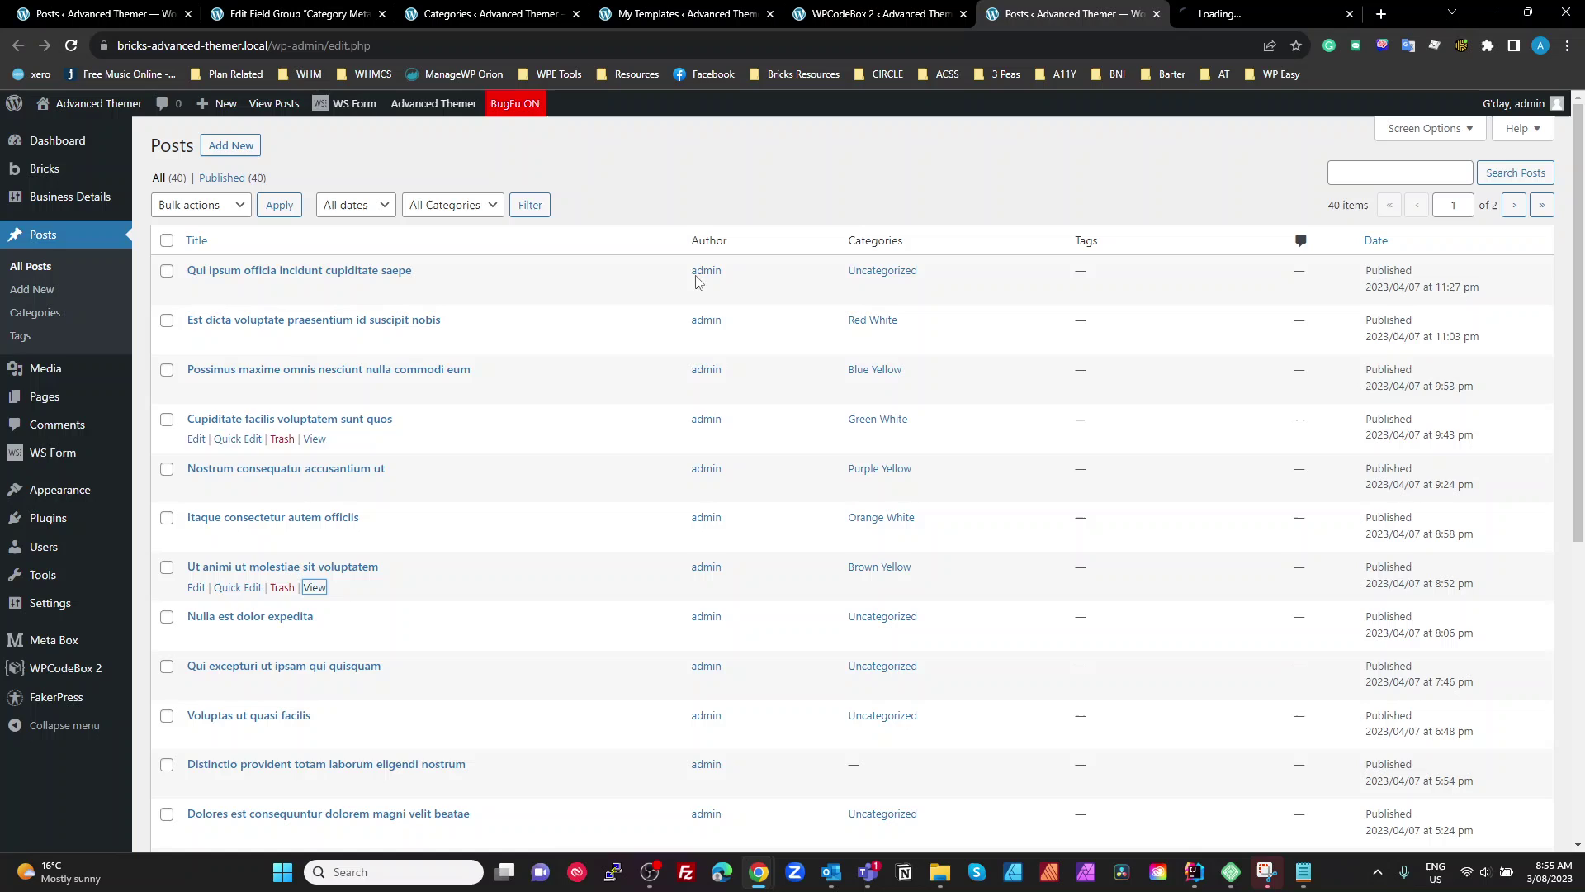
click(1224, 20)
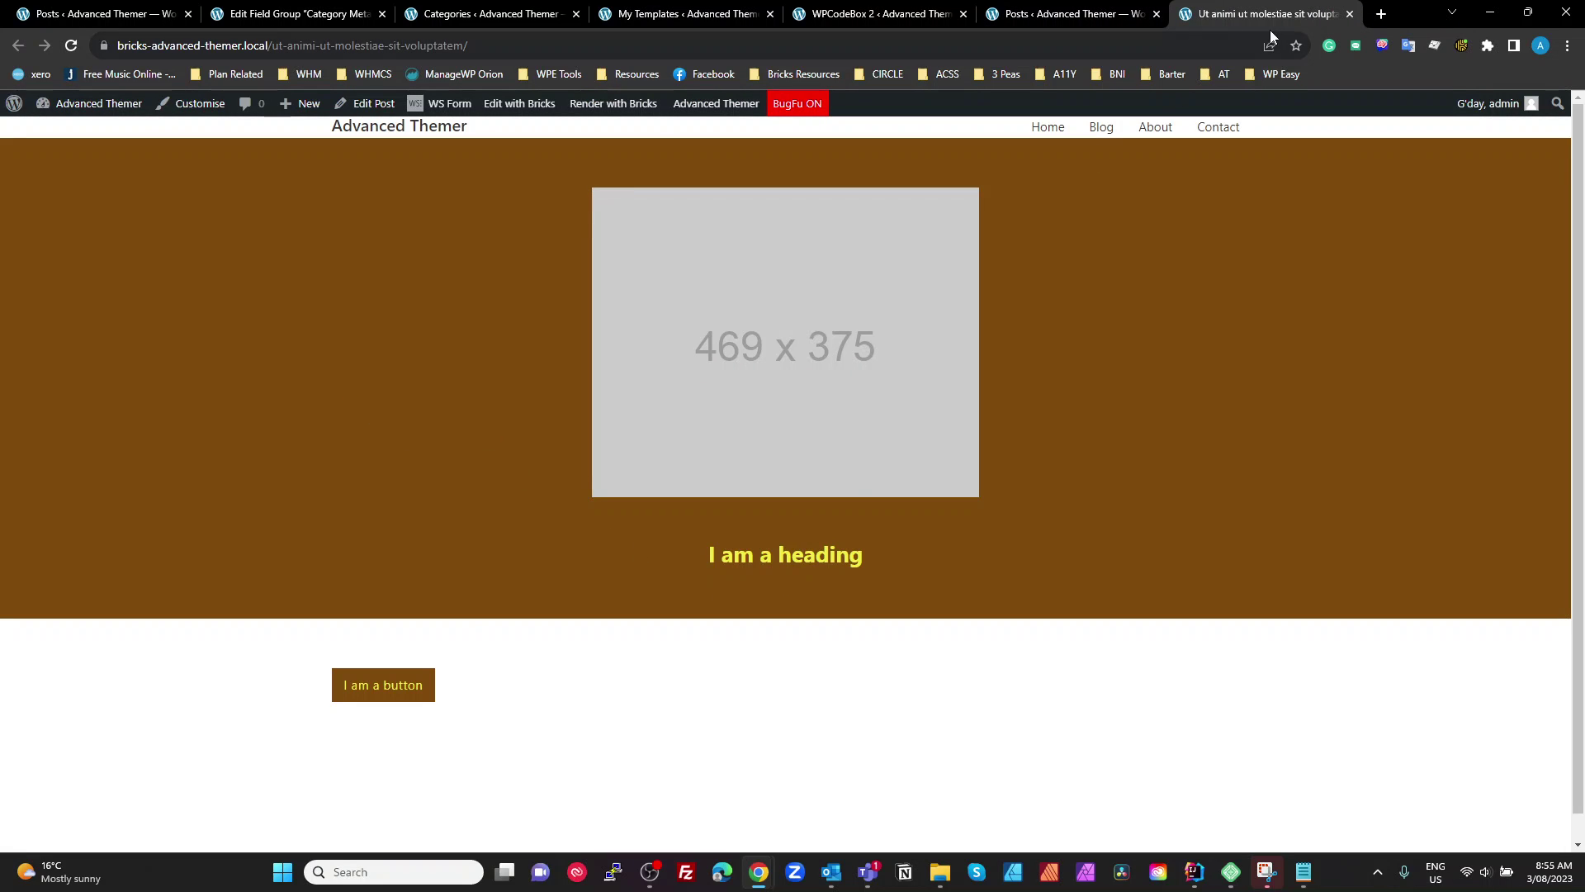
click(1349, 14)
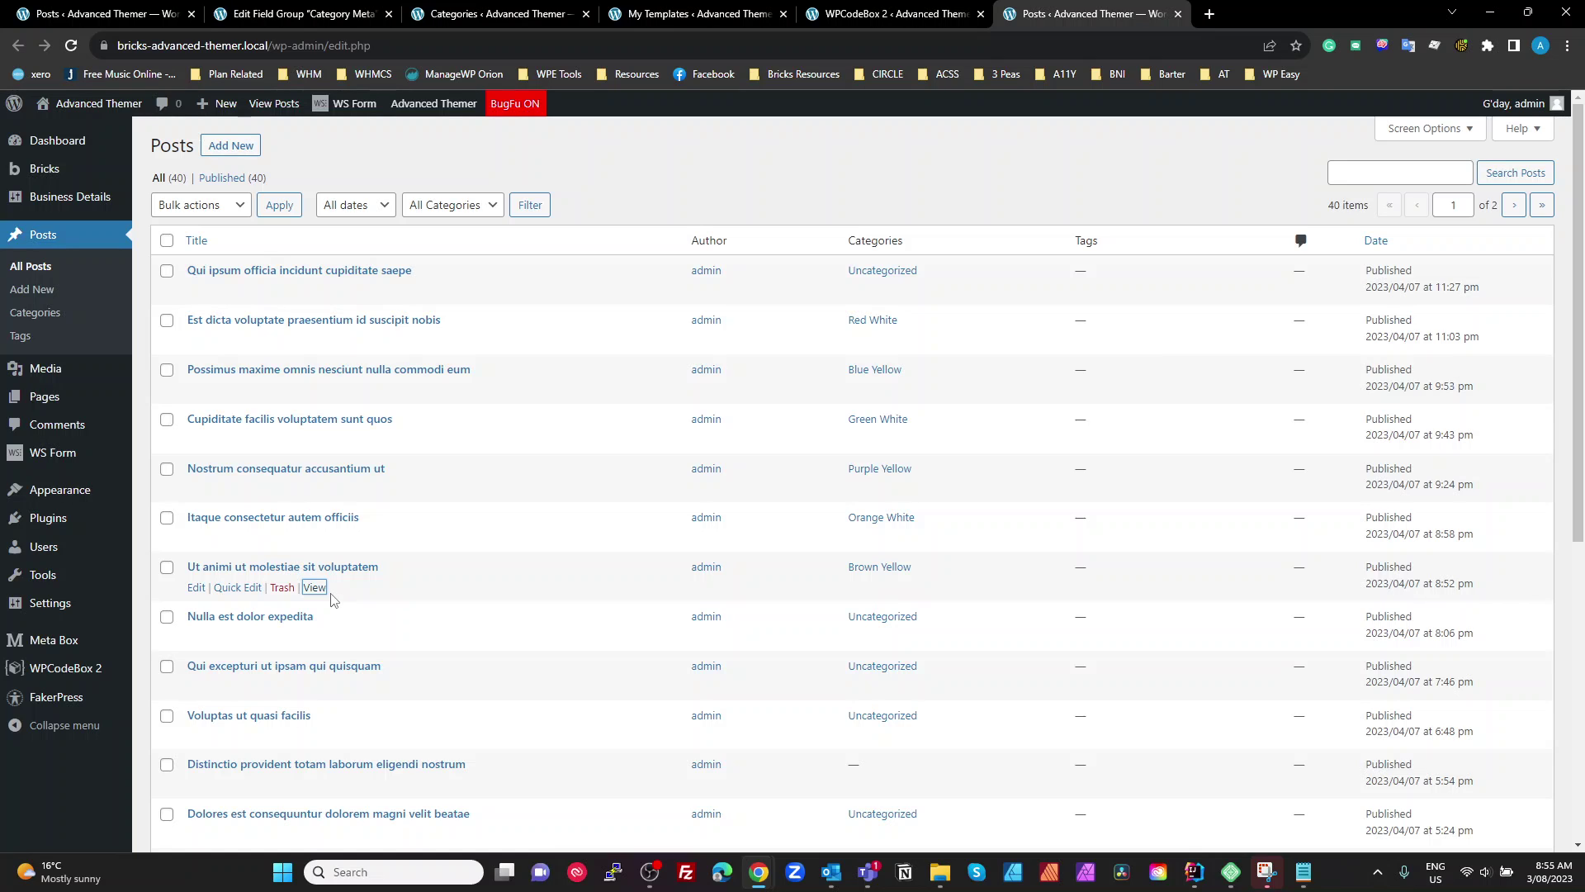
- Open the post's front end again and view its page source
right_click(318, 590)
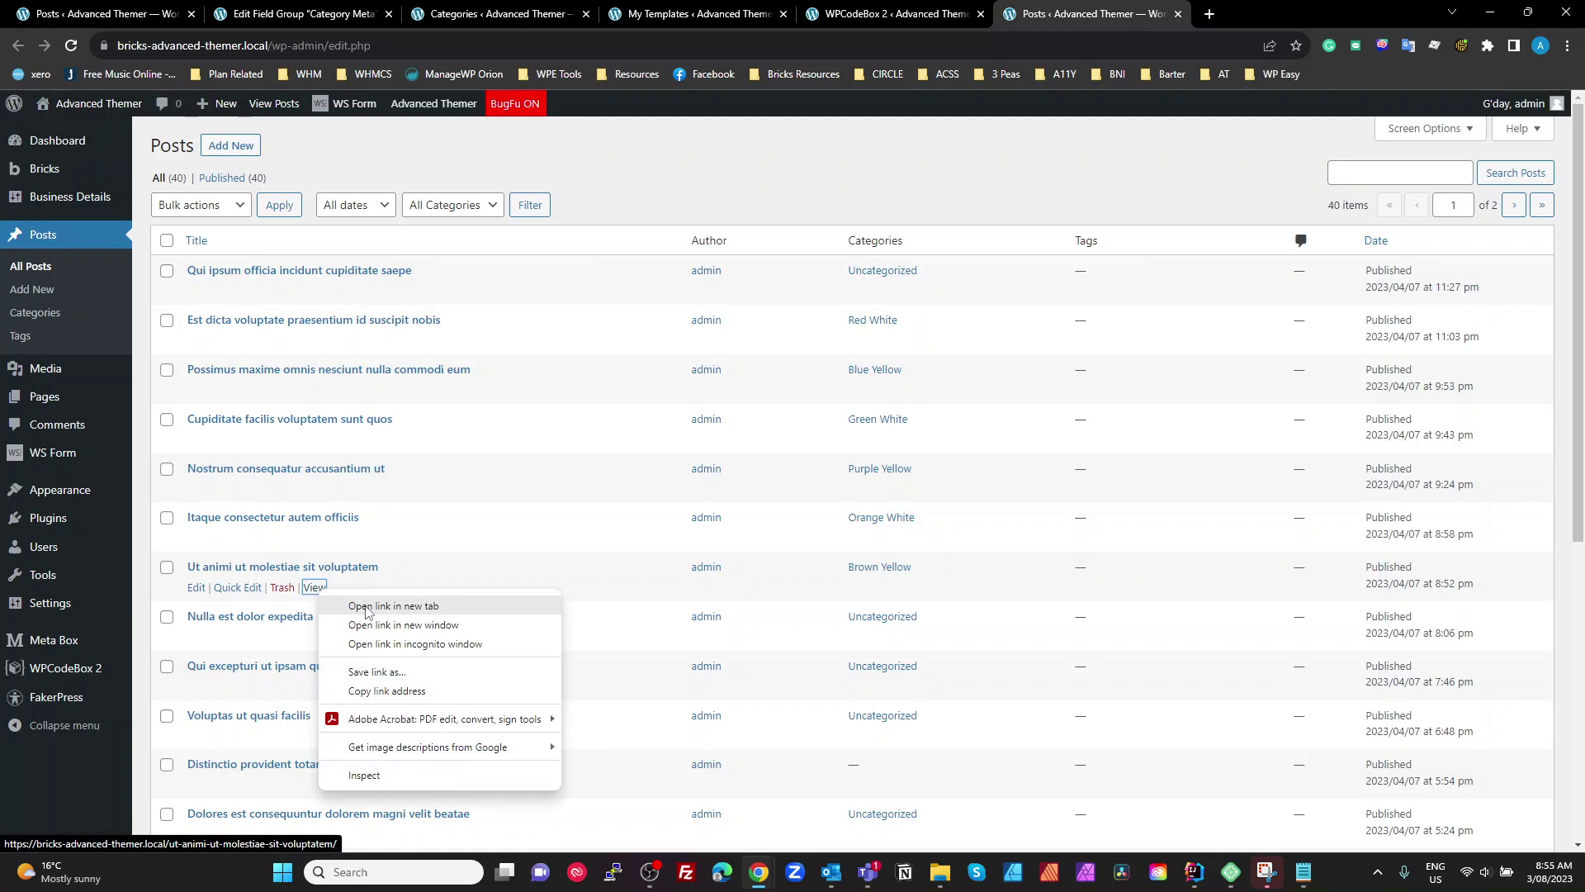
click(355, 608)
click(1259, 14)
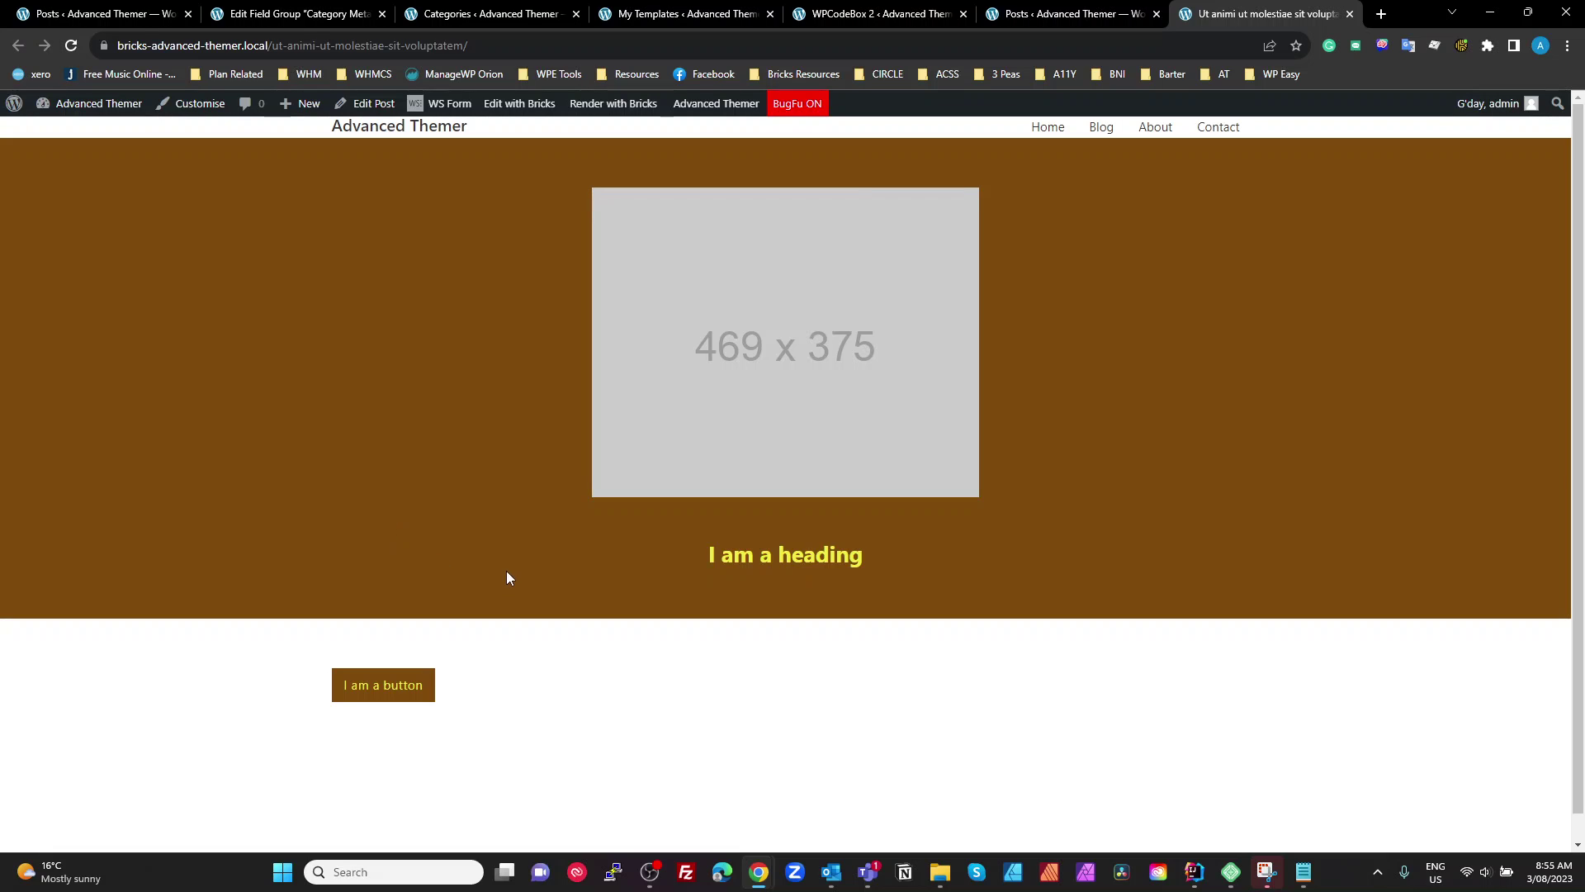
right_click(568, 667)
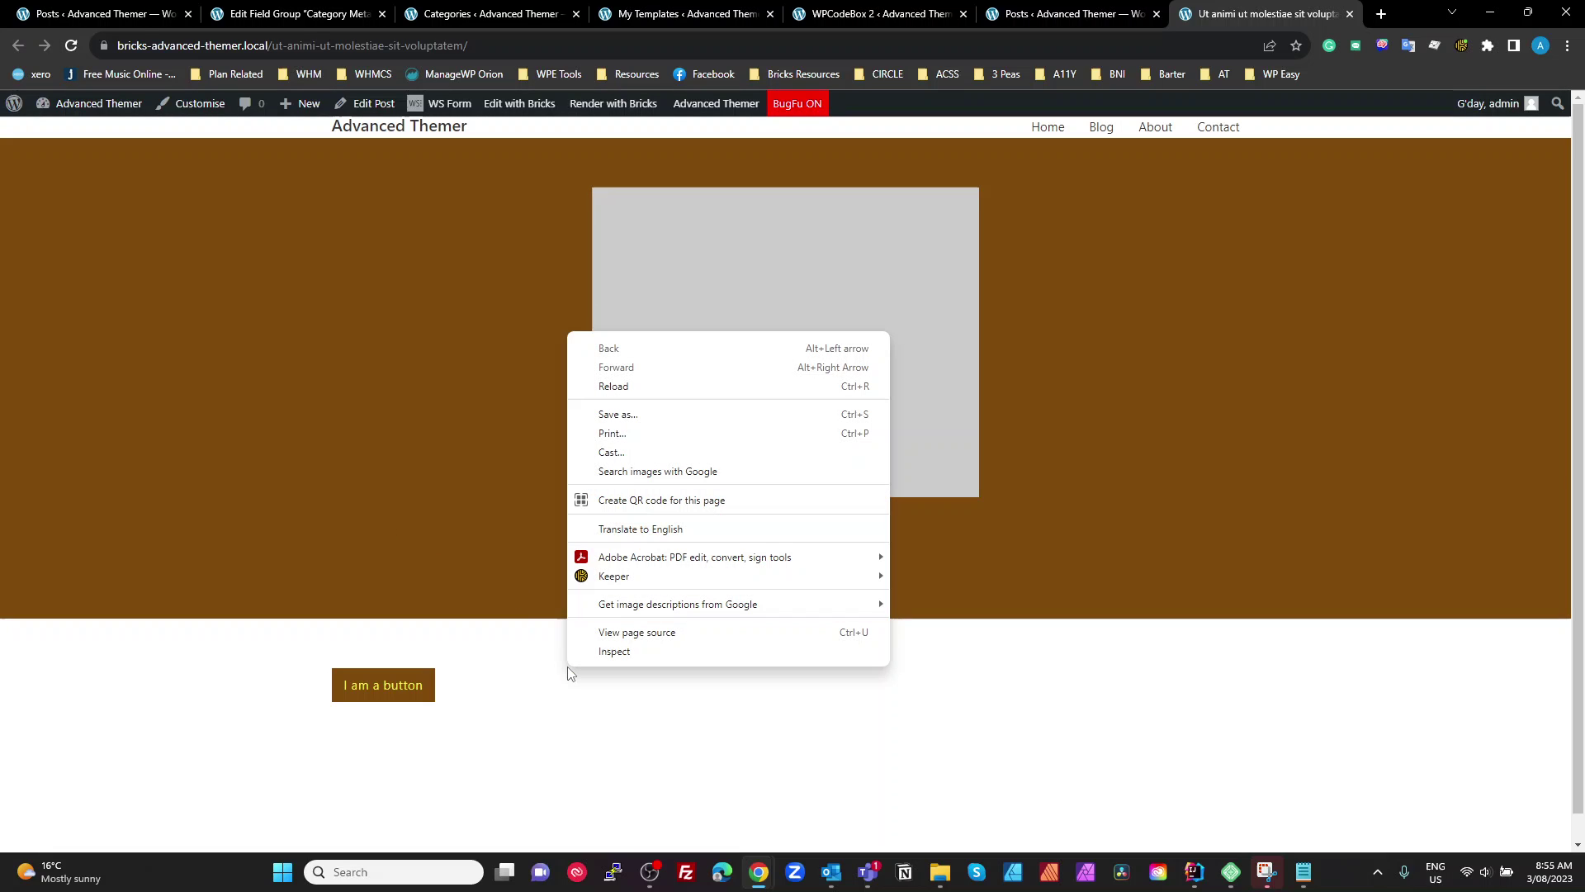
click(656, 633)
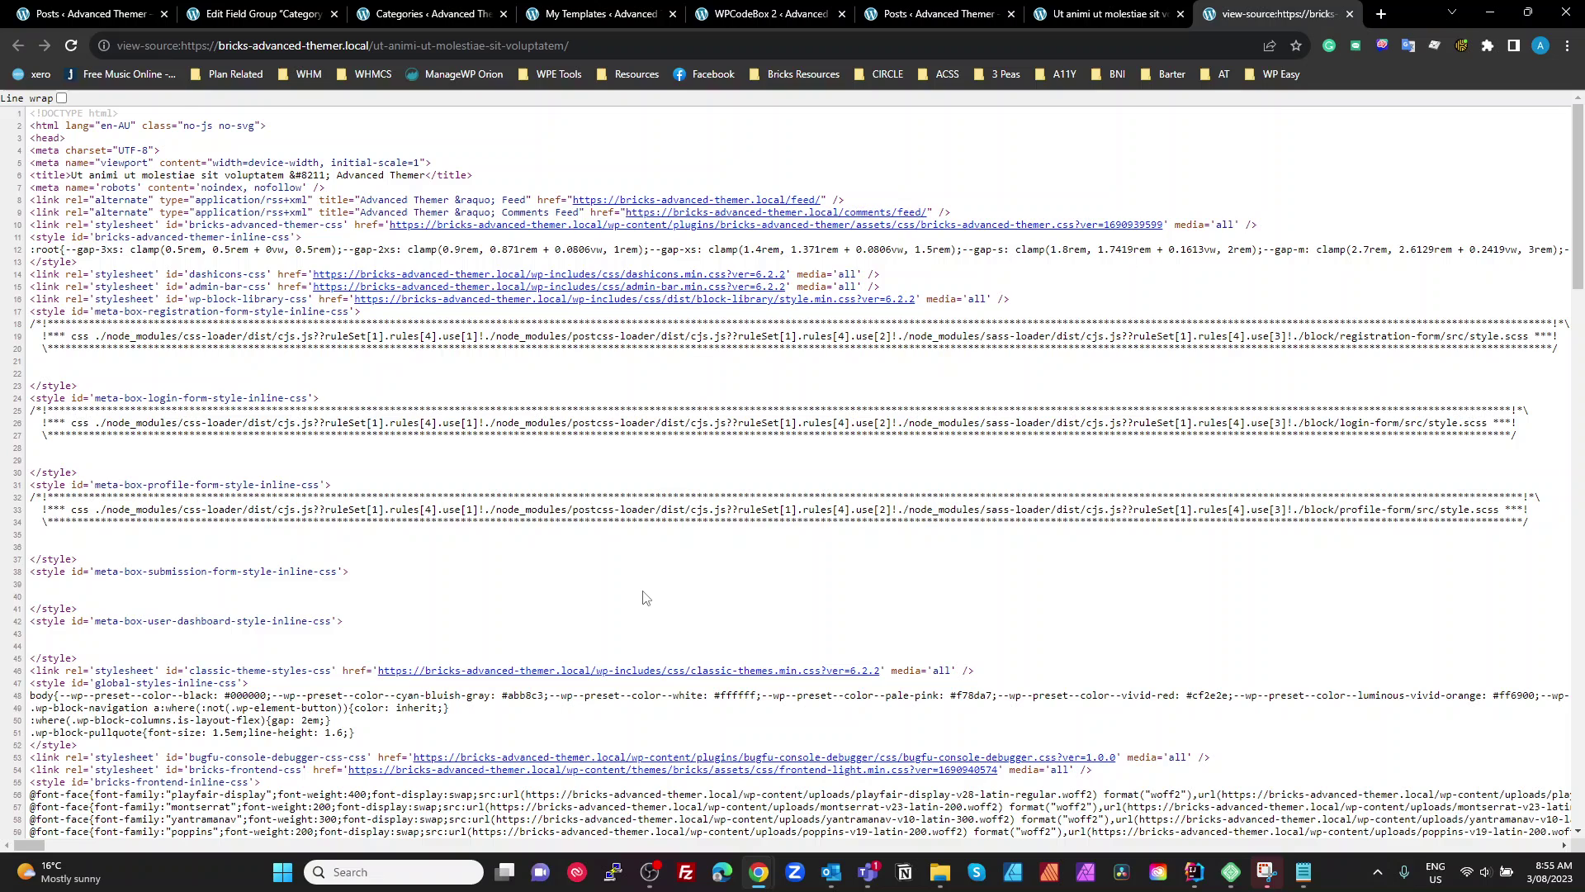
- Find the cat-colors style via '--cat', verifying primary #7f4d01 and secondary #eeee22
key(ctrl+f)
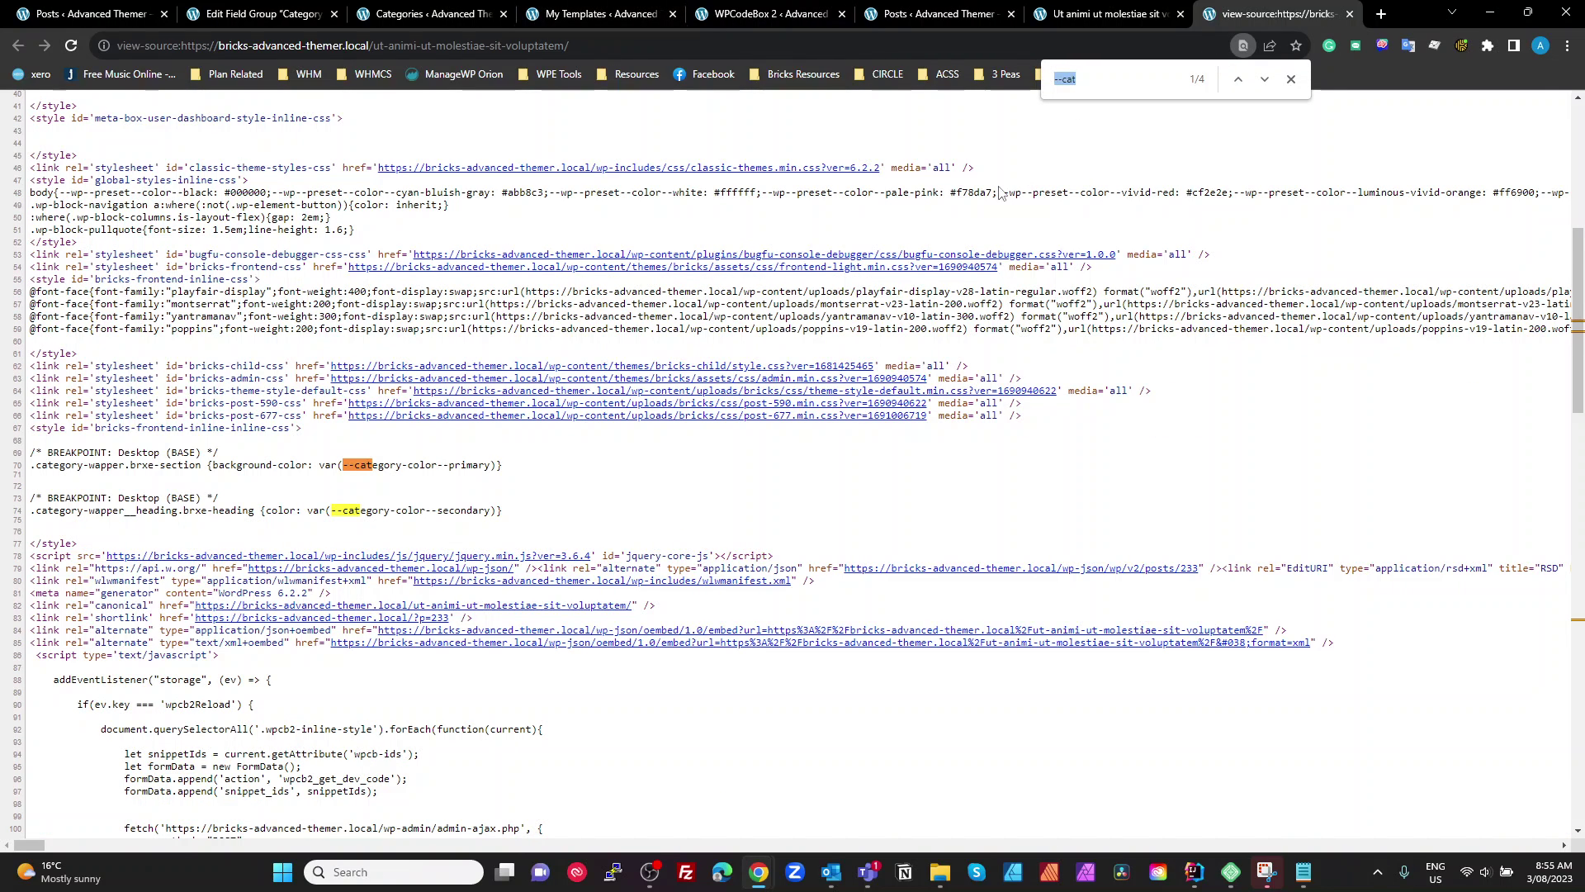
click(1238, 80)
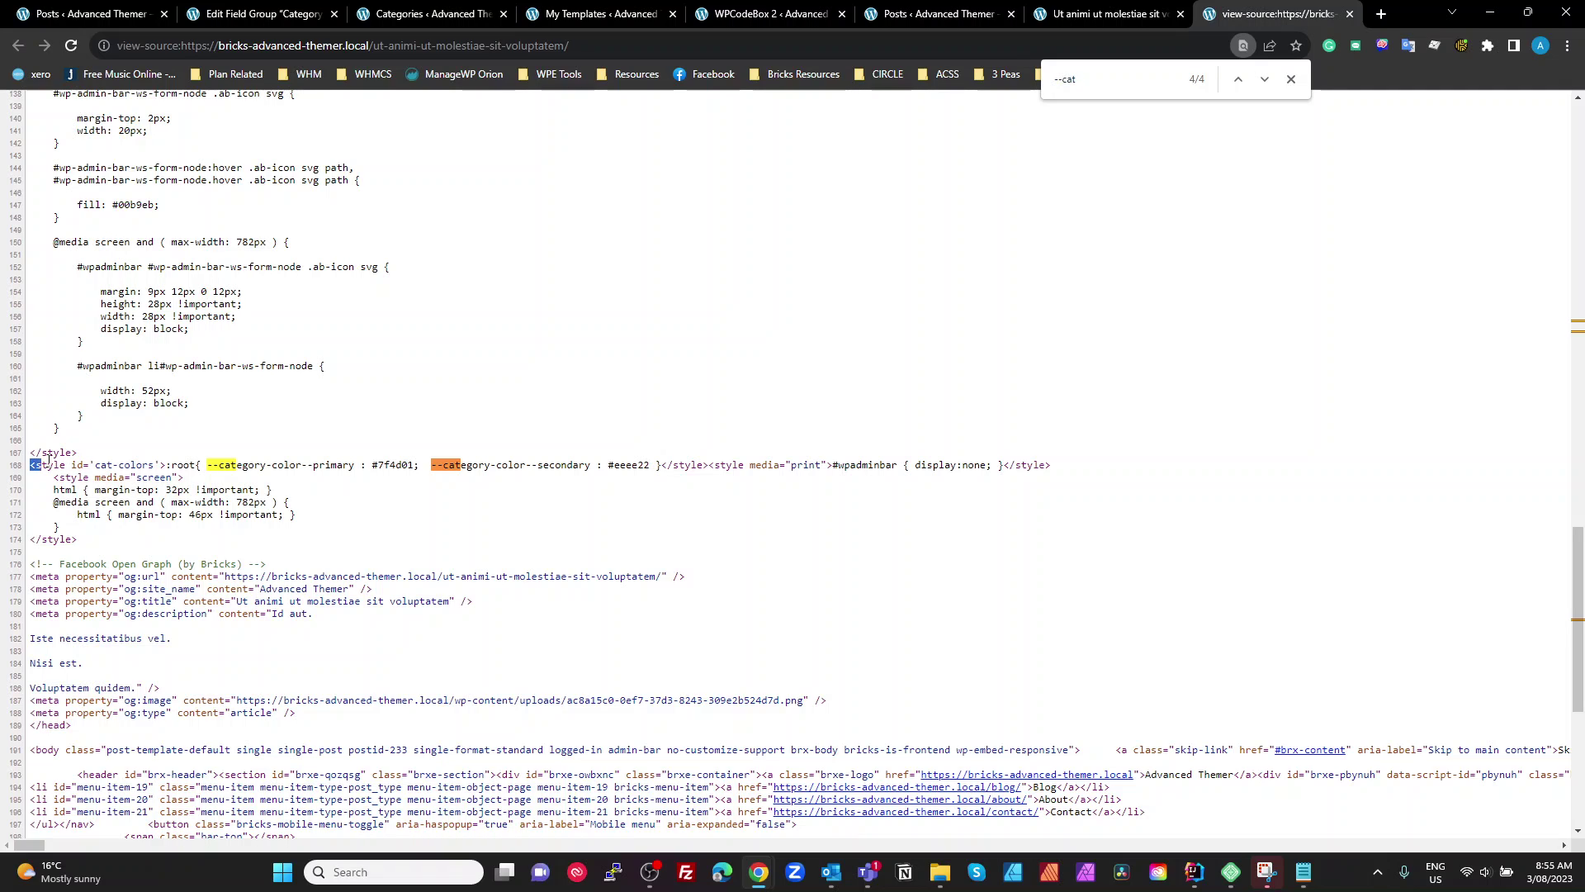
drag(47, 463, 201, 464)
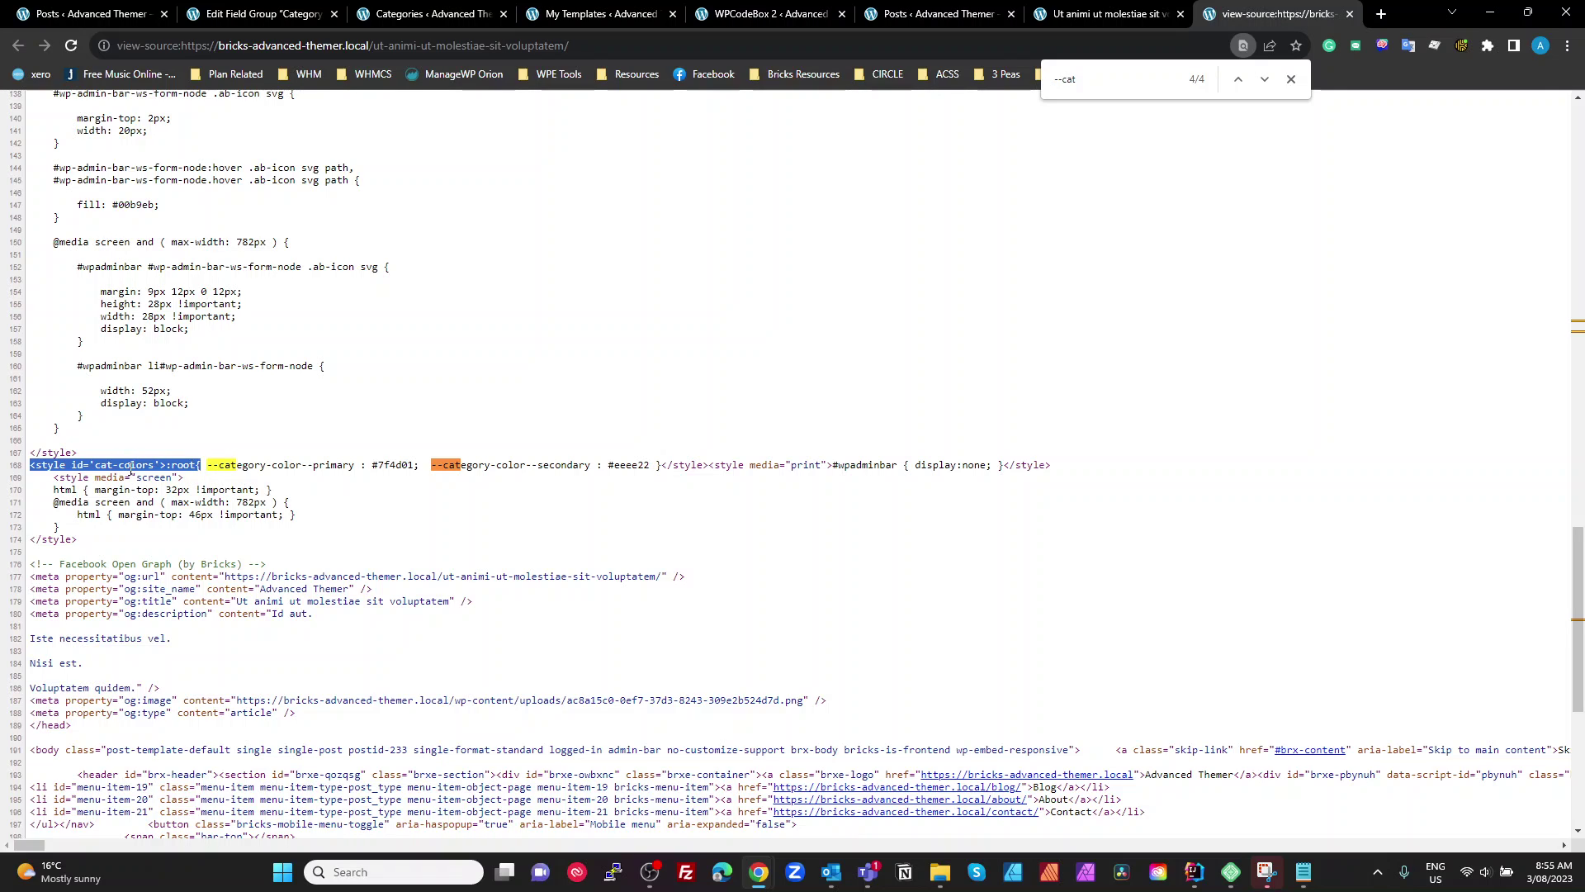
click(59, 468)
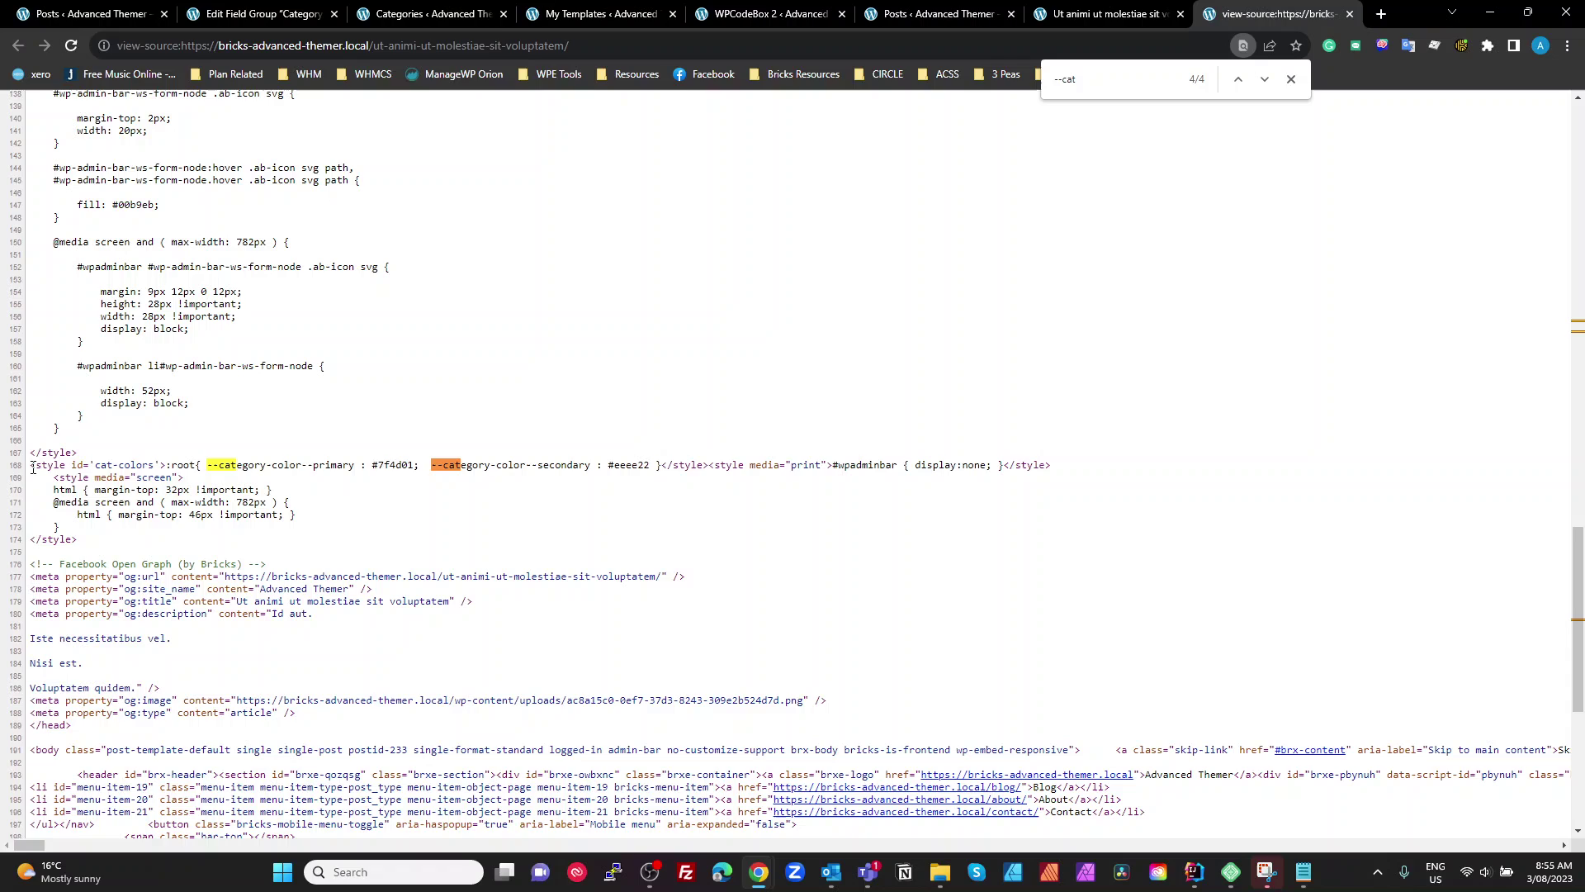
drag(33, 469, 676, 467)
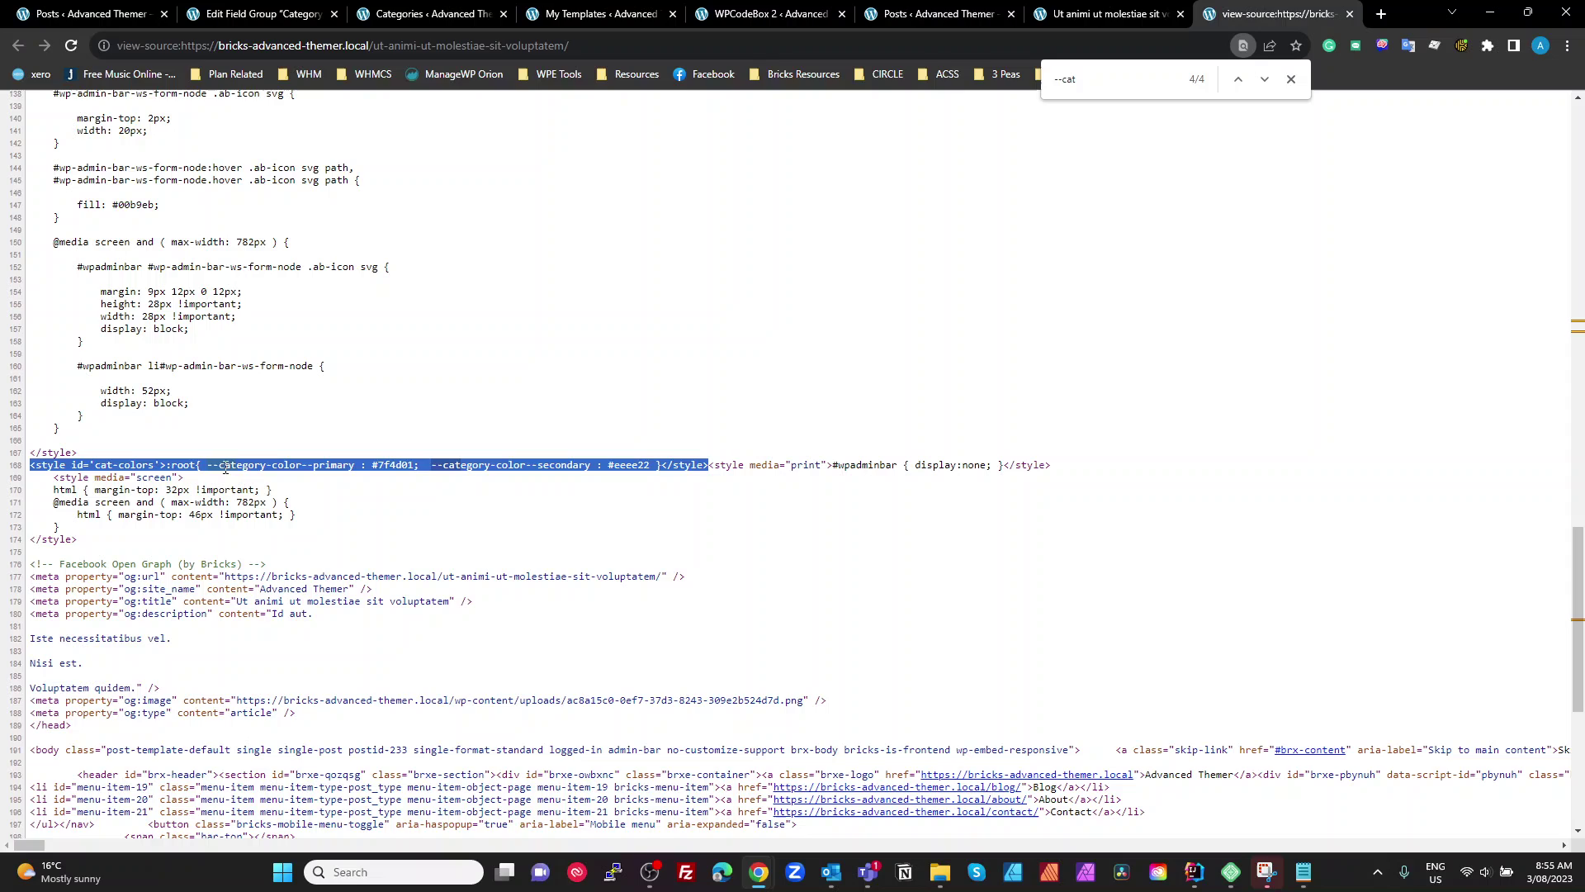
drag(186, 468, 238, 465)
double_click(394, 467)
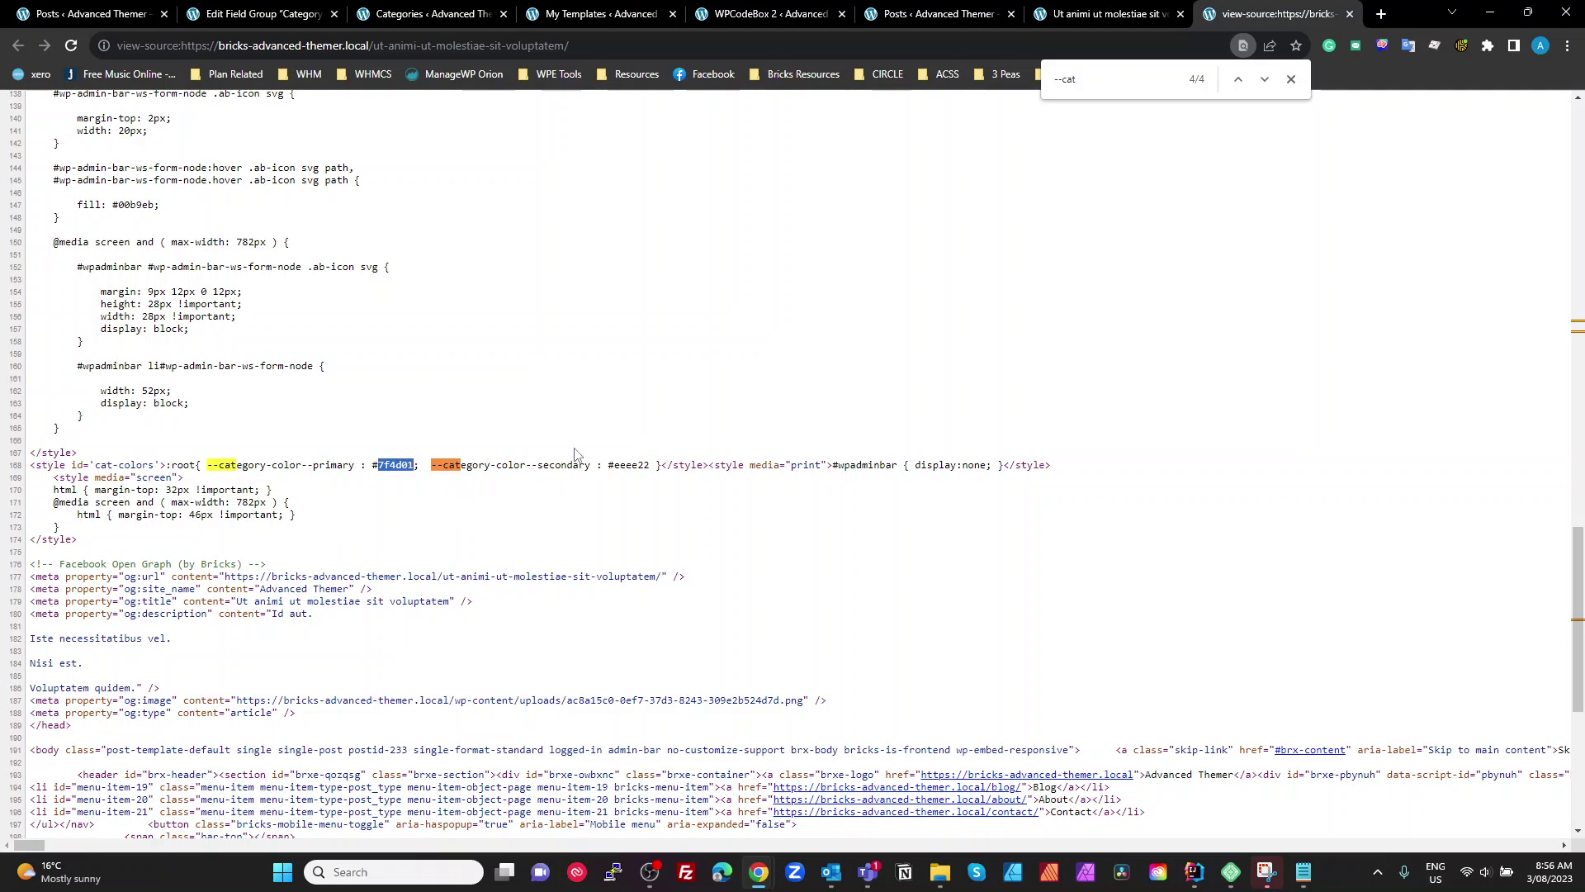
double_click(644, 469)
drag(593, 470, 430, 465)
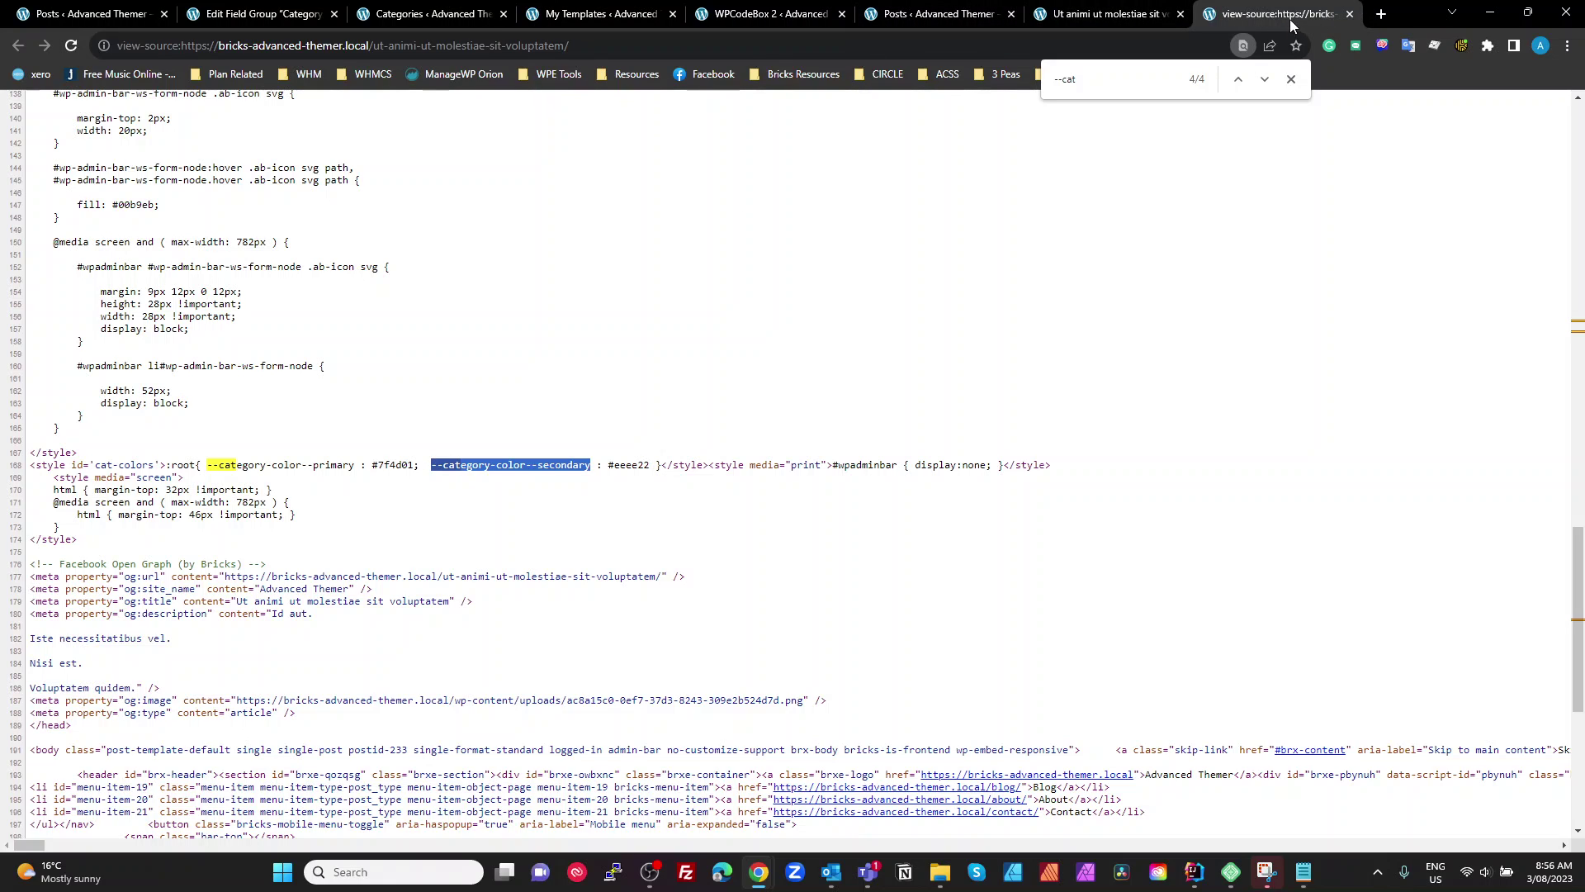
click(1351, 14)
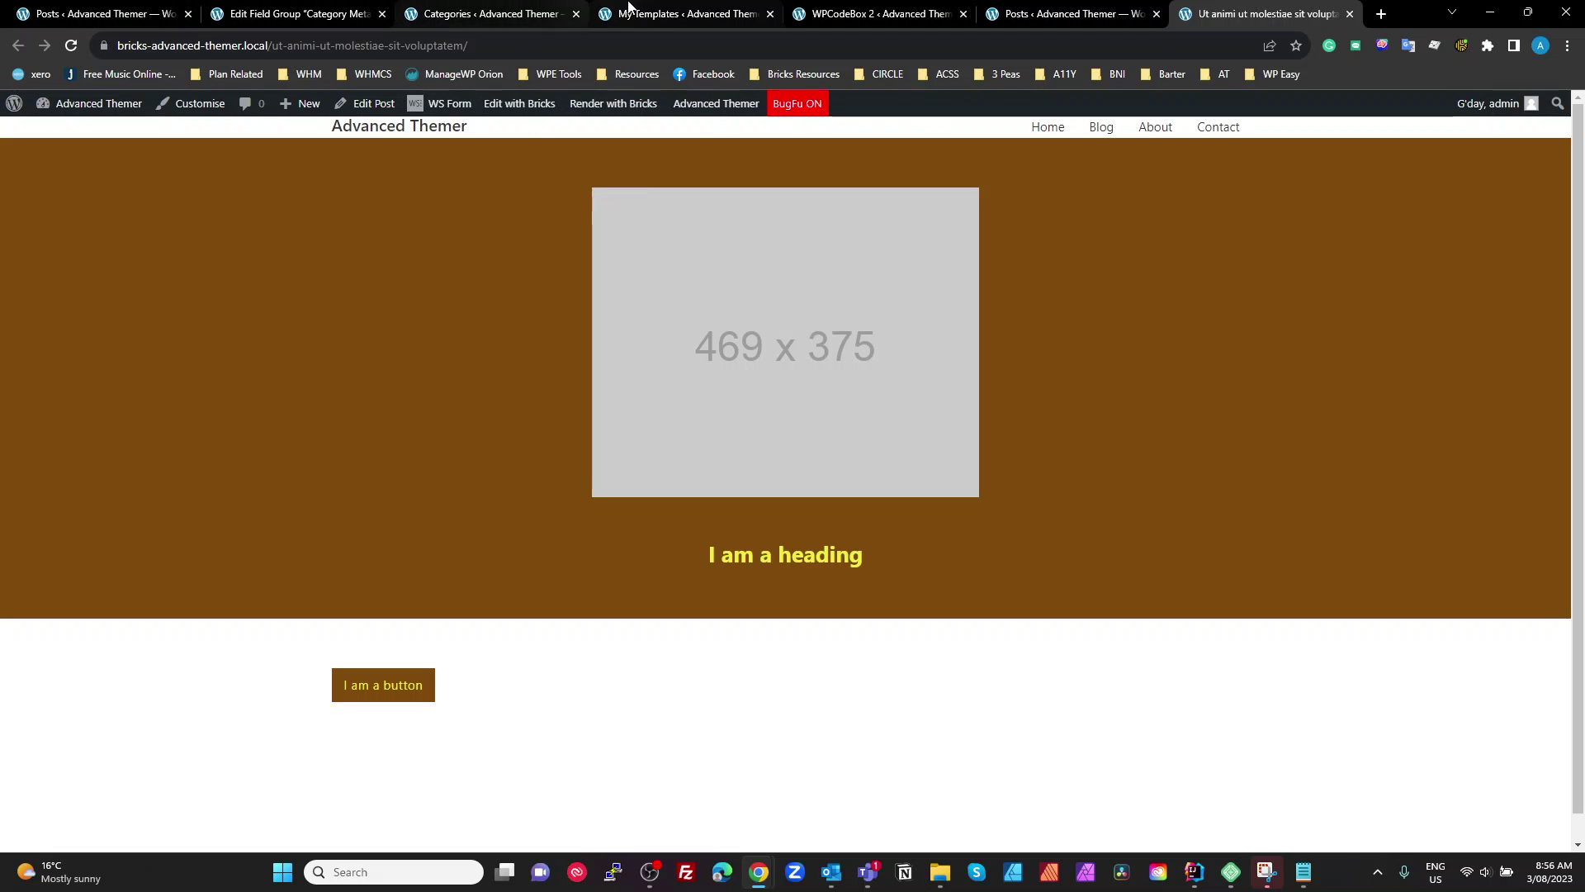
- Open the Post Single template in Bricks from the templates list
click(704, 15)
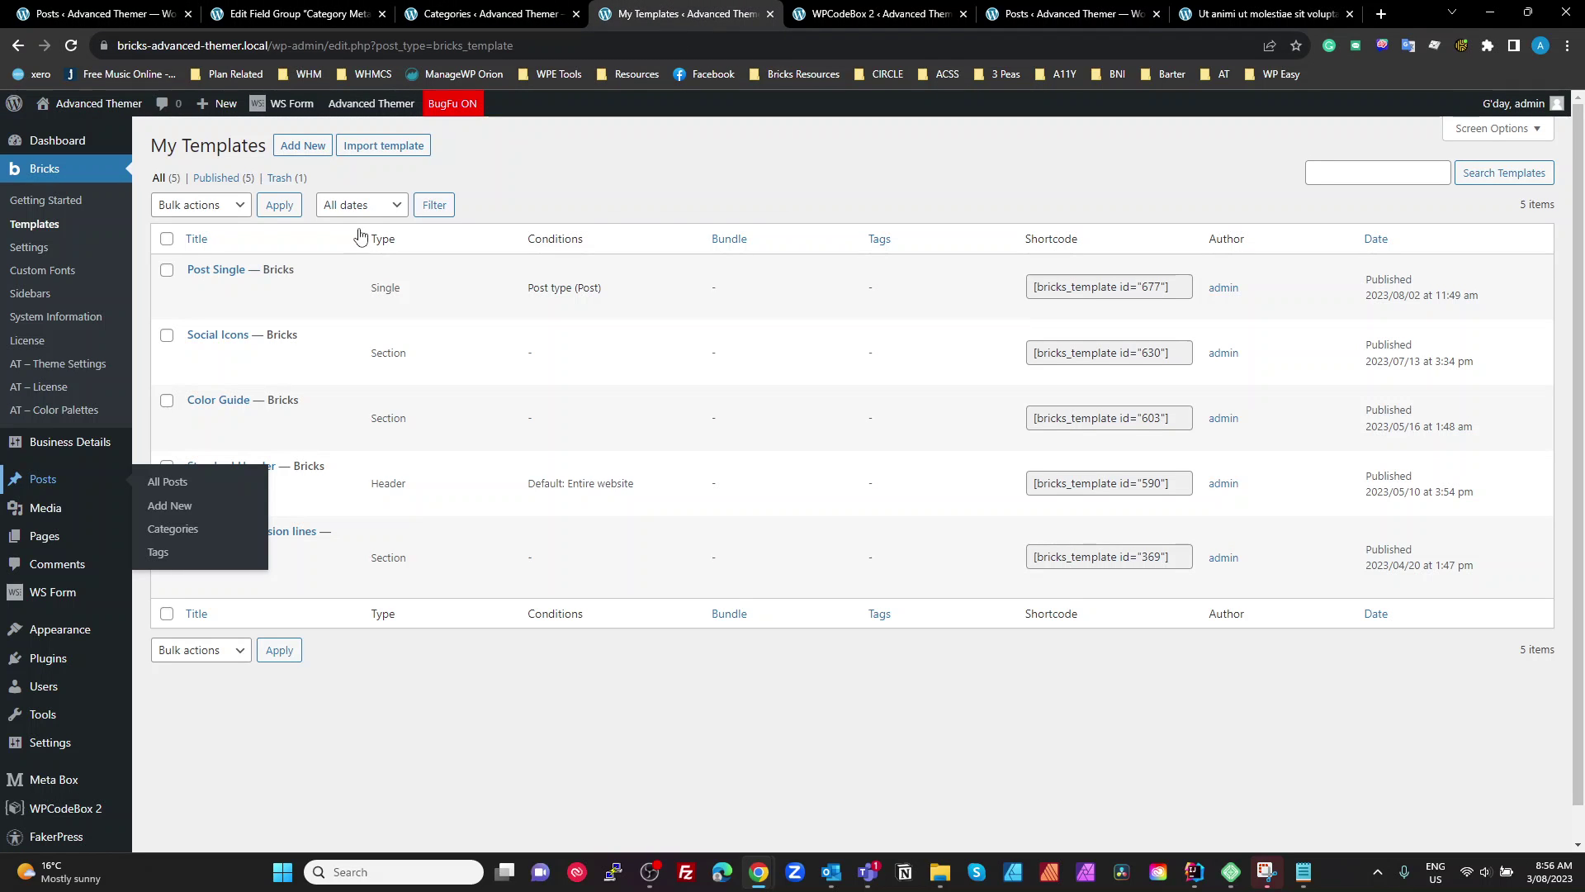
mouse_move(216, 293)
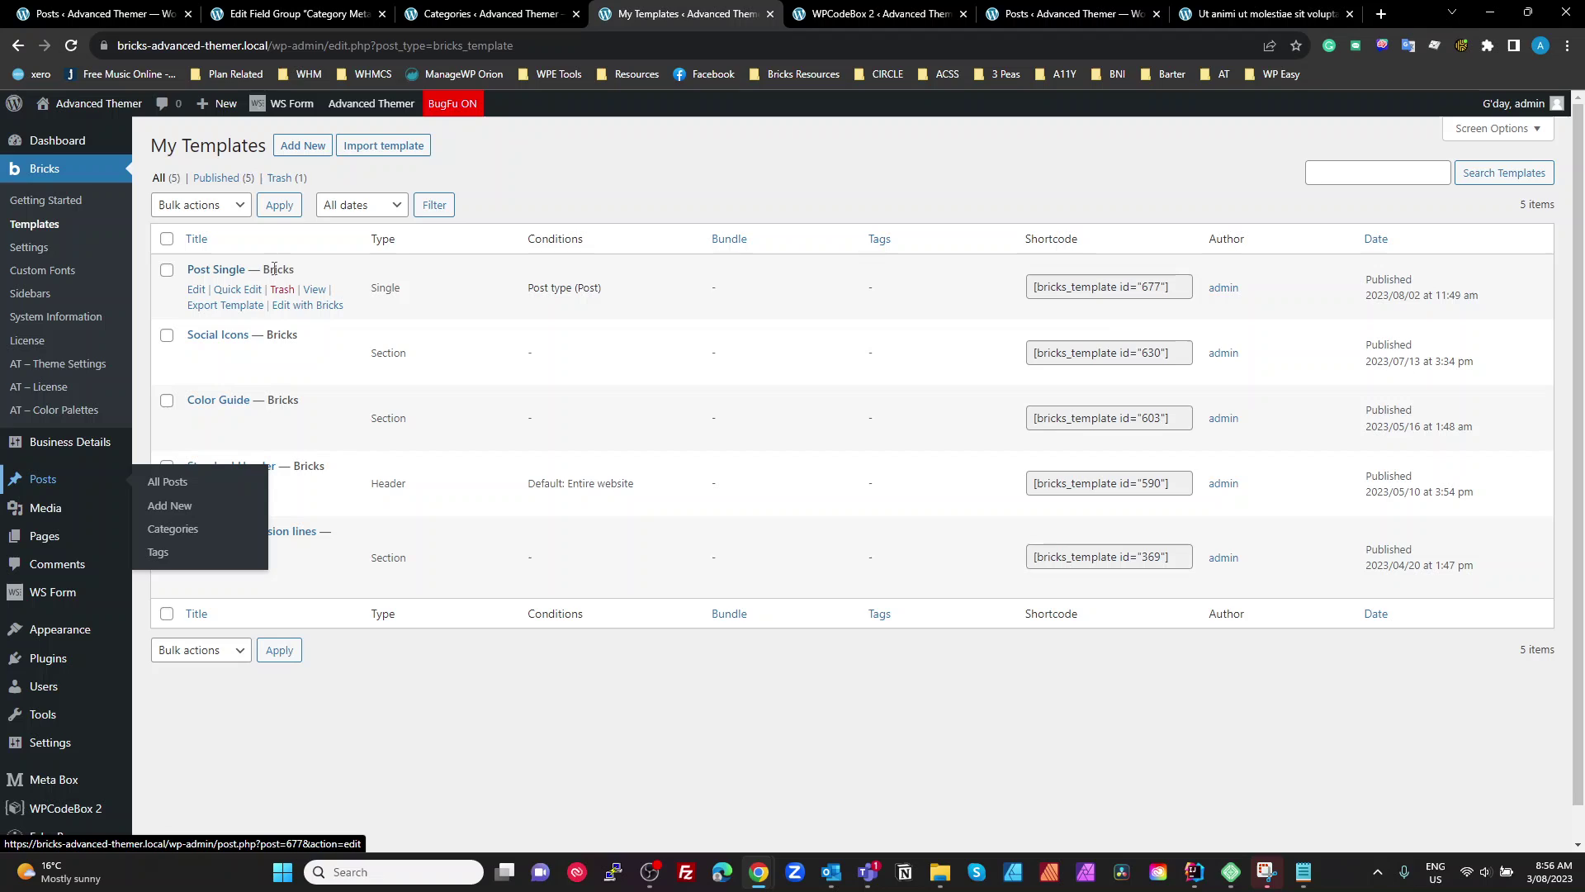
click(317, 305)
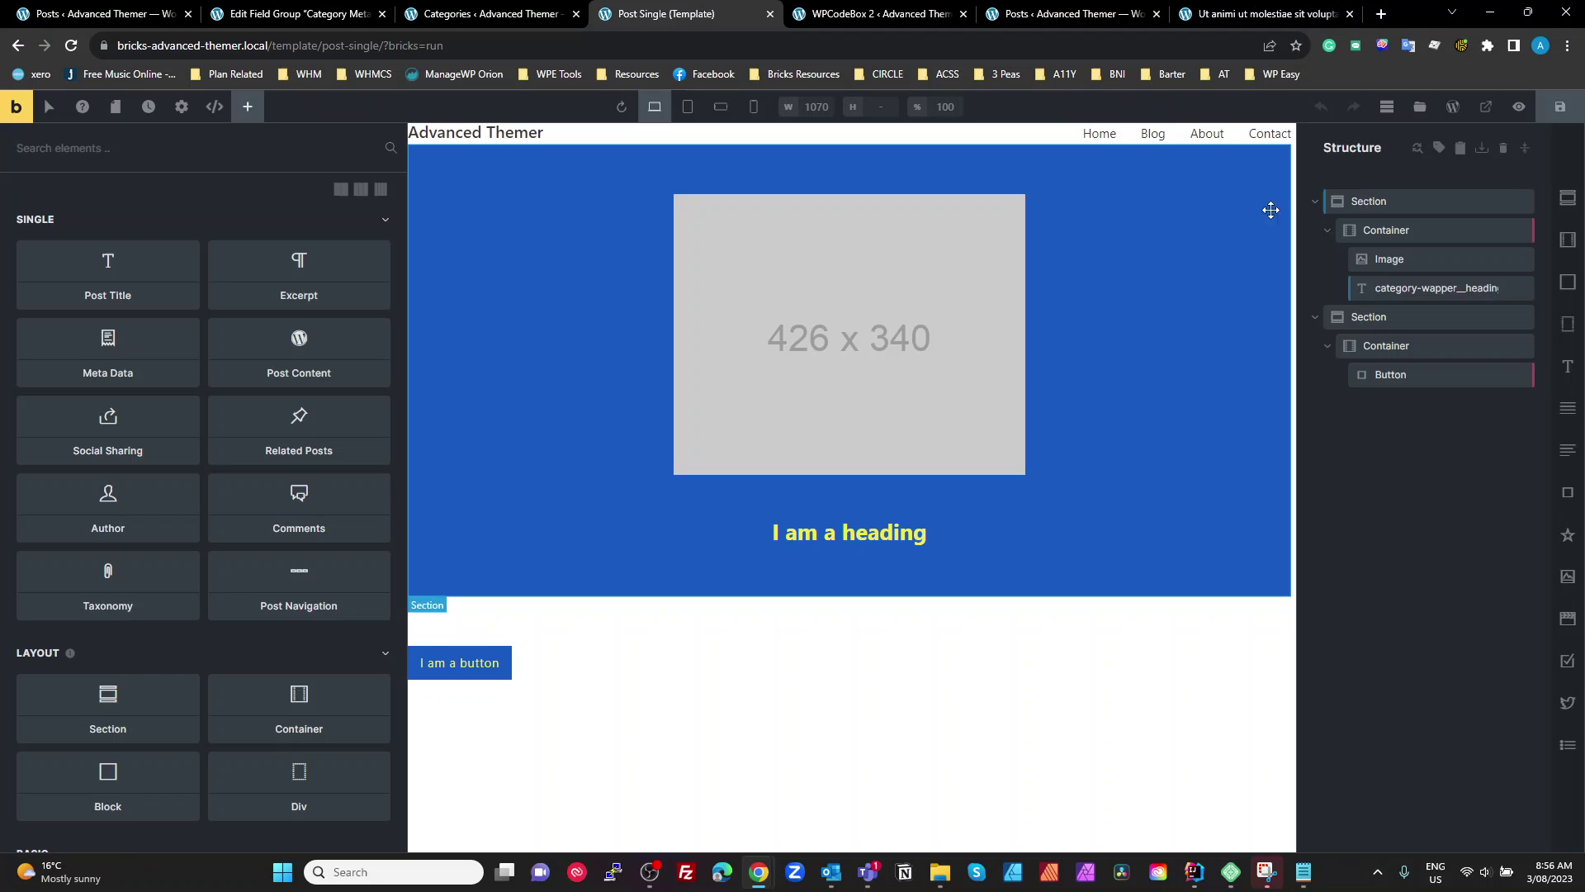
- Check the section's .category-wapper background colour is var(--category-color--primary)
click(1369, 199)
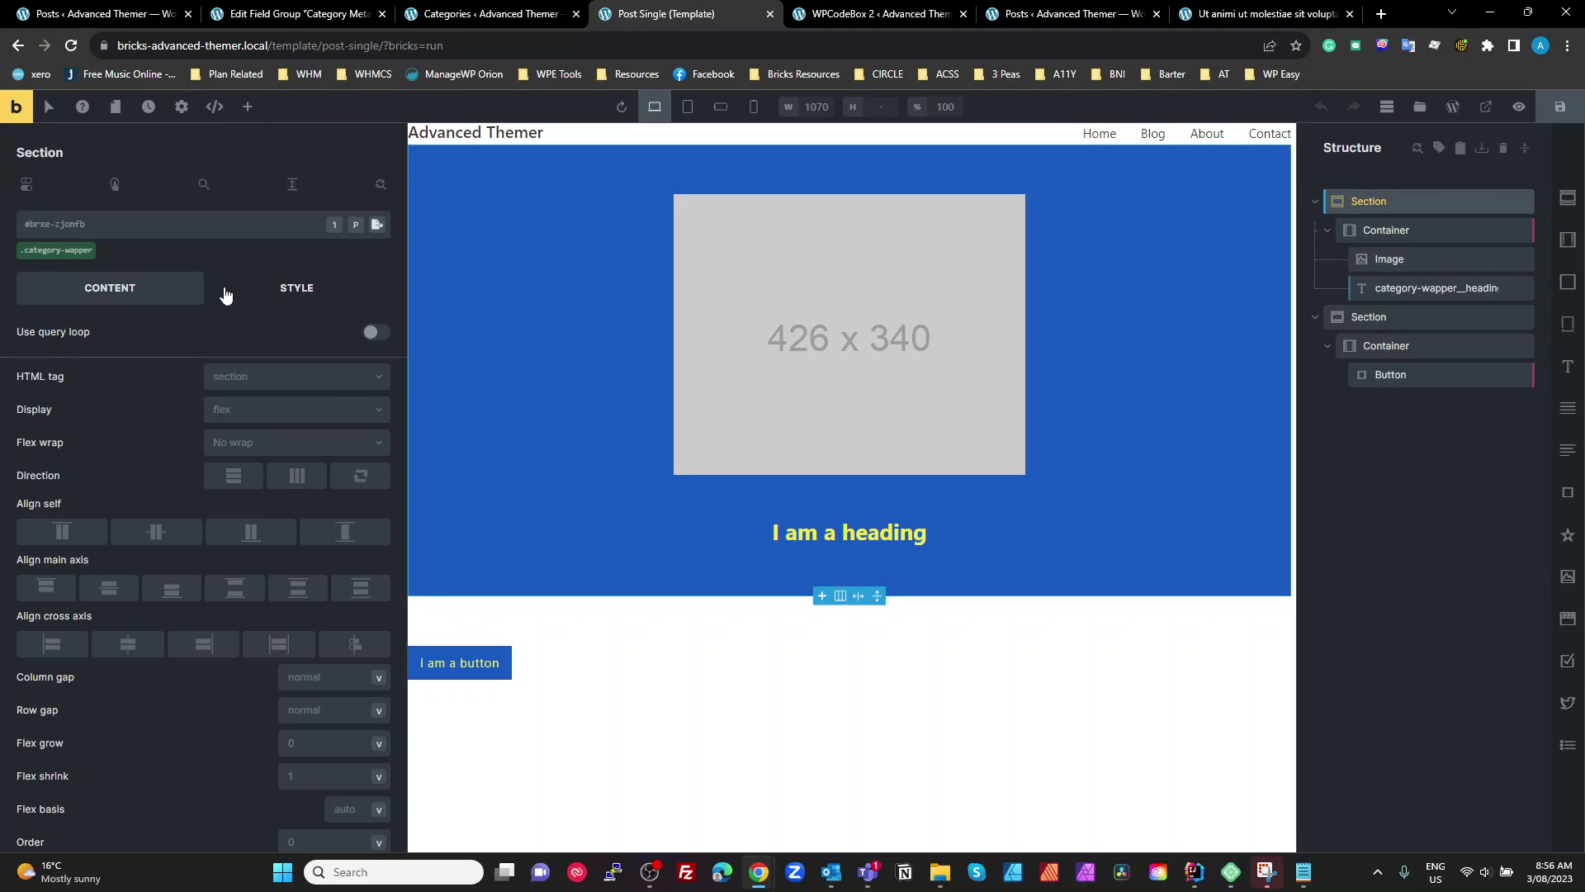
click(69, 250)
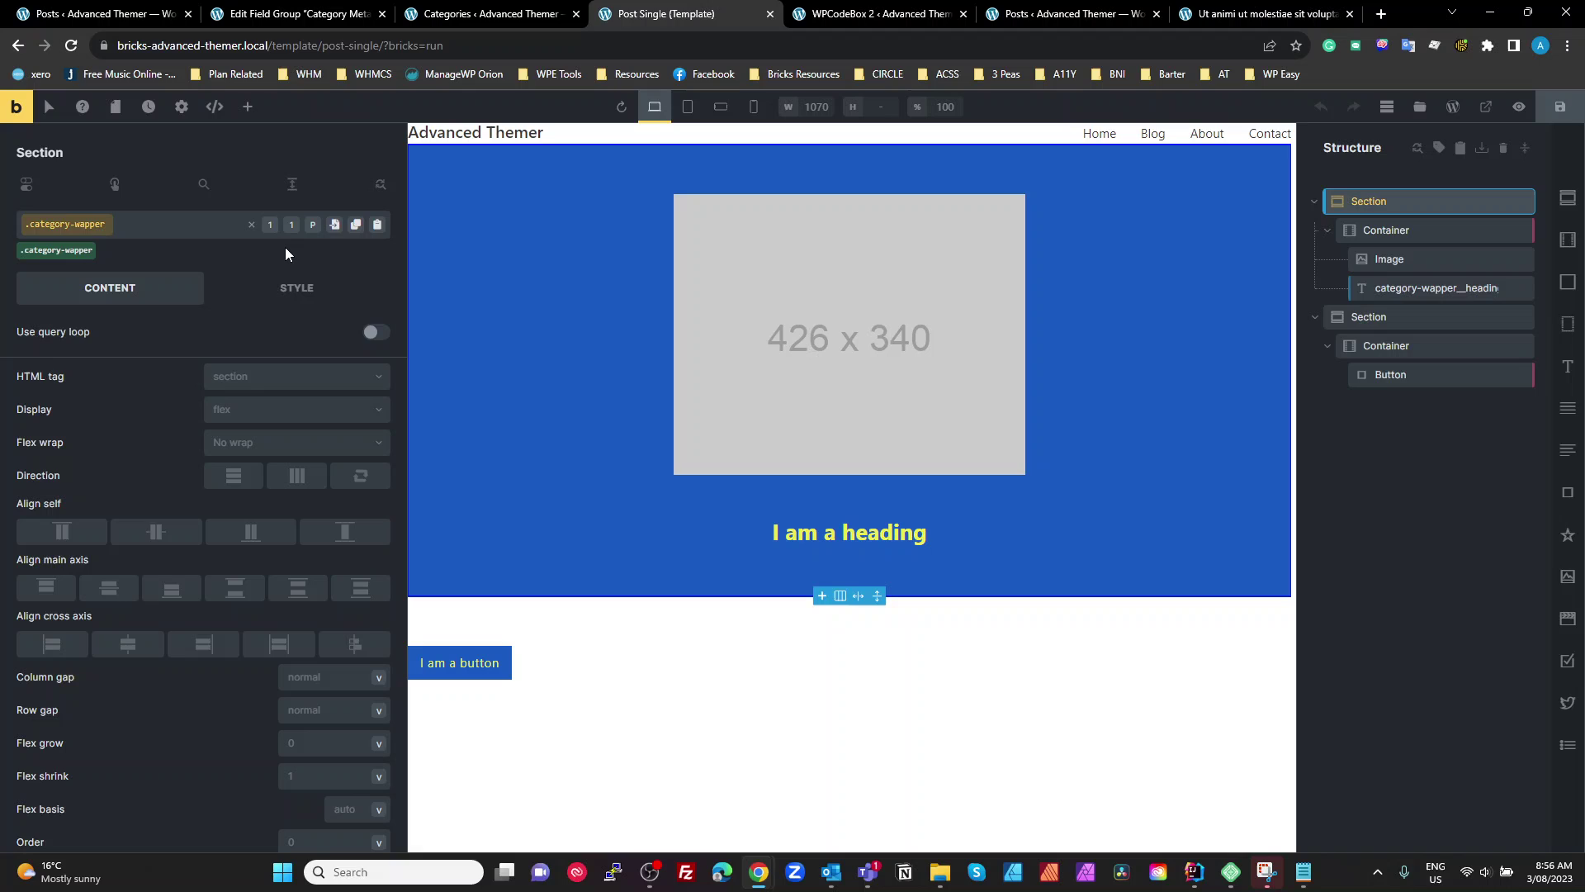
click(297, 287)
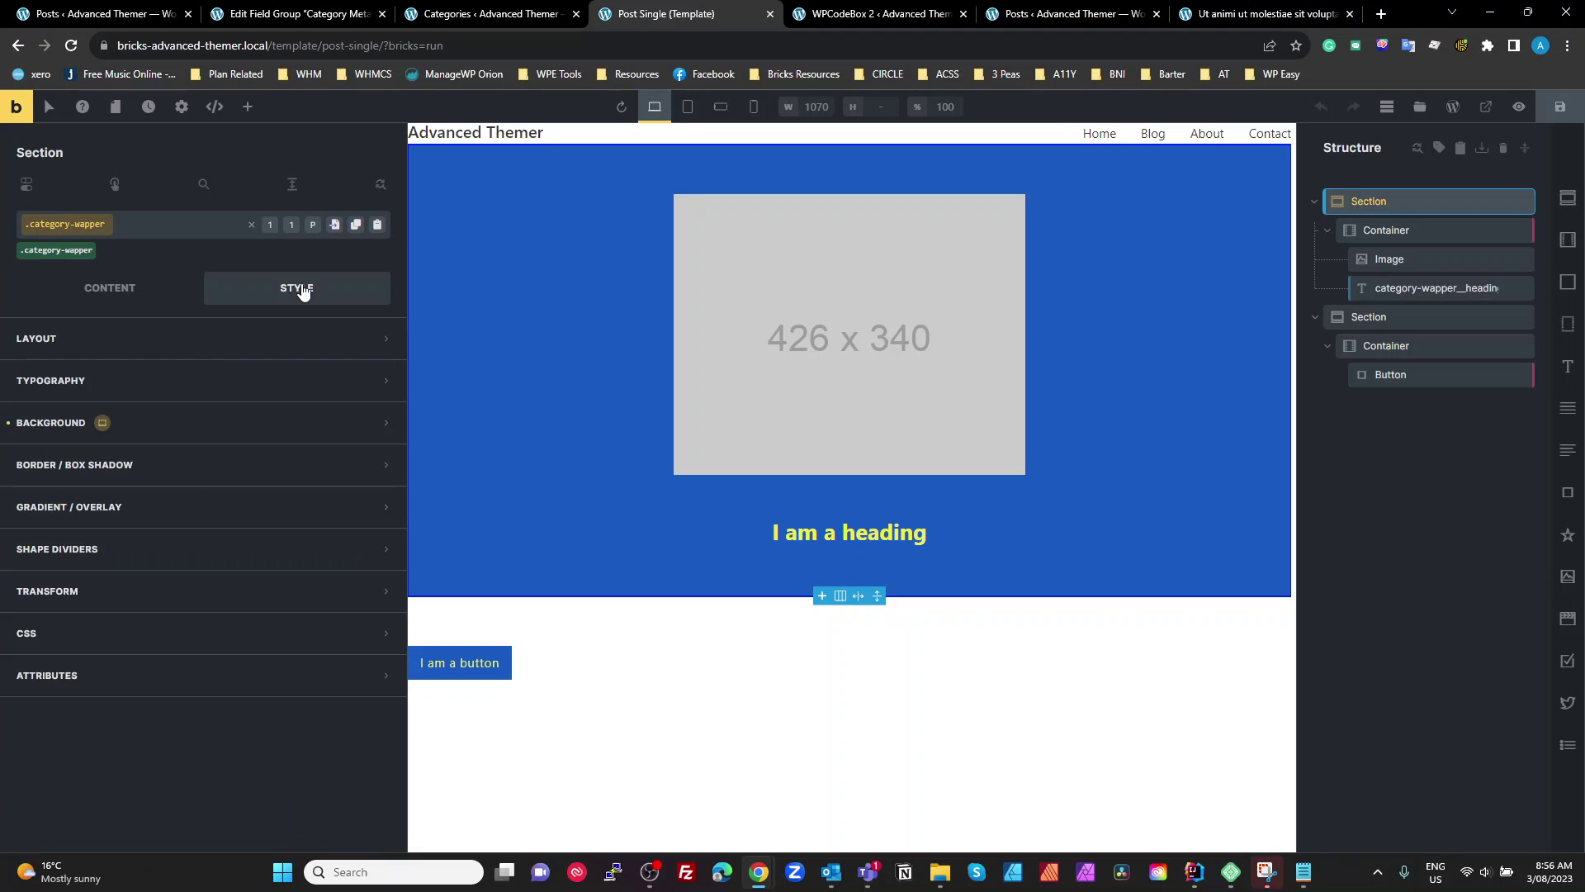
click(41, 423)
click(379, 378)
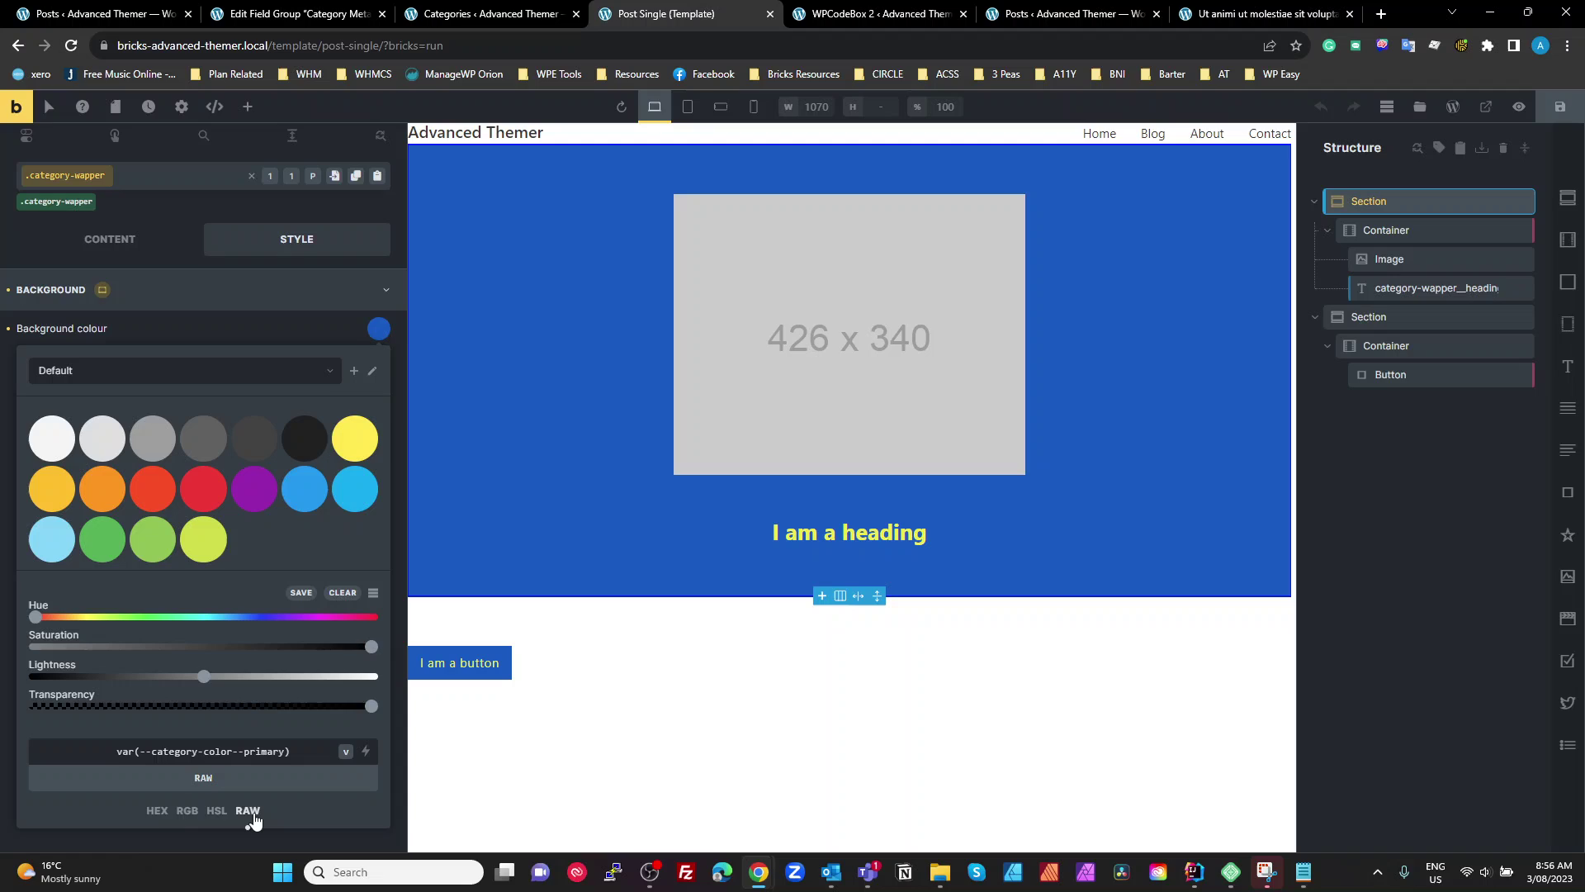
drag(115, 743, 289, 754)
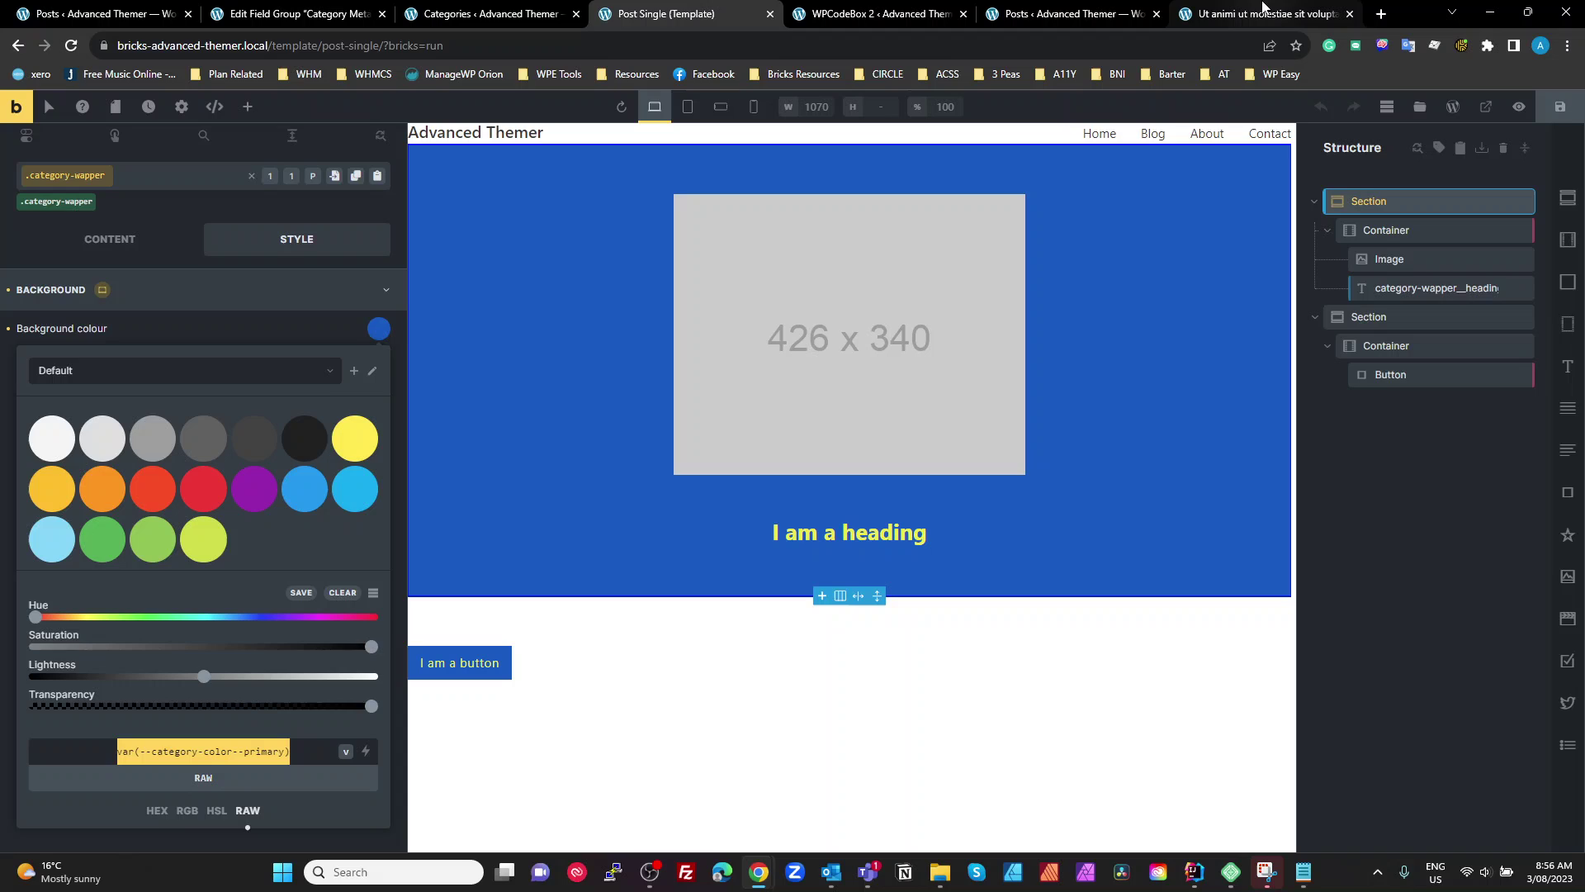
click(1264, 13)
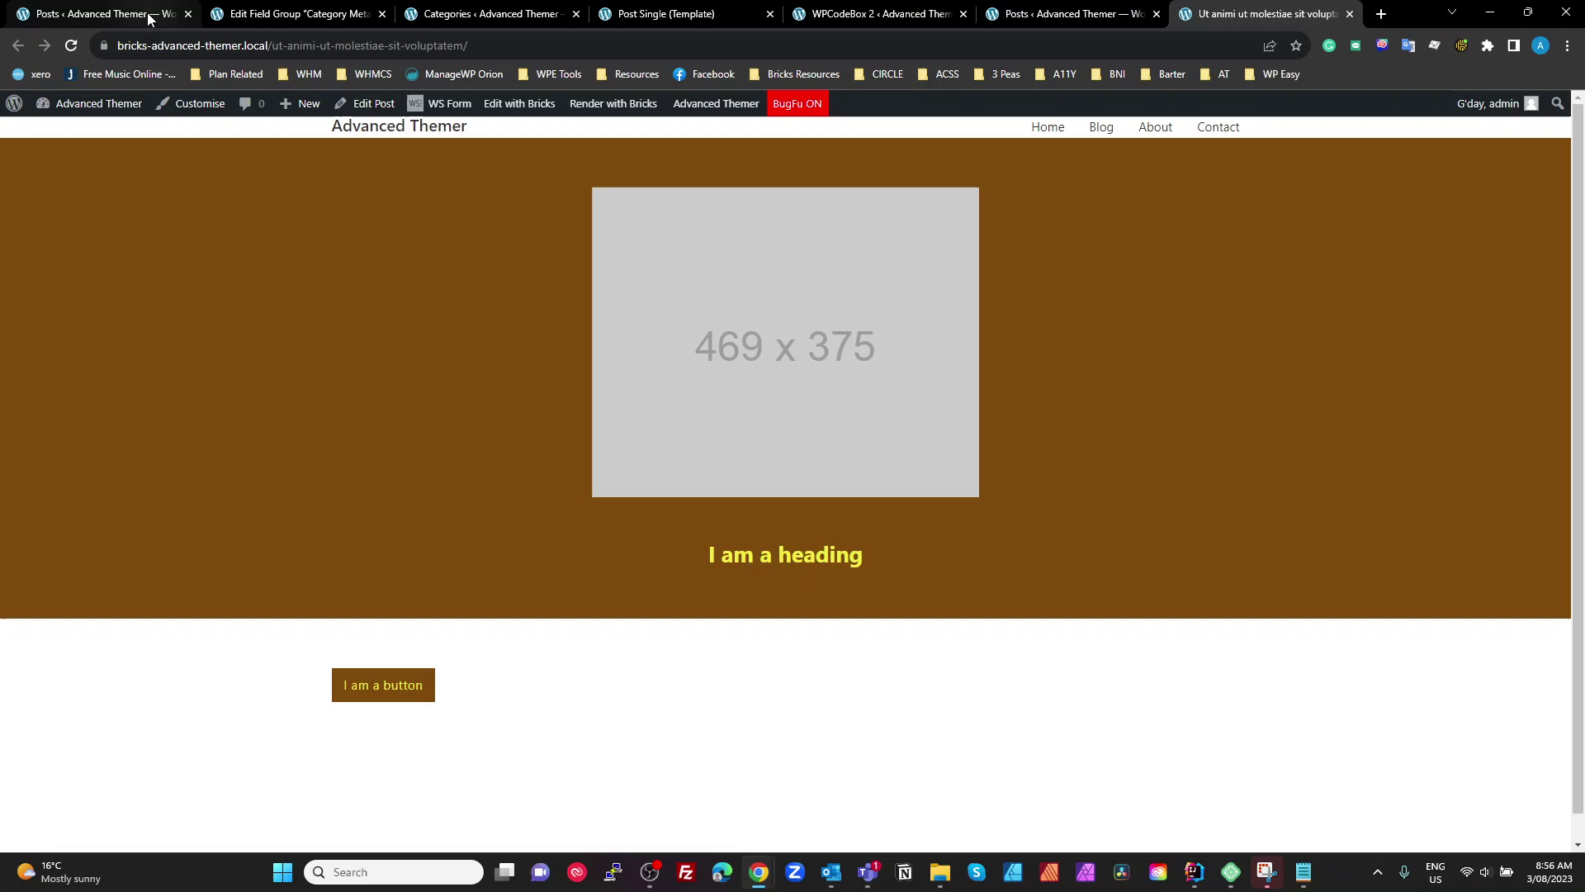
click(651, 13)
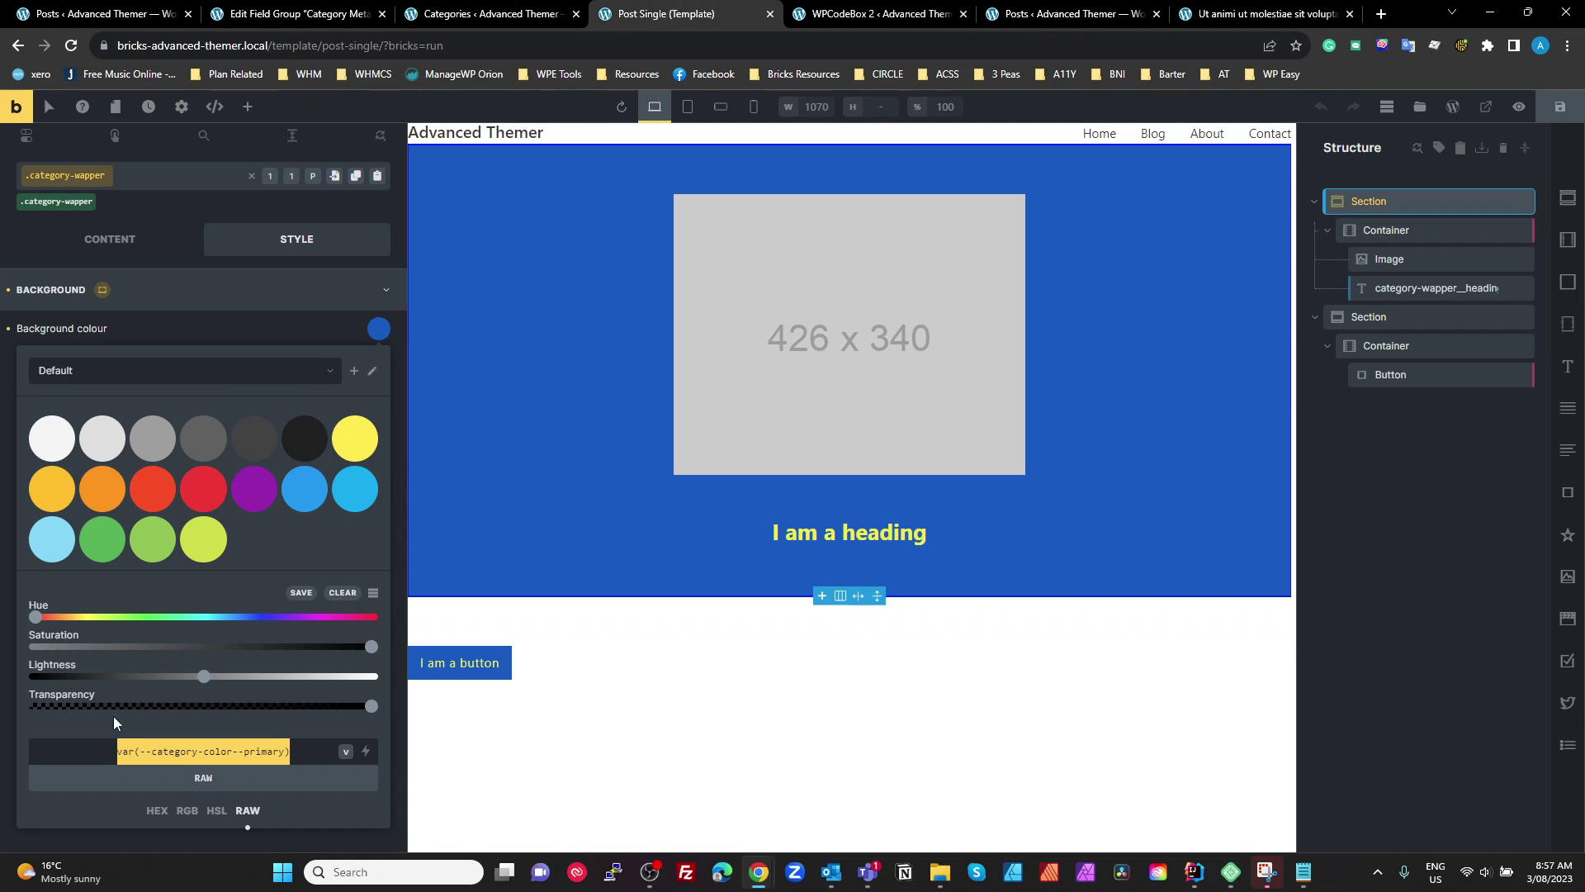
click(280, 748)
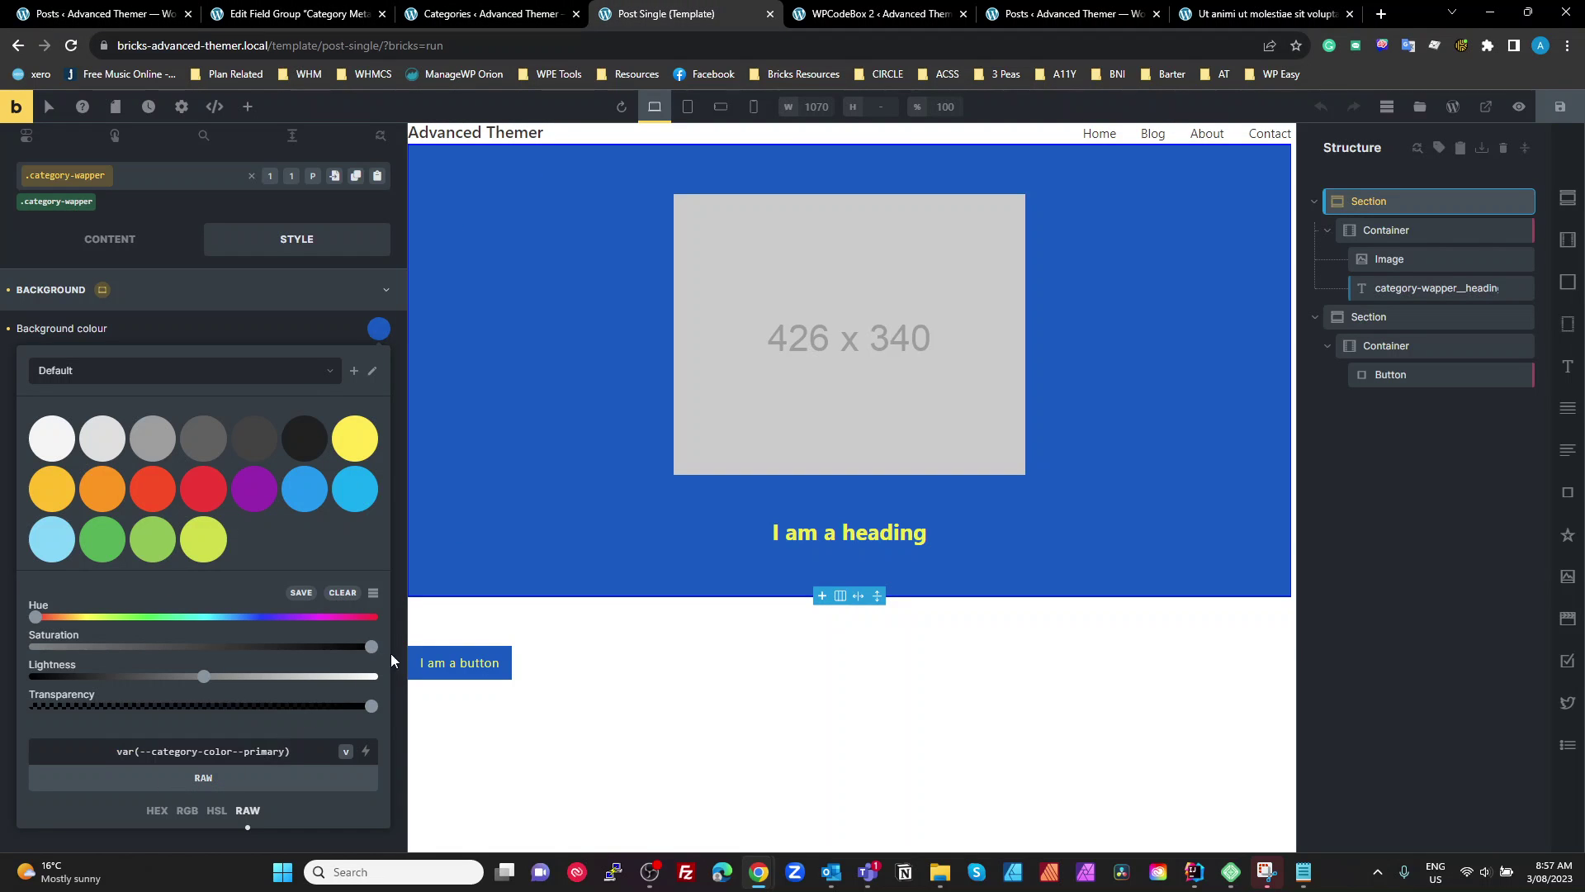
- Verify the heading class's typography colour is var(--category-color--secondary), then select the button
click(884, 533)
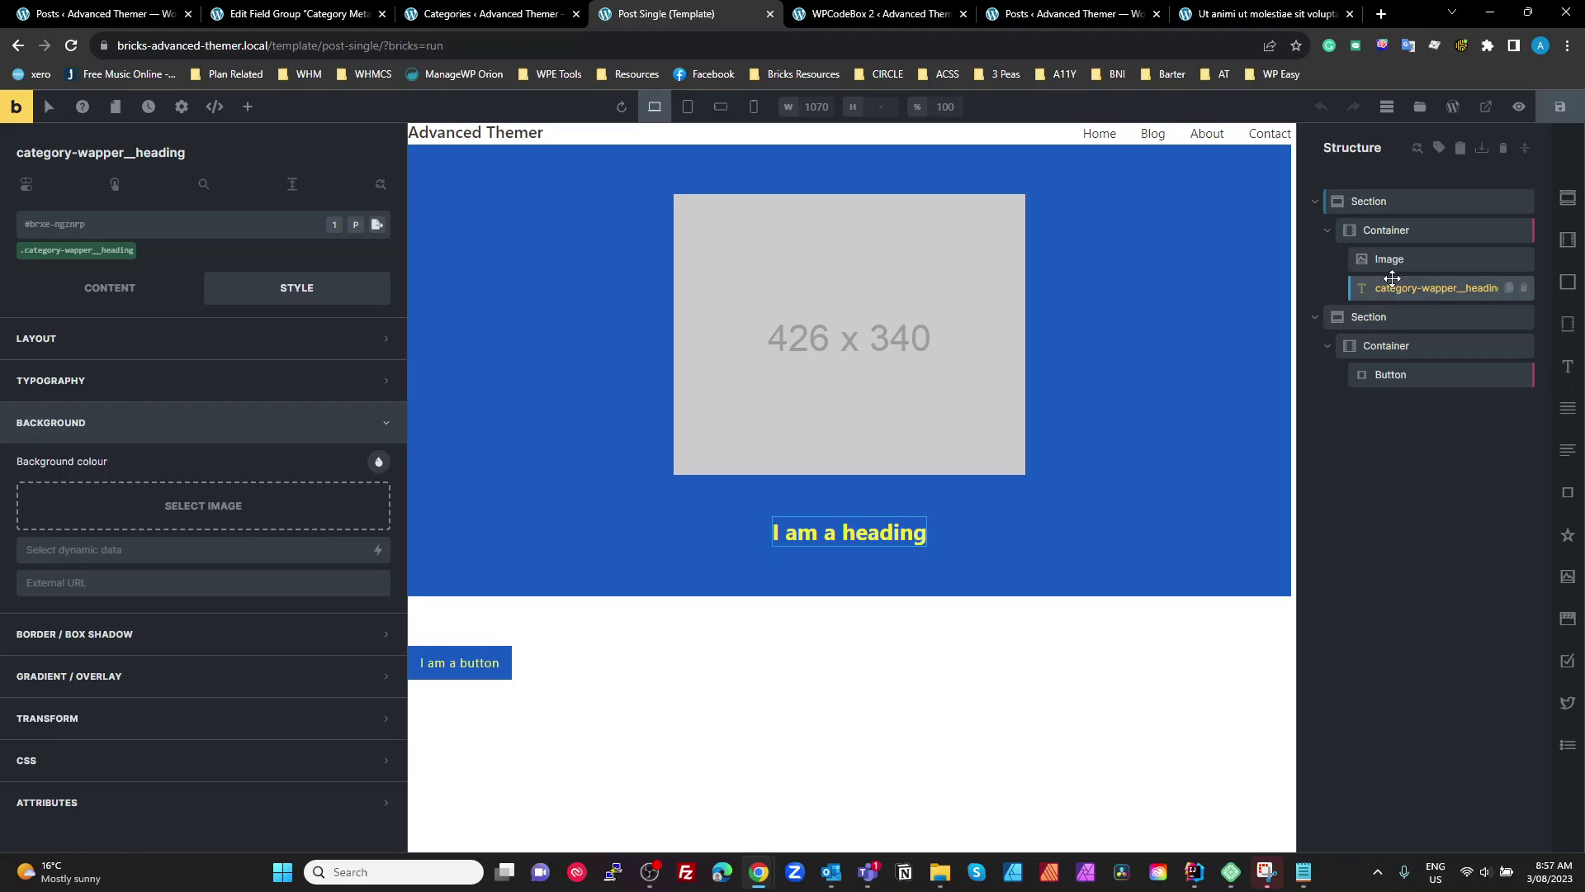
click(57, 251)
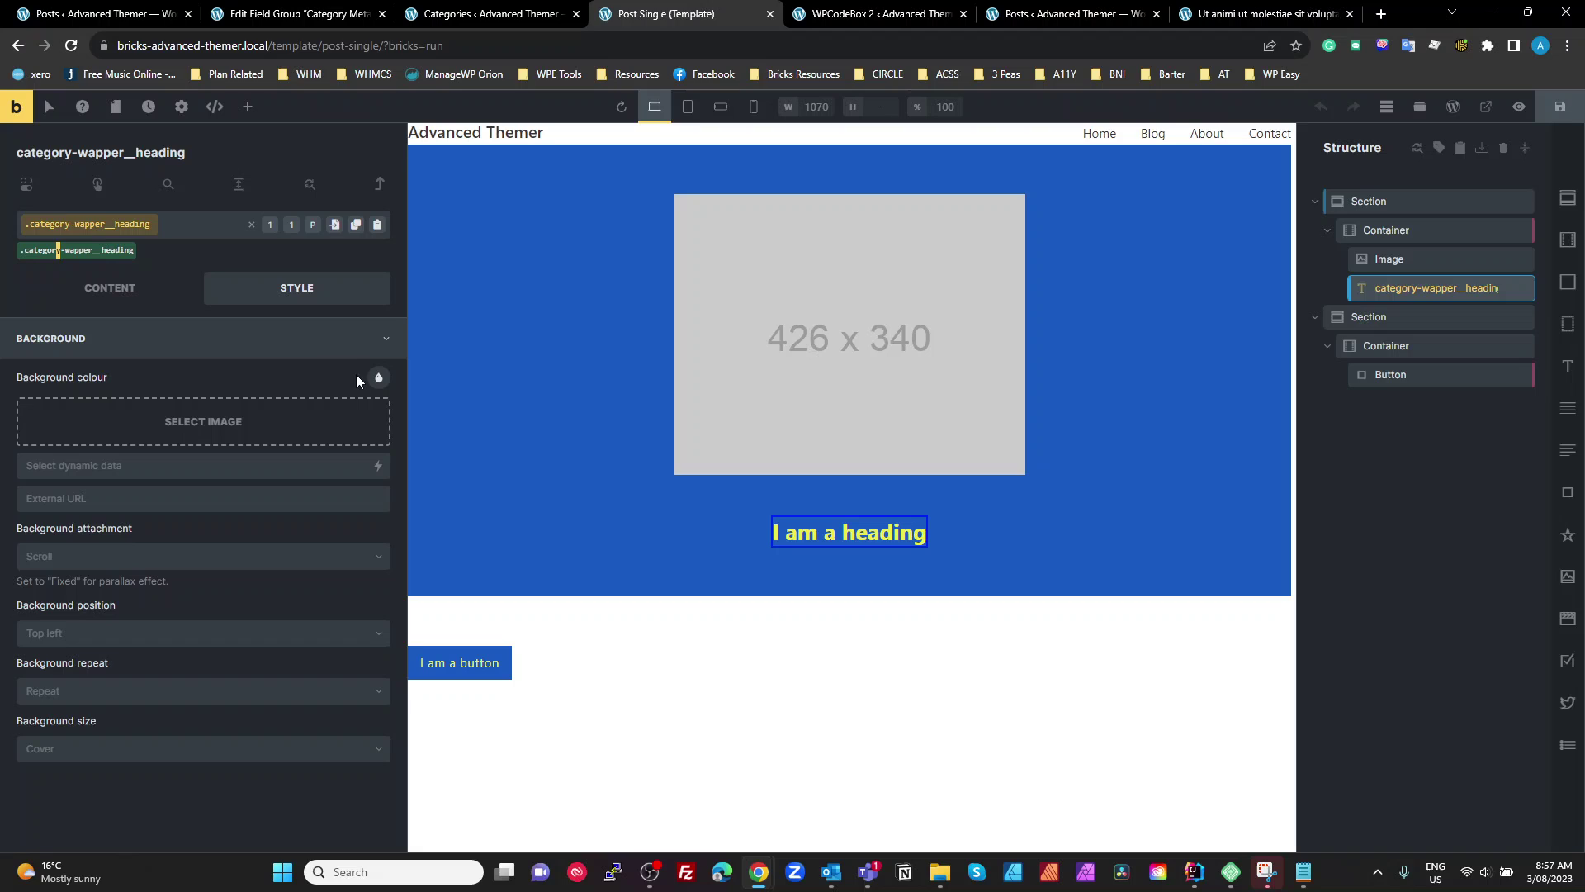
click(308, 347)
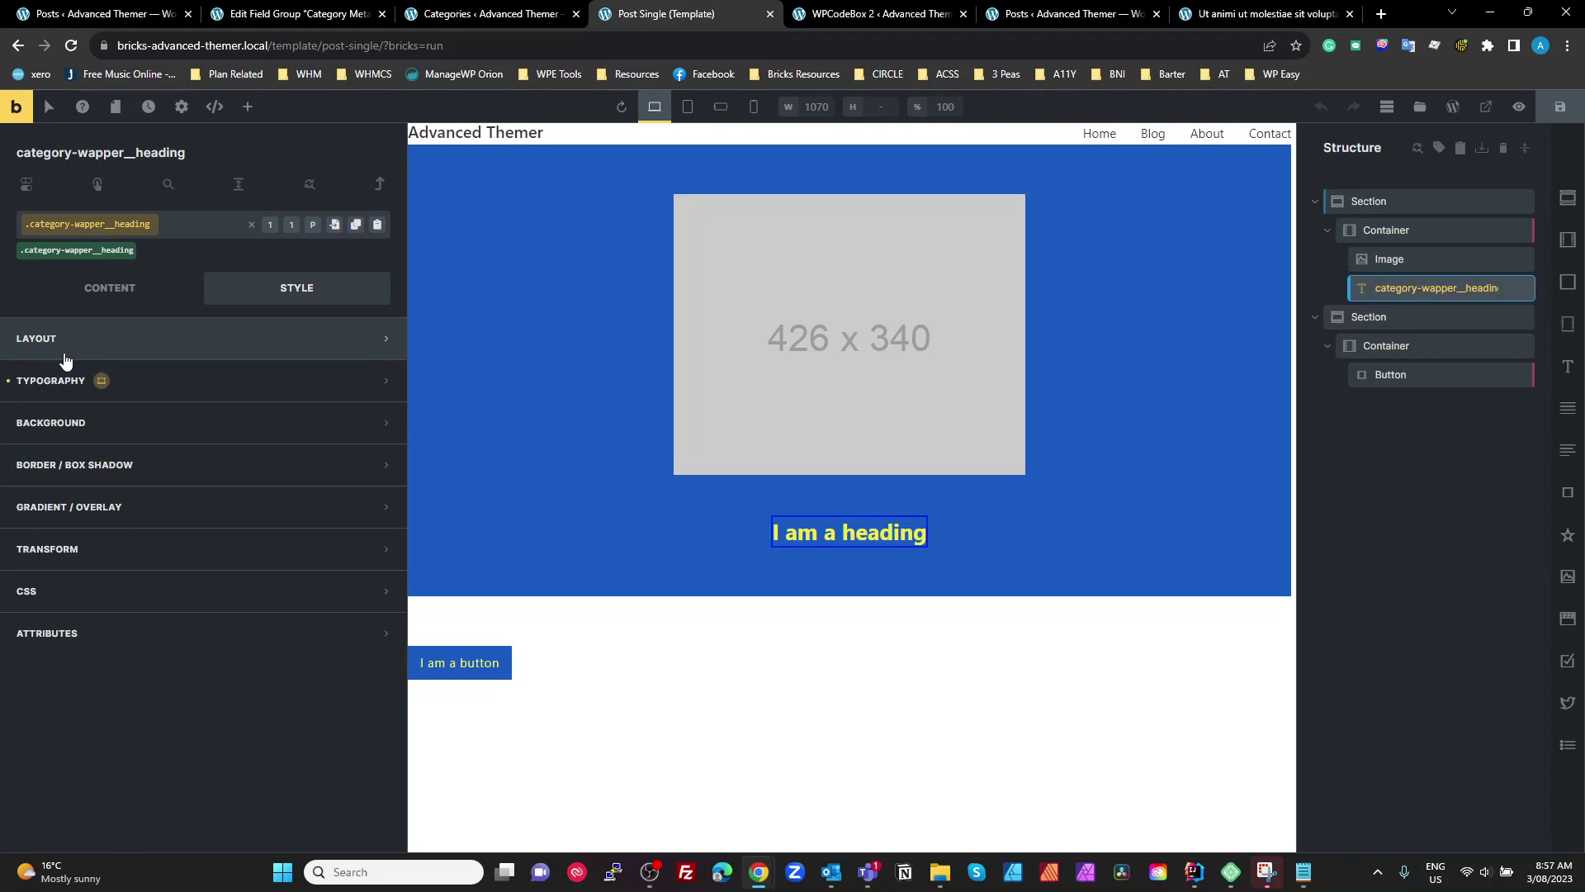
click(57, 378)
click(377, 380)
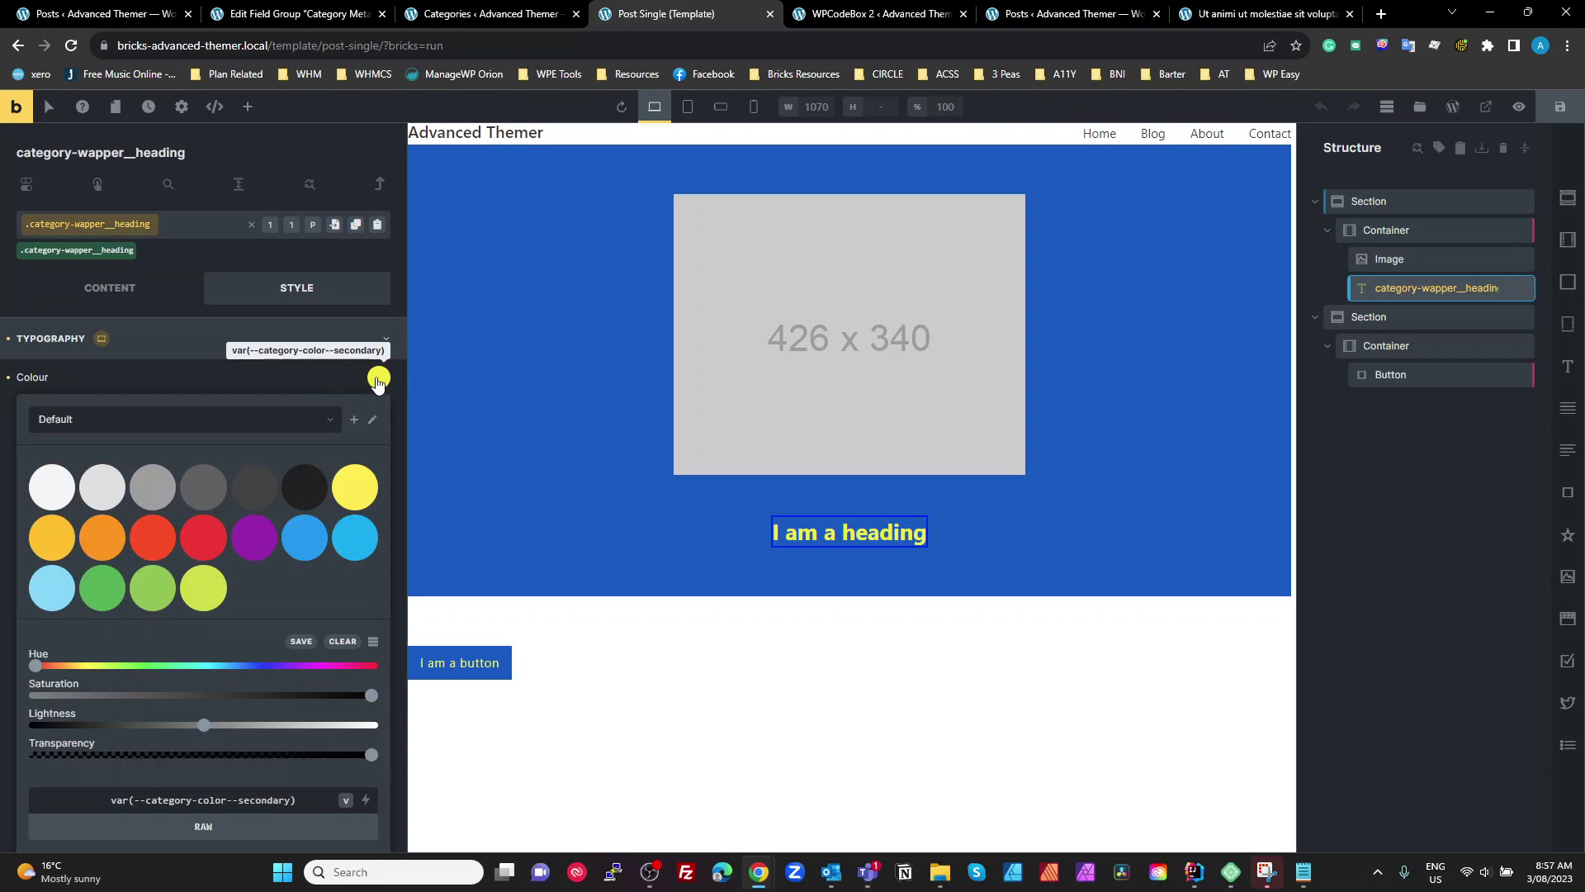
scroll(248, 702, down, 1)
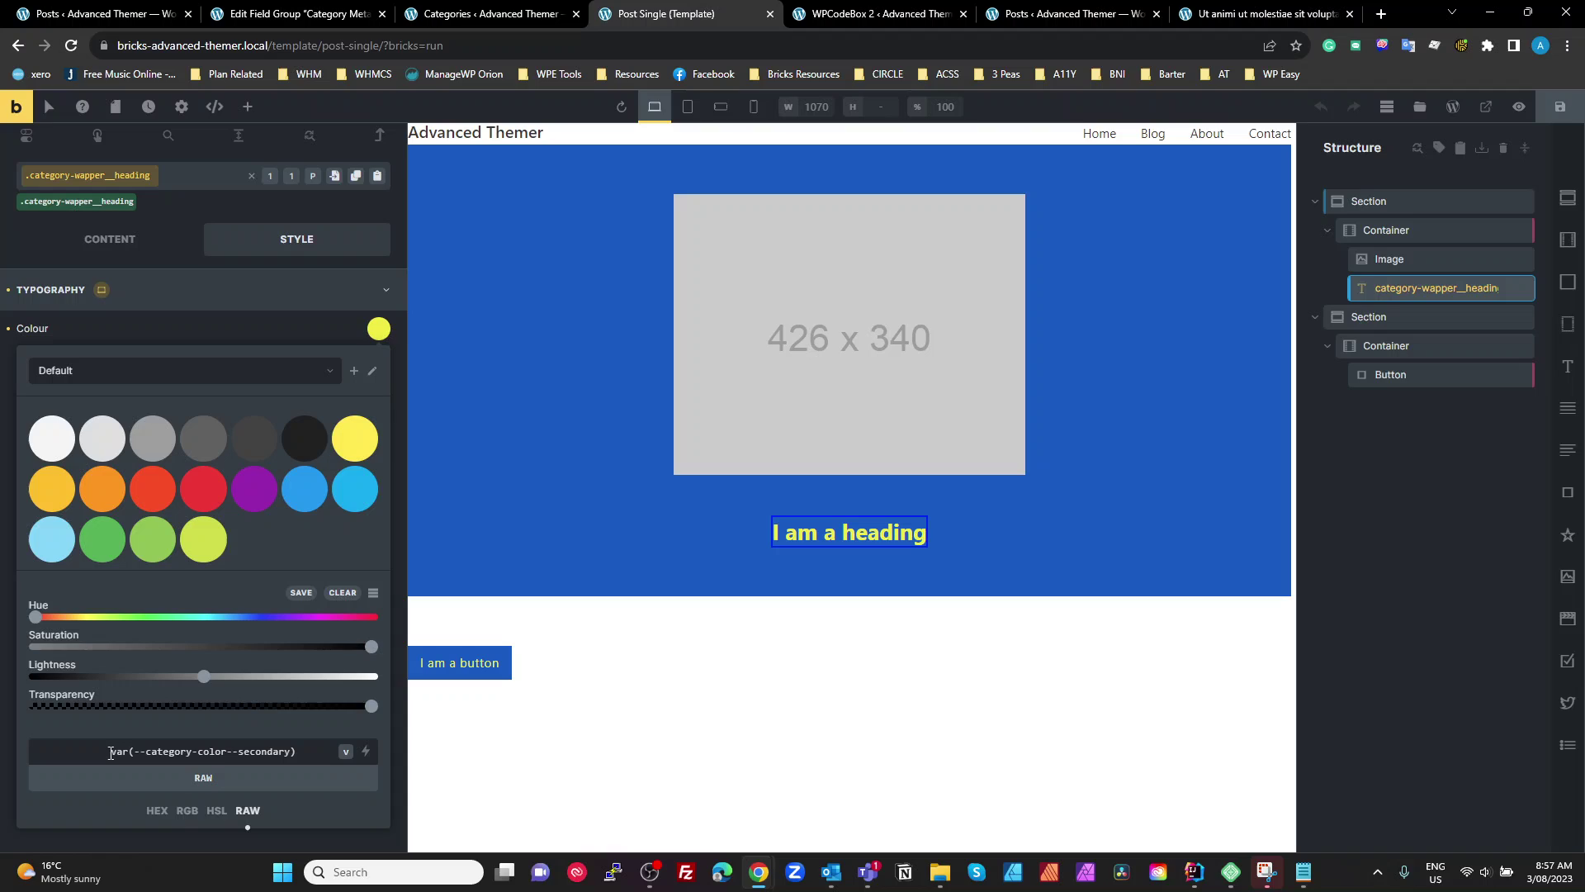
drag(111, 753, 302, 757)
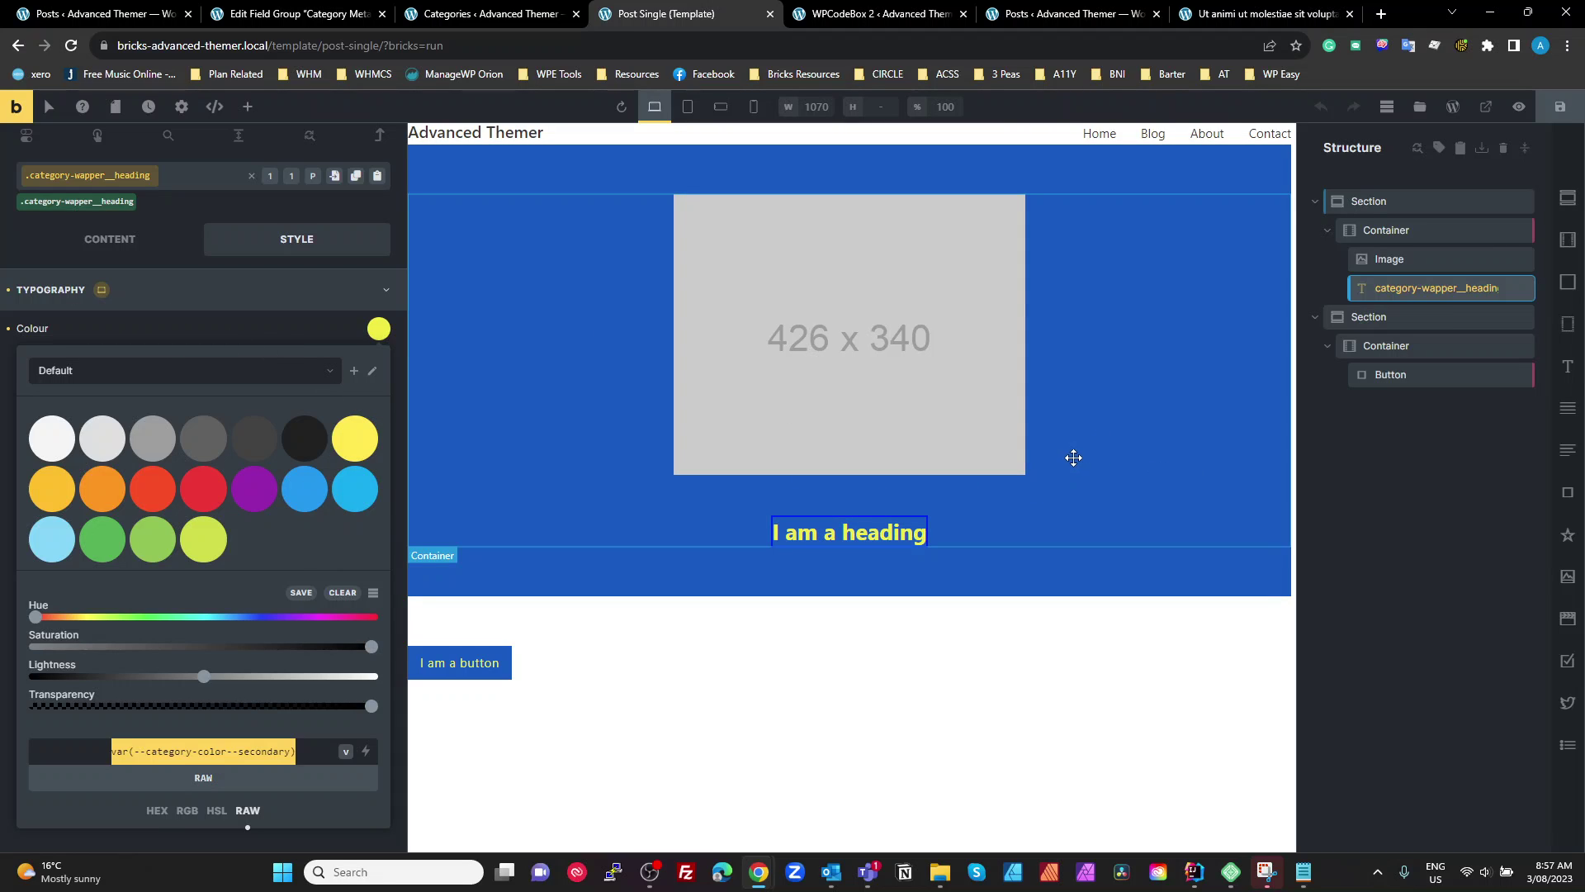
click(494, 659)
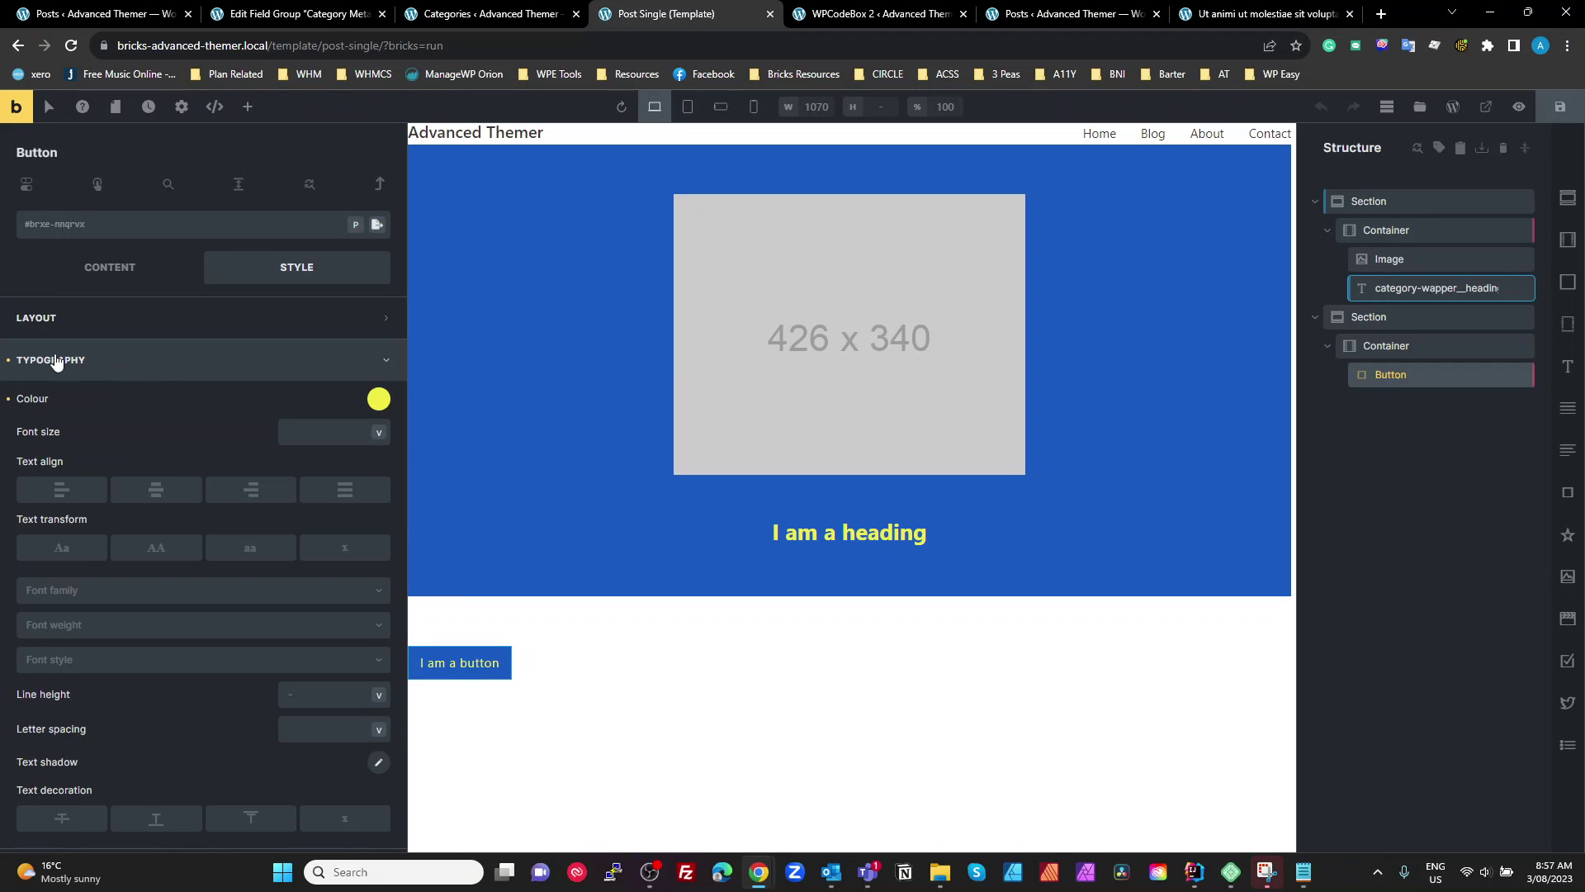
- Inspect the button's text colour variable, then its background colour var(--category-color--primary)
click(379, 400)
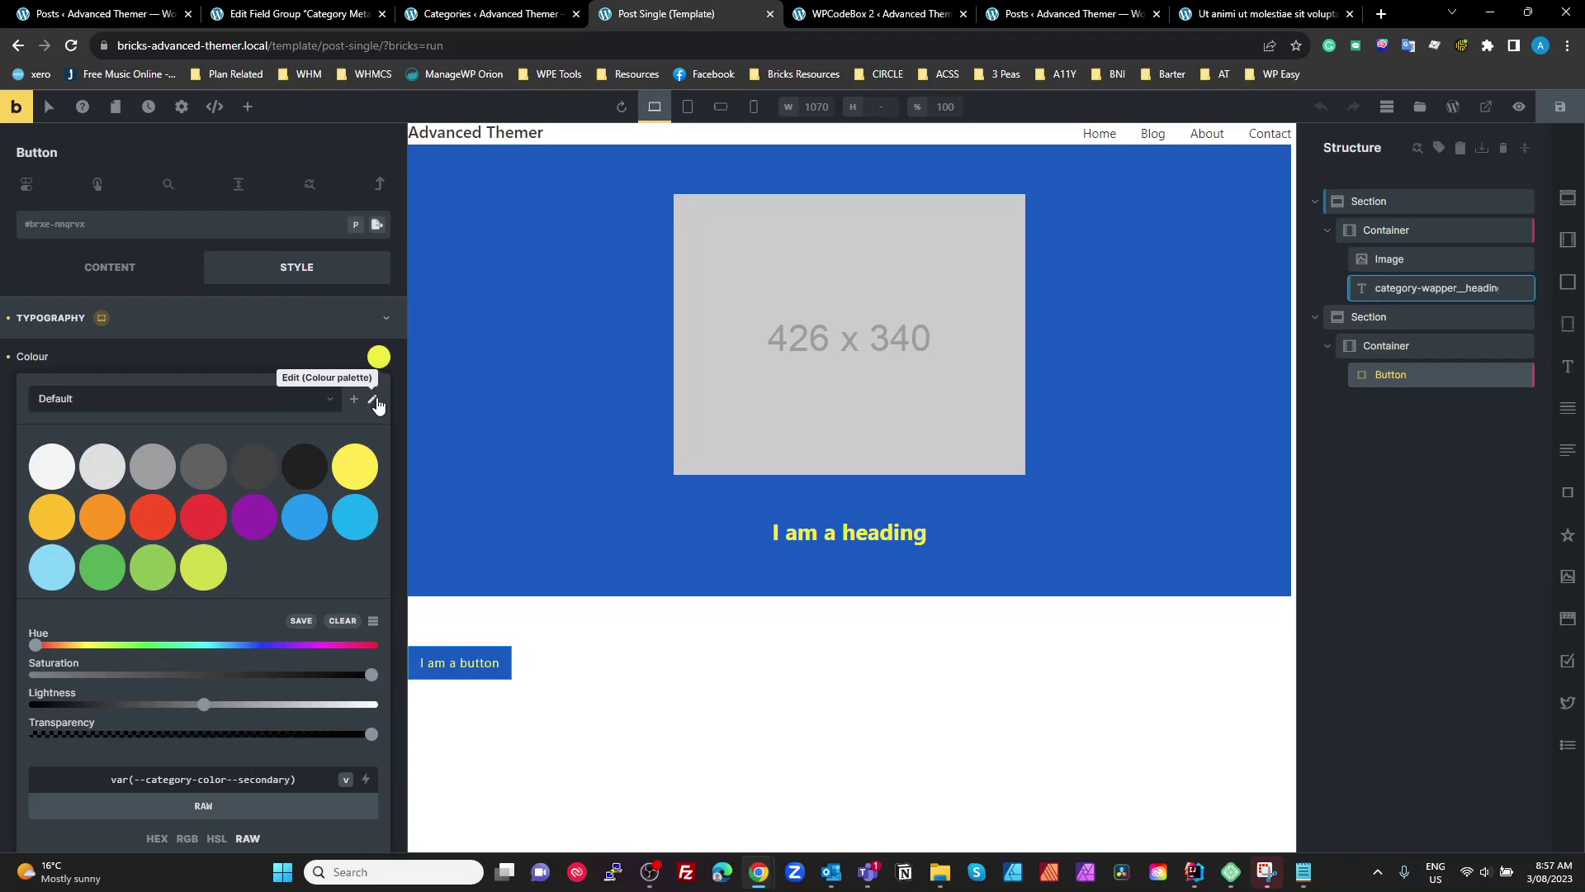
drag(112, 780, 303, 780)
click(157, 330)
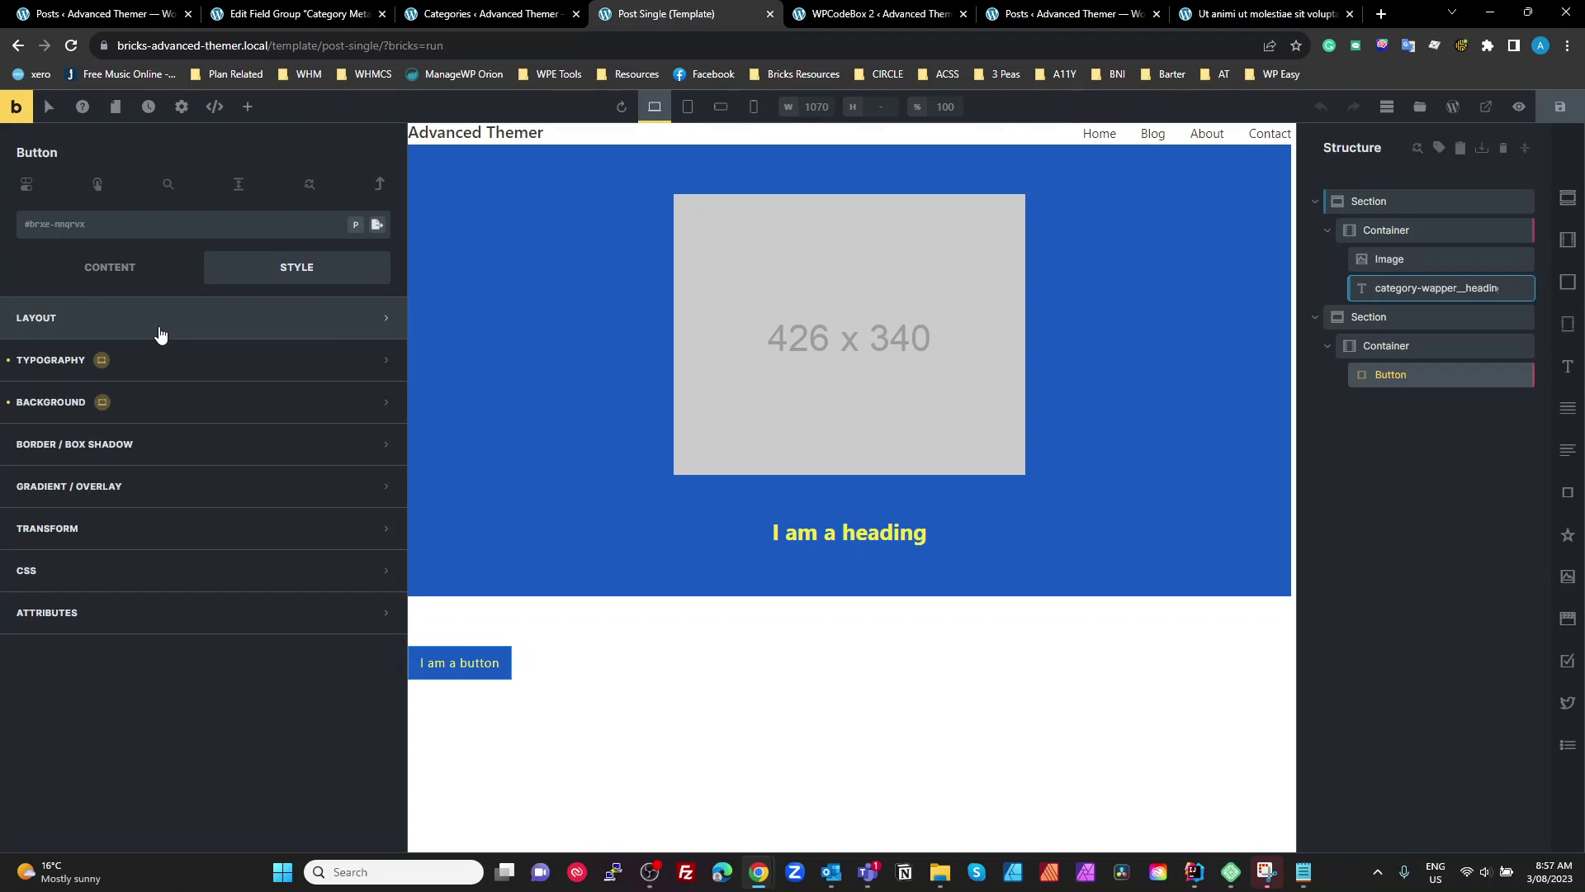
click(88, 402)
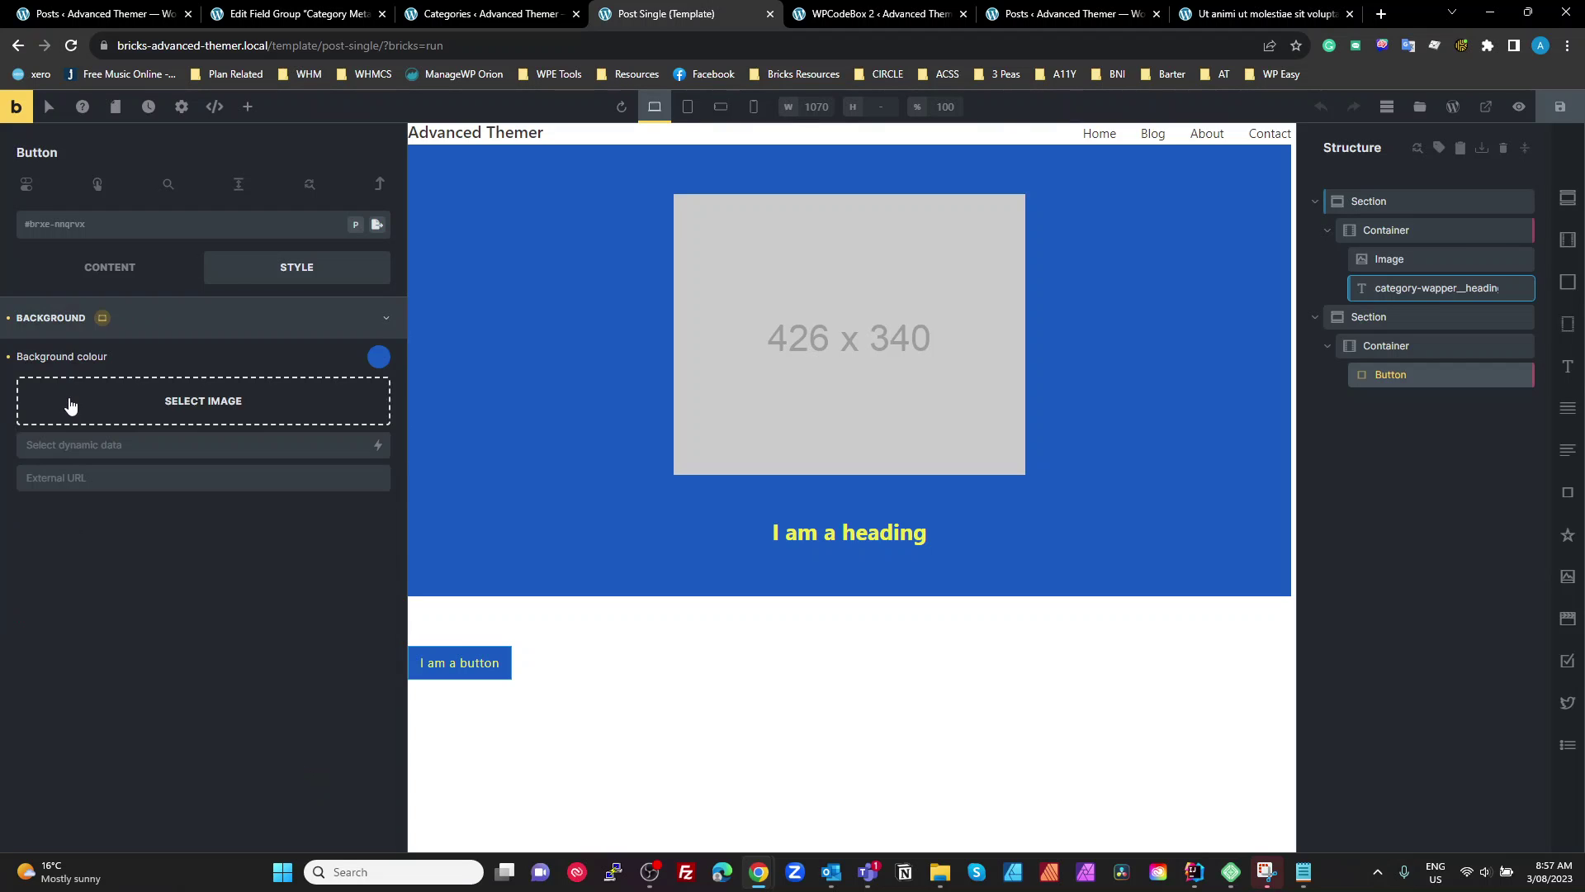
click(379, 357)
drag(293, 779, 110, 787)
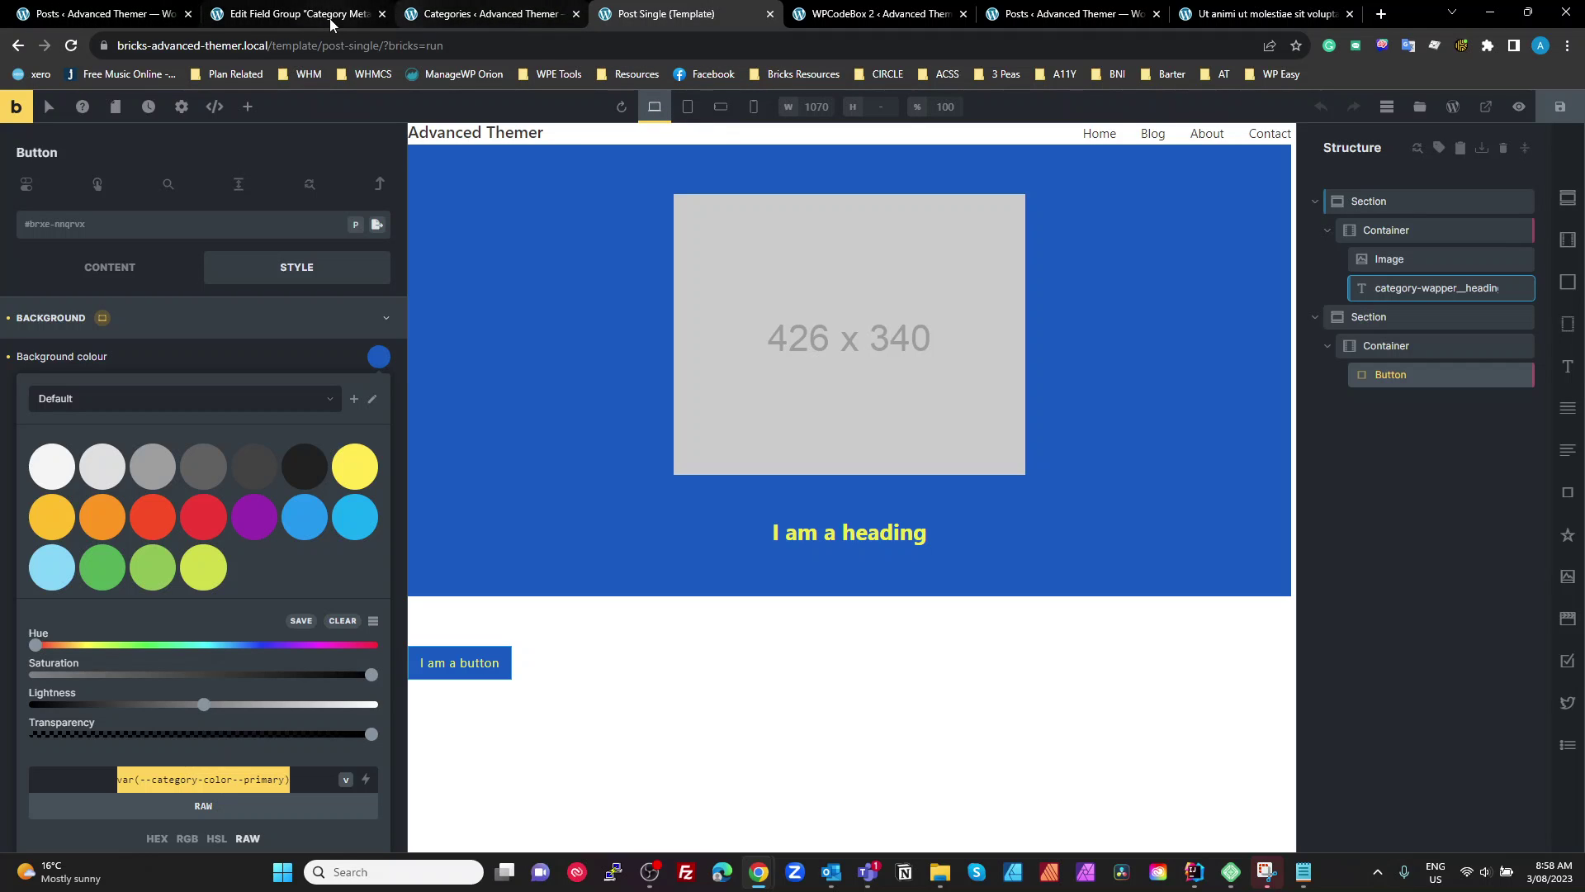
- In the Category Color snippet, examine the add_action wp_head hook calling set_category_color
click(849, 14)
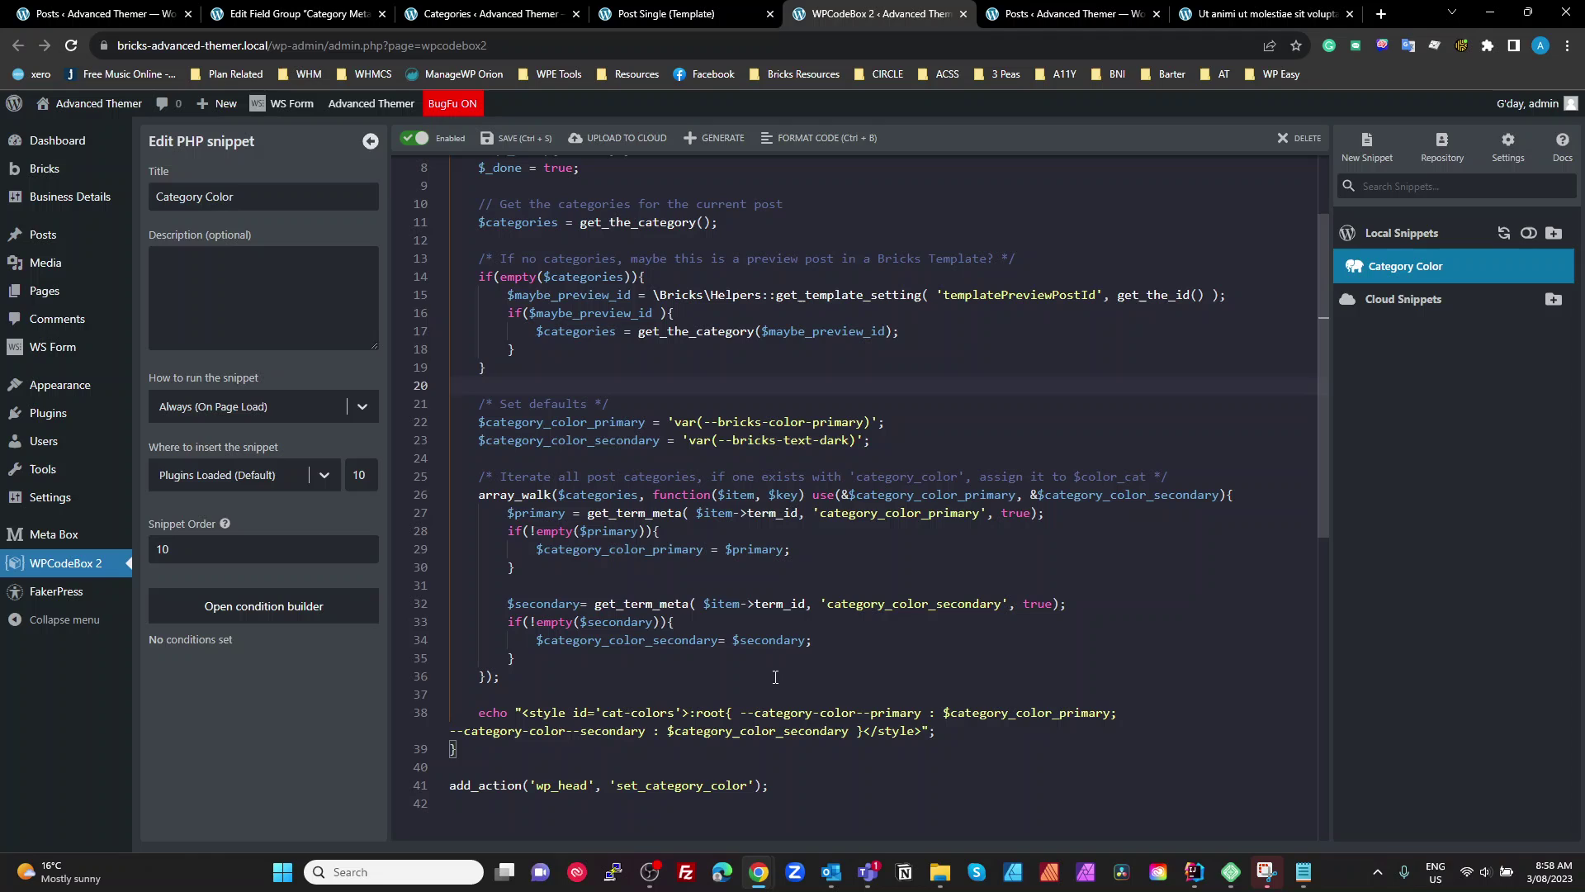
scroll(795, 694, down, 4)
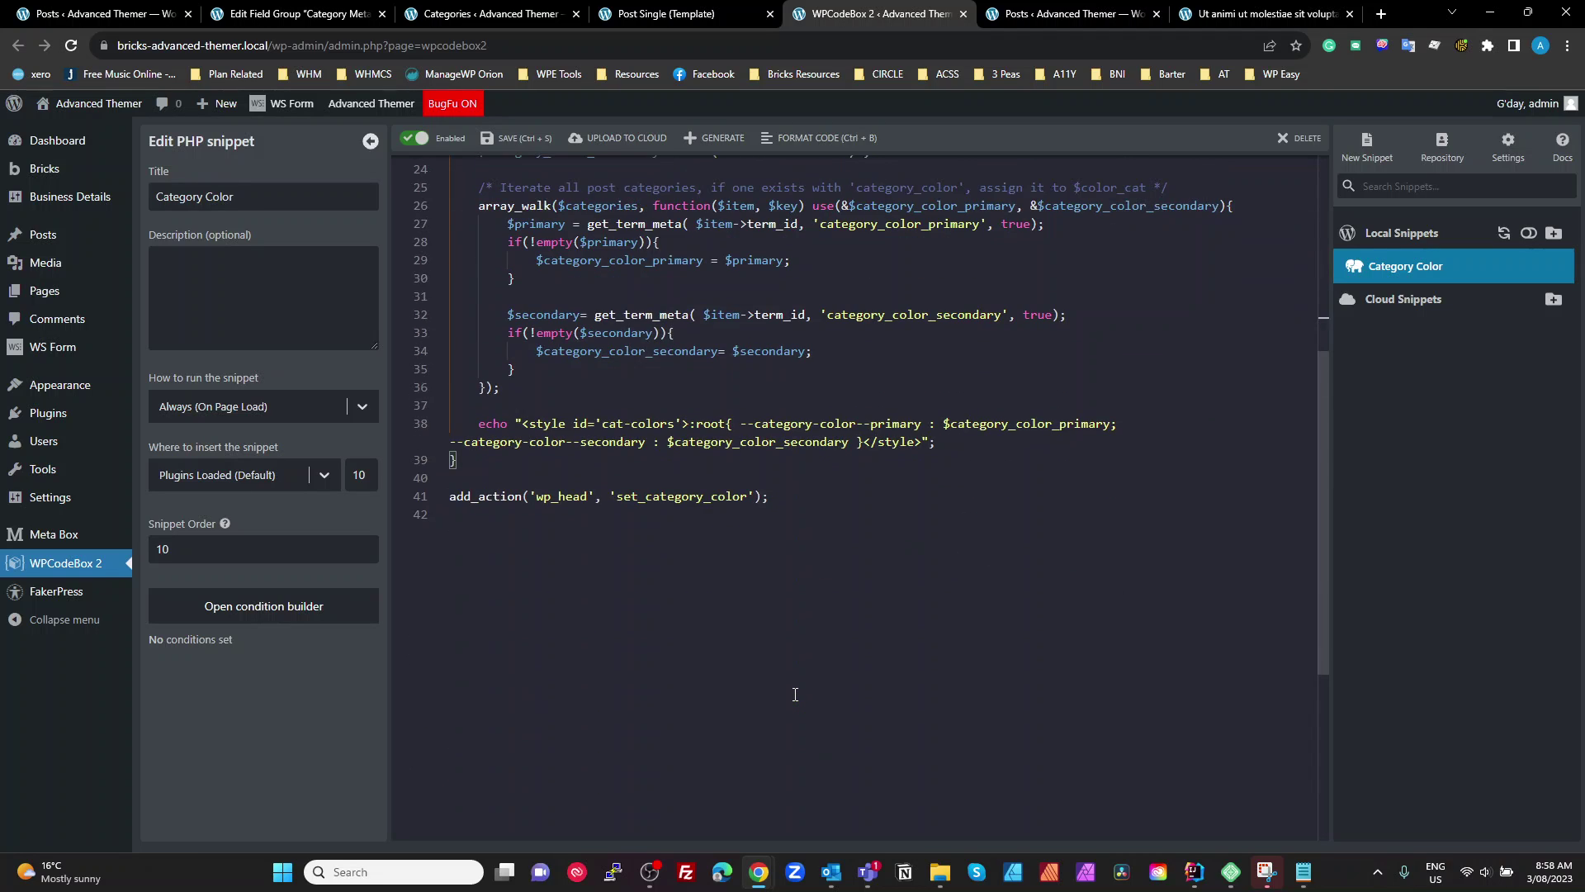
double_click(554, 496)
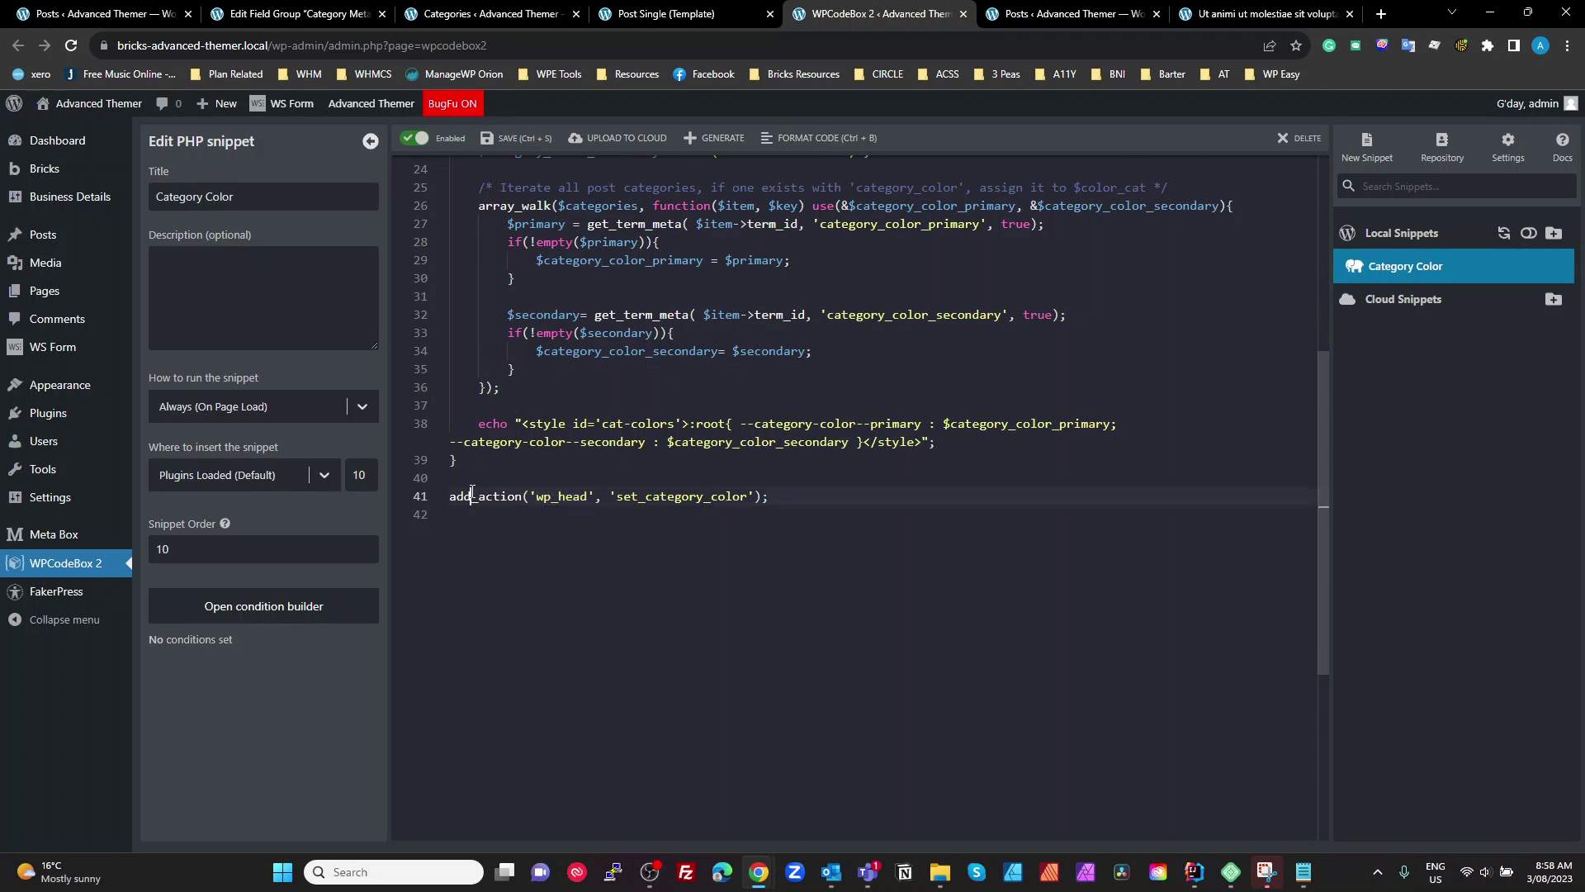
double_click(486, 496)
double_click(585, 496)
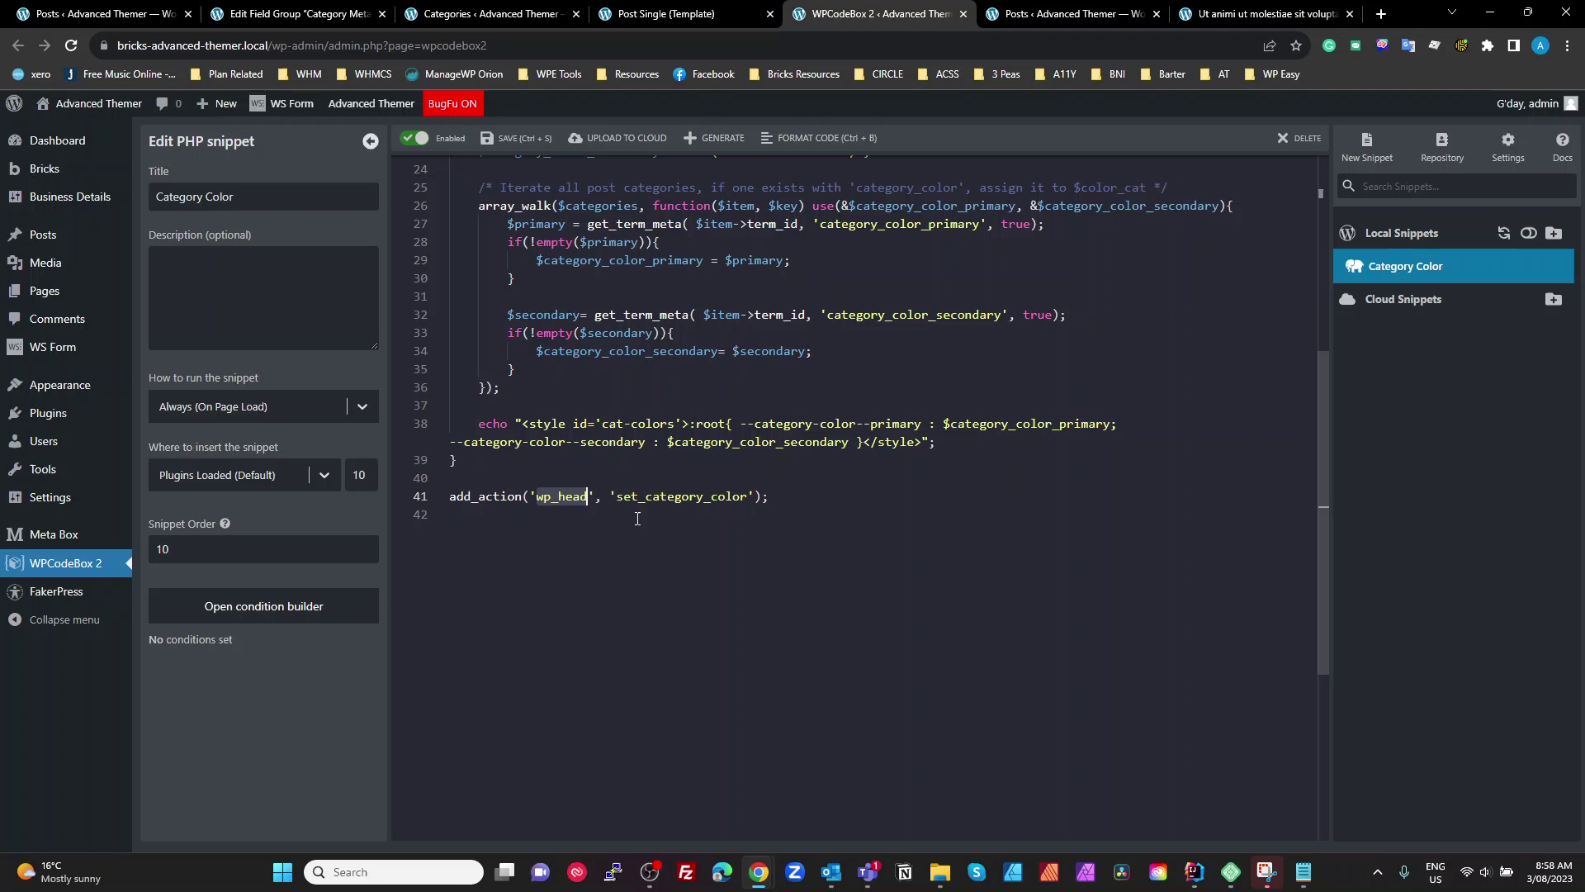
double_click(681, 496)
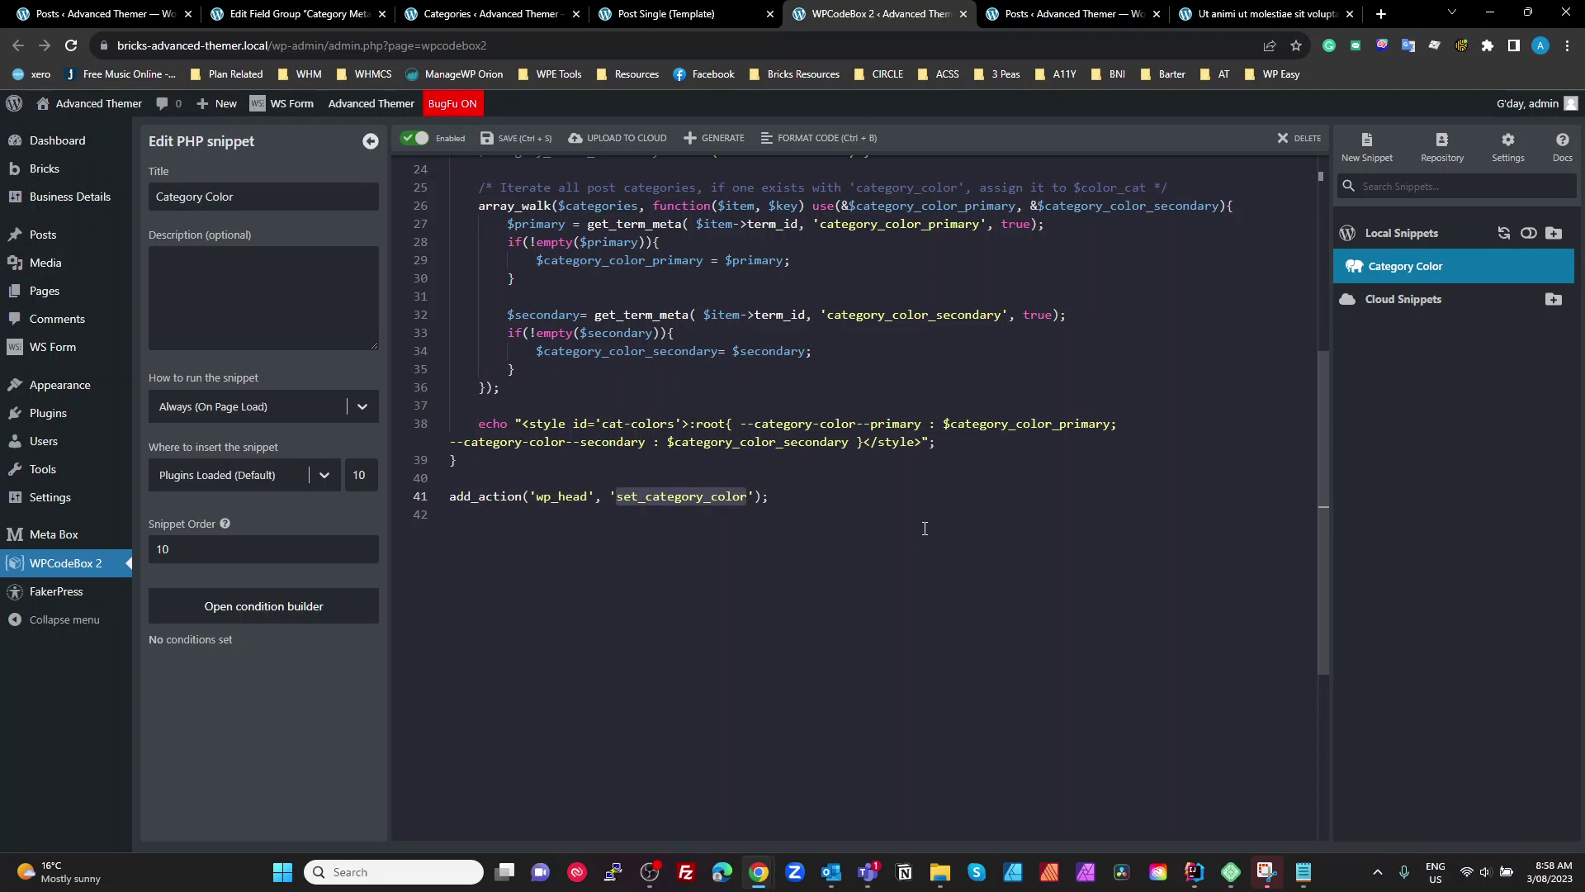
- Examine line 38's echo of the cat-colors style using category_color_primary
scroll(832, 525, up, 2)
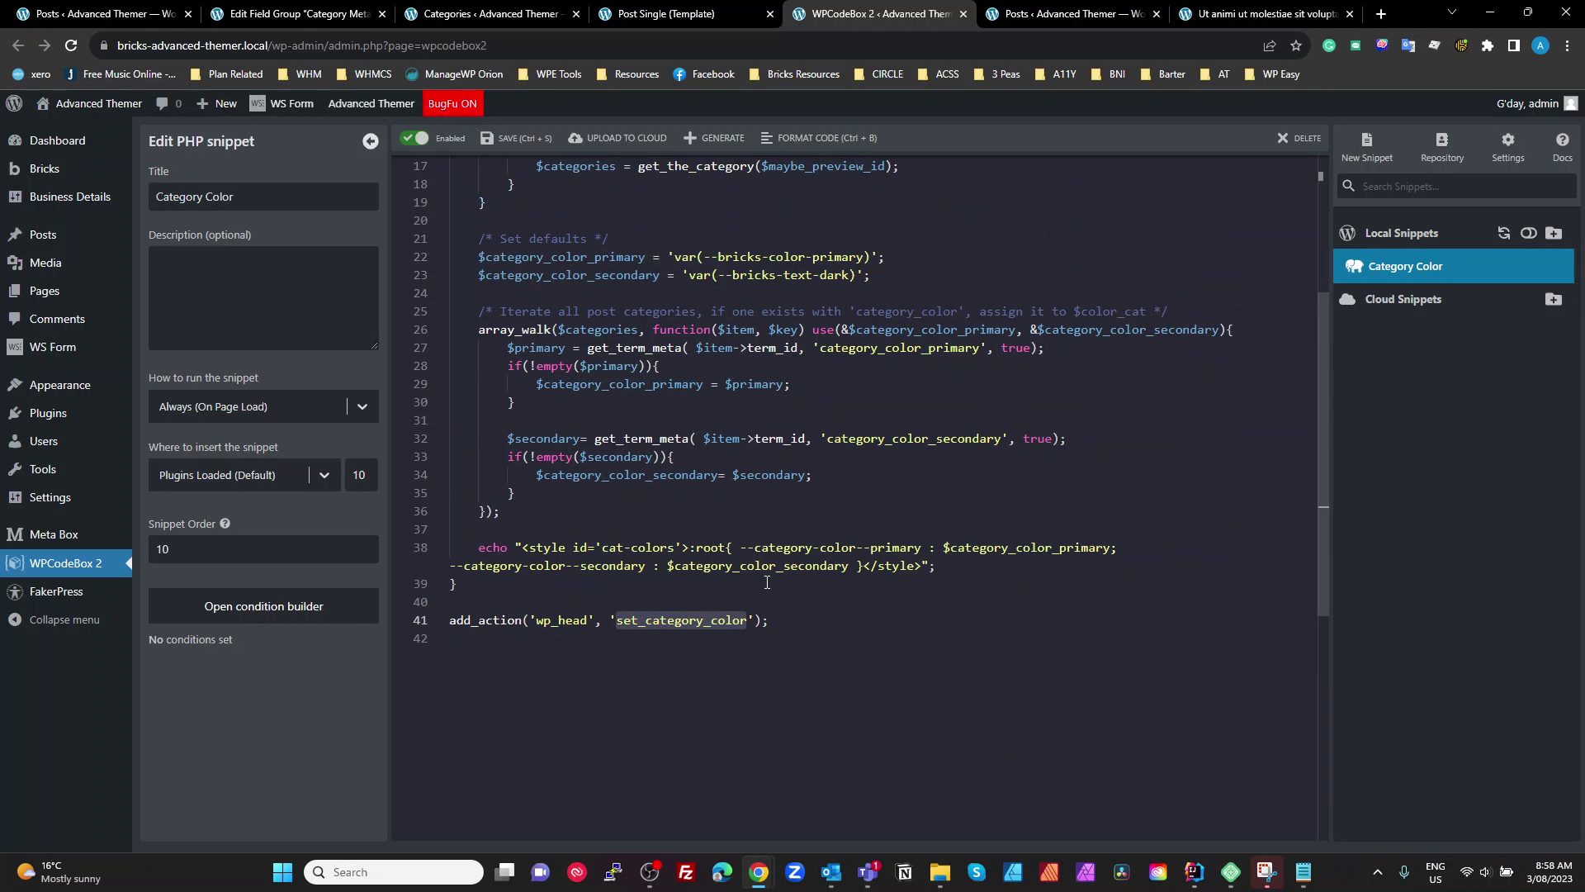
drag(521, 548, 930, 568)
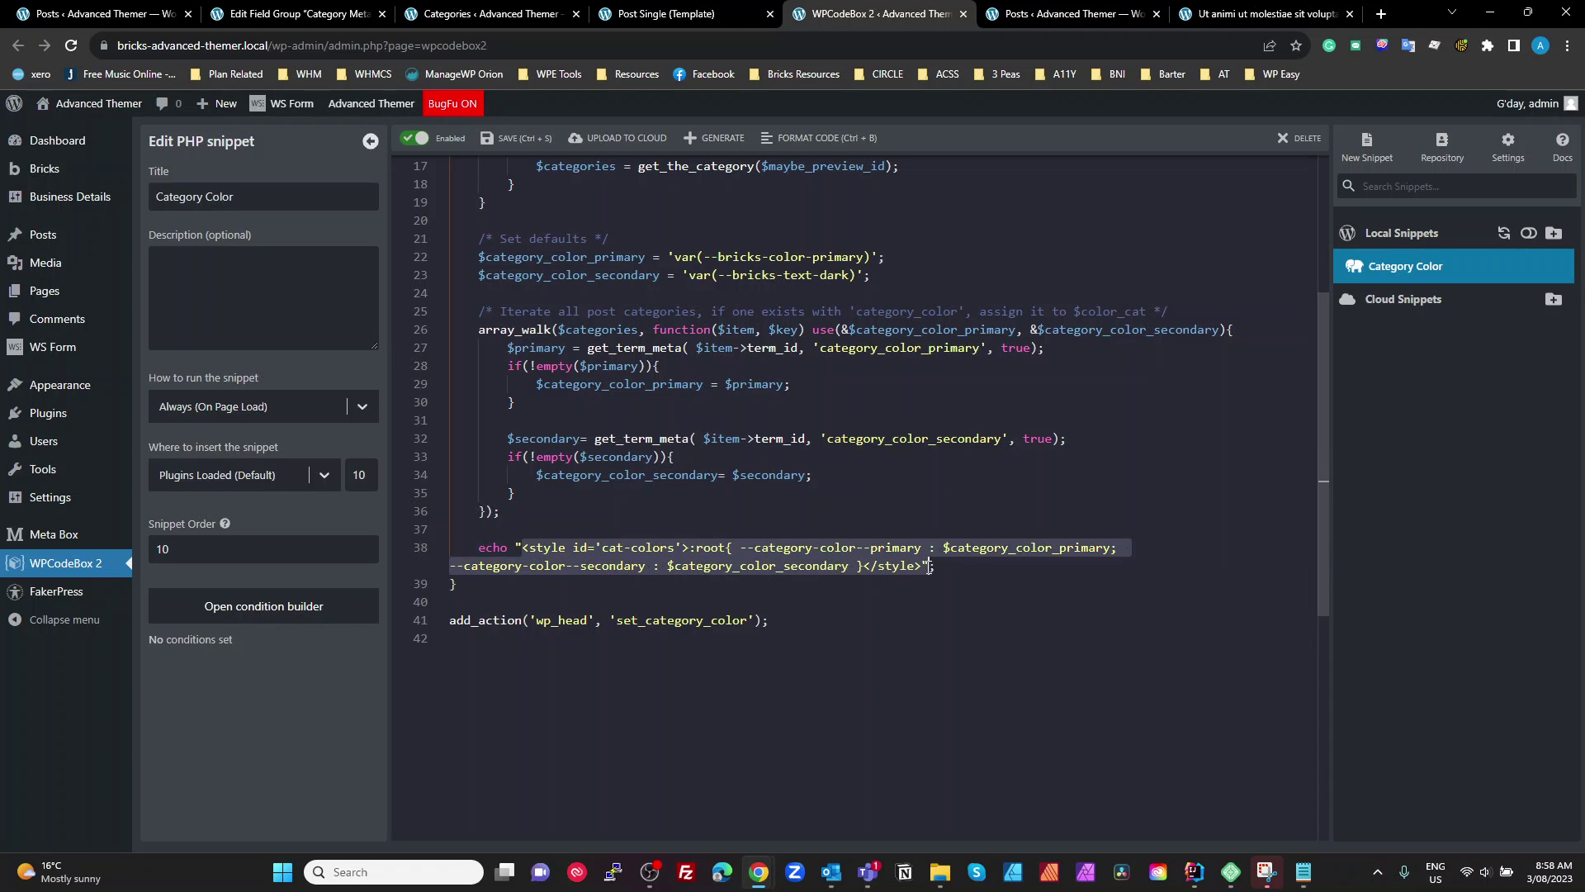
click(990, 618)
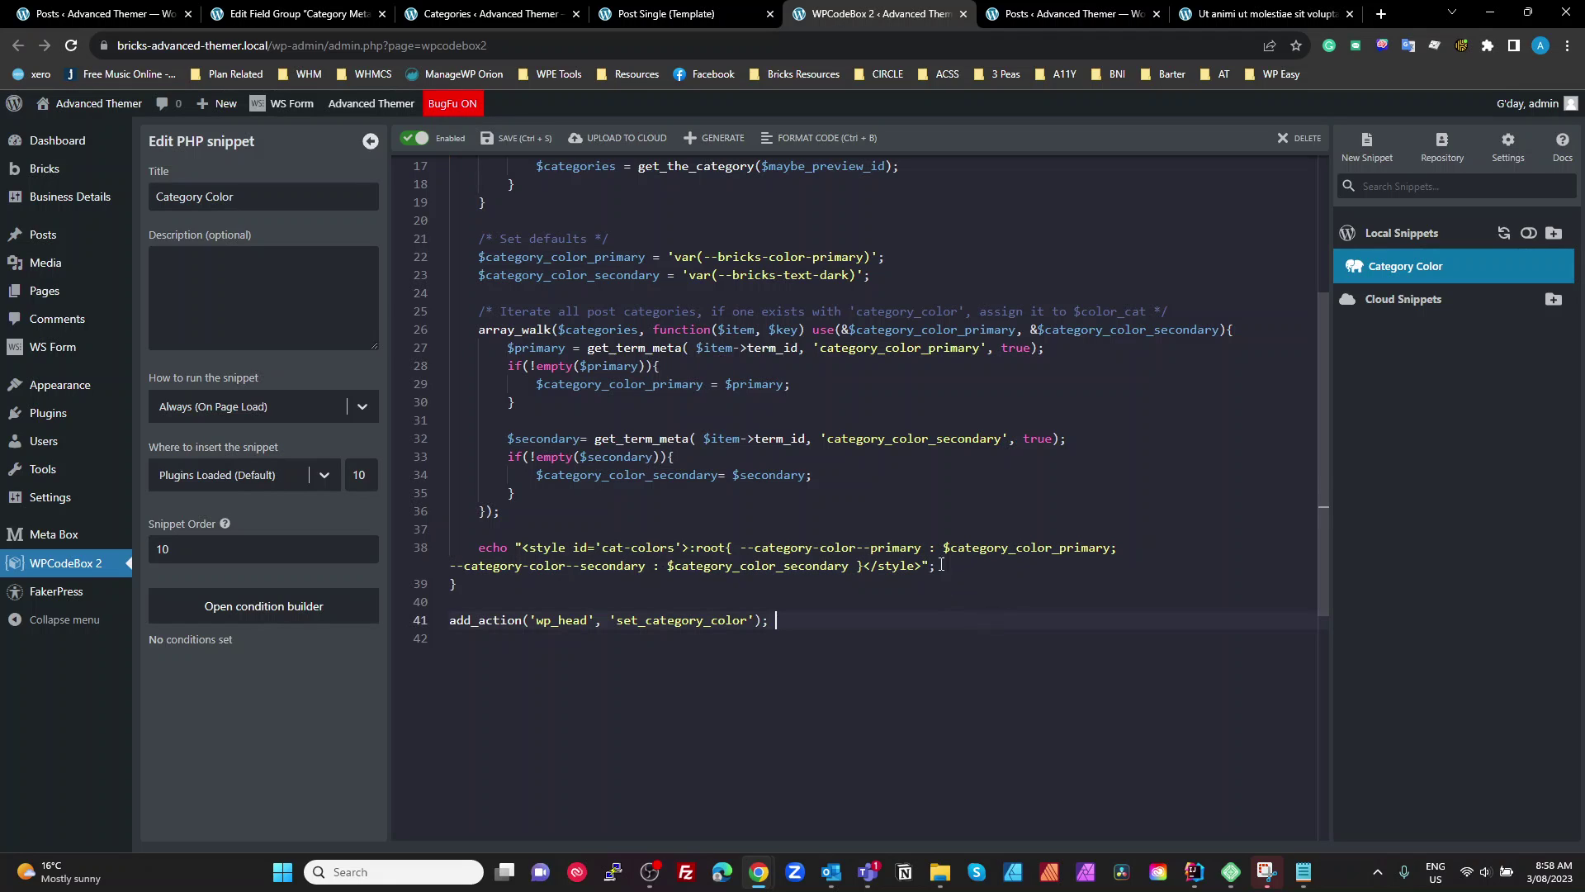
click(701, 547)
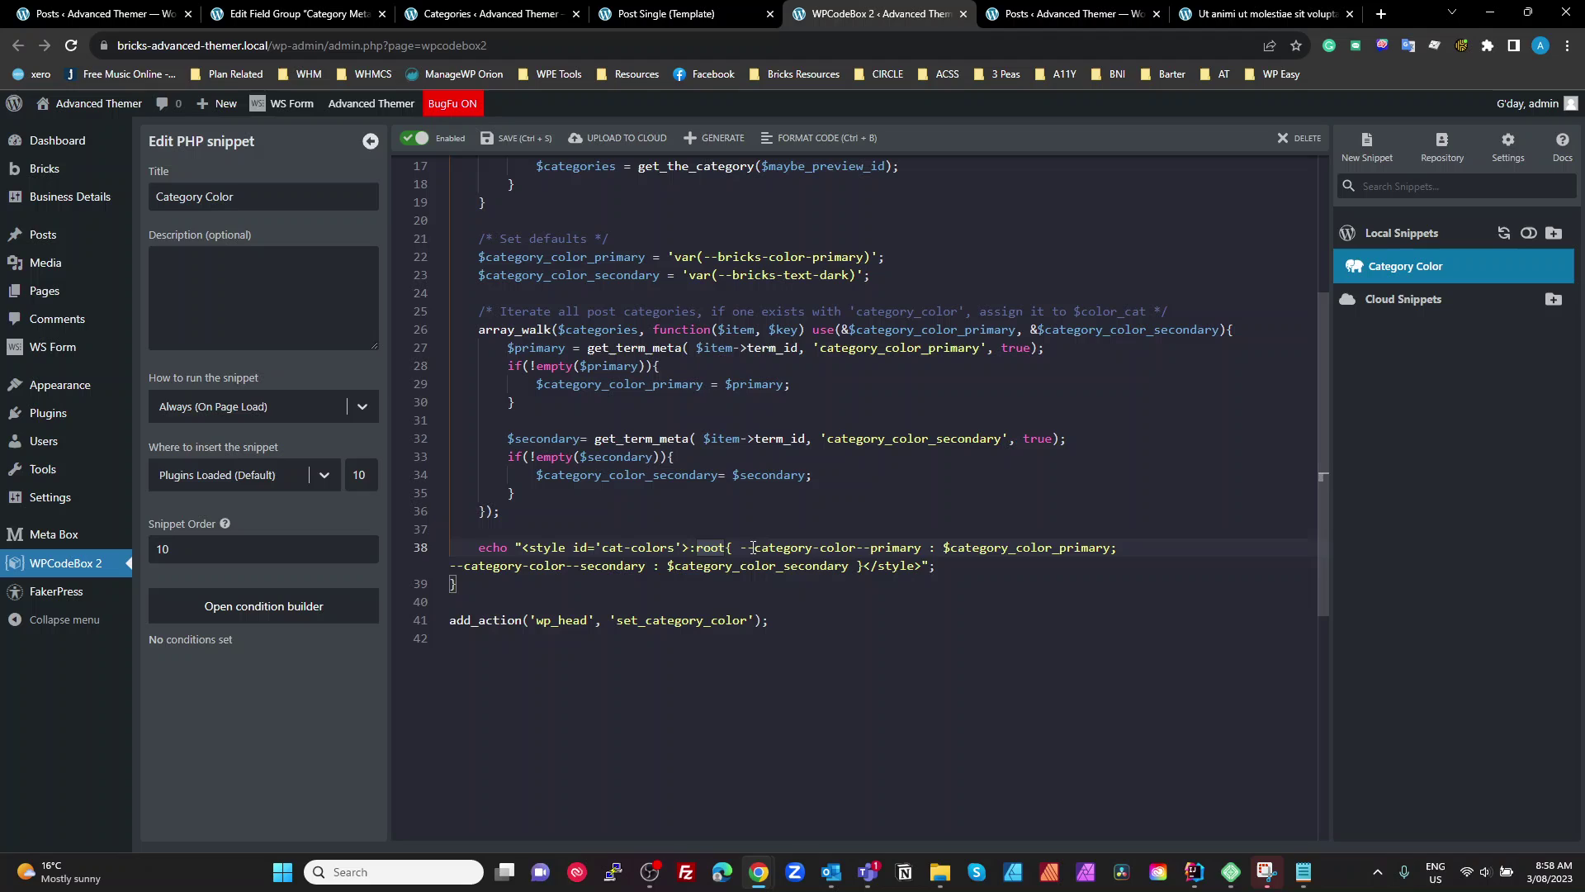
drag(949, 547, 1084, 546)
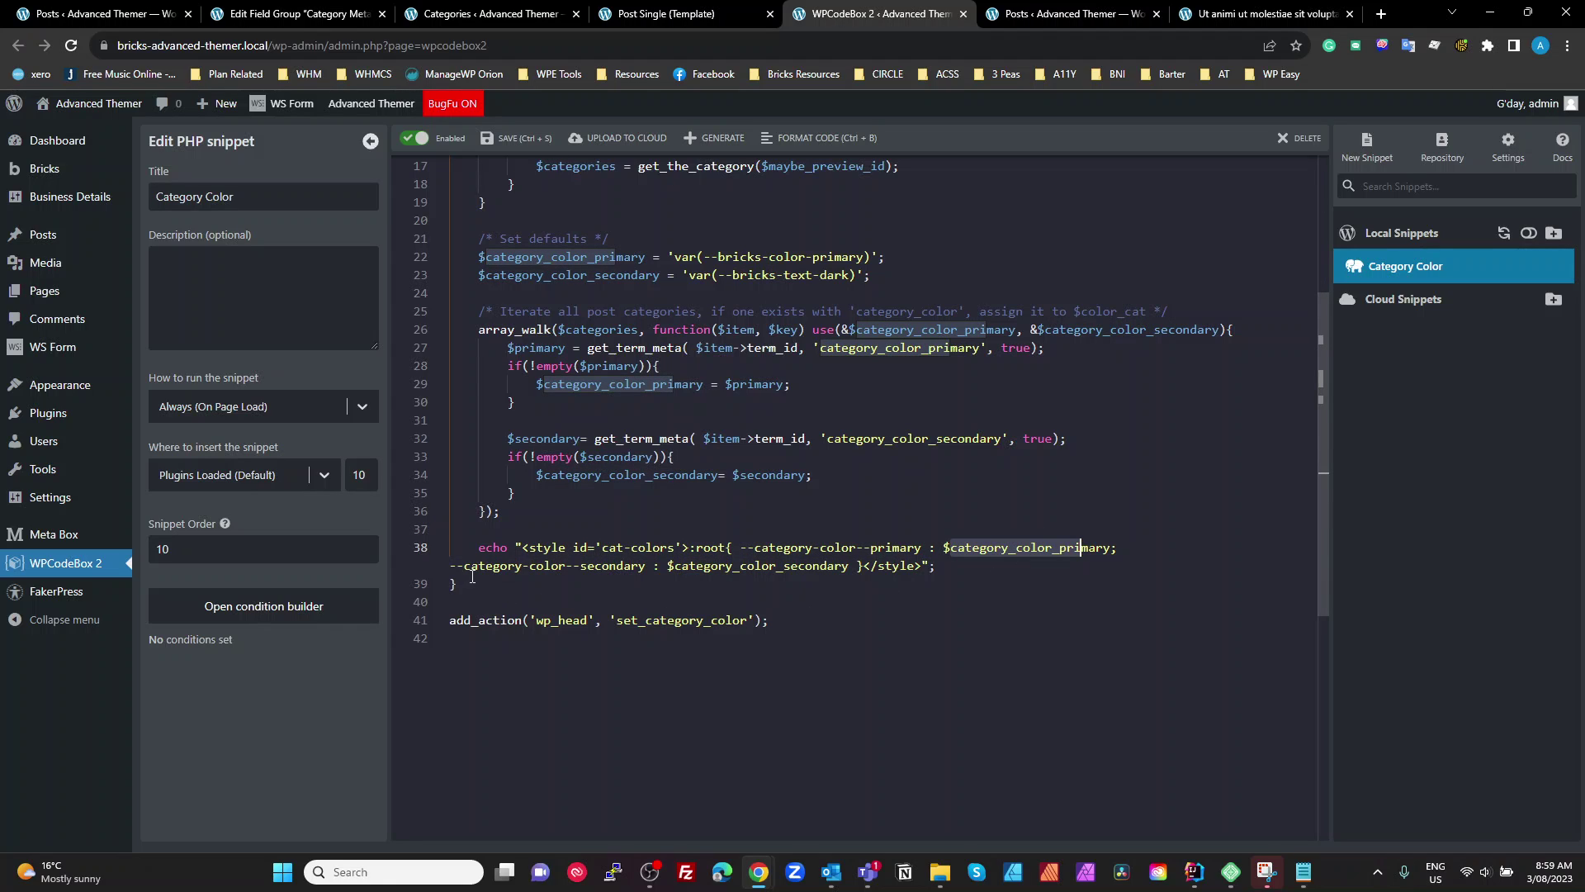
drag(931, 568, 478, 547)
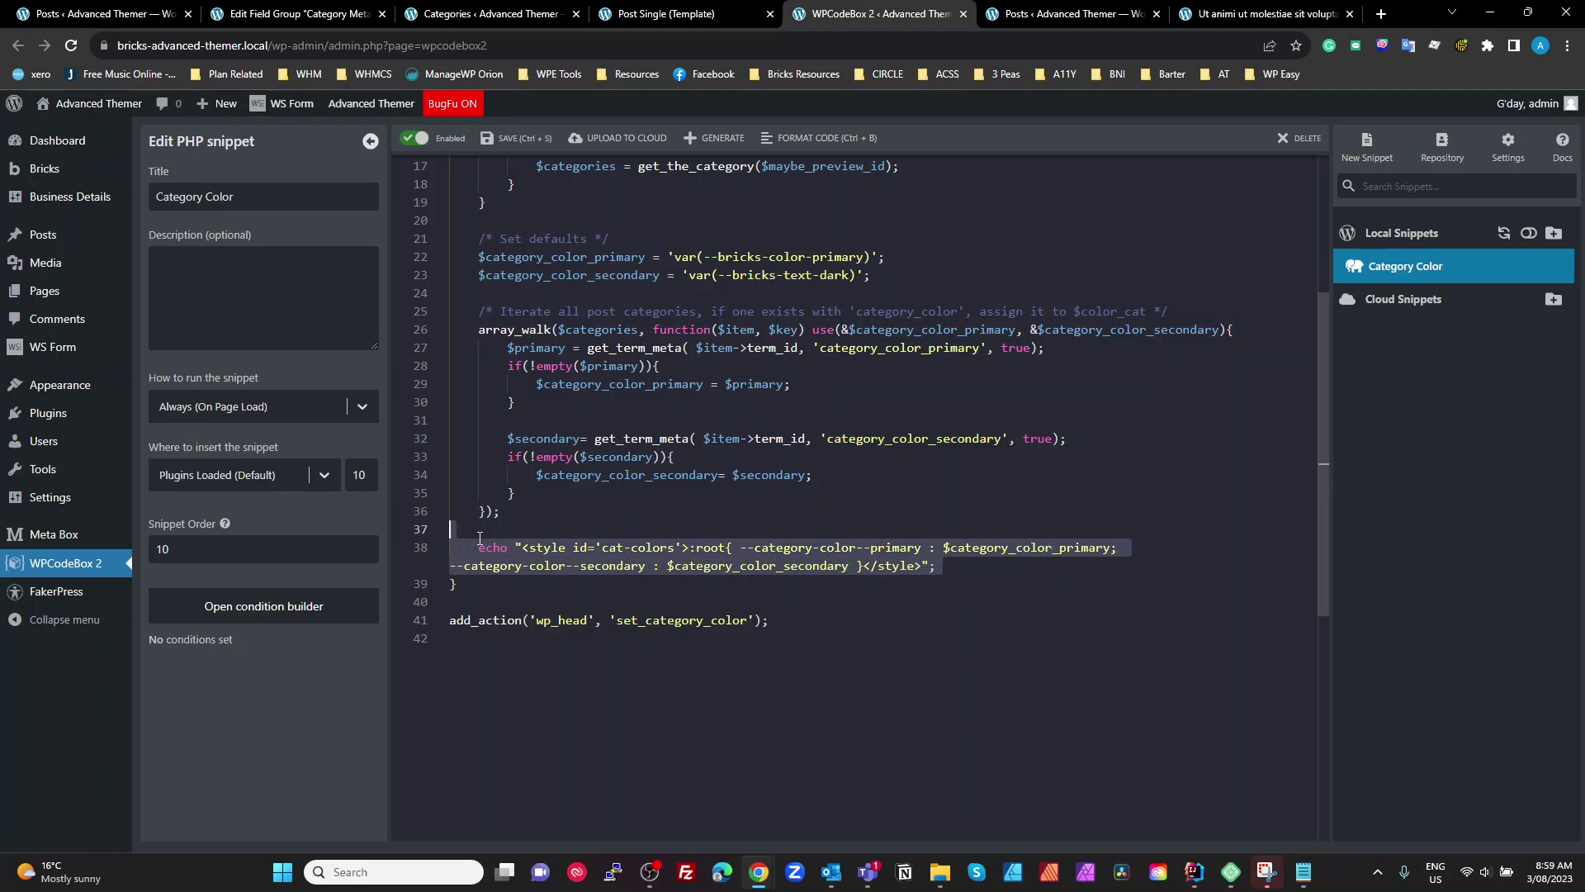
click(1018, 616)
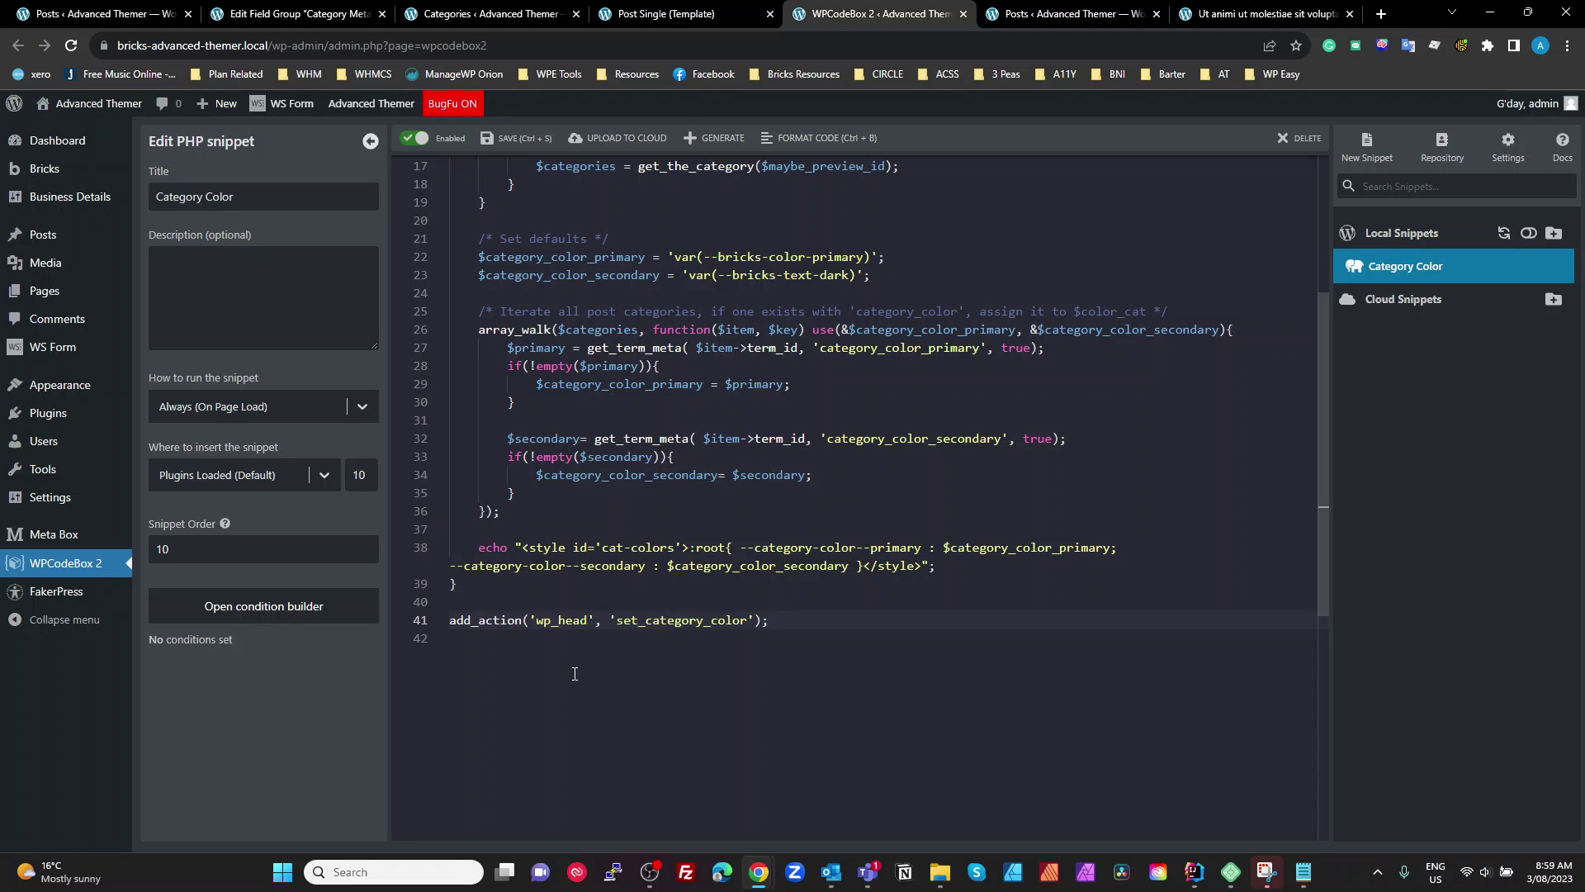
double_click(561, 621)
drag(480, 552, 972, 572)
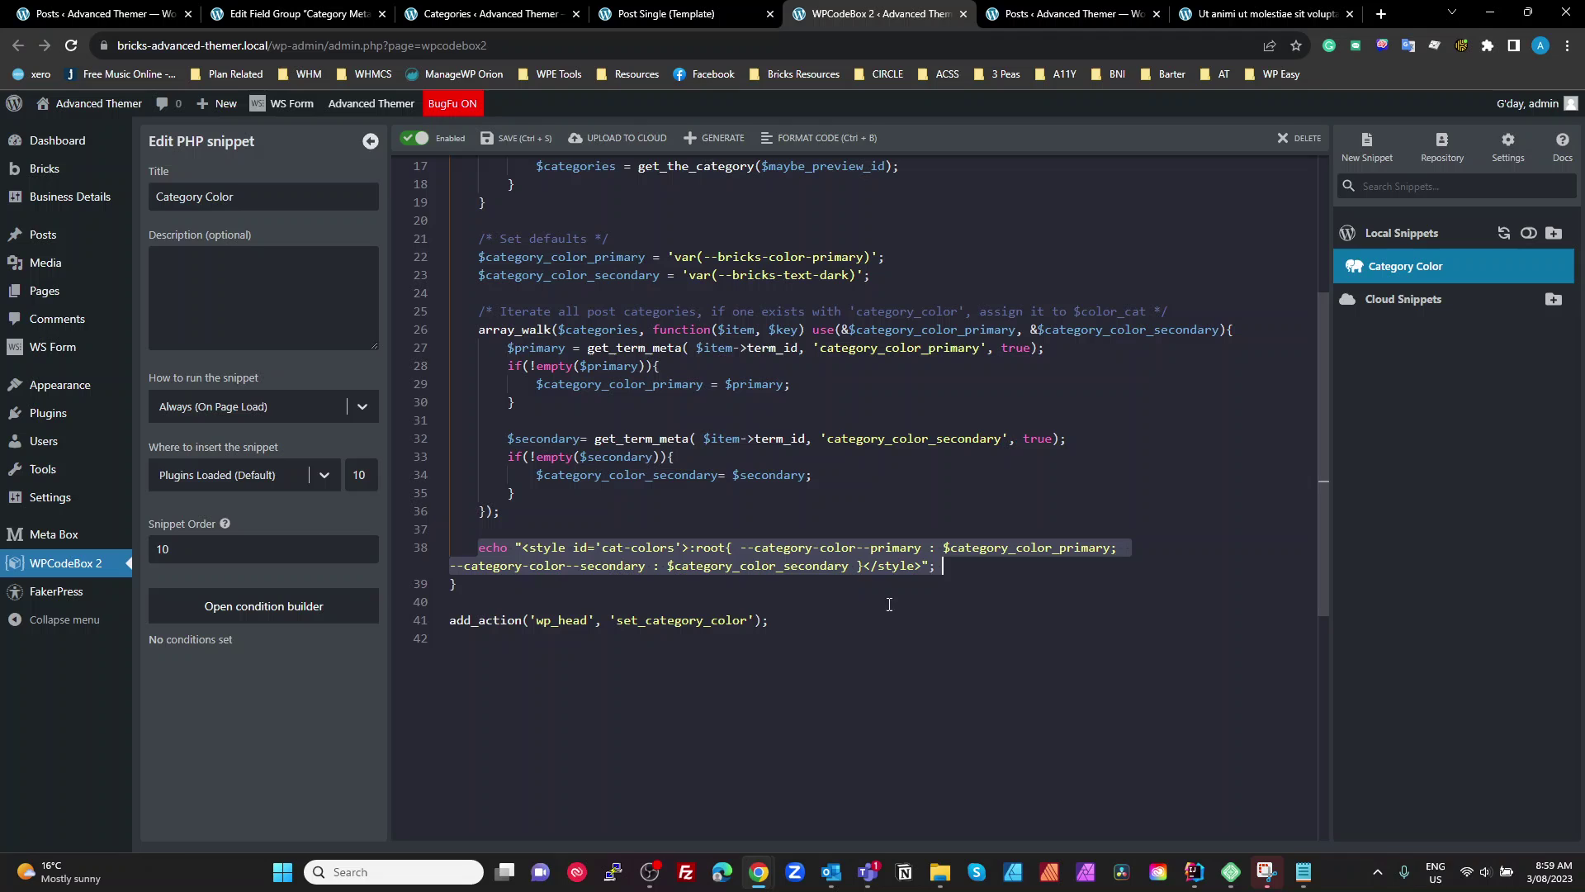
- Highlight the static $_done variable and its uses in the run-once guard
scroll(796, 644, up, 4)
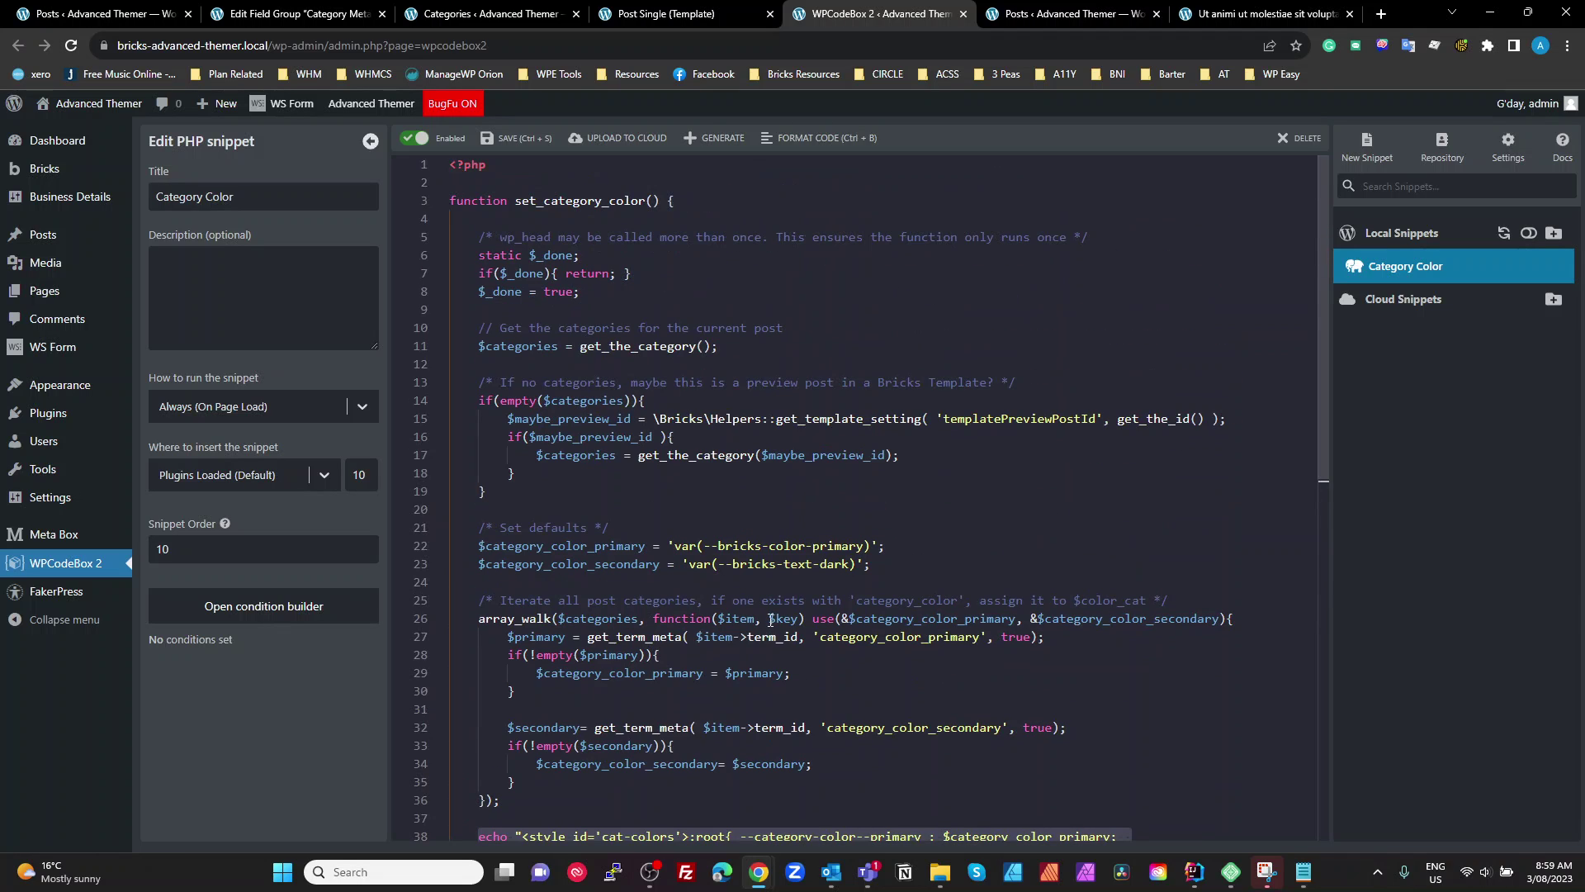
drag(578, 292, 453, 248)
click(564, 264)
double_click(561, 256)
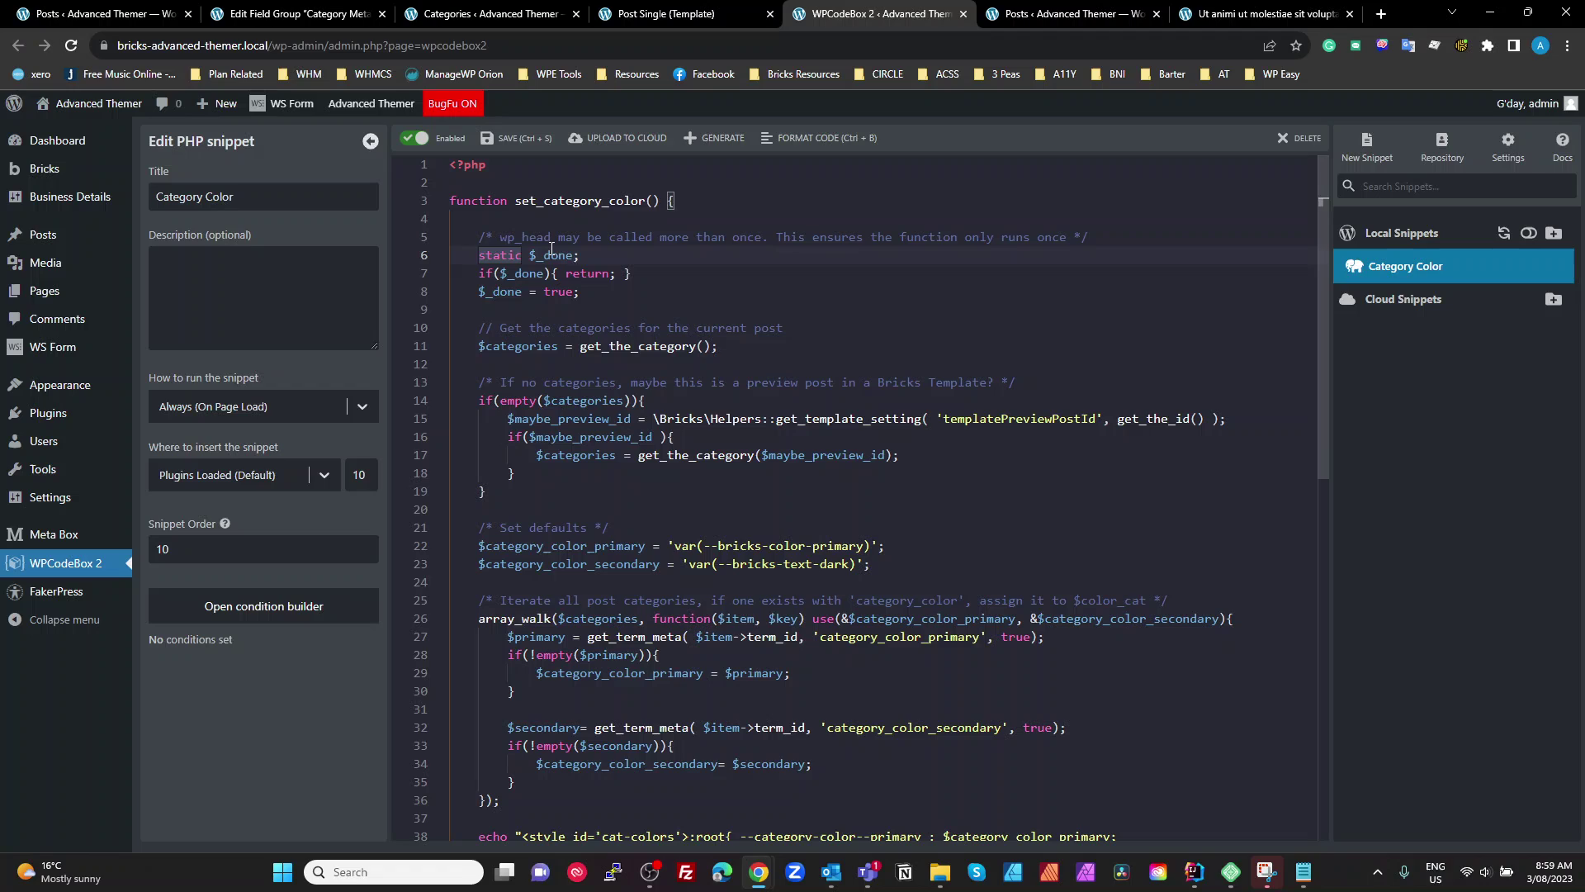
click(613, 259)
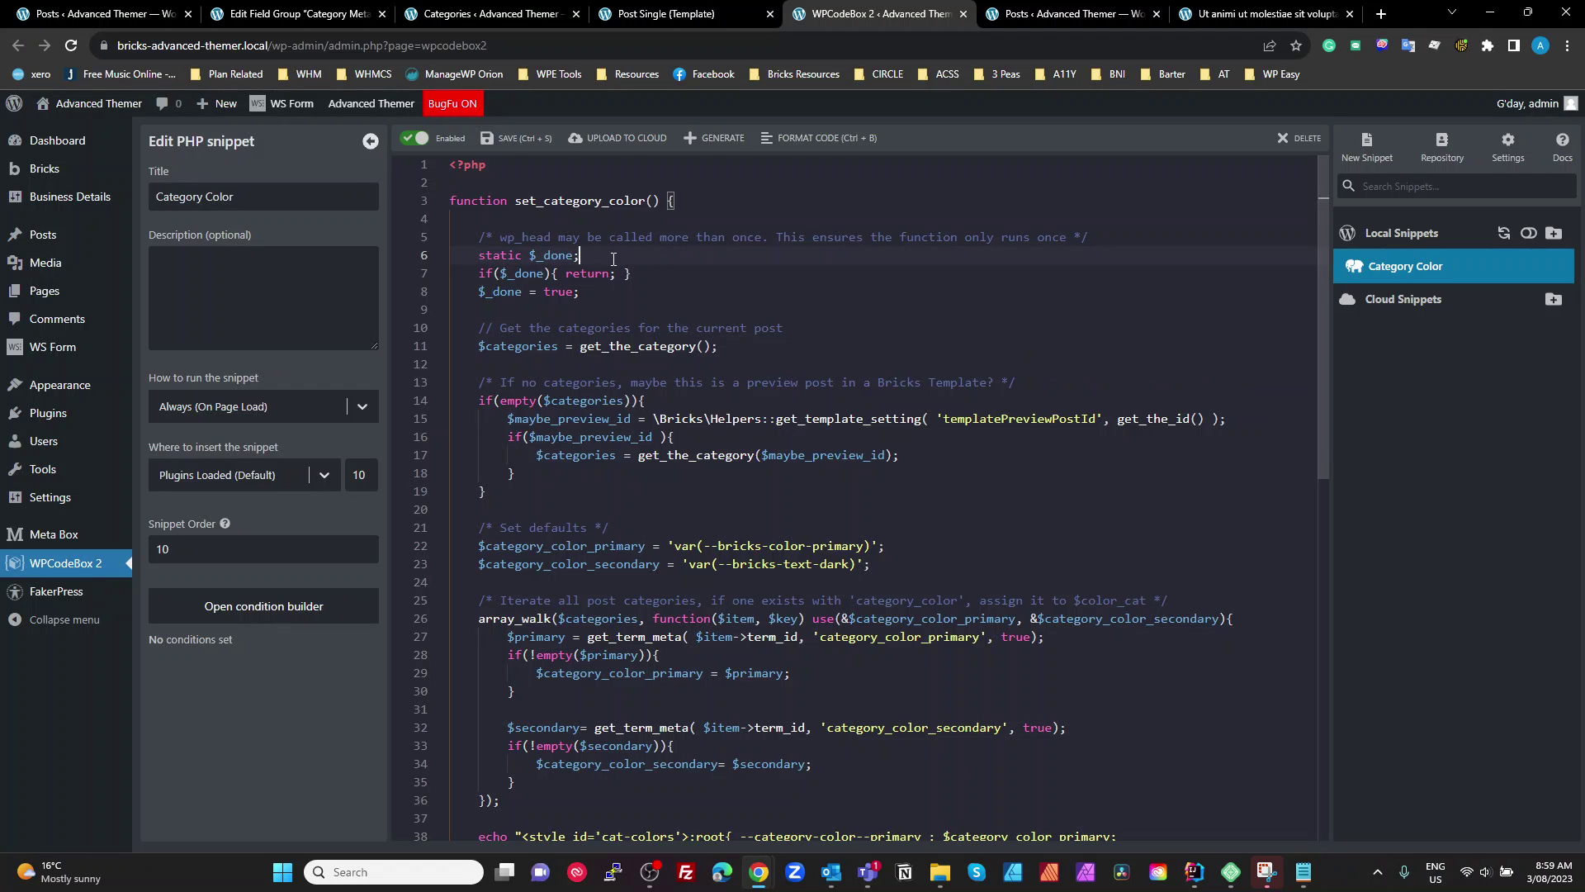
double_click(545, 255)
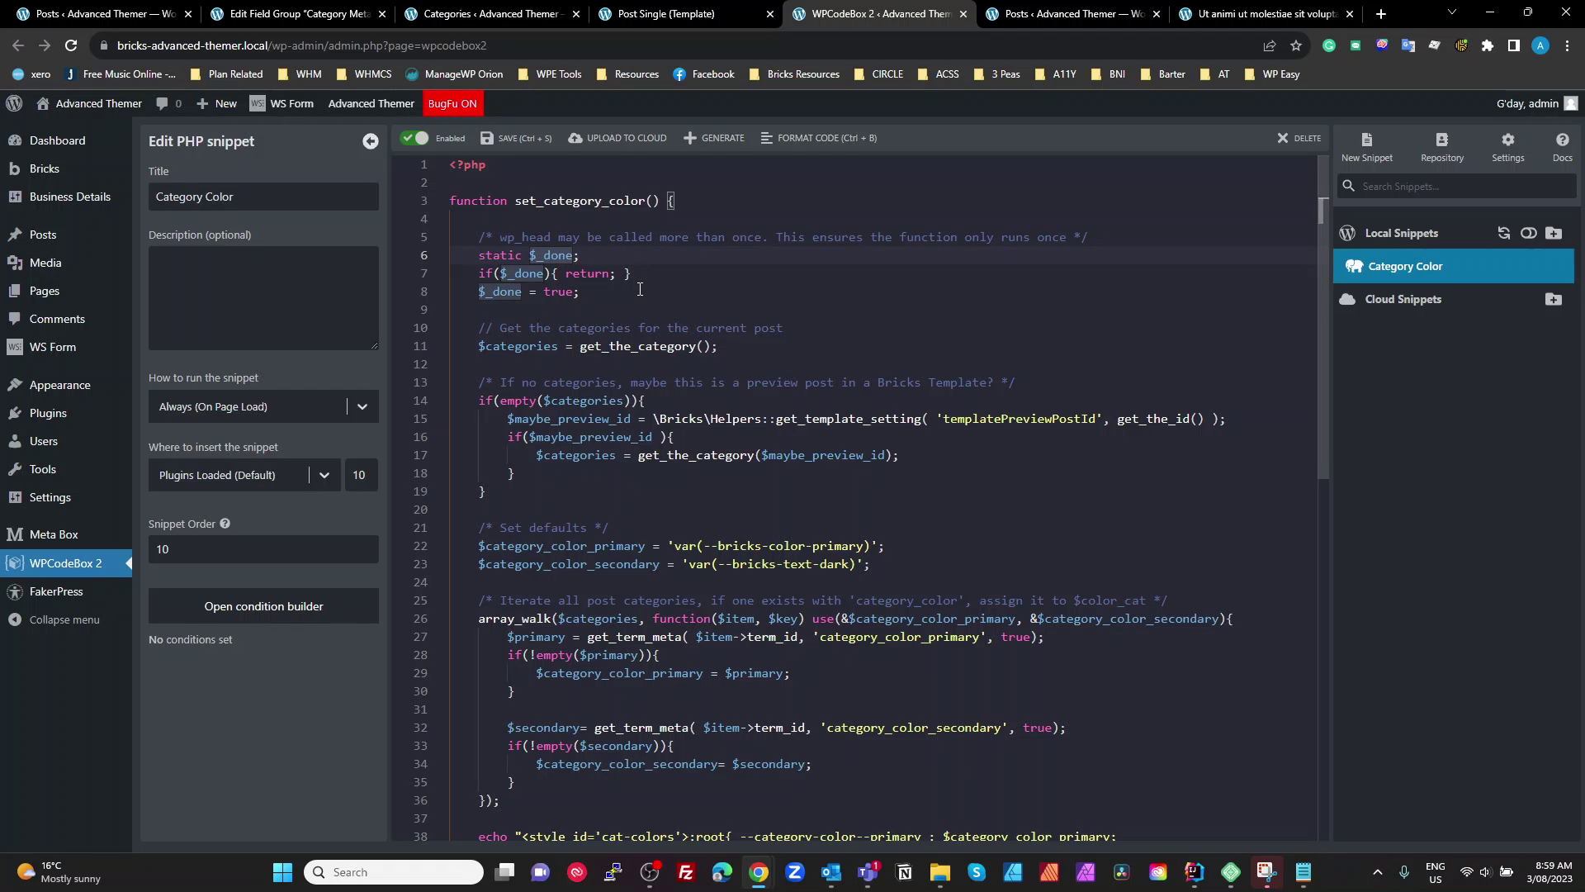
click(495, 256)
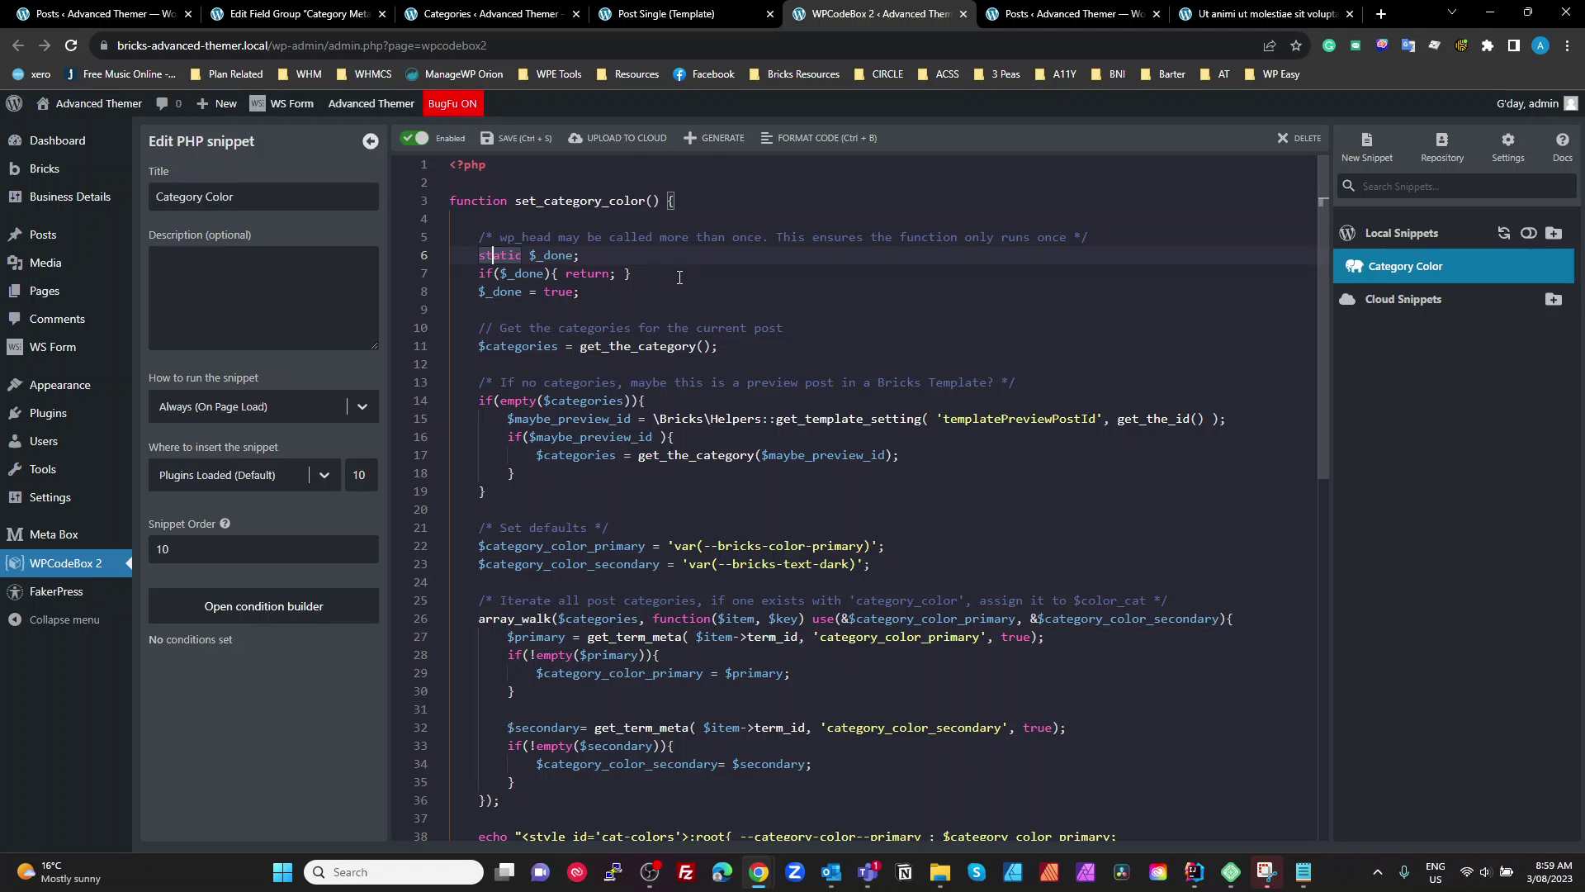
key(End)
key(Left)
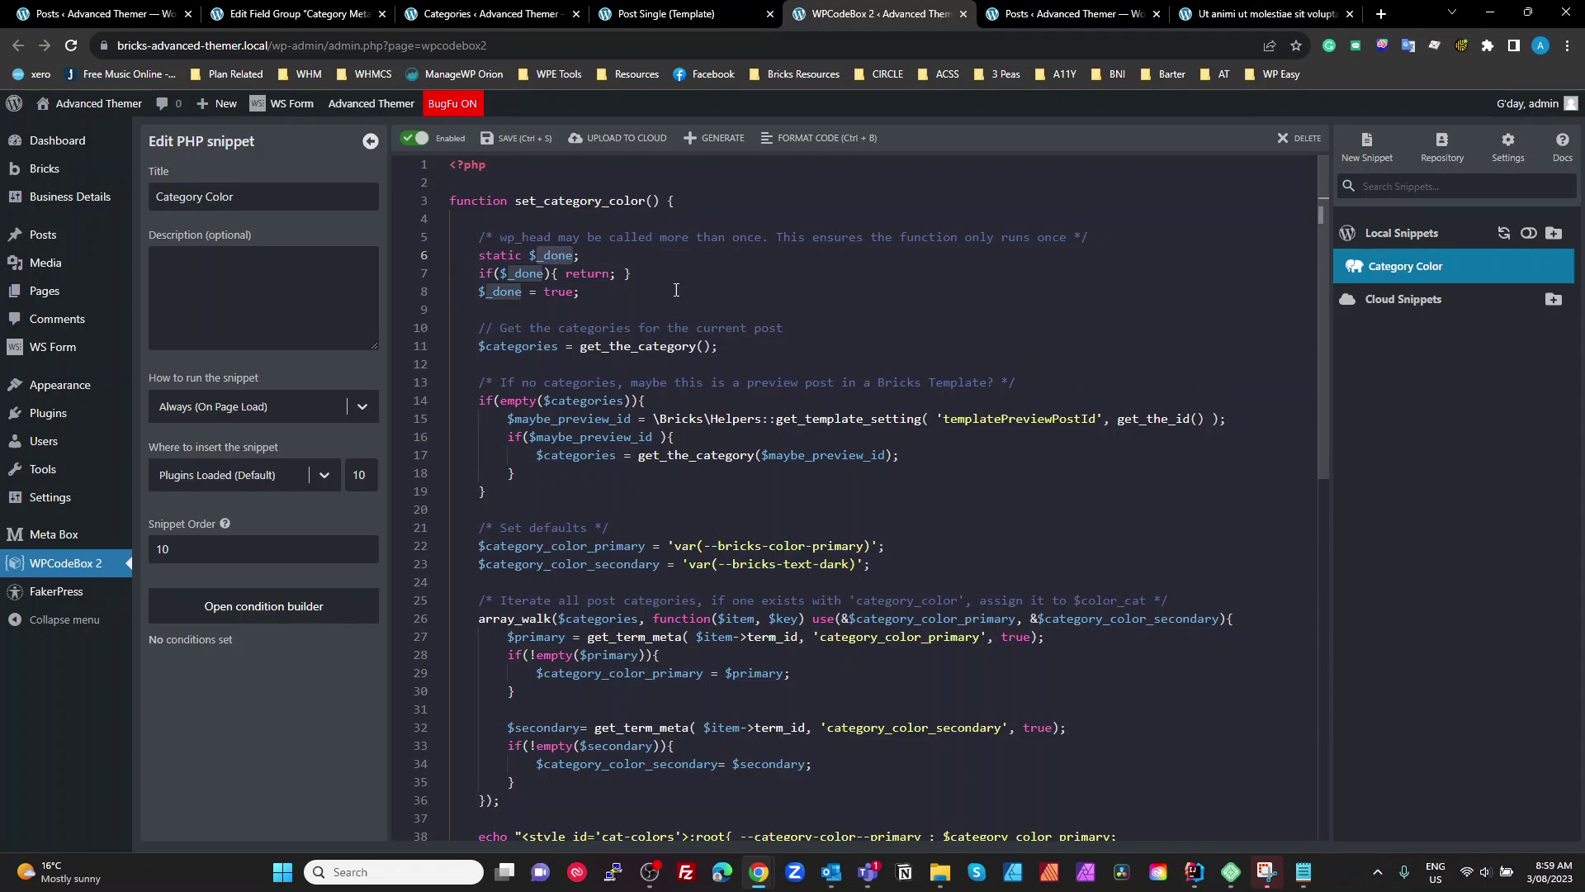
- Select the $_done guard across lines 6–8, then view the published post on the front end
click(676, 290)
click(529, 276)
drag(598, 273, 604, 273)
drag(481, 293, 509, 315)
key(shift+Down)
key(shift+Down)
key(shift+Down)
key(shift+Down)
key(shift+Down)
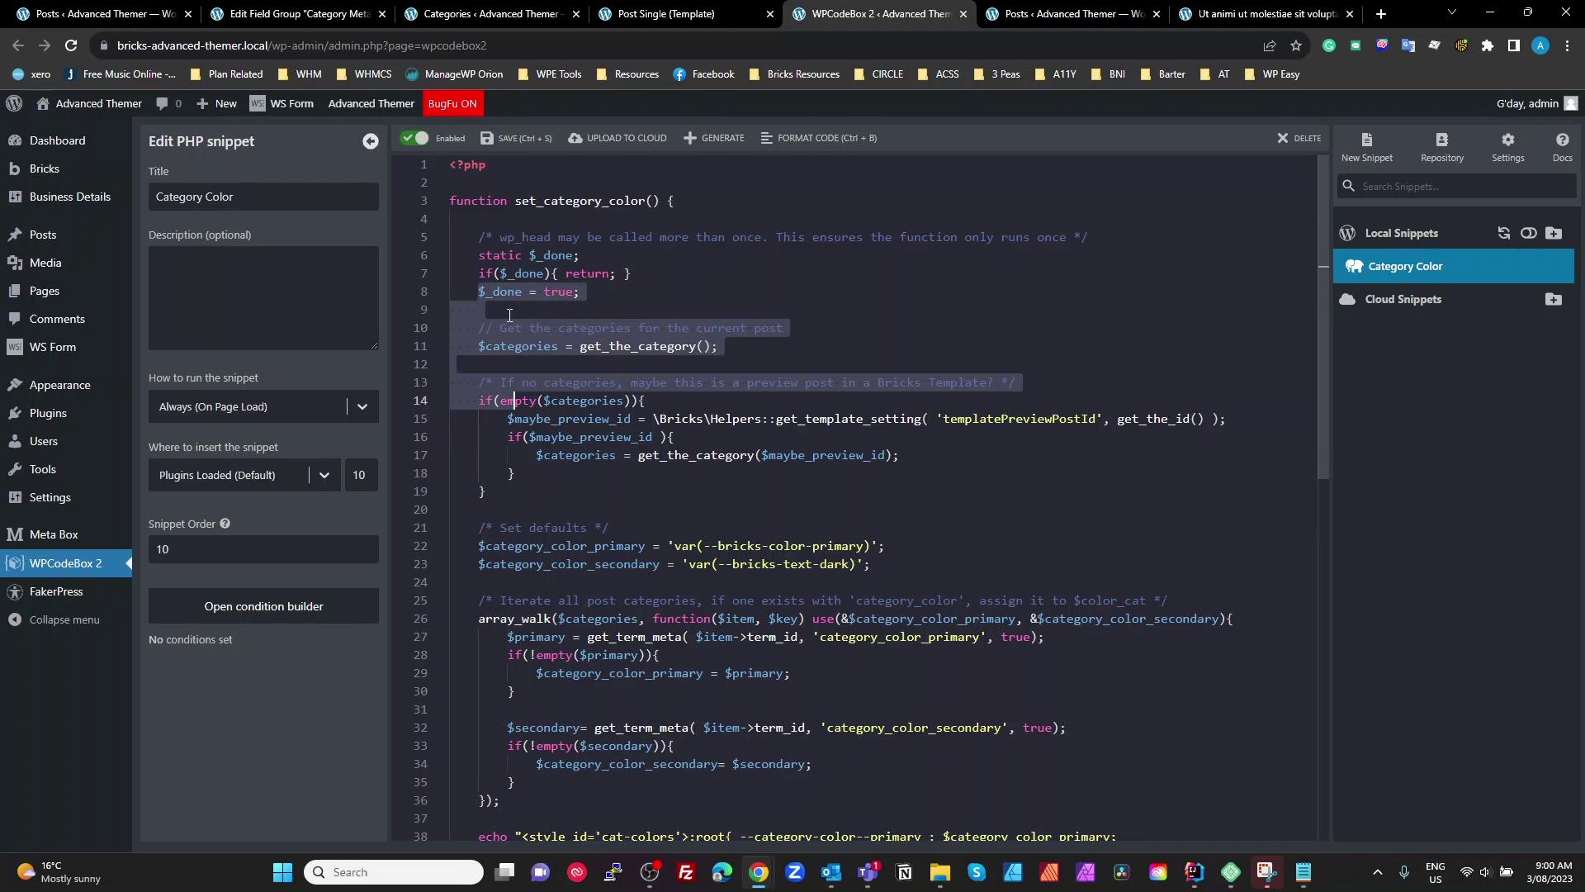
double_click(521, 274)
click(568, 309)
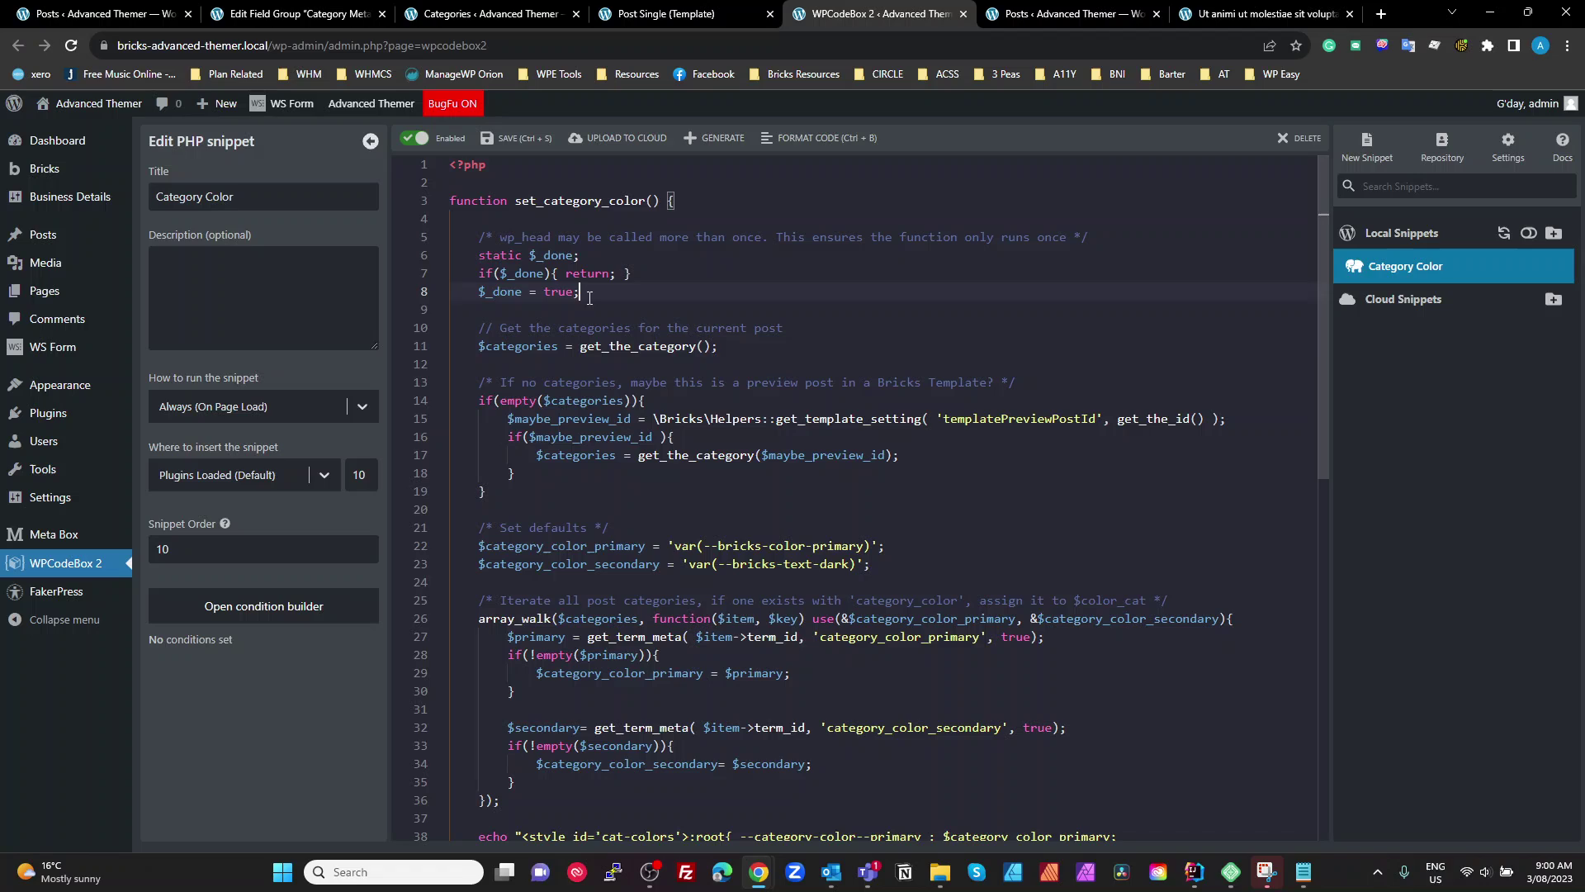
drag(581, 293, 476, 295)
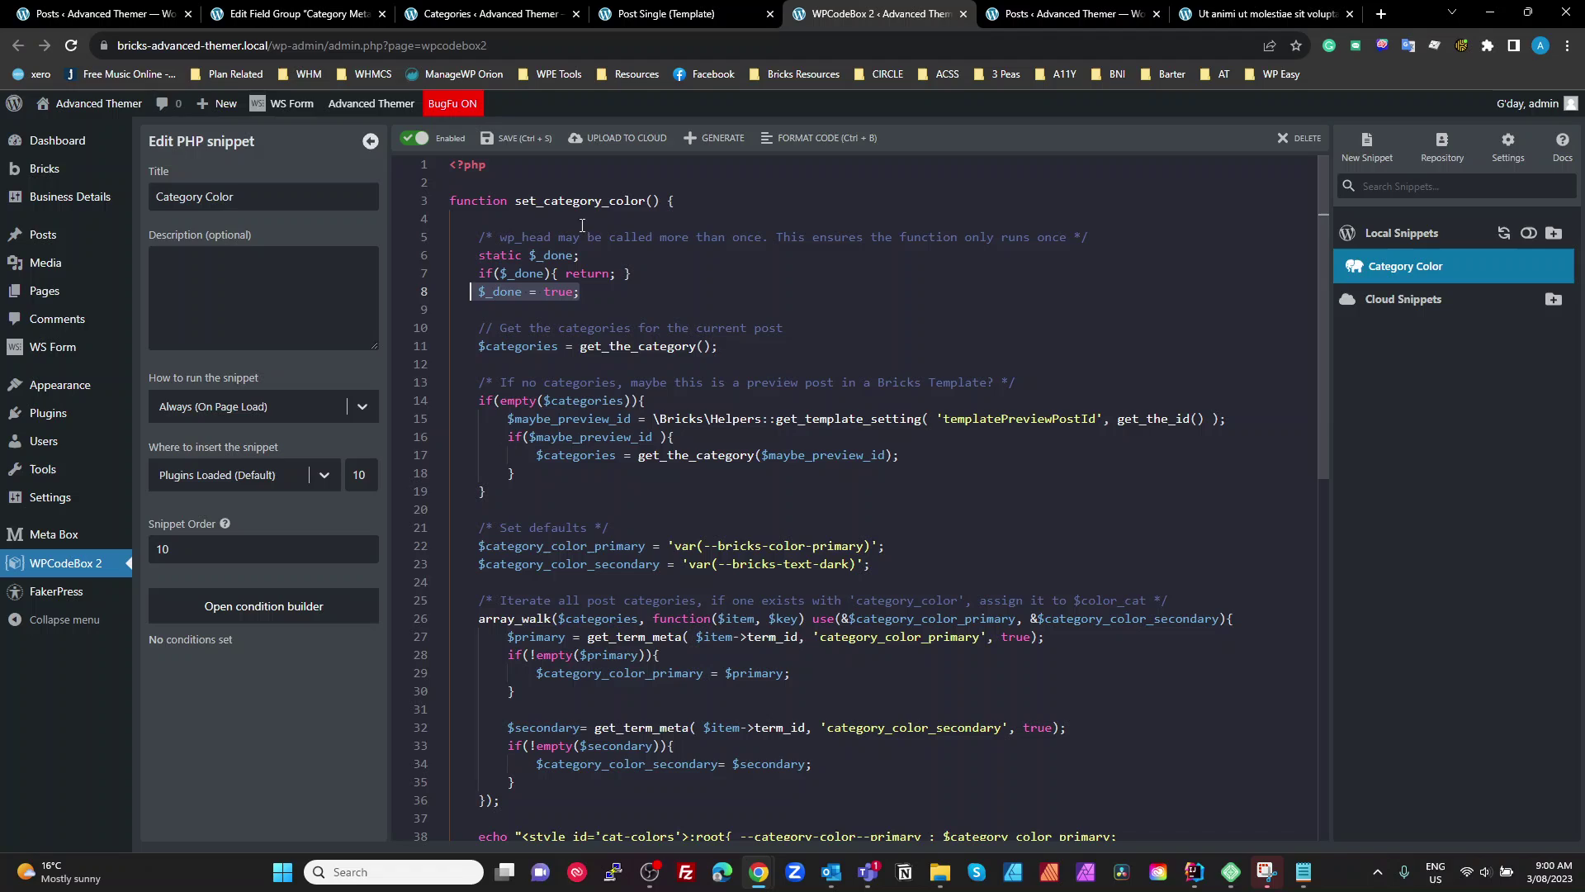
key(shift+Up)
key(shift+Up)
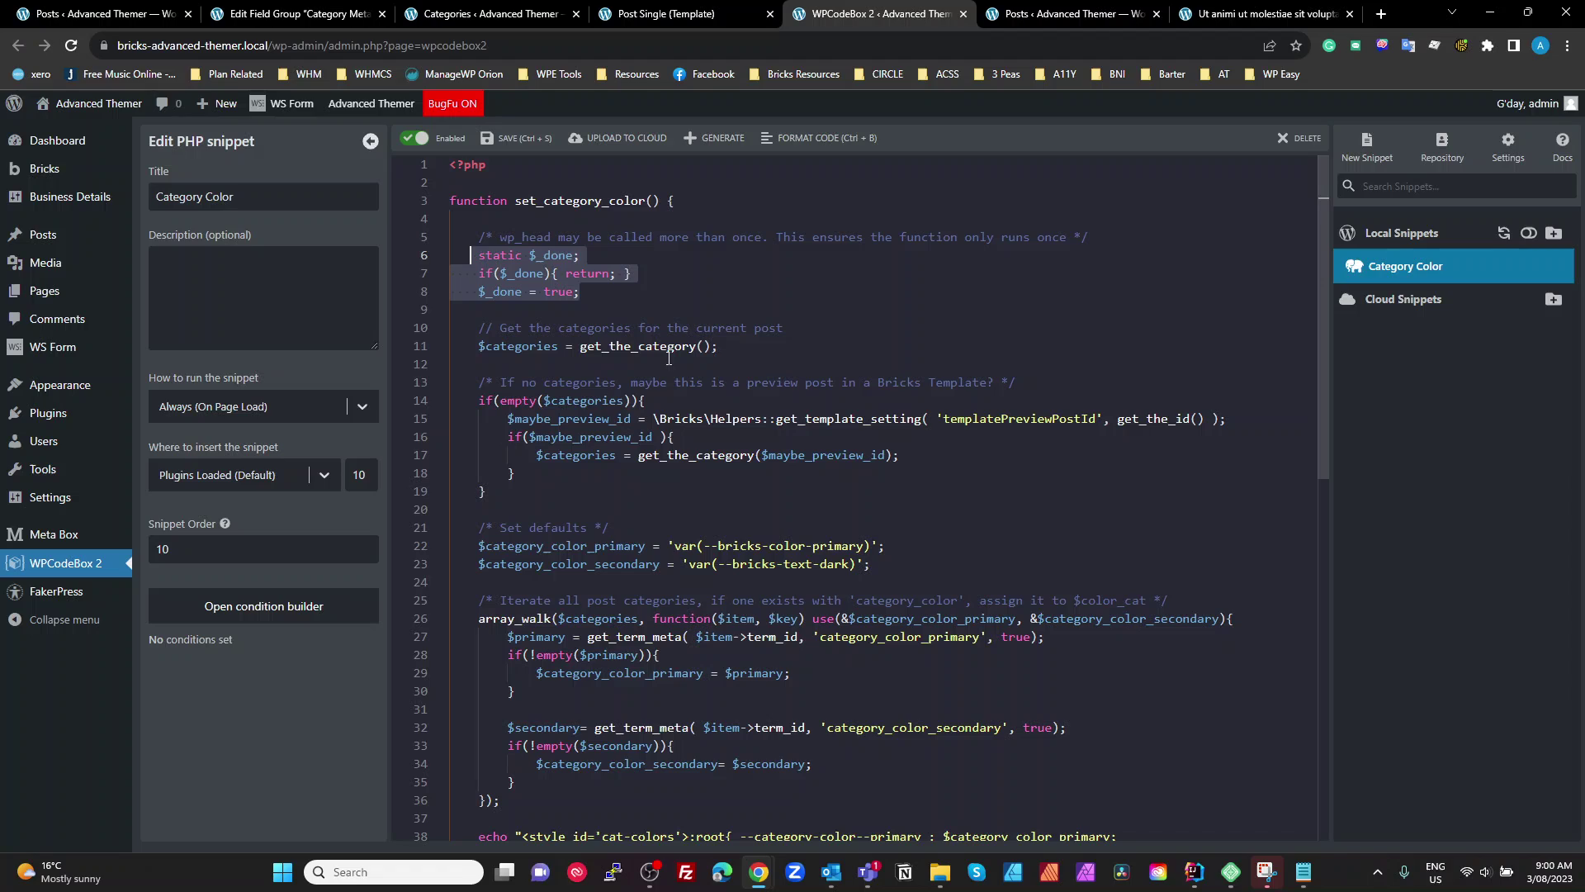
click(785, 309)
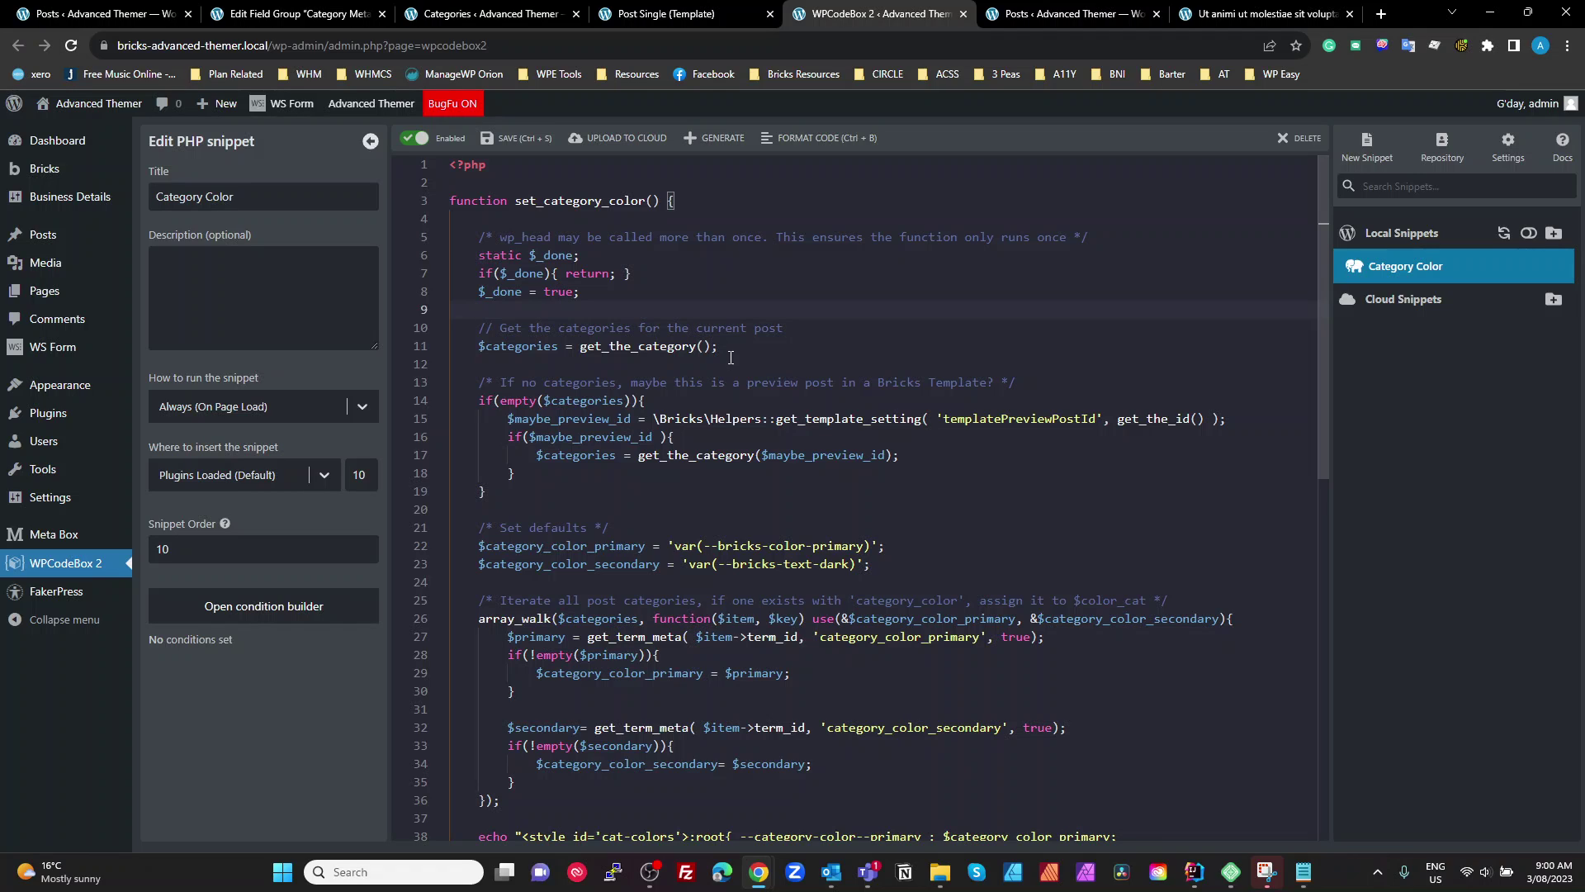
click(1263, 14)
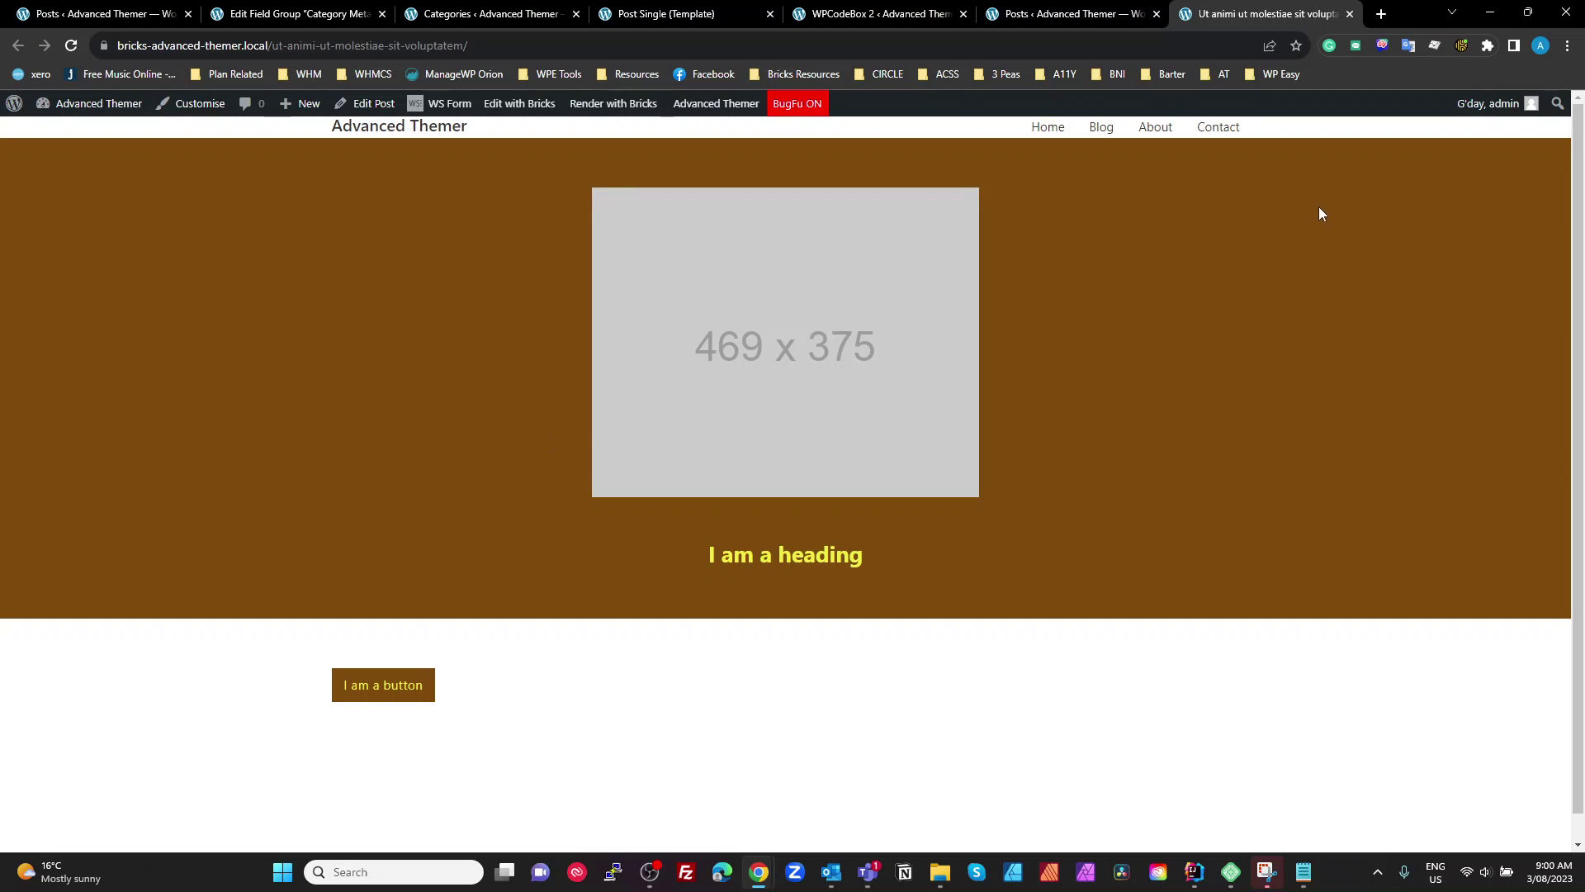
- Switch back to the Post Single template in the Bricks editor
mouse_move(900, 15)
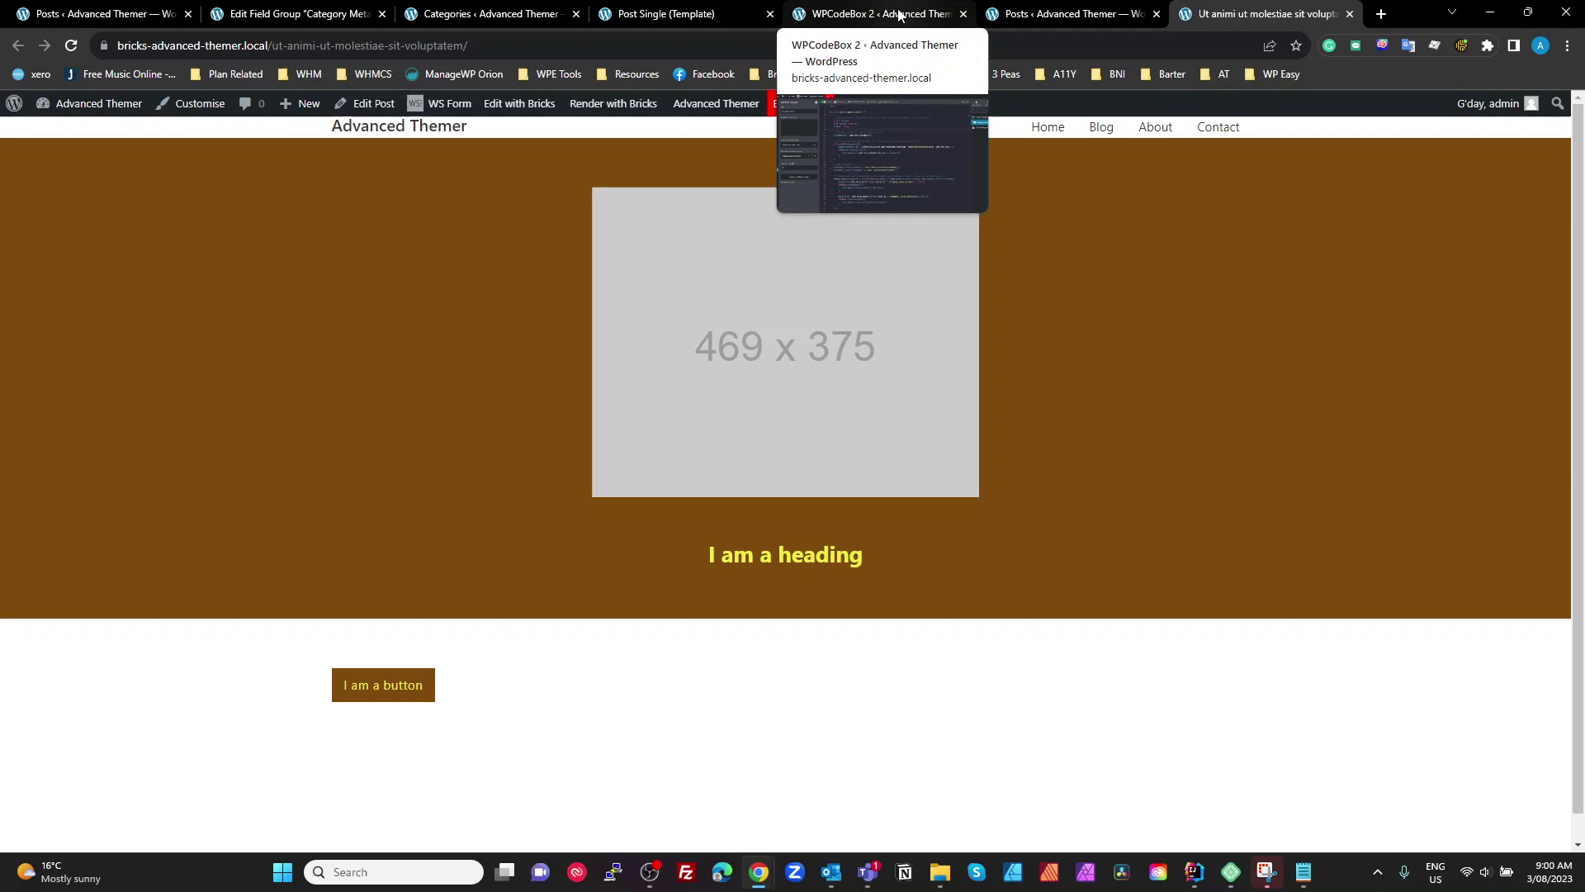
click(693, 14)
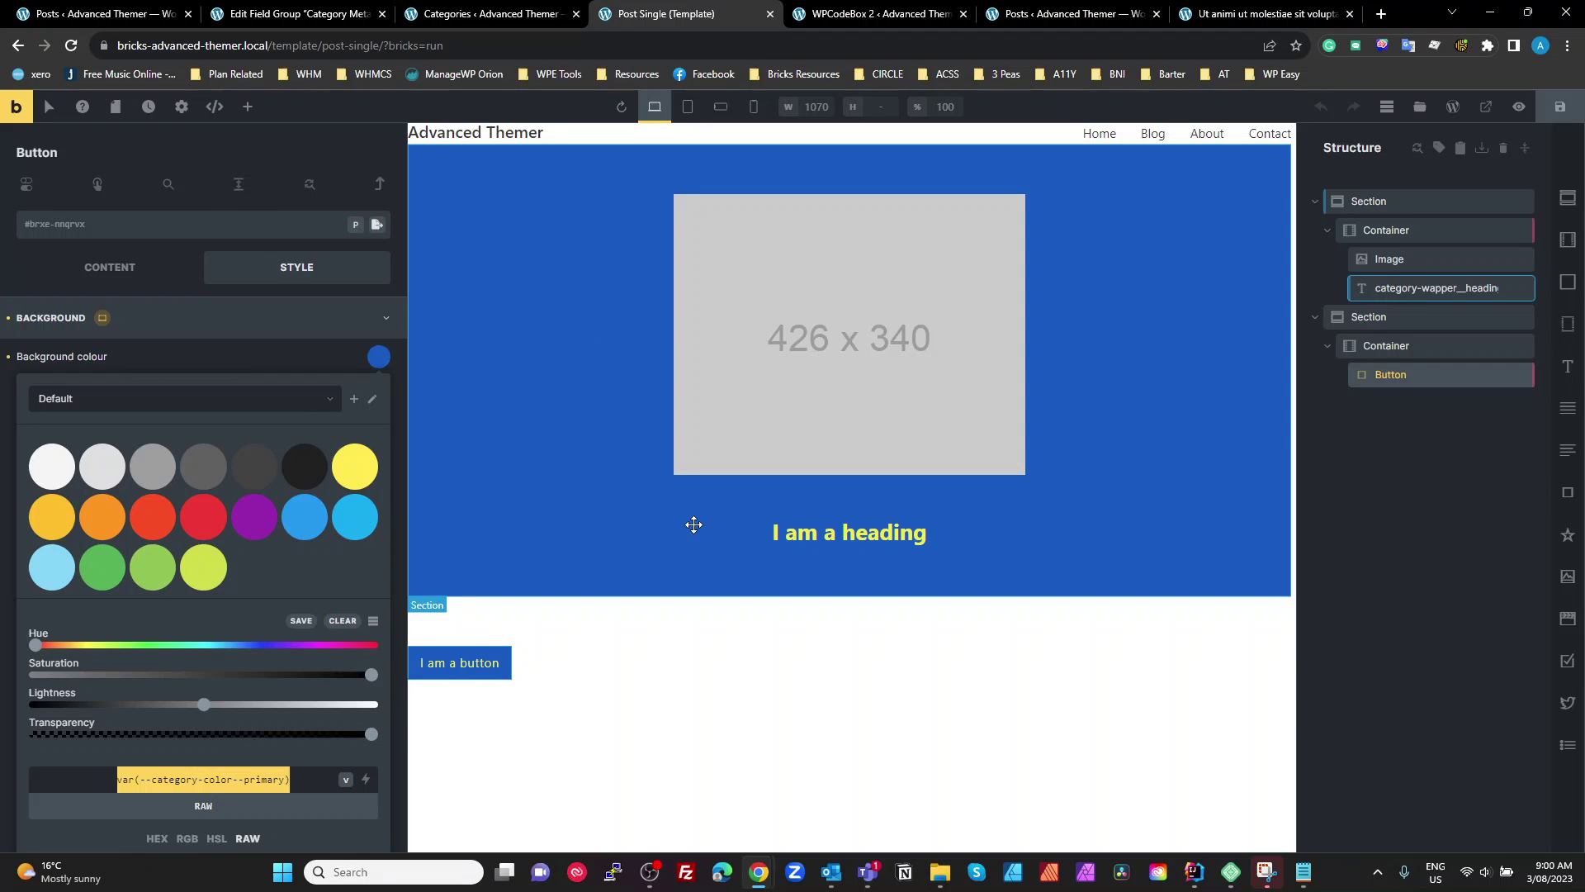
- Expand Template Settings > Populate Content and check the post's front-end page
click(175, 109)
click(78, 283)
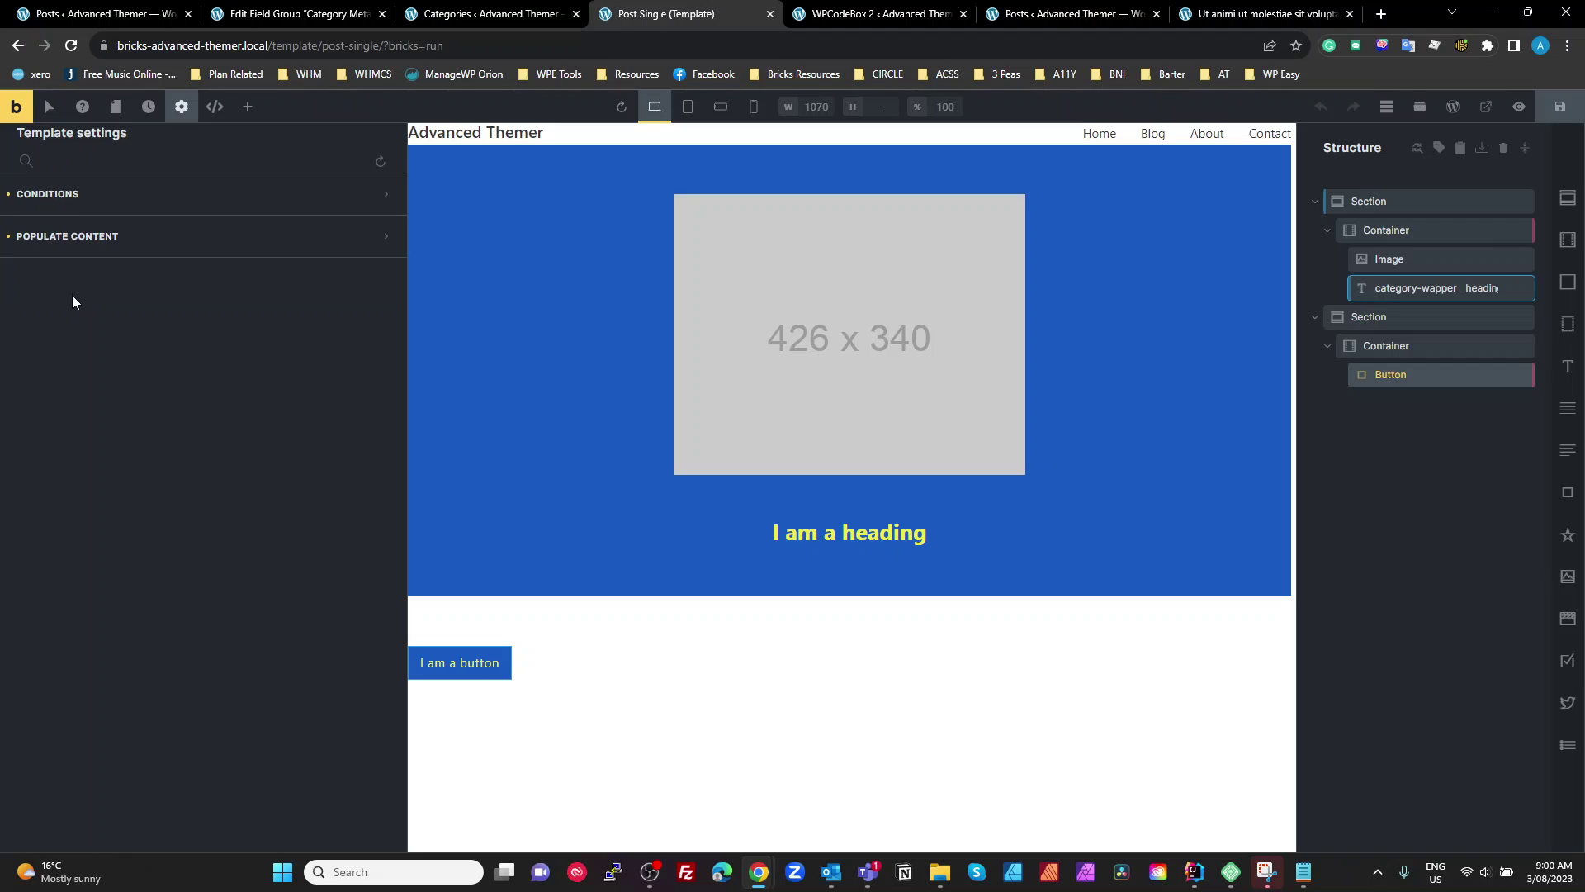
click(78, 242)
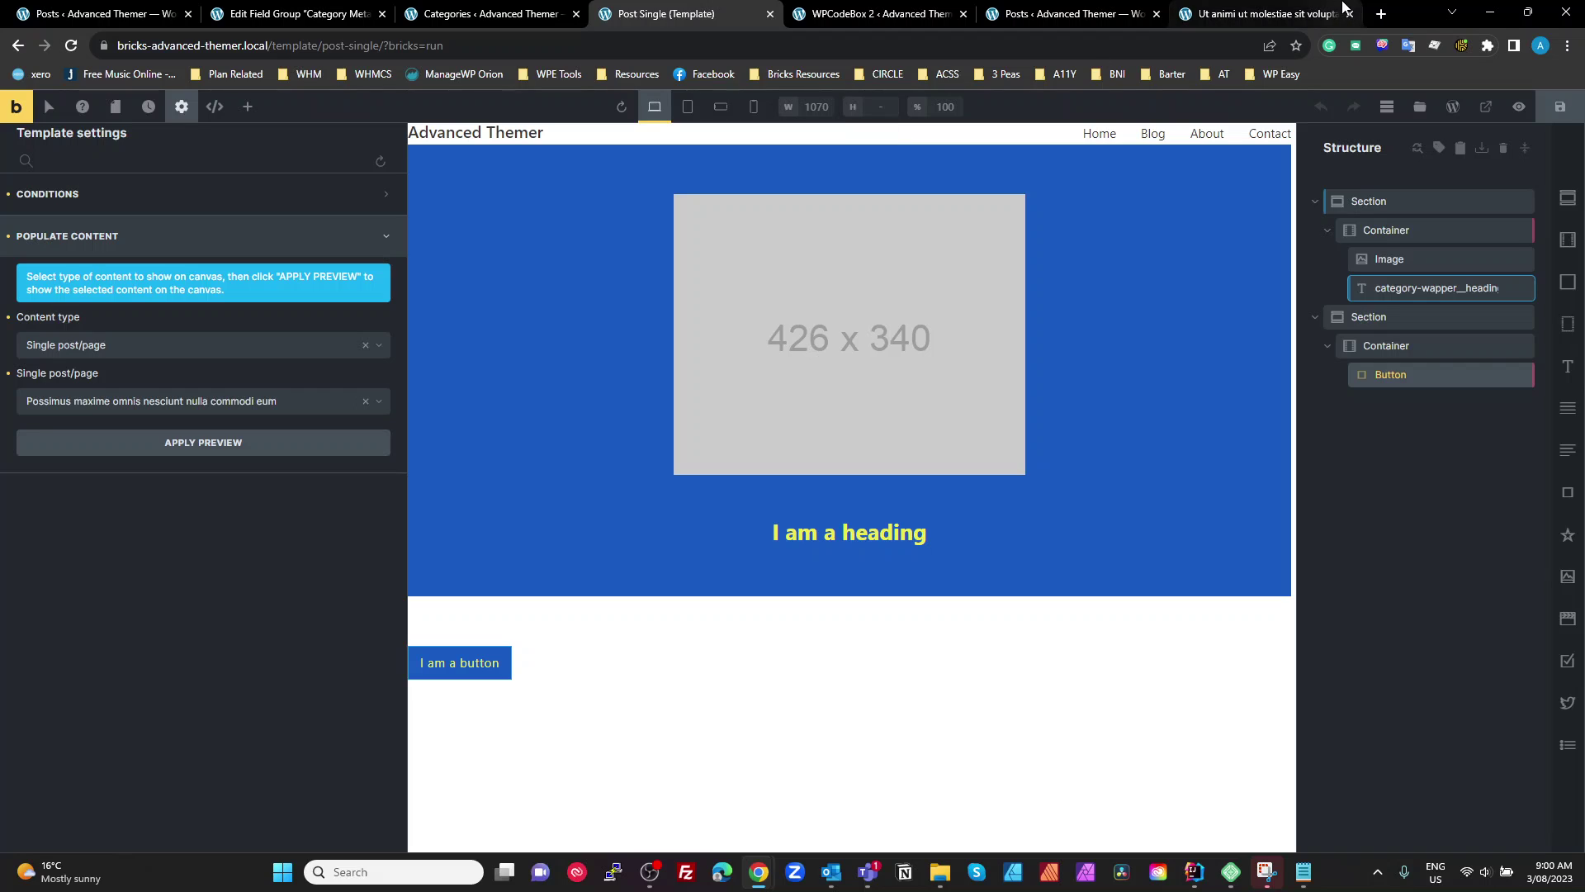
click(1276, 14)
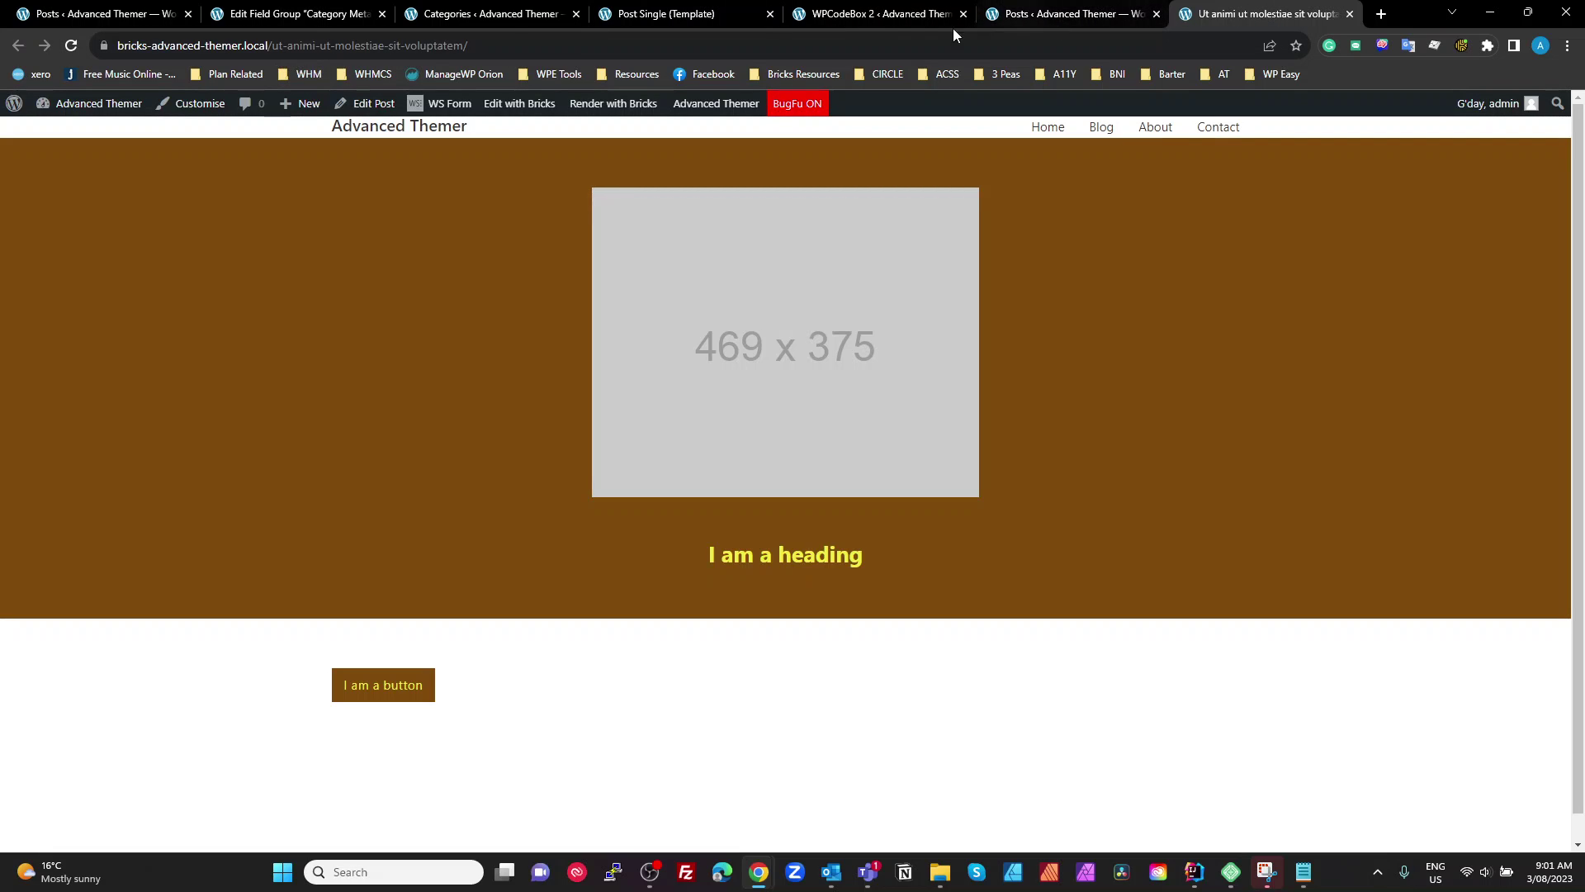
click(701, 16)
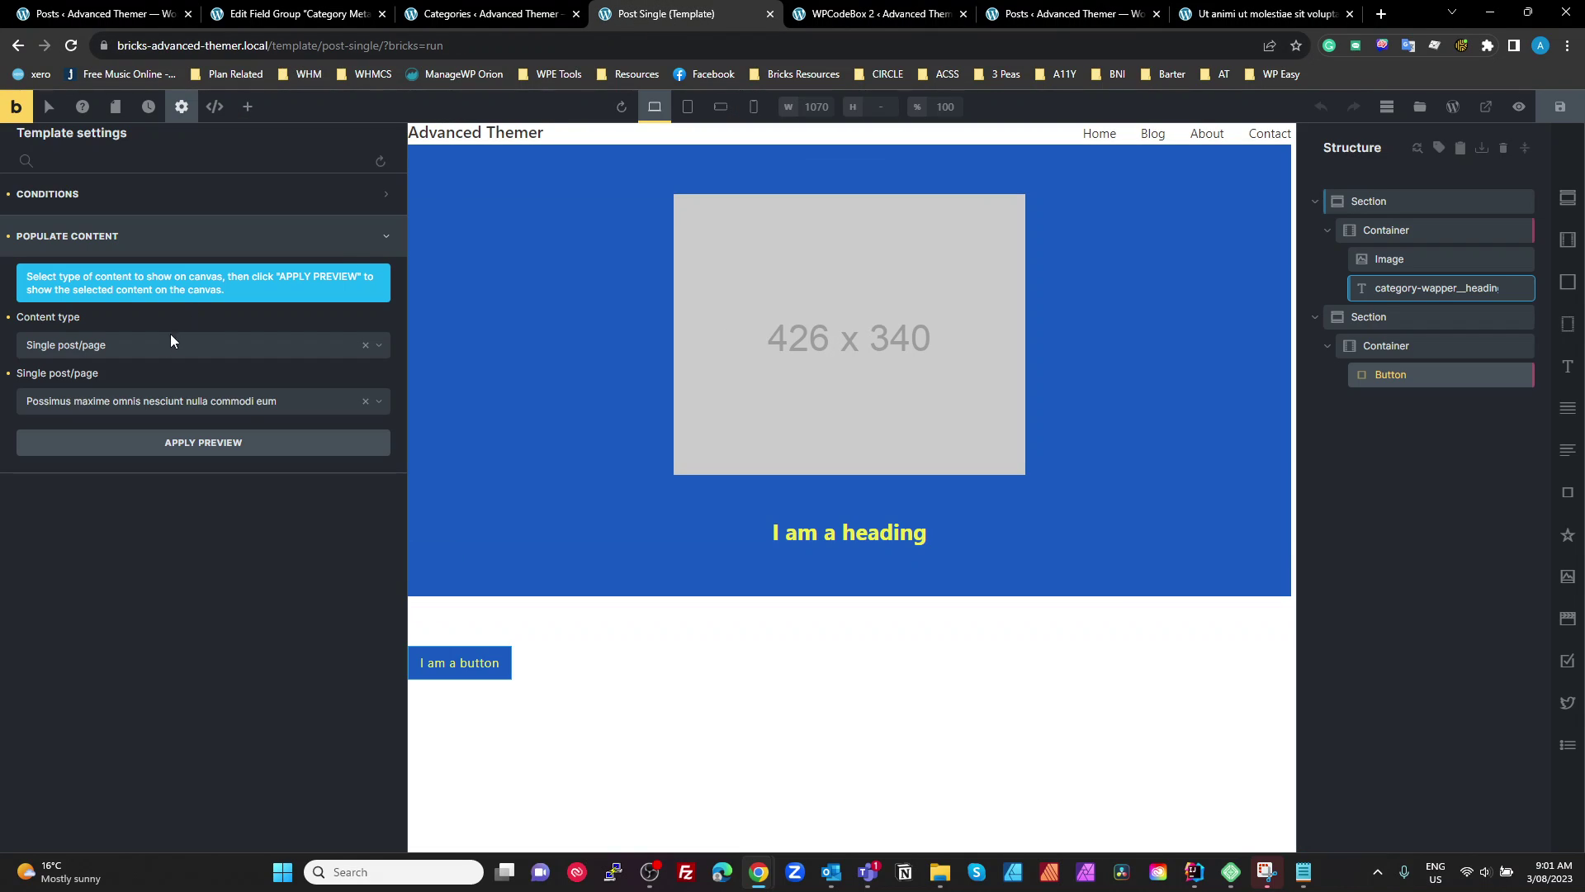
- Preview the template as the 'Ut animi ut molestiae sit voluptatem' post and compare with the live page
click(247, 404)
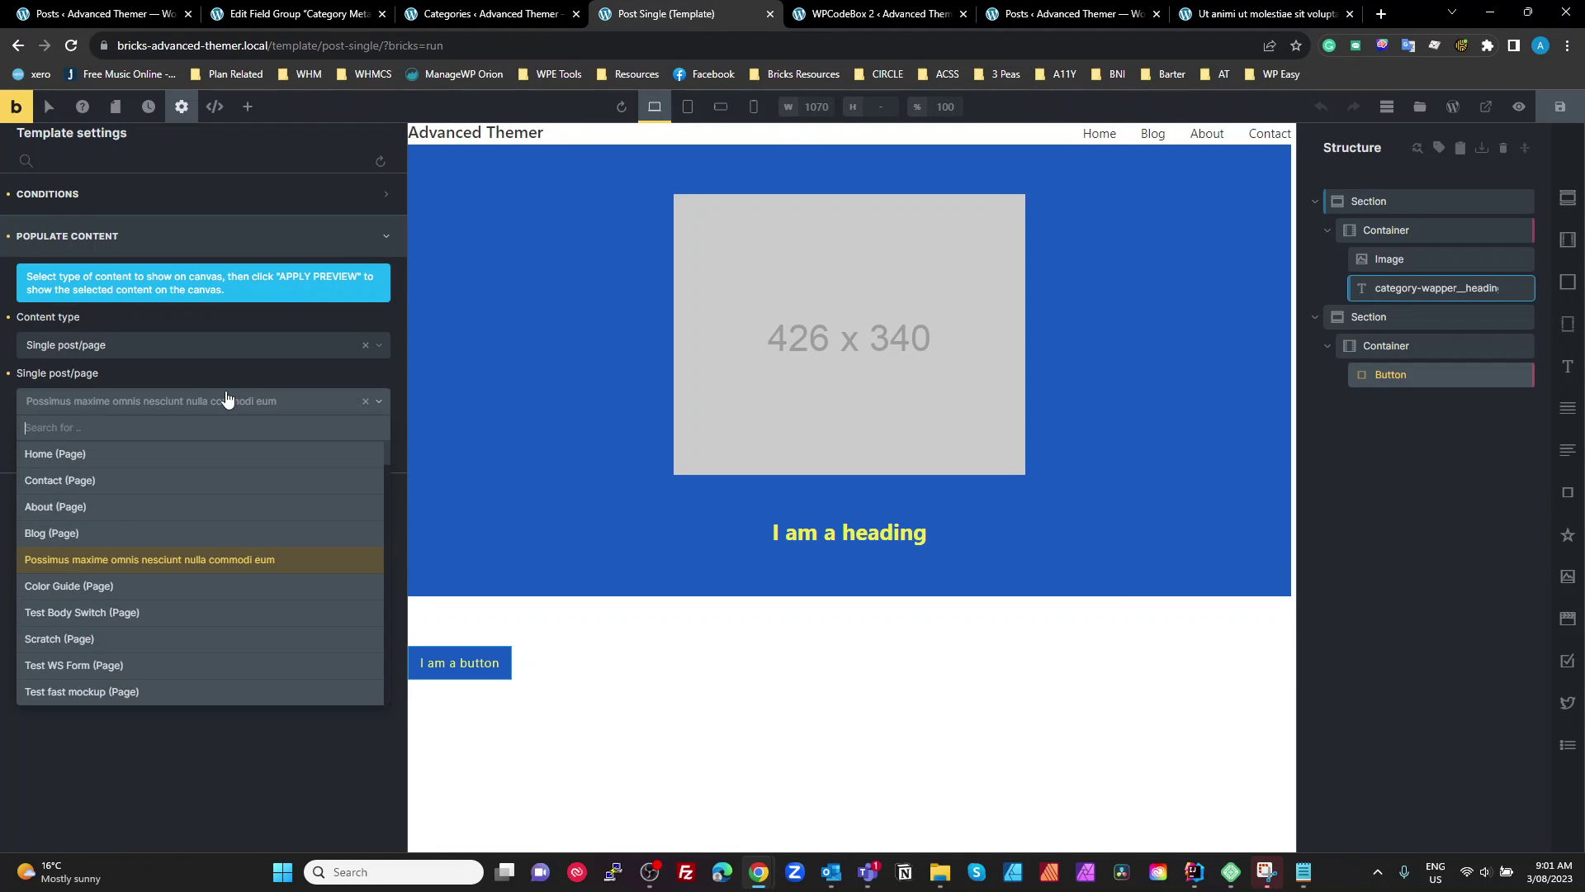
text(ut an)
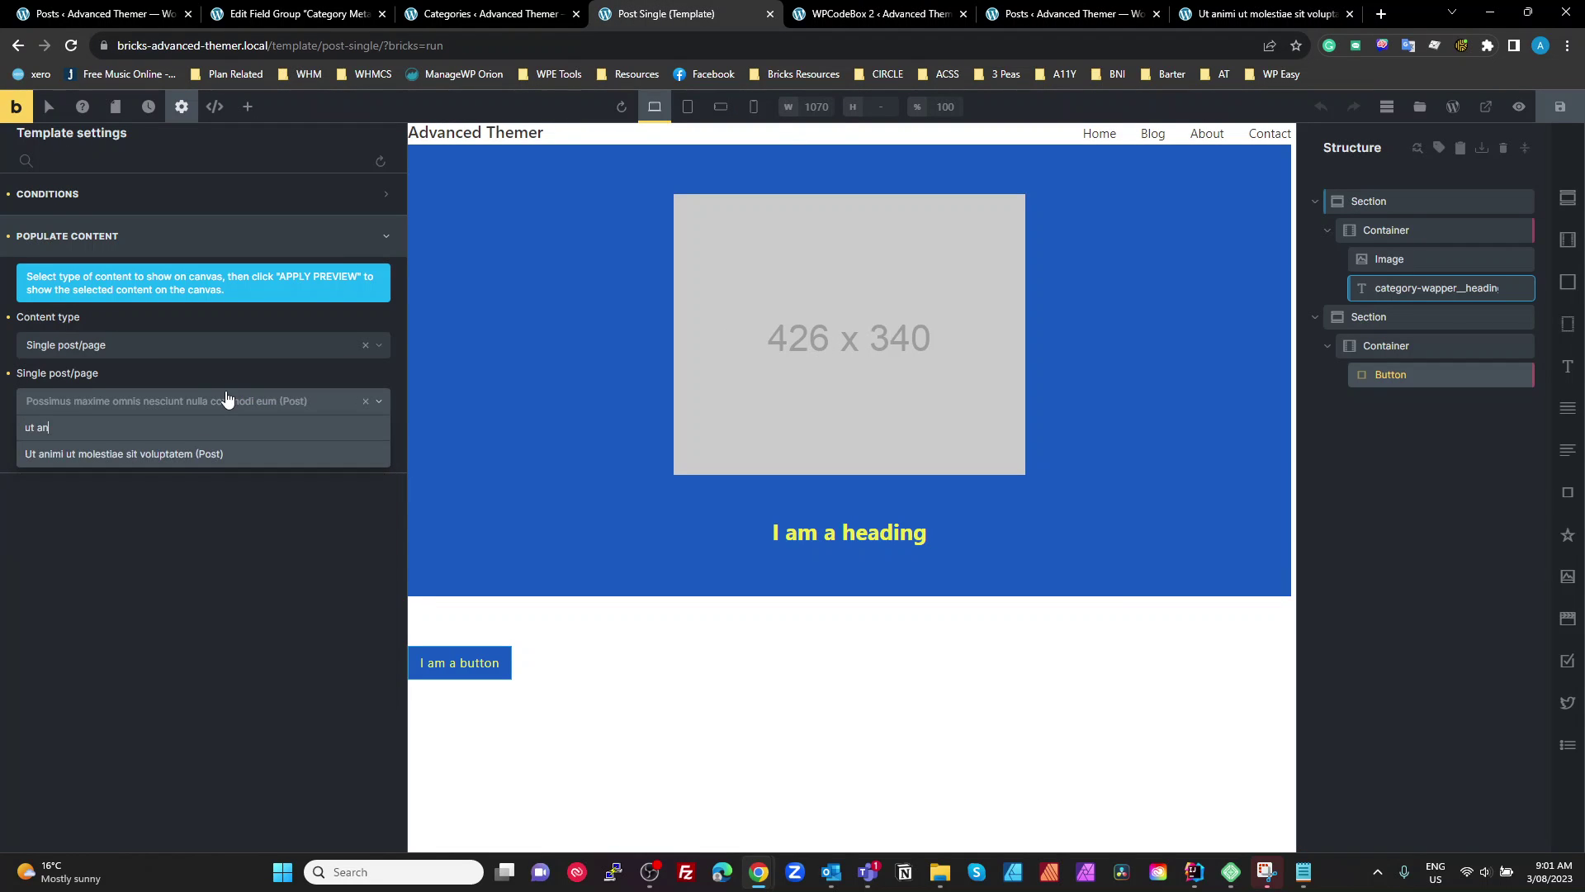
click(208, 453)
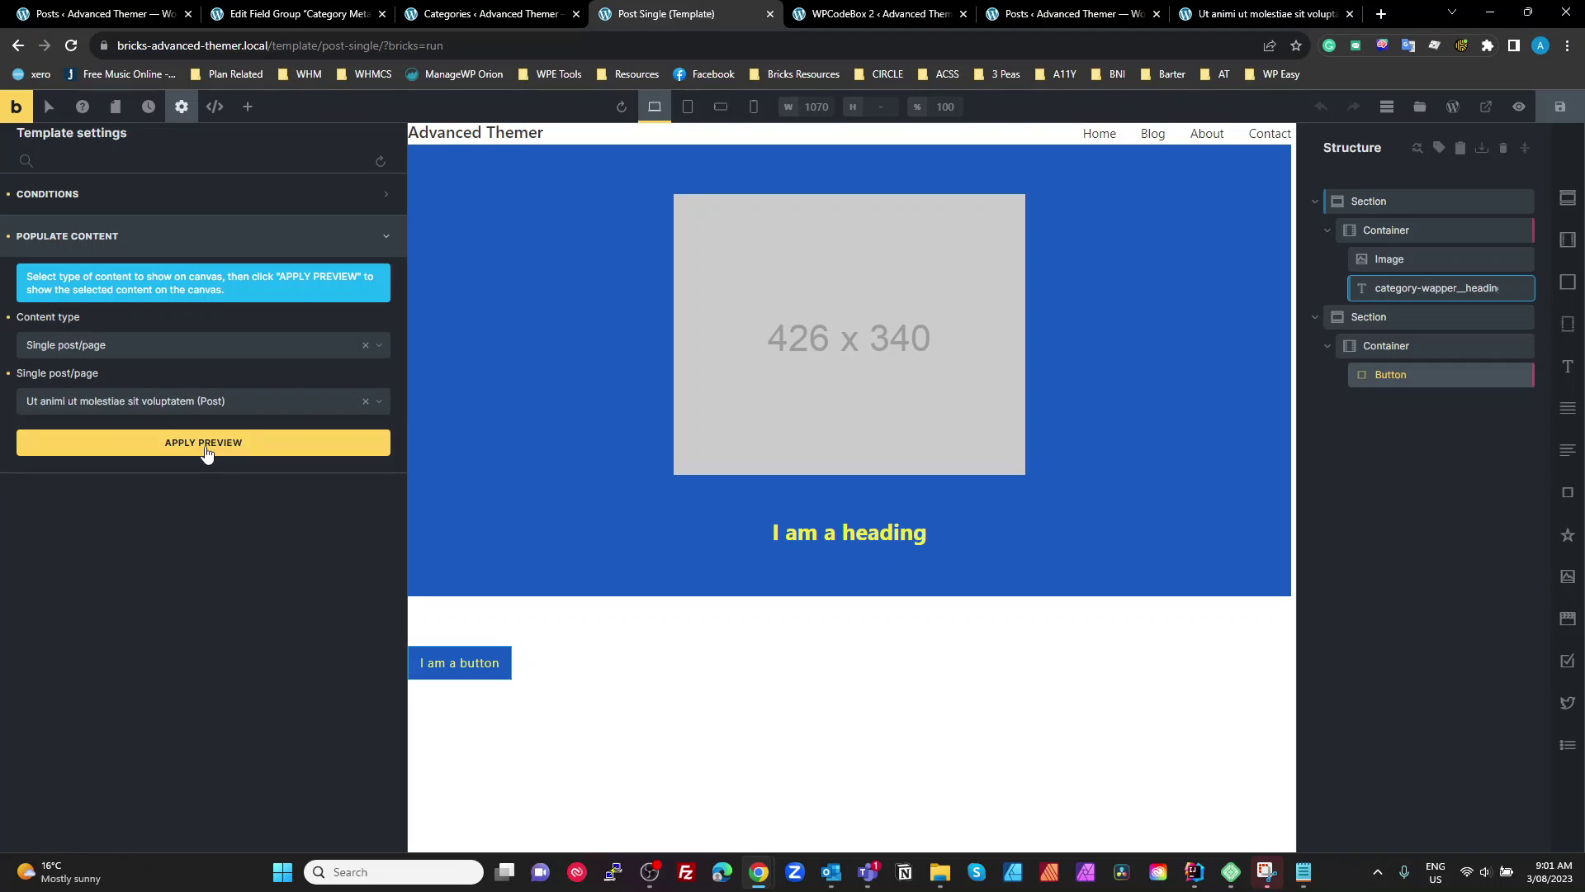
click(206, 451)
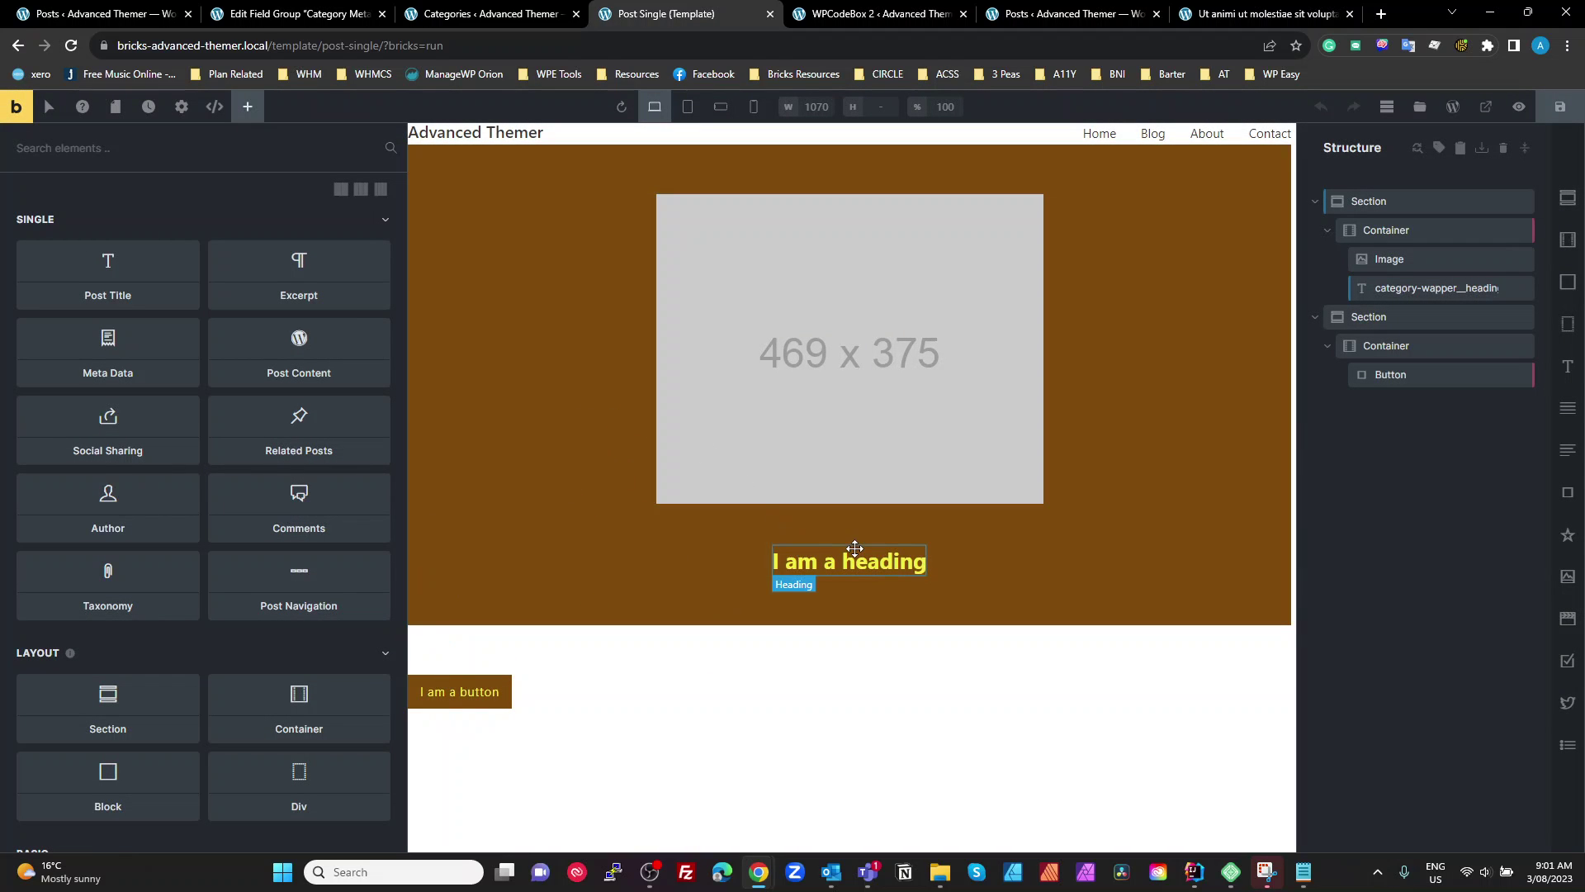
click(1256, 20)
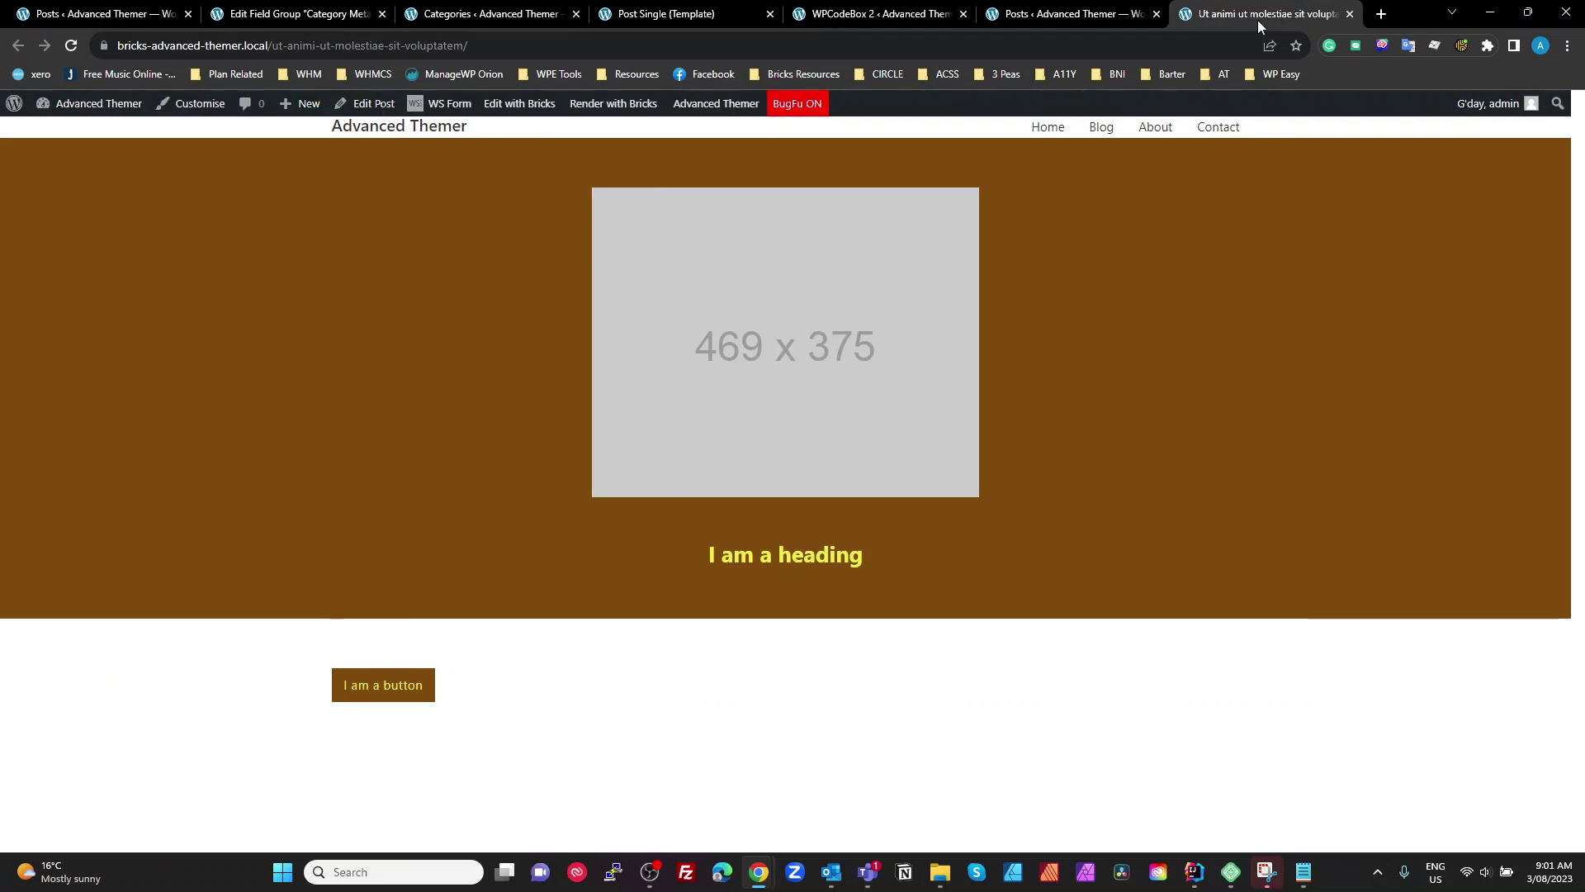
click(705, 15)
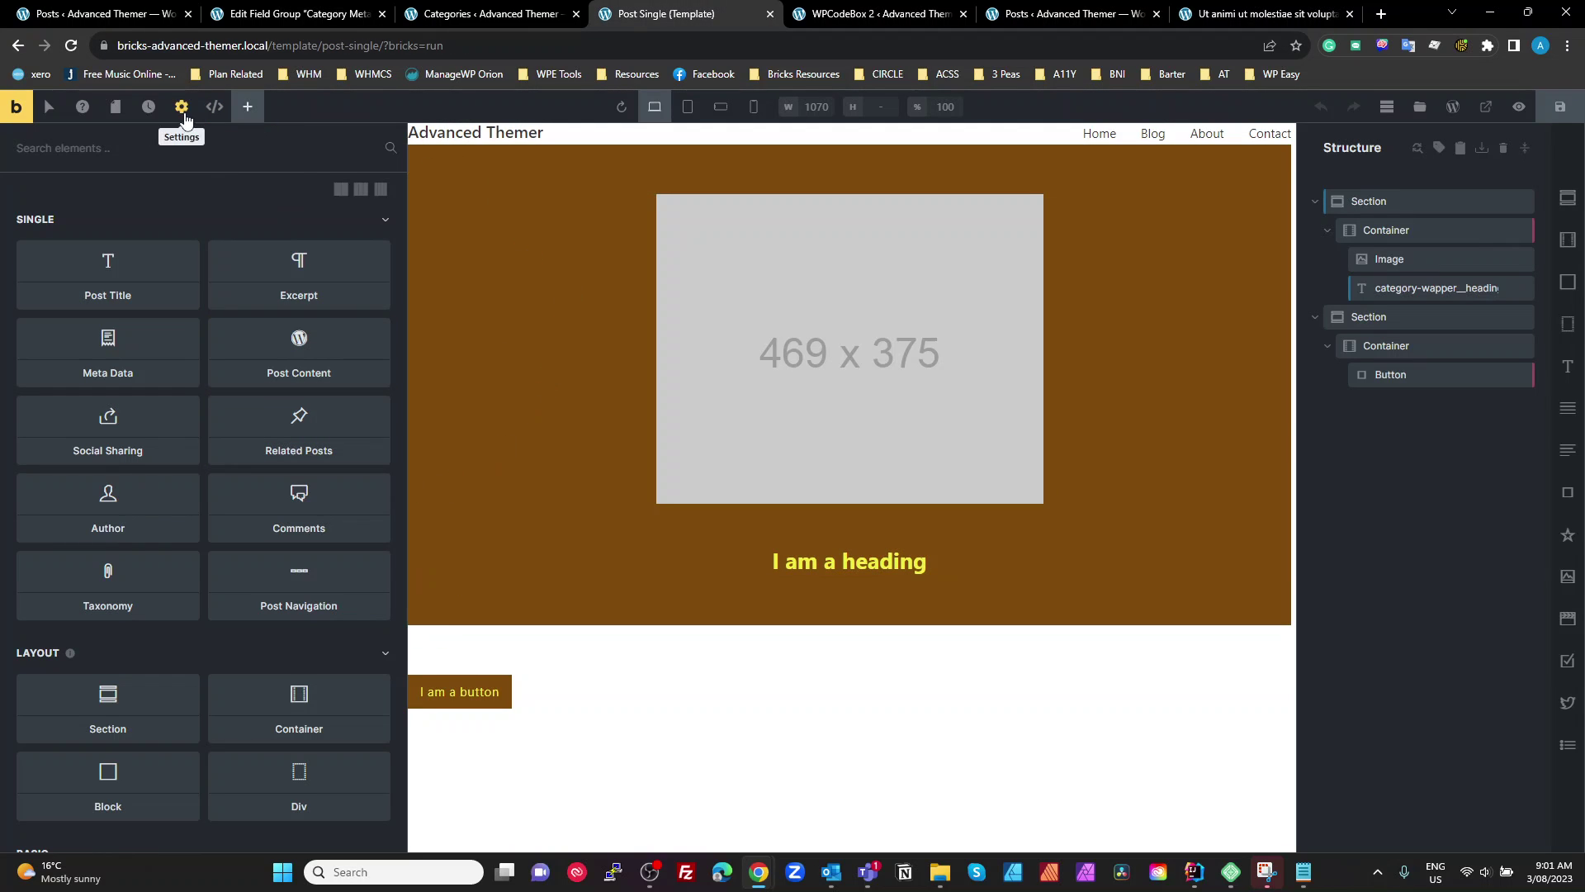
- Reapply the Populate Content preview post, then go to the Category Color snippet
click(181, 106)
click(108, 275)
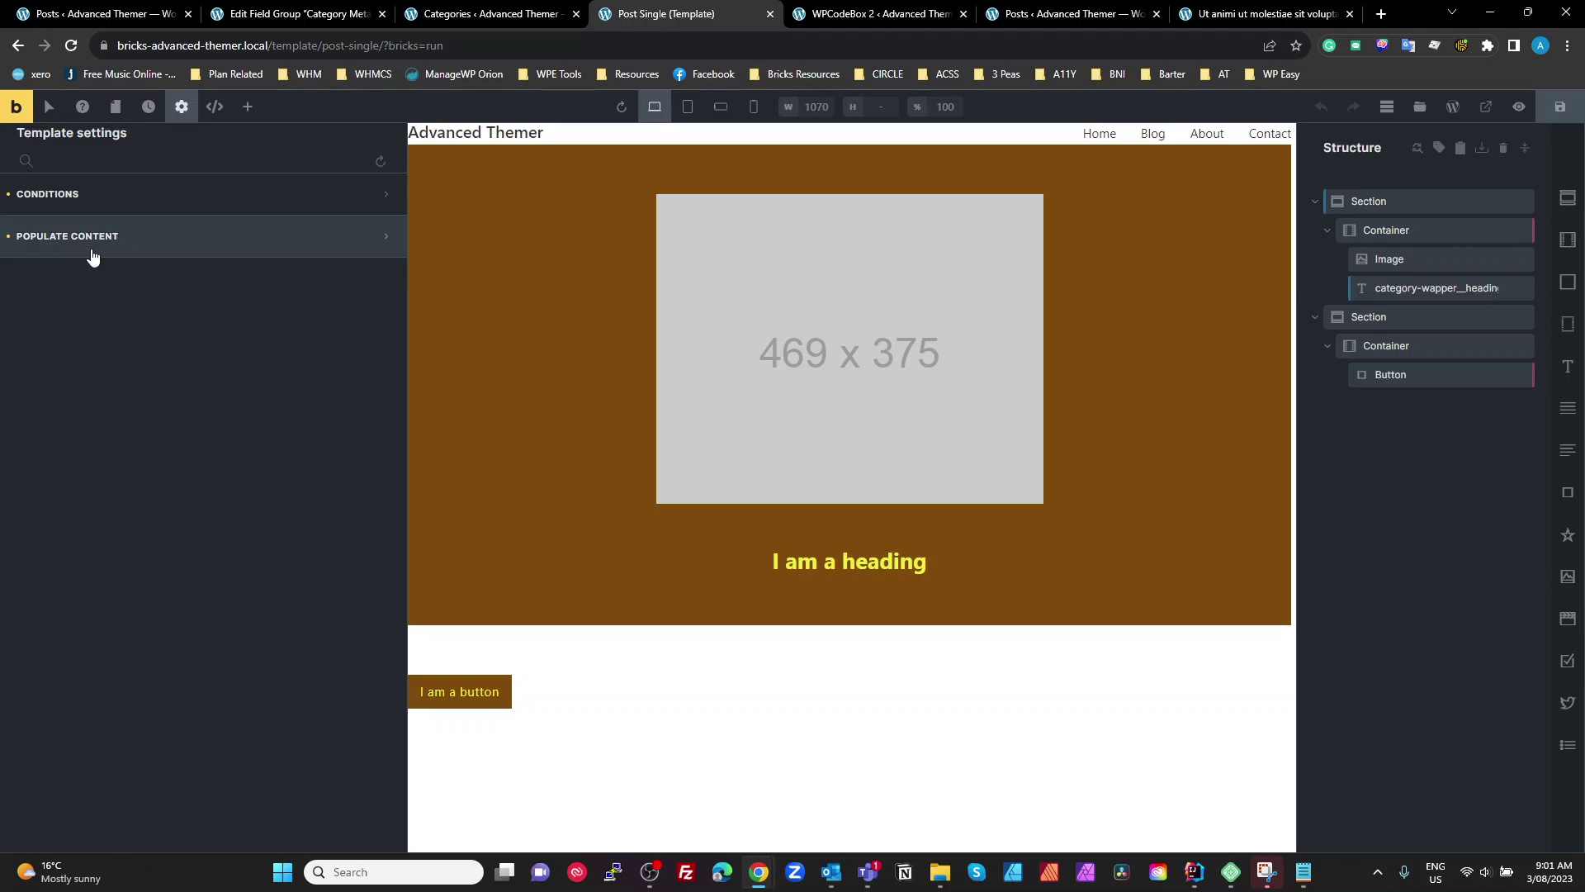
click(91, 240)
click(147, 439)
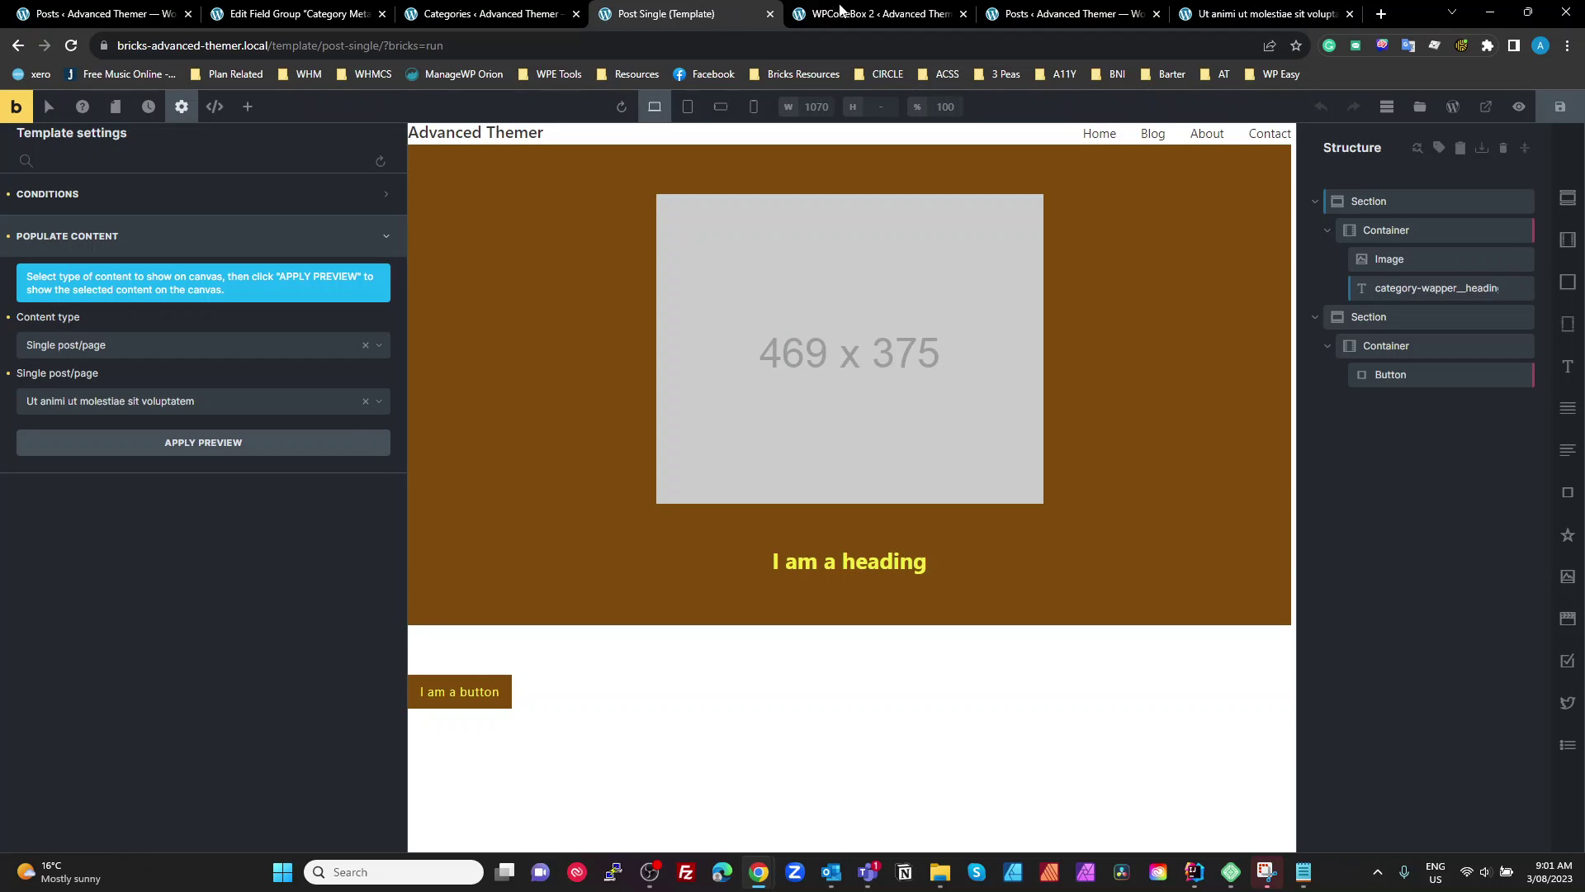
mouse_move(870, 13)
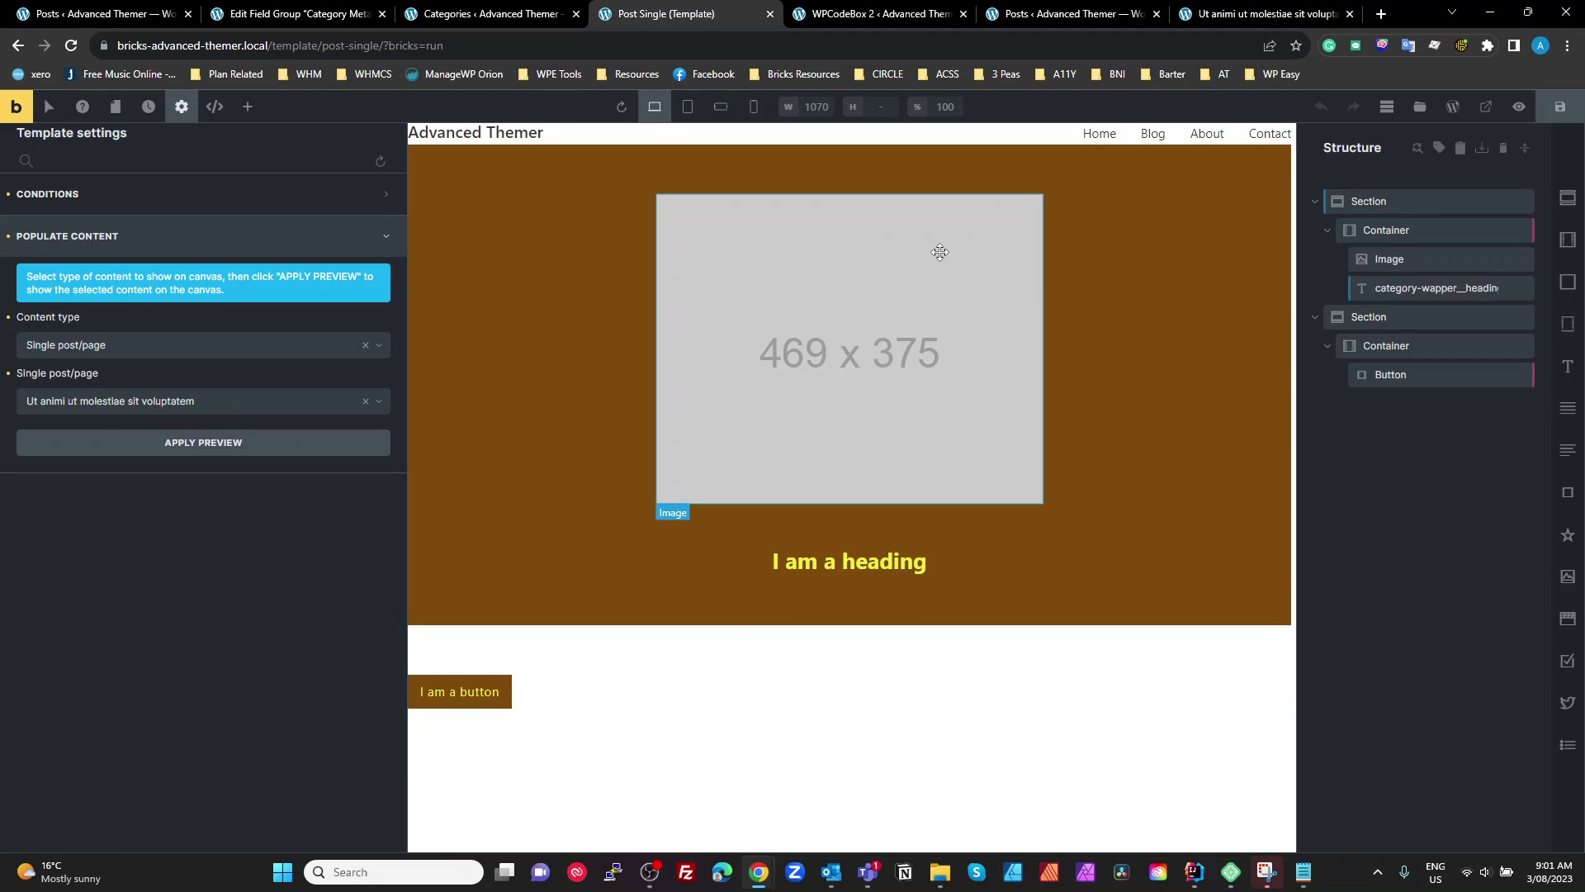
click(850, 11)
double_click(659, 348)
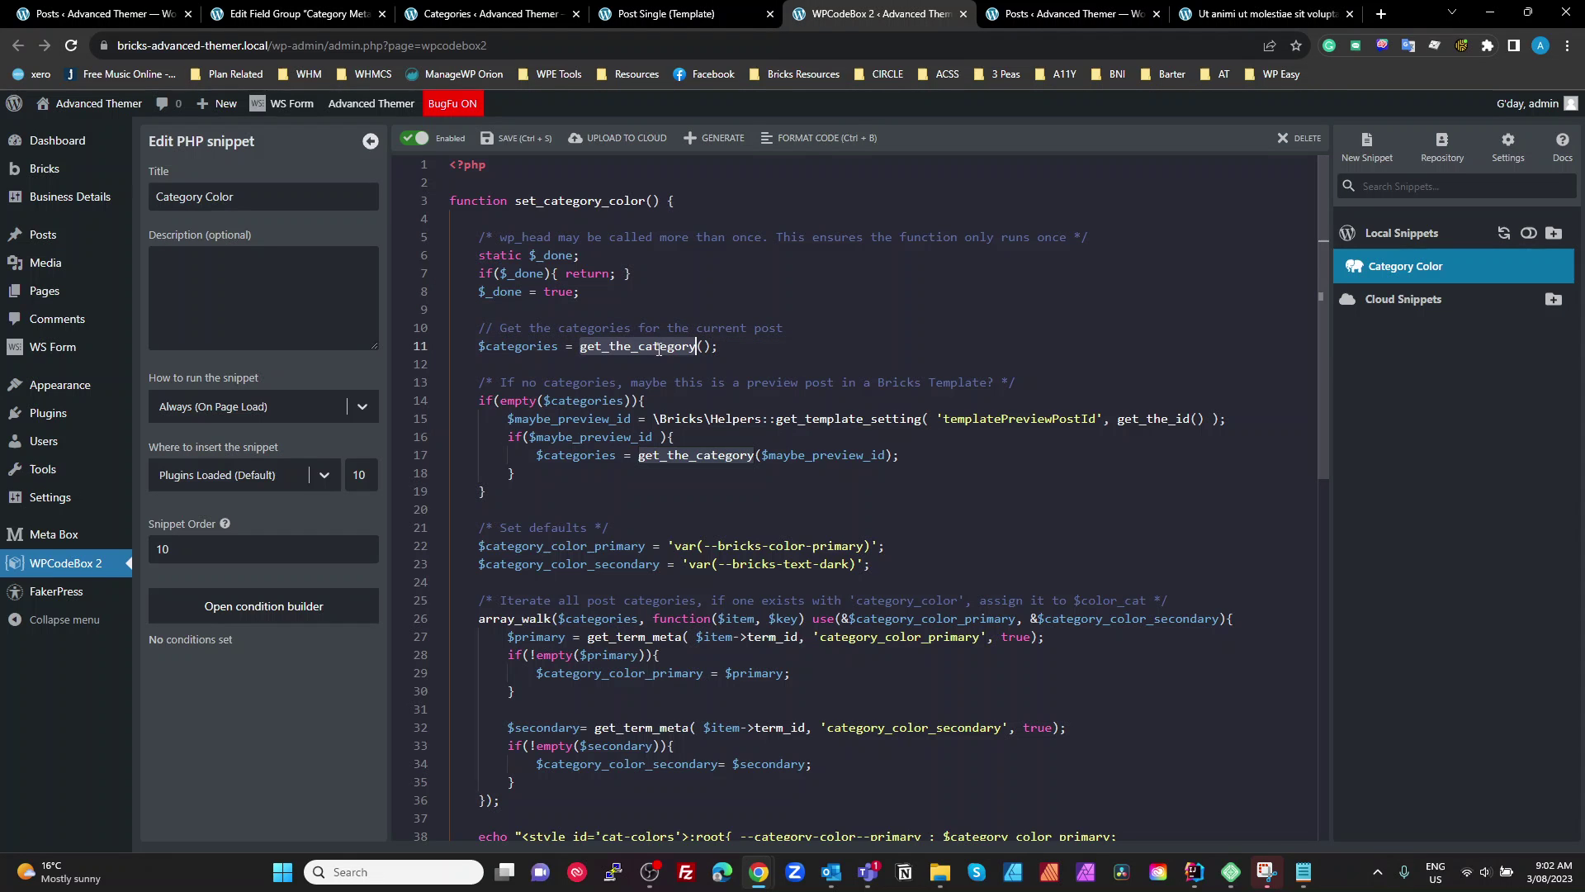
click(703, 347)
click(646, 16)
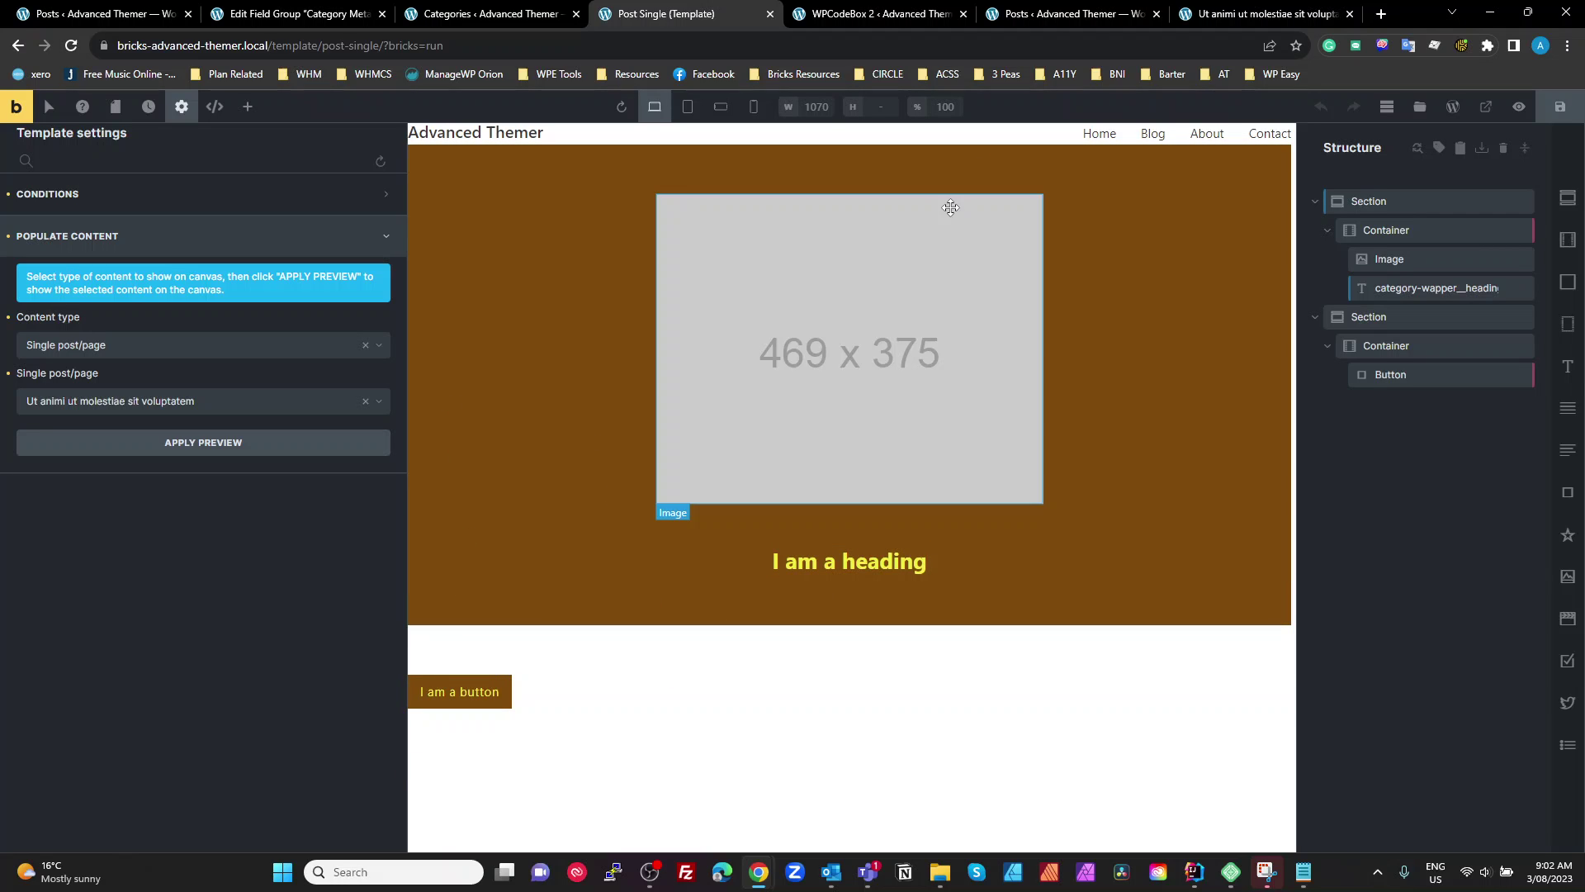
click(908, 18)
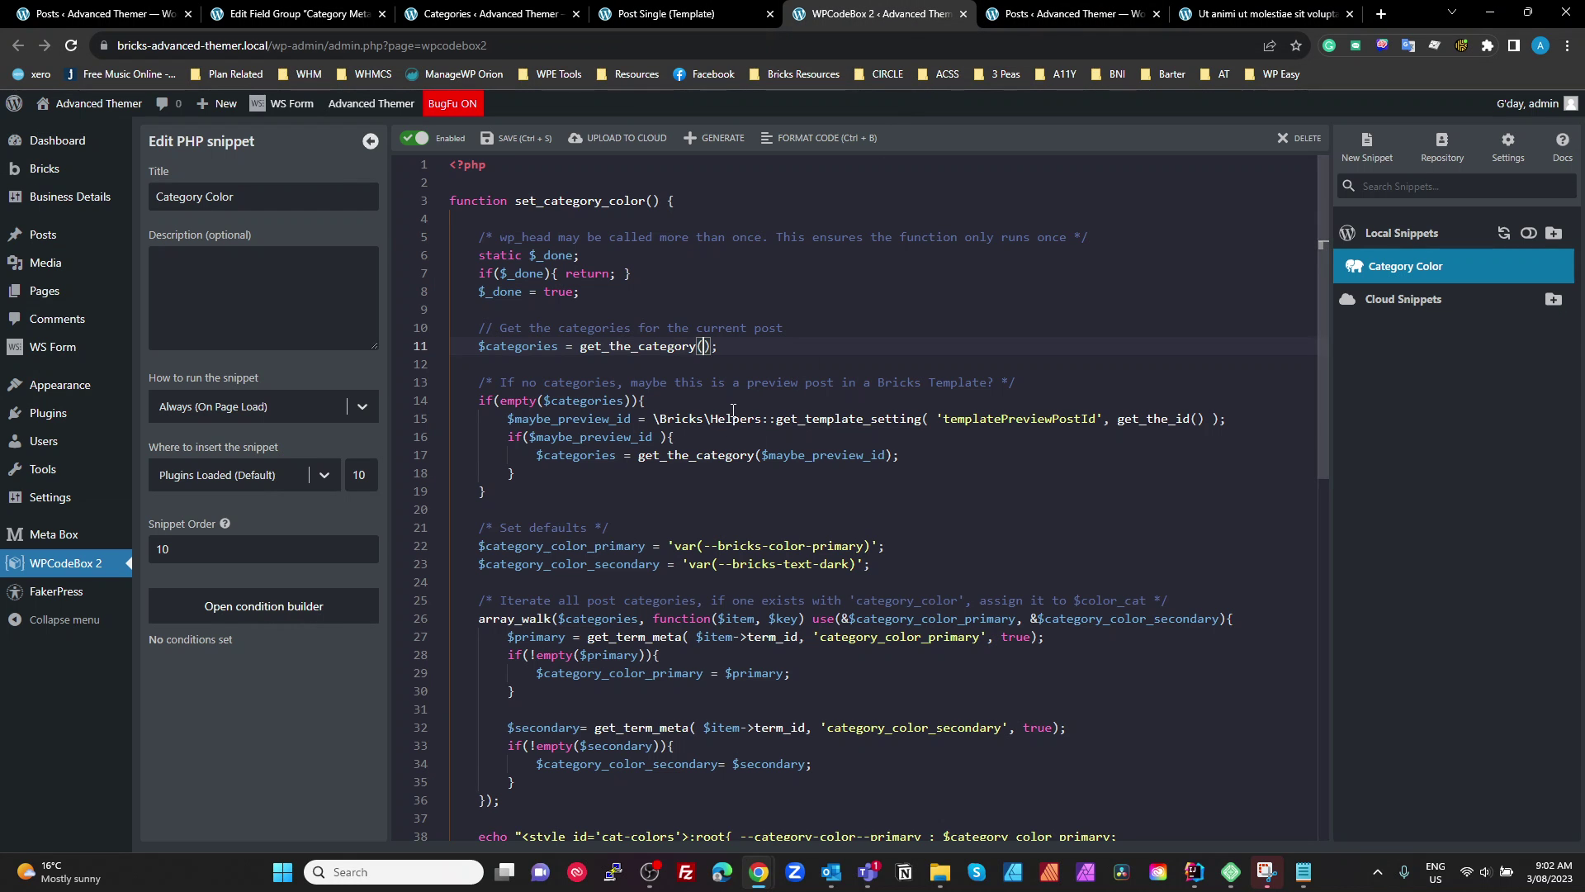
click(647, 382)
double_click(501, 346)
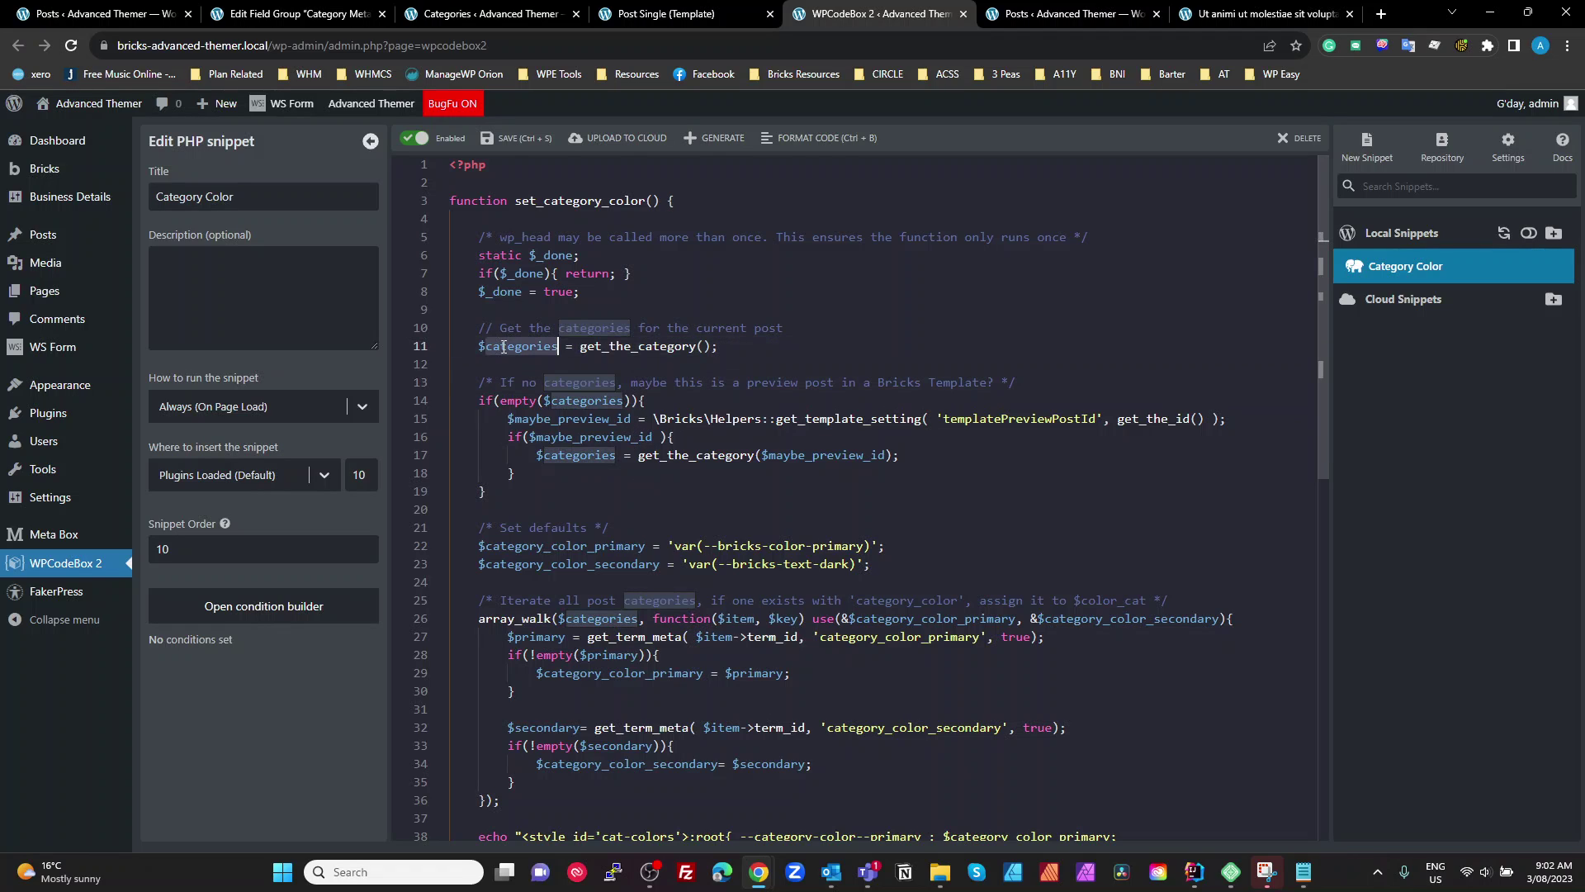
click(574, 402)
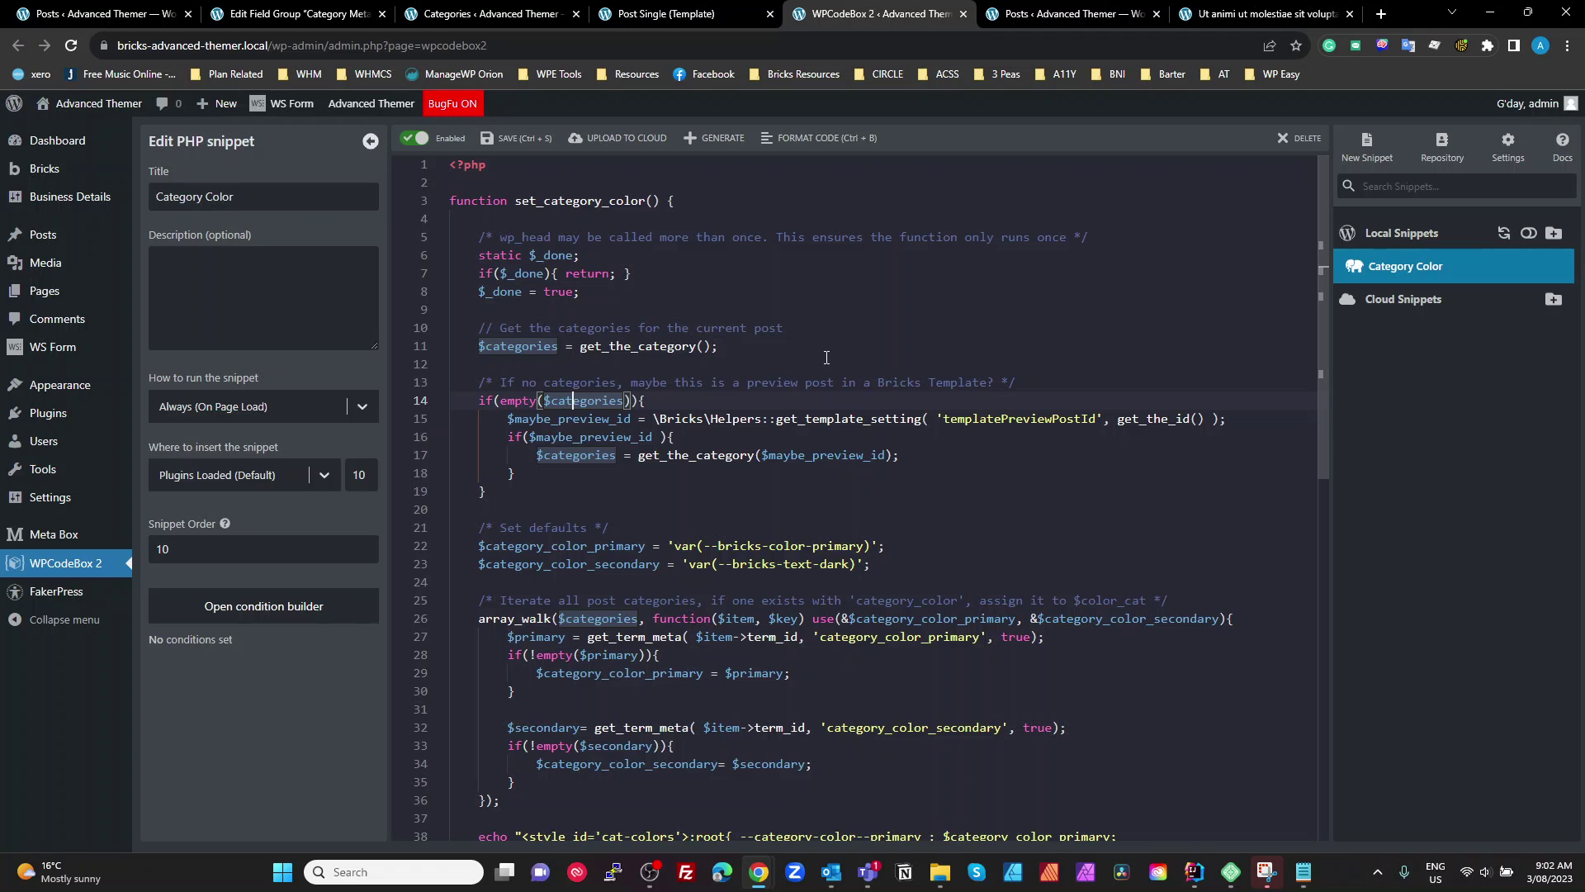
click(712, 474)
click(587, 419)
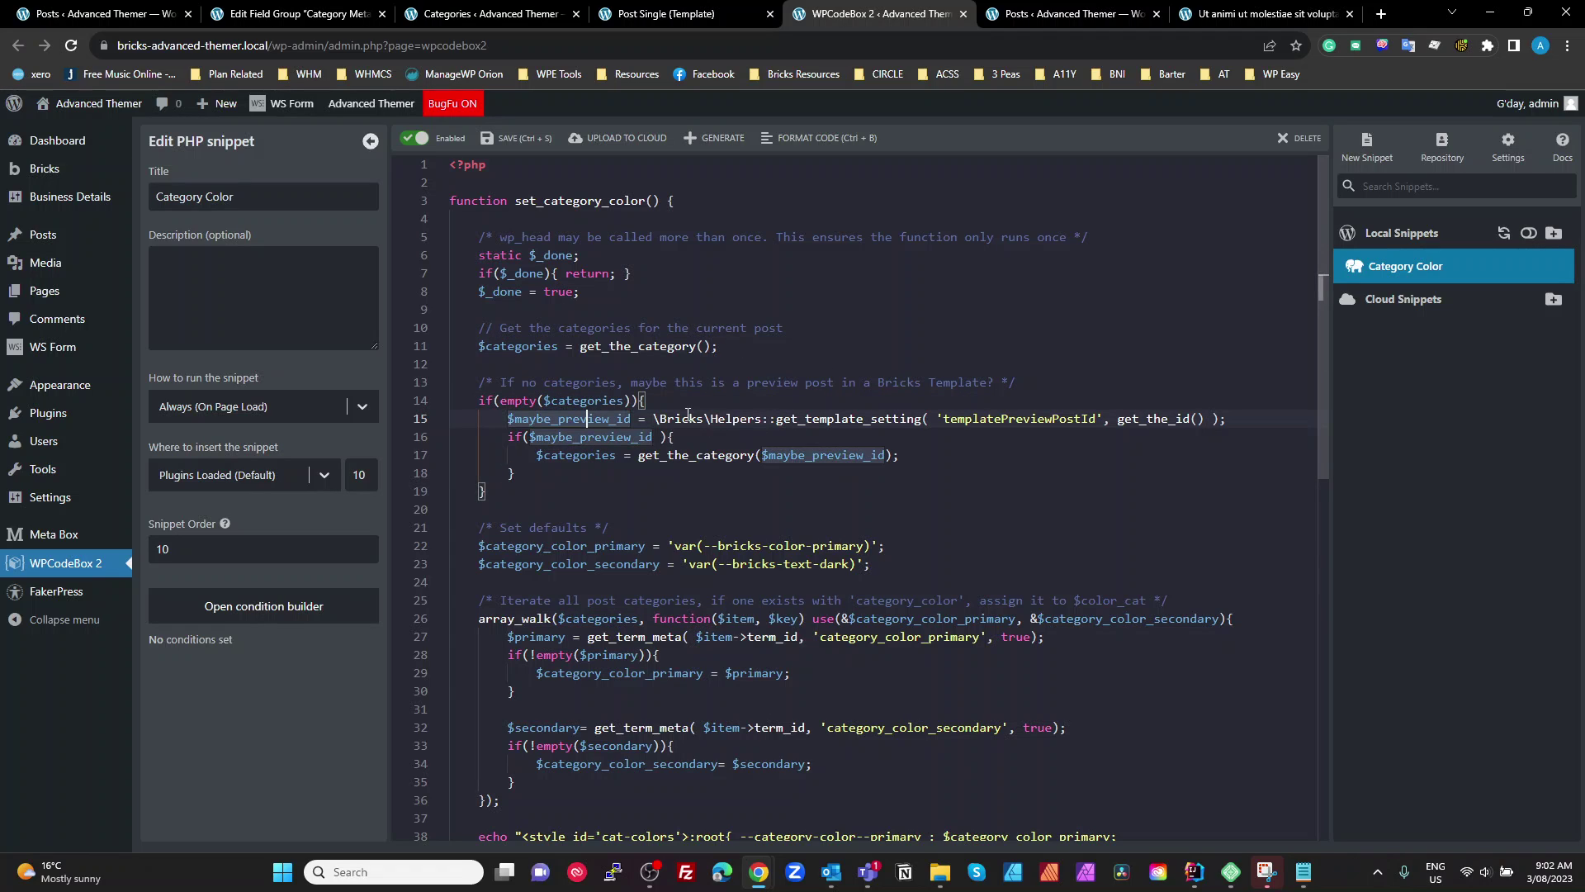
drag(653, 420, 922, 420)
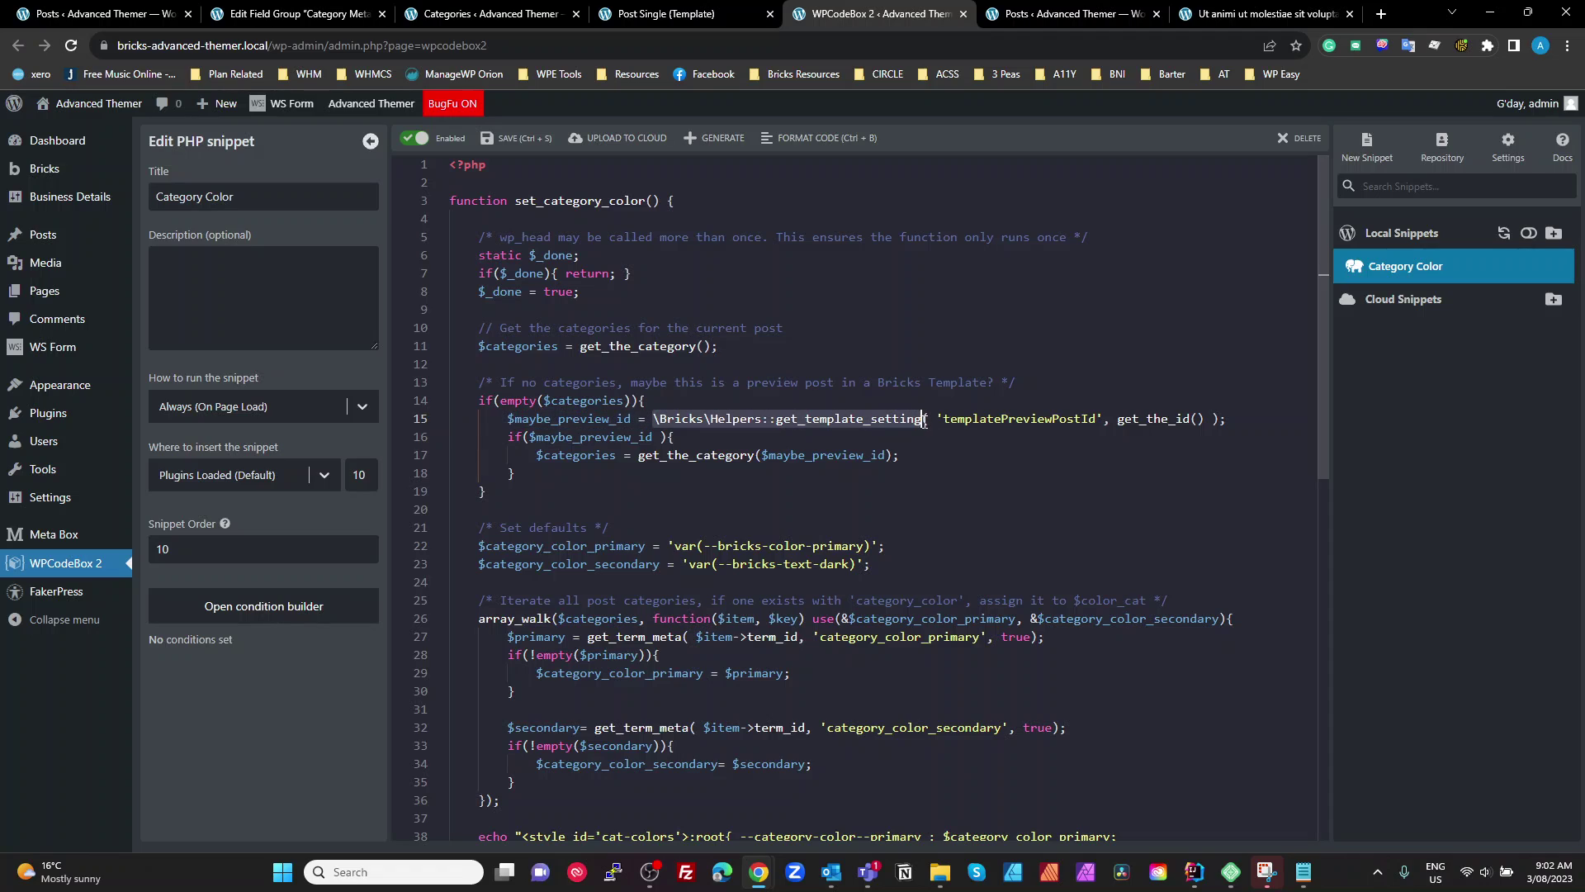
double_click(1022, 420)
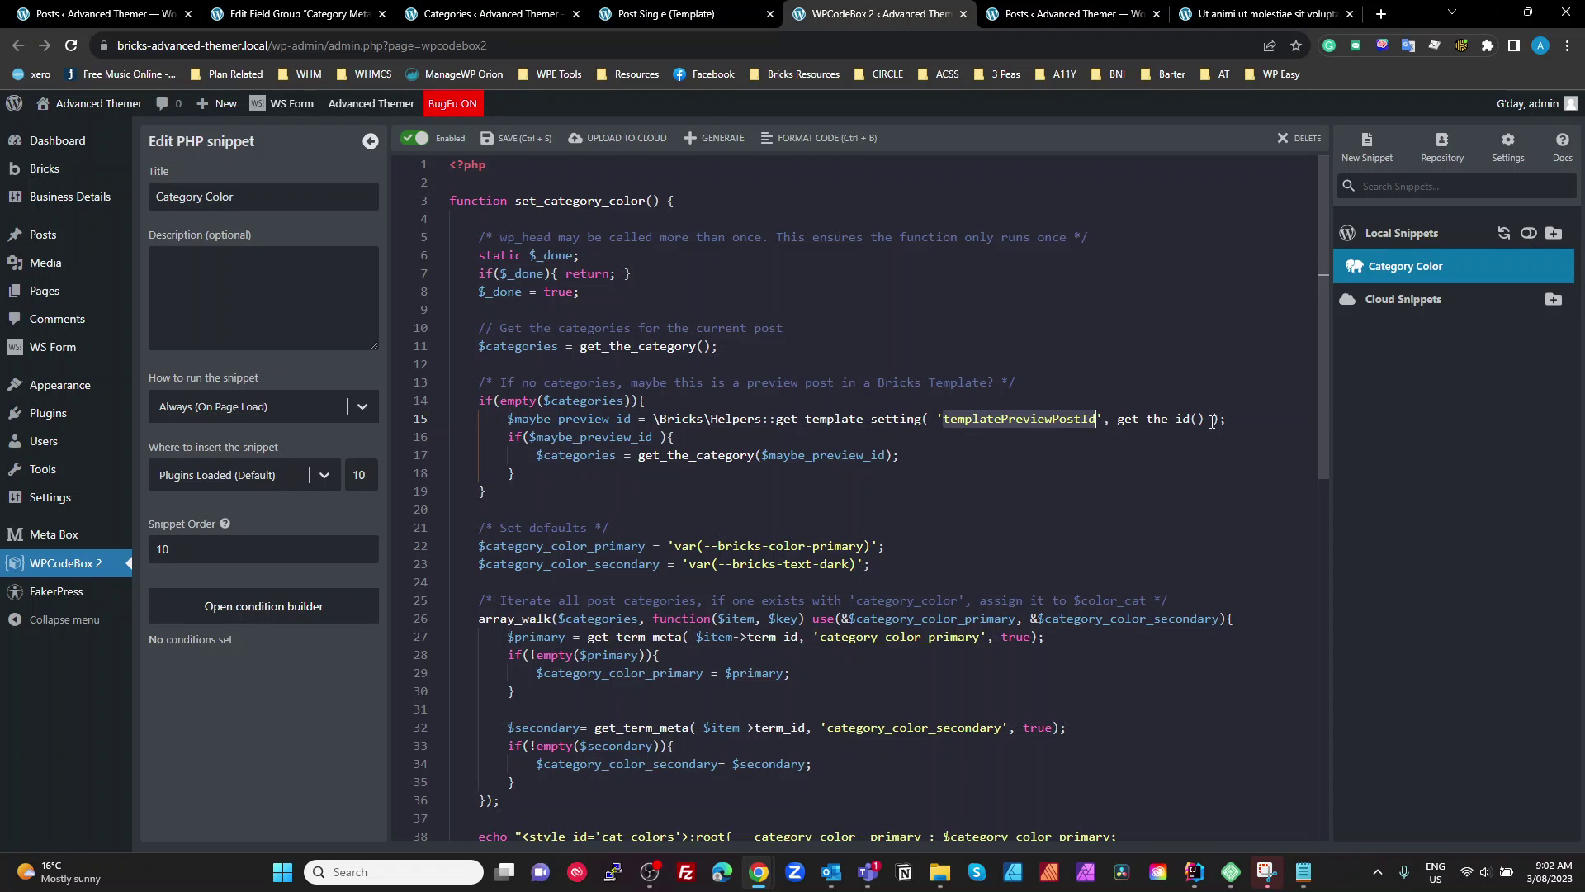
drag(1213, 420, 1118, 420)
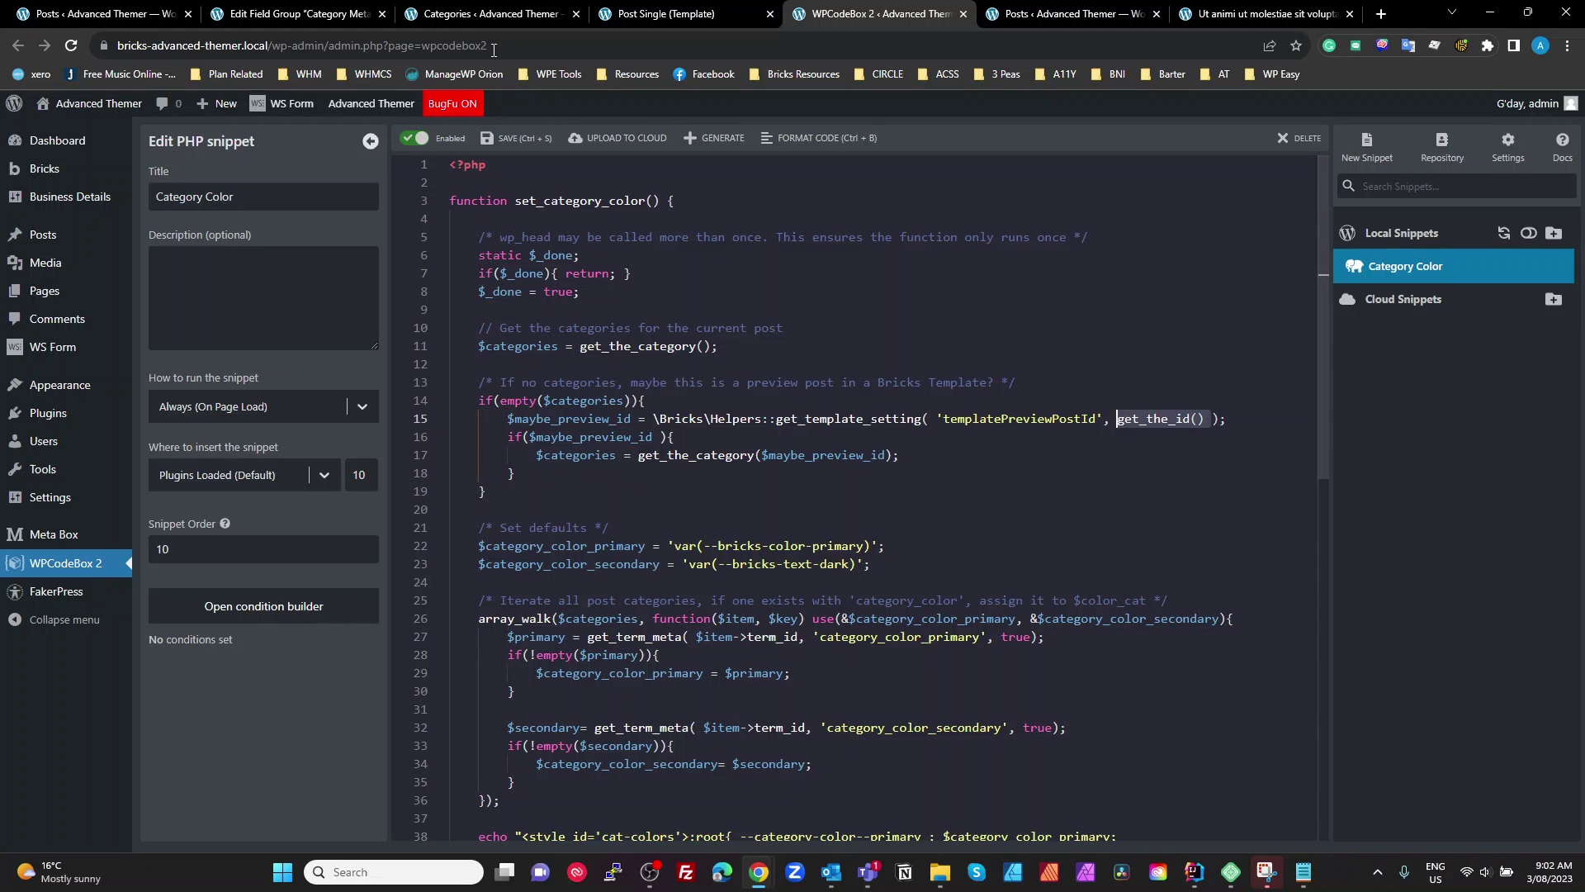
click(678, 16)
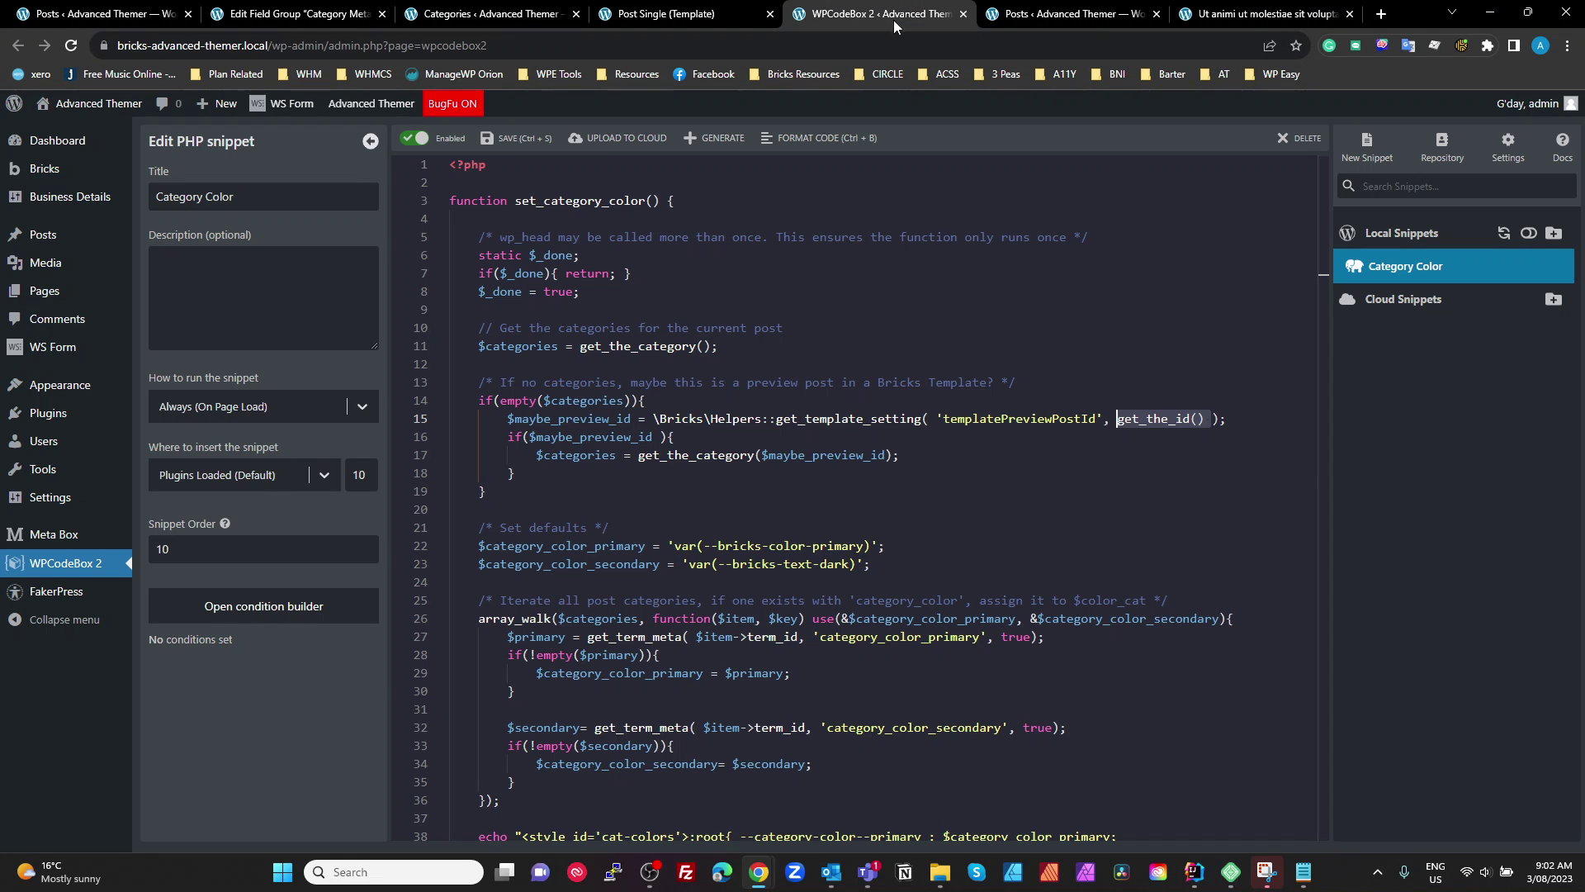
click(894, 18)
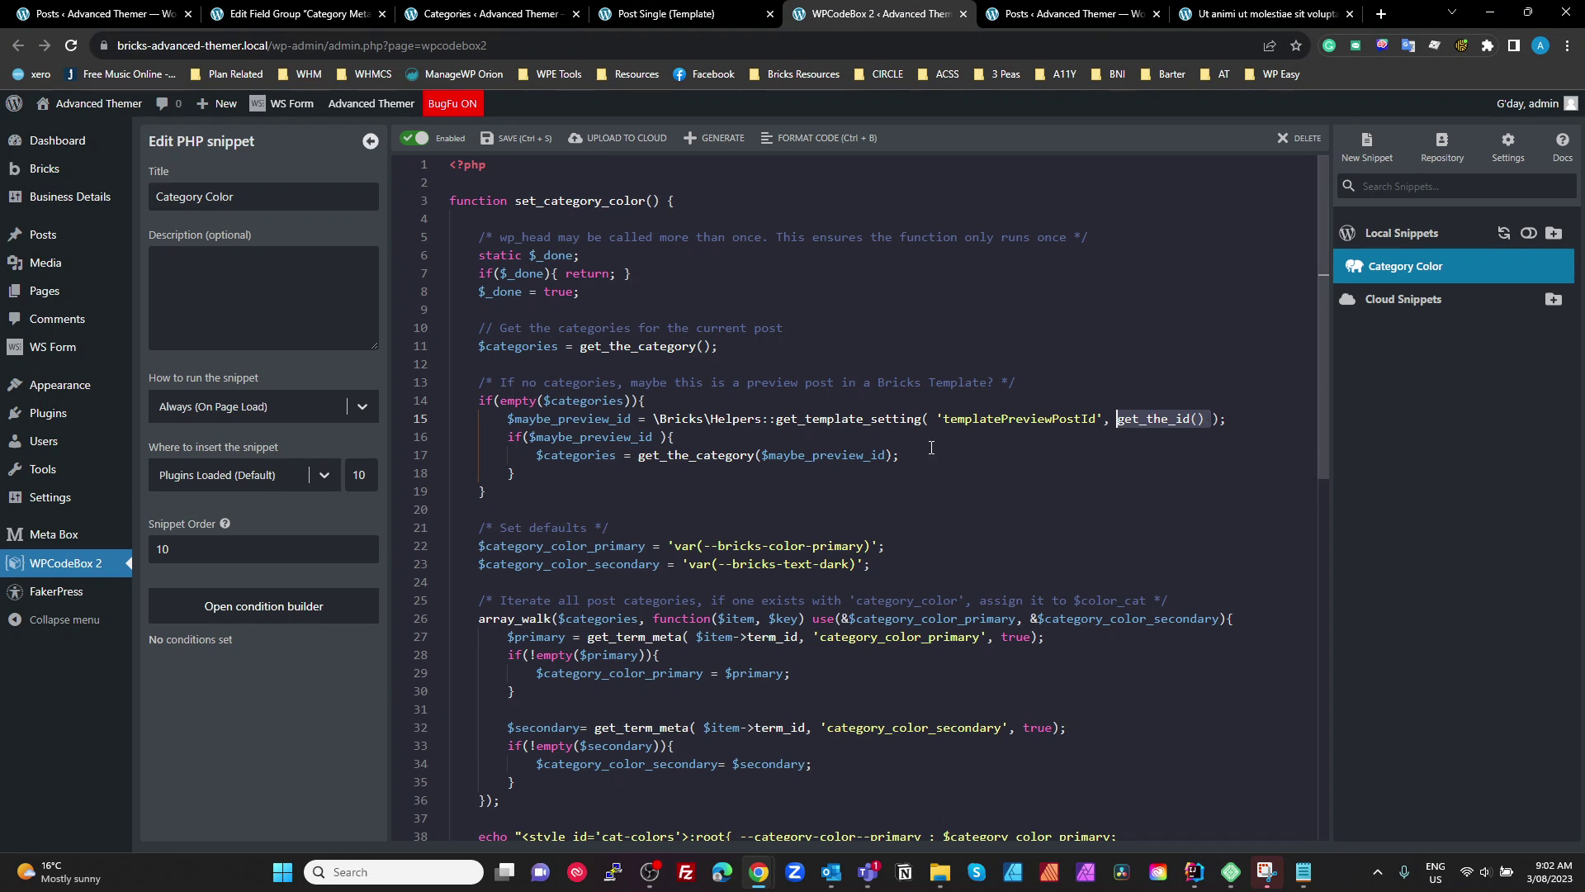
double_click(1083, 419)
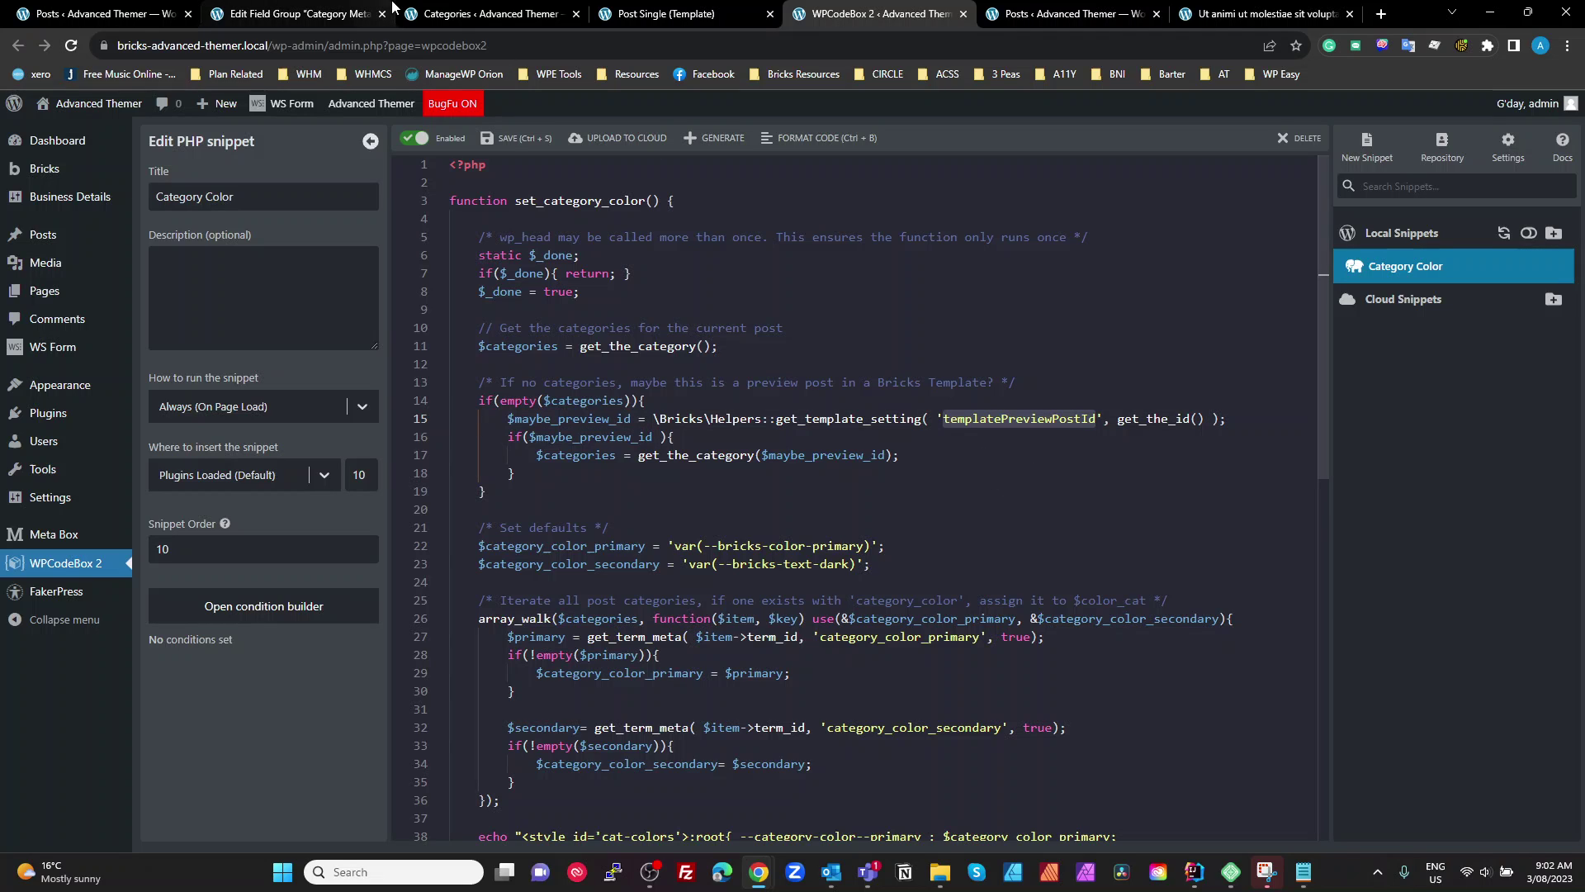
click(661, 18)
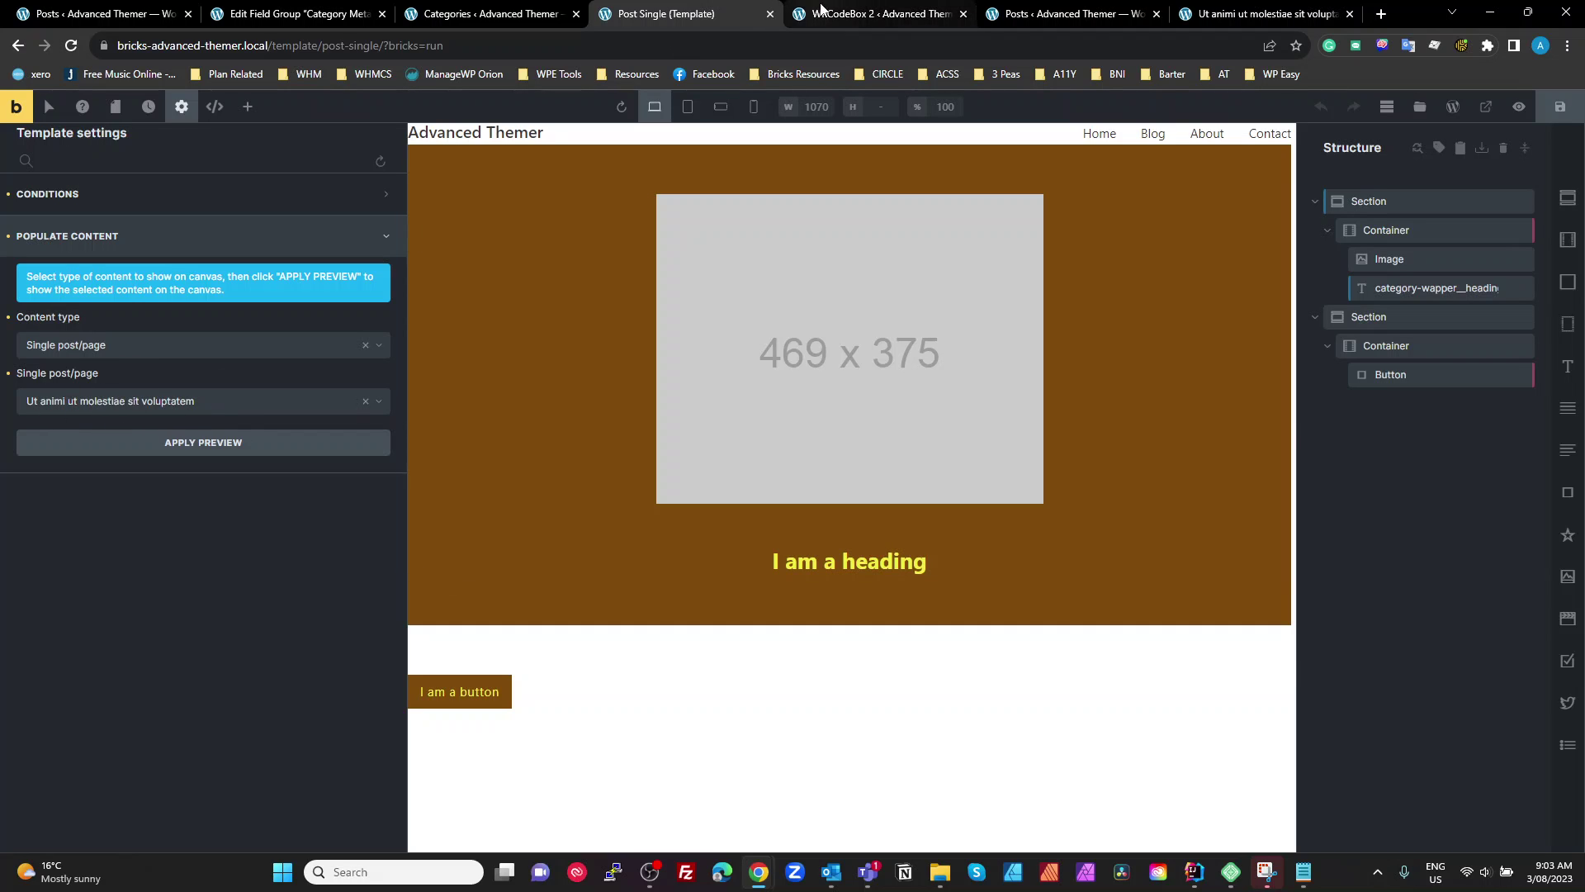
click(877, 14)
double_click(594, 437)
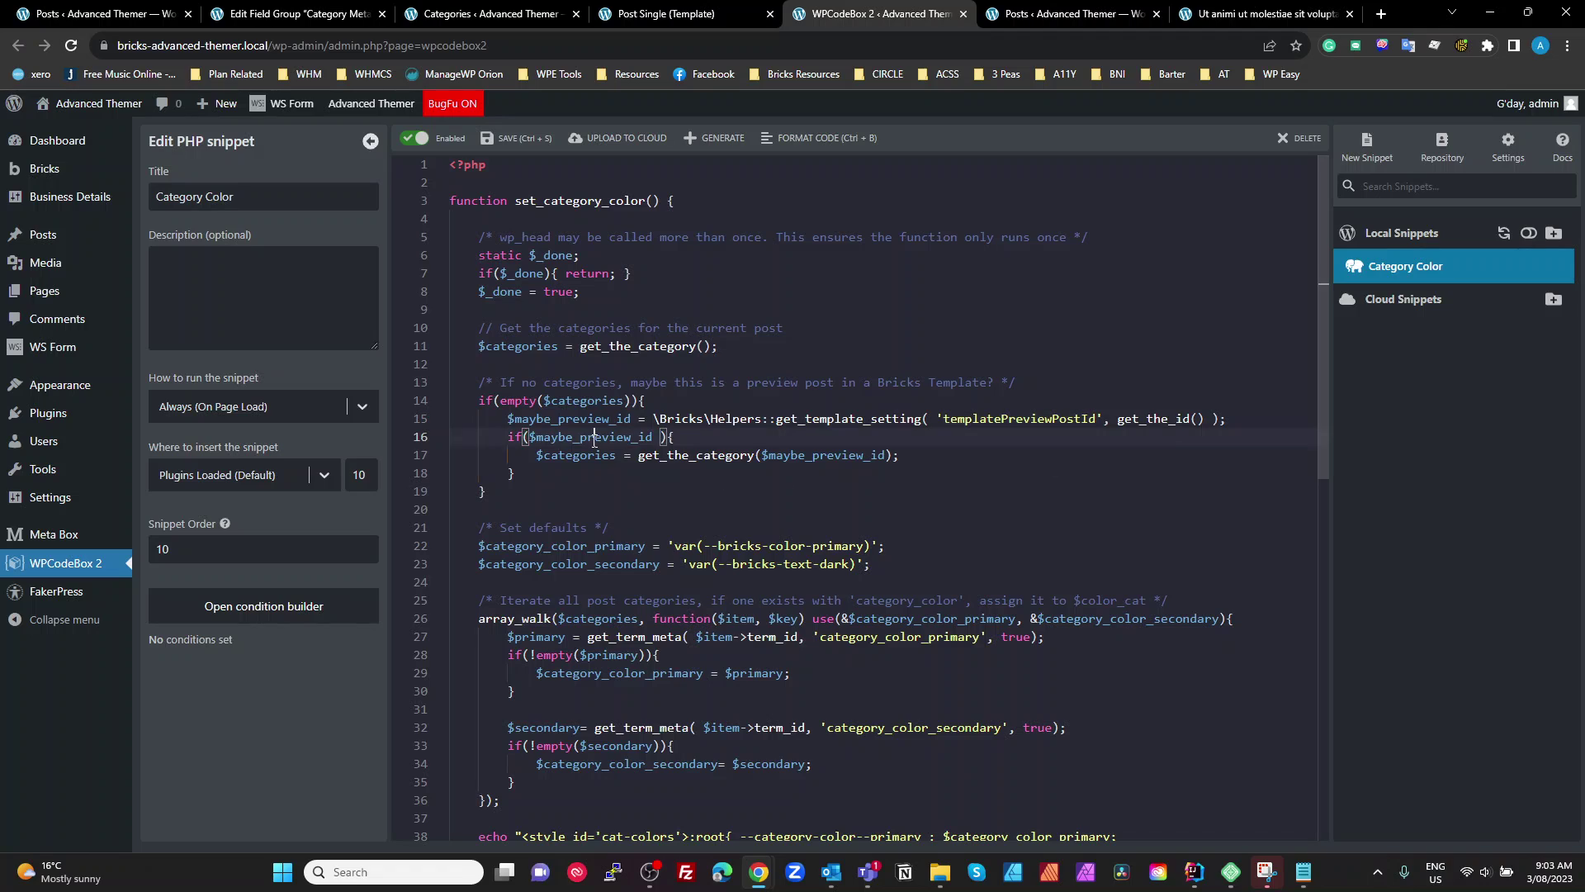
click(563, 467)
double_click(700, 457)
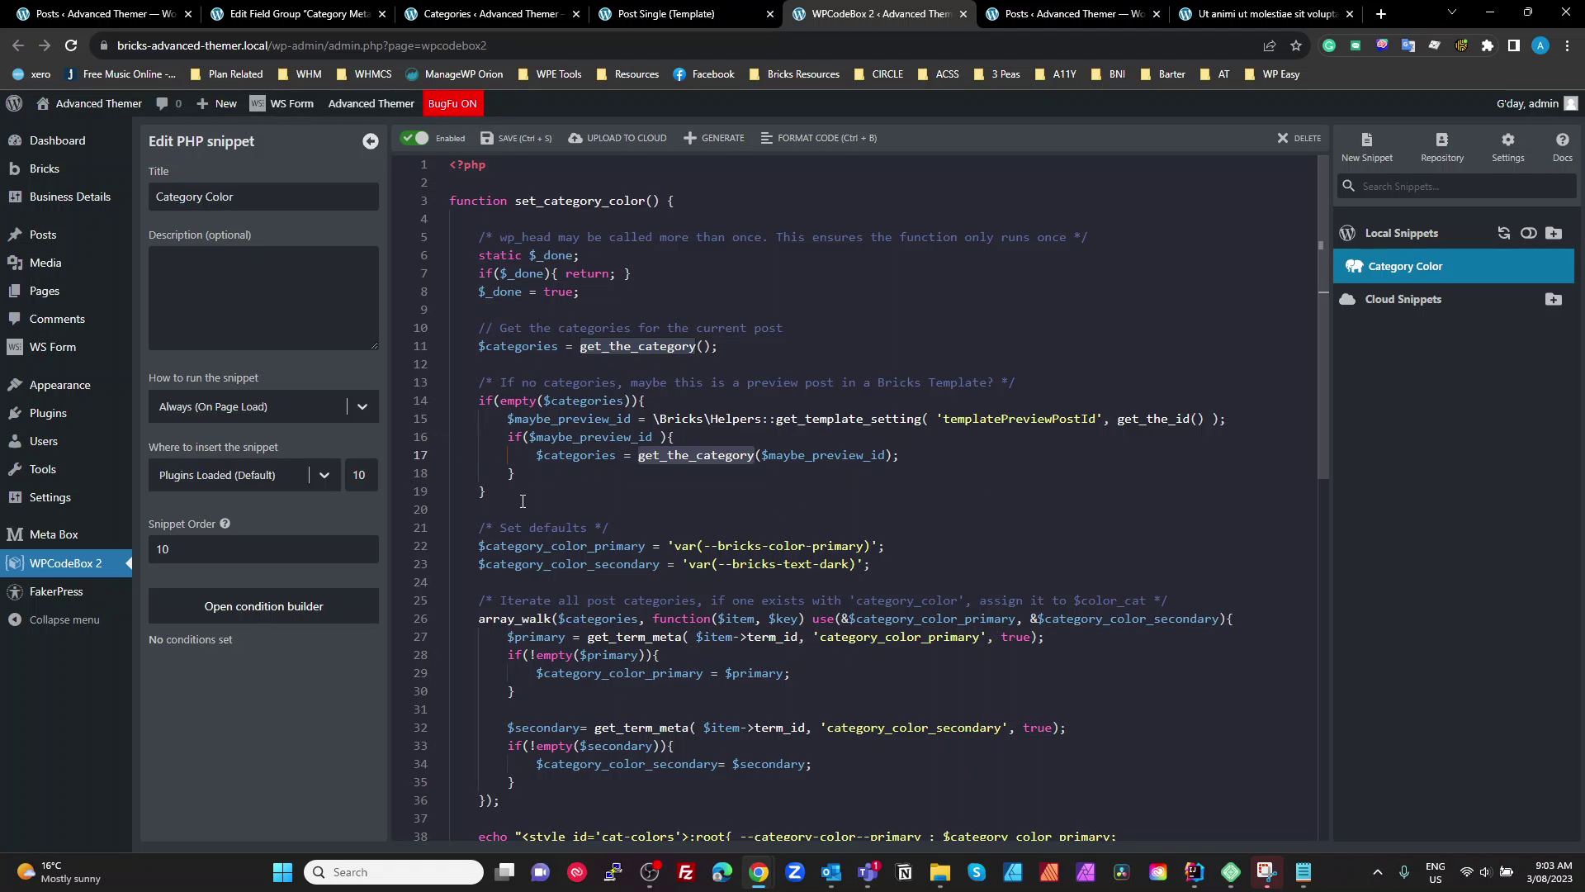
click(517, 493)
scroll(550, 480, down, 1)
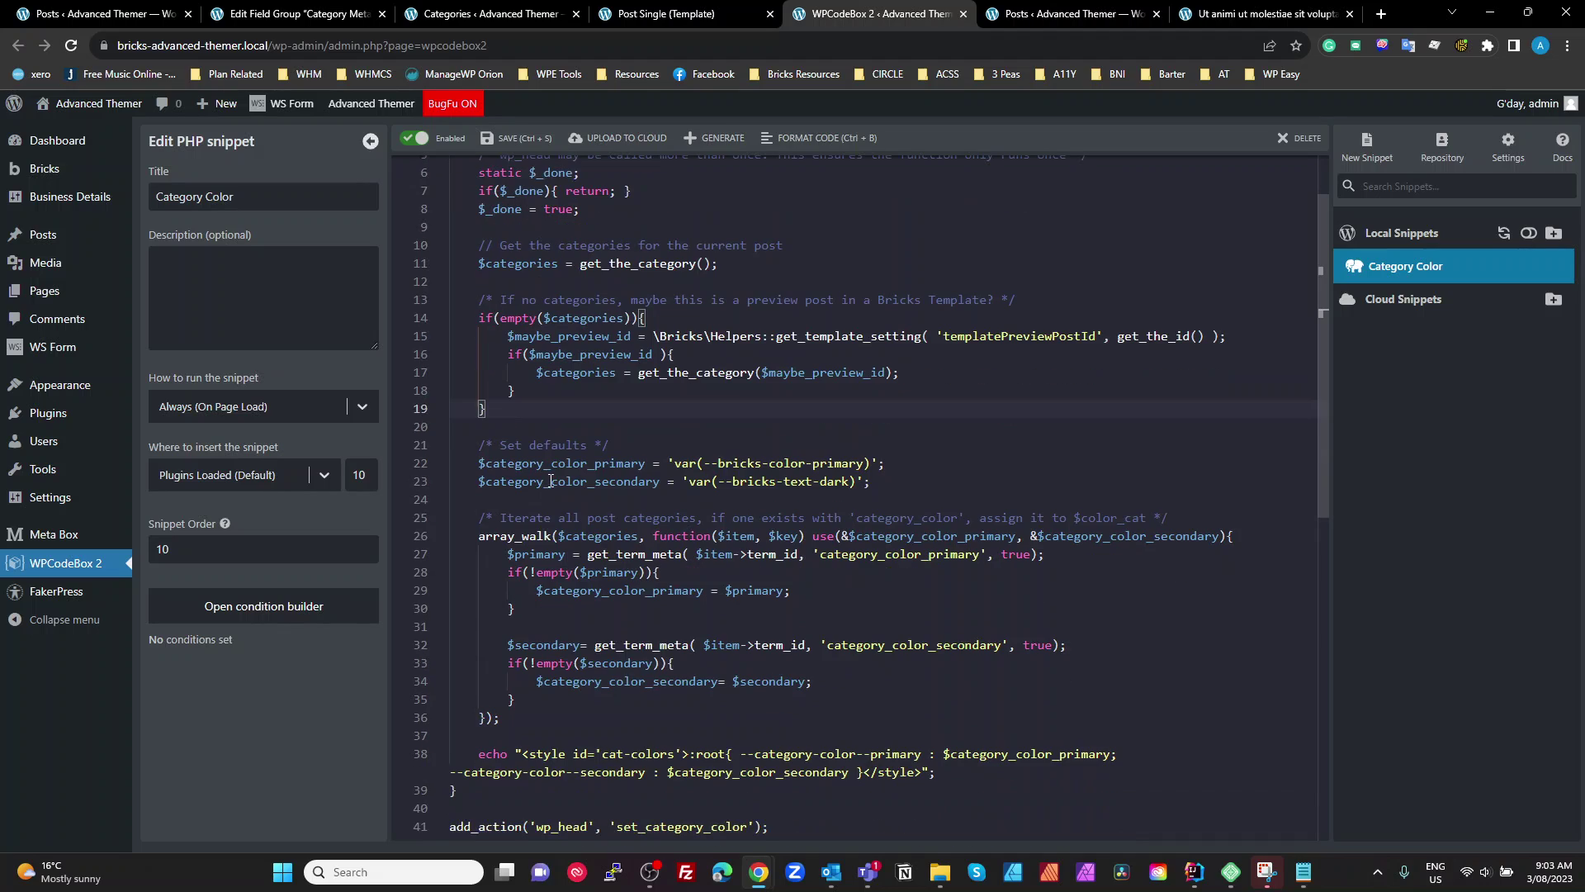
click(802, 463)
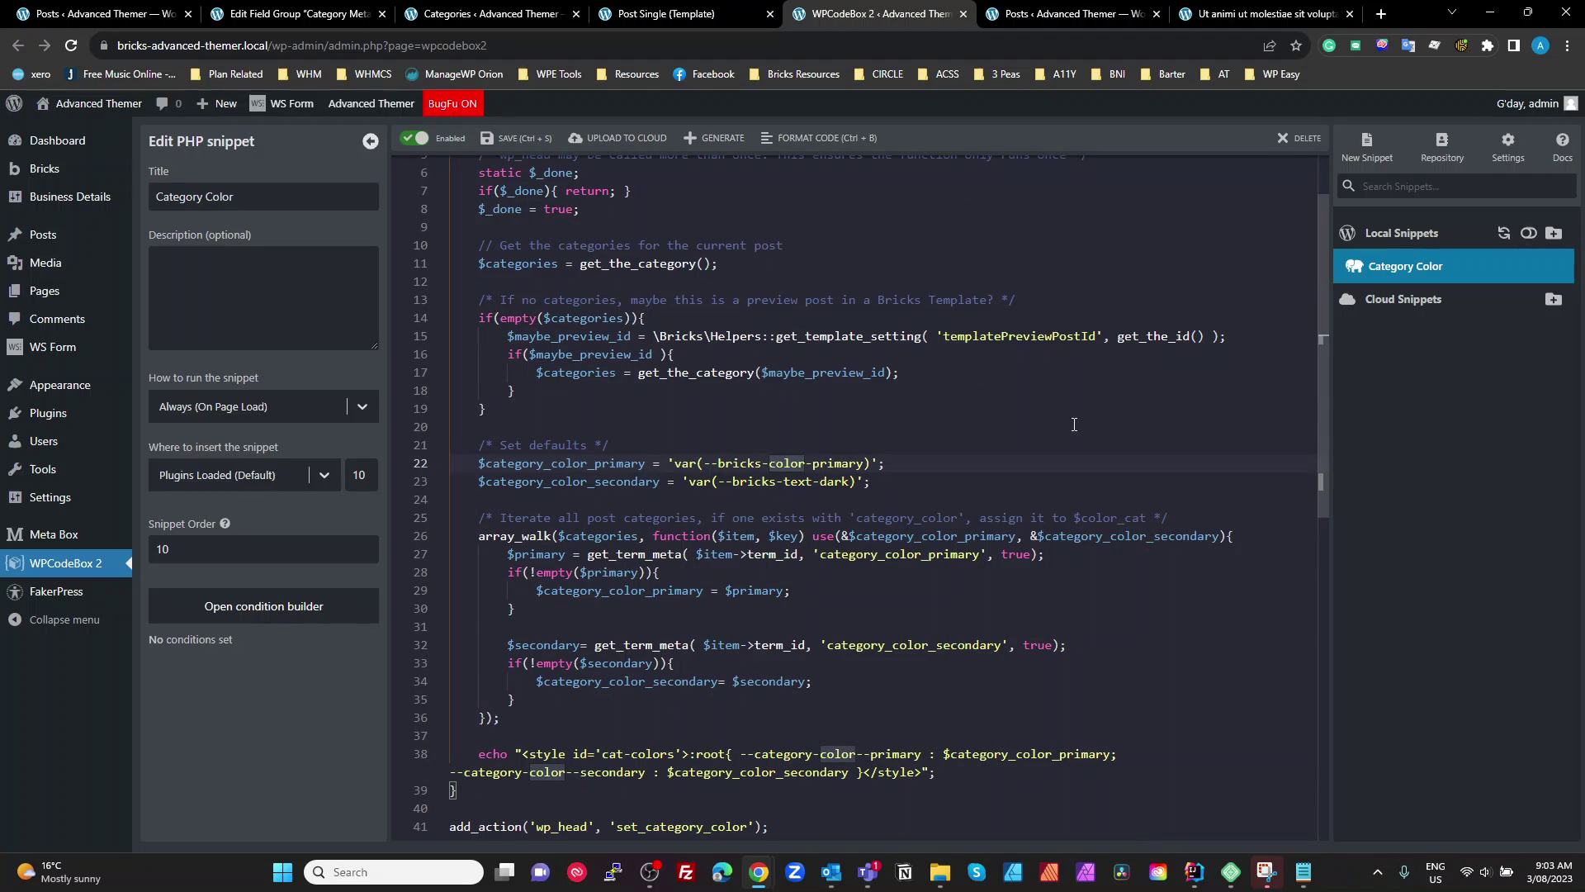
right_click(567, 462)
click(611, 474)
click(614, 475)
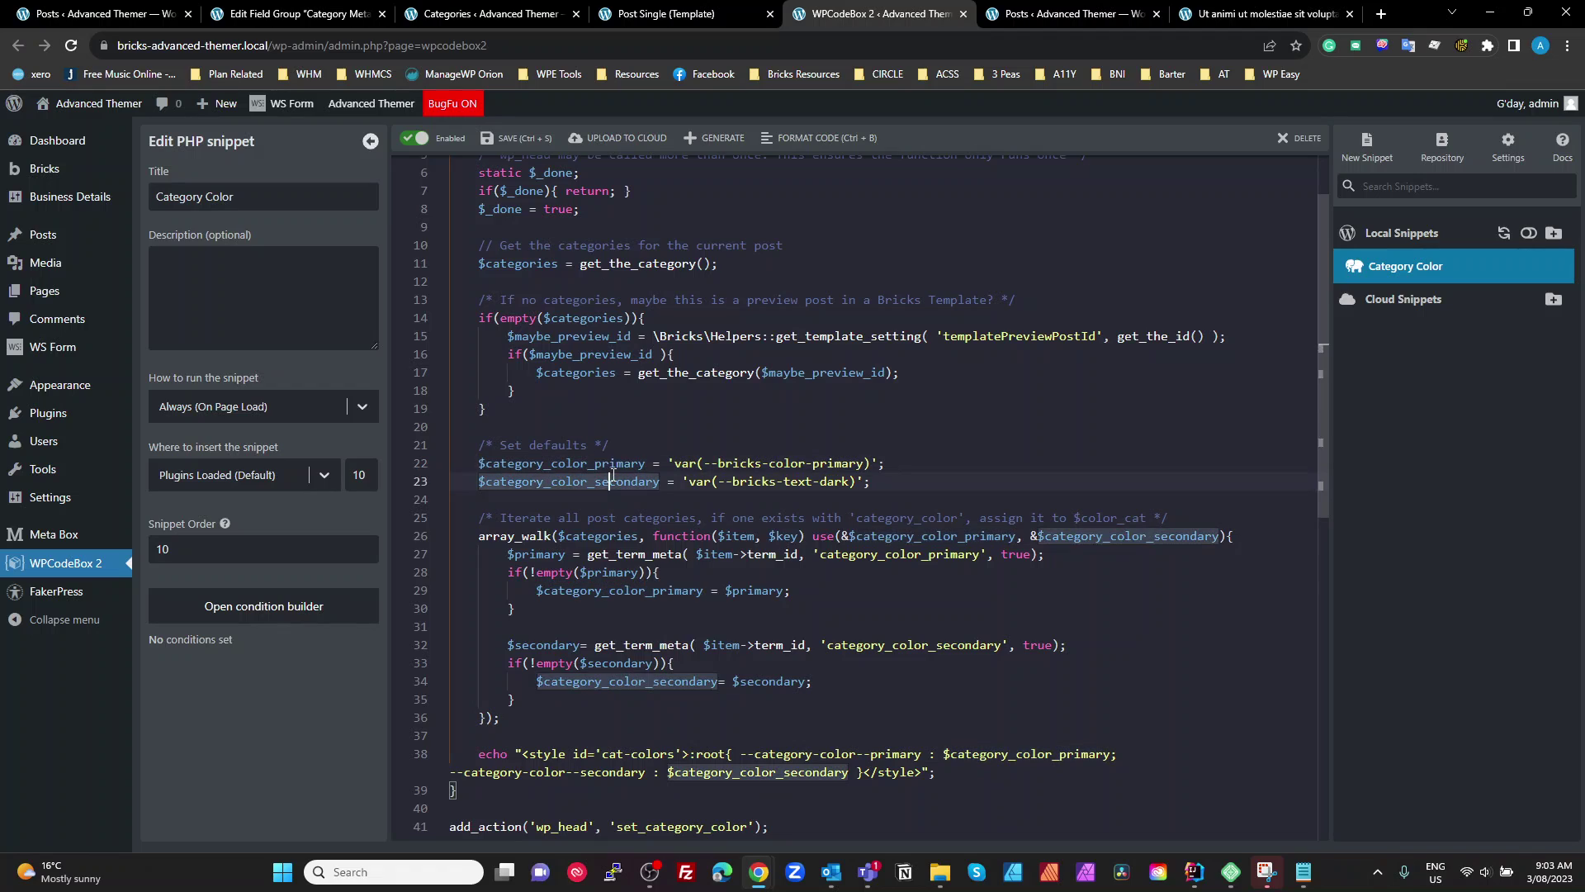
click(609, 463)
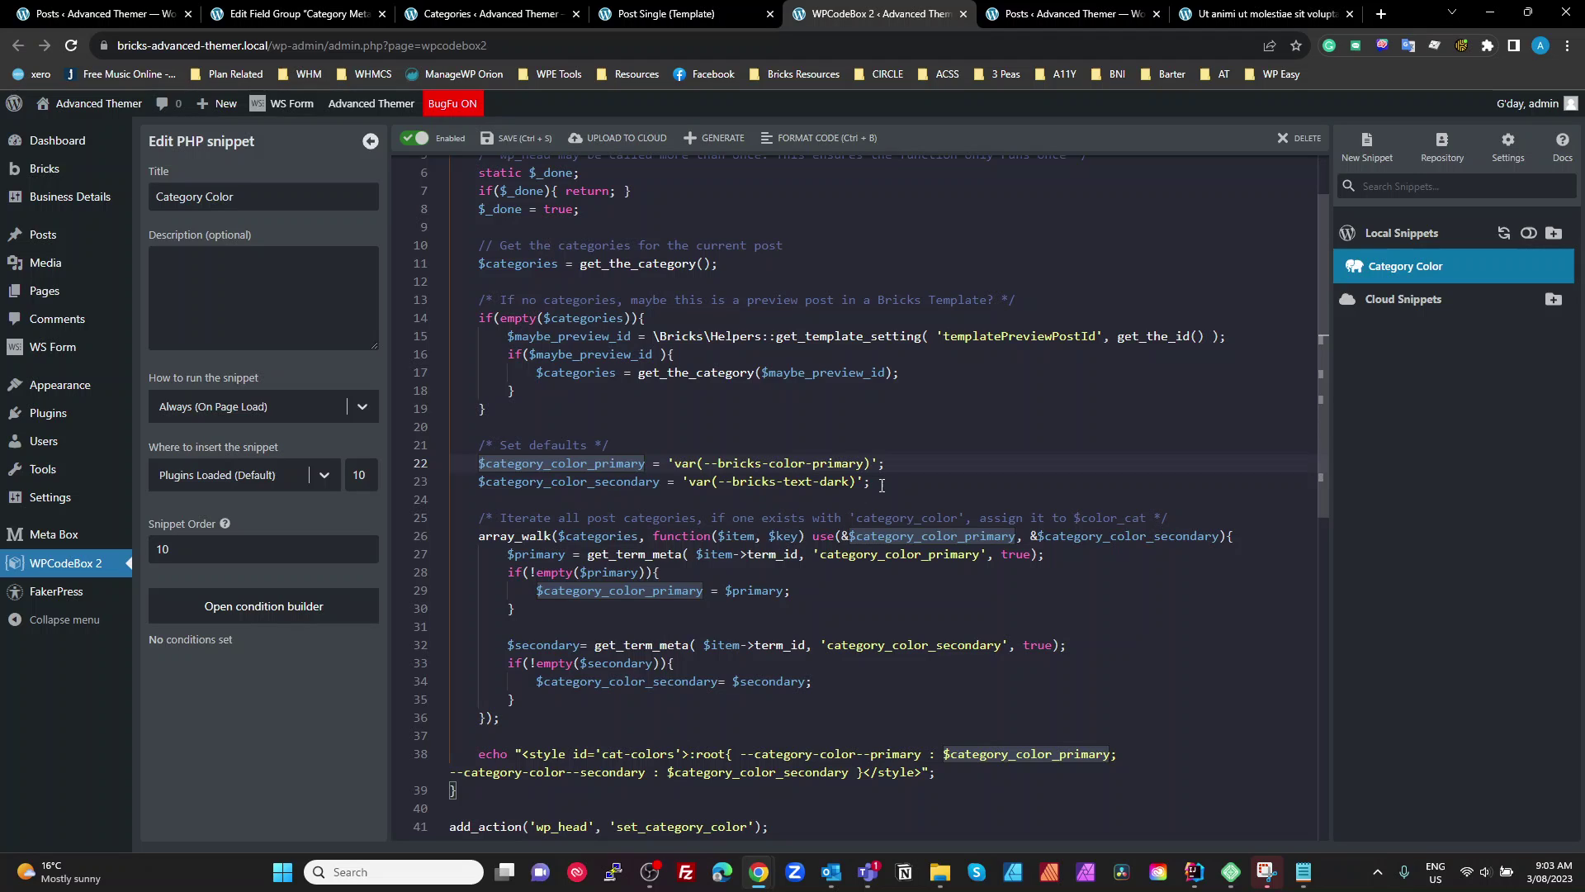
click(882, 485)
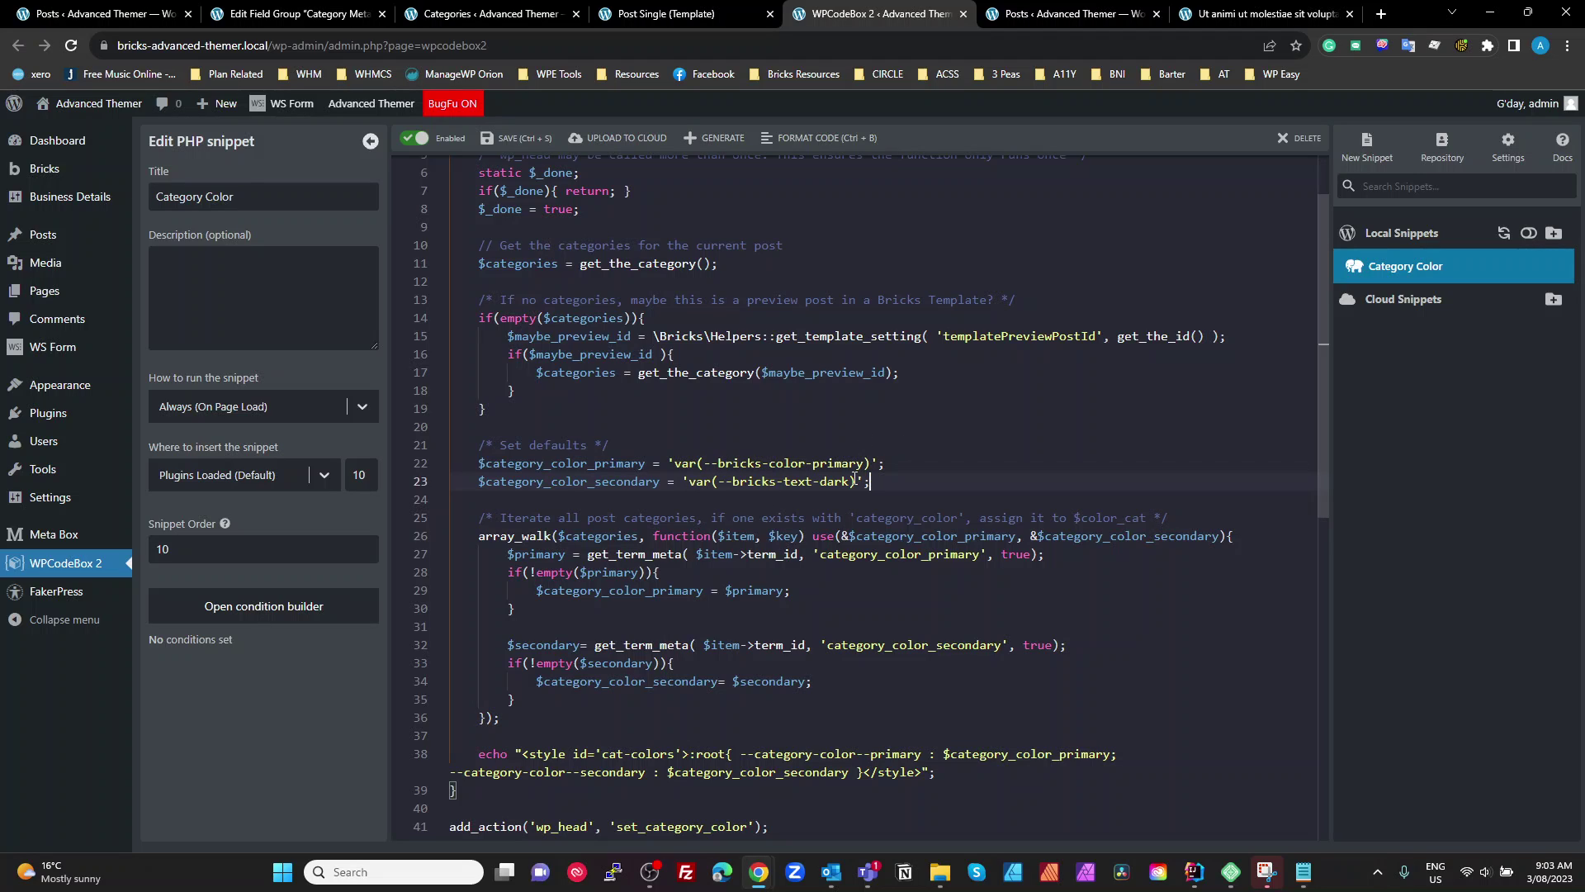
drag(853, 486, 720, 481)
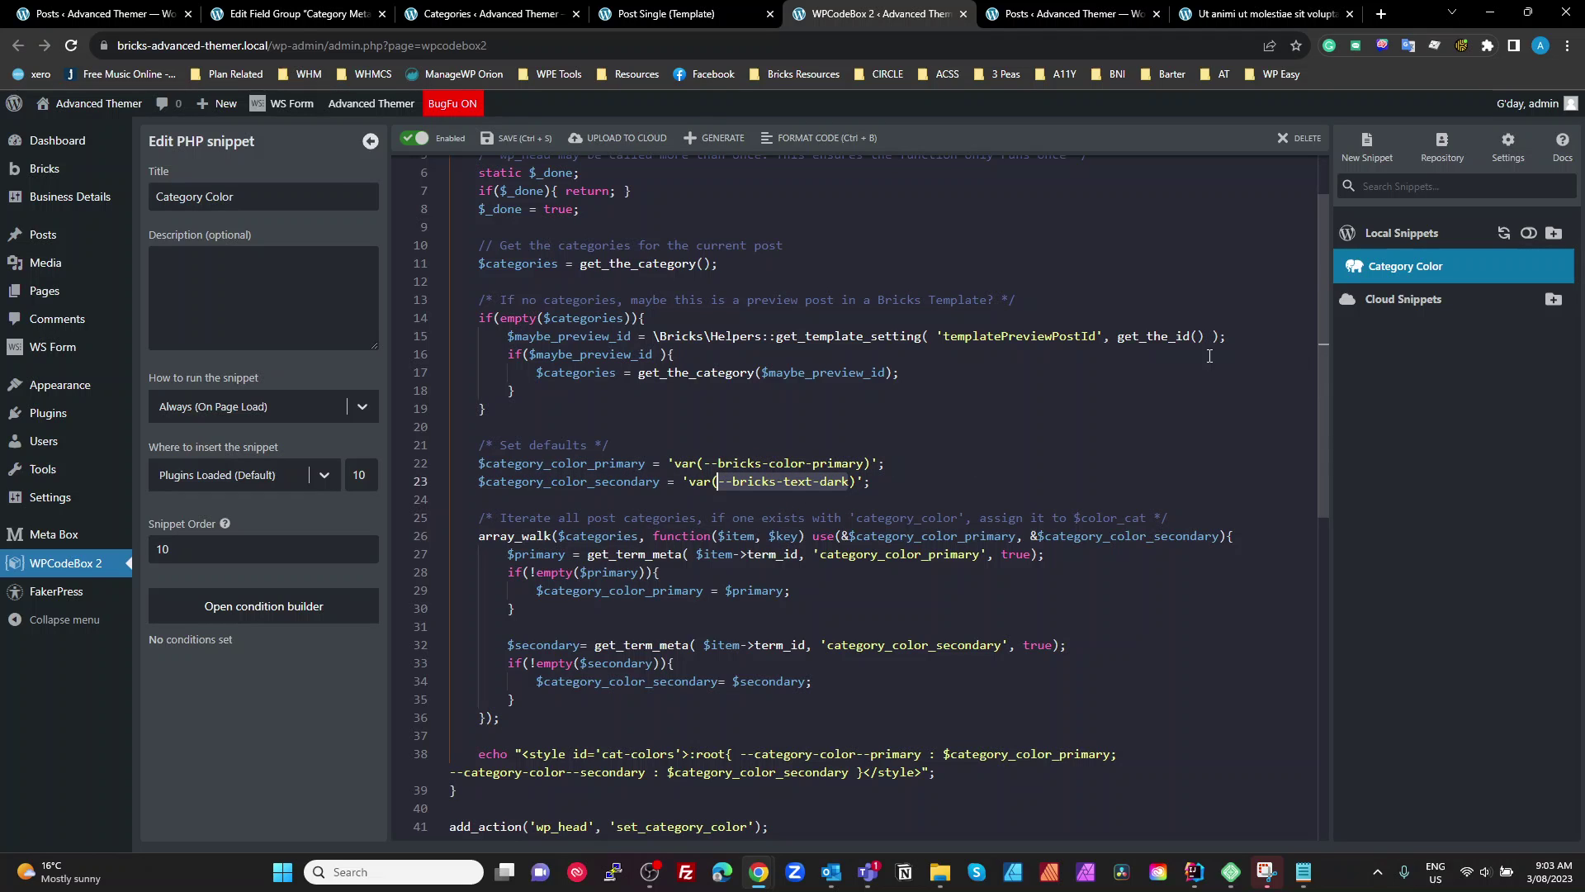
scroll(1209, 356, down, 3)
scroll(1170, 425, up, 2)
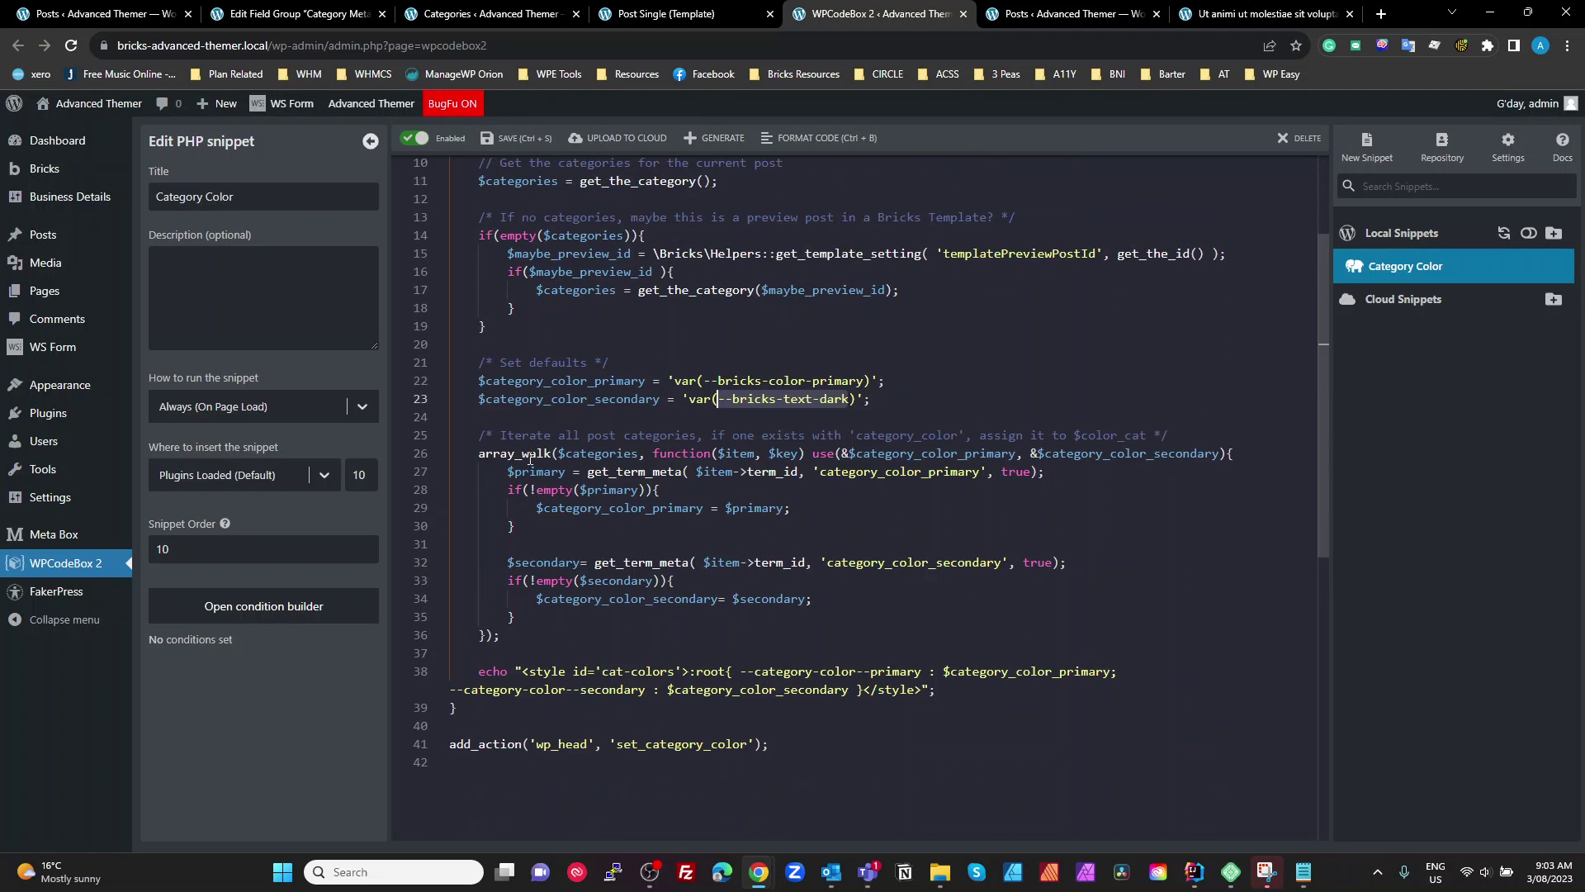
scroll(541, 475, up, 1)
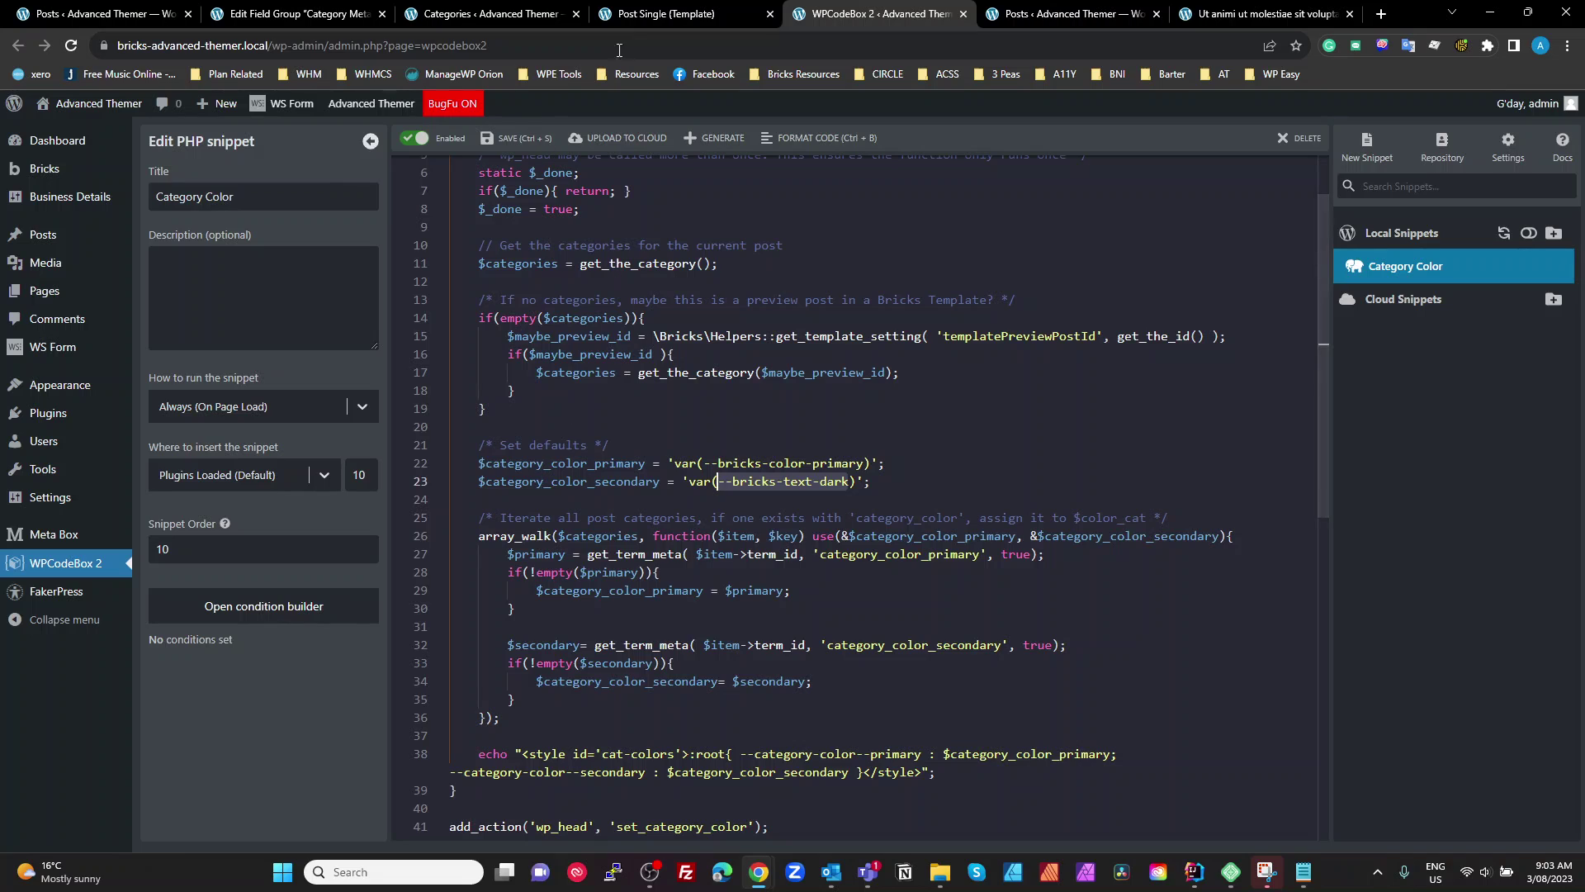
click(1070, 14)
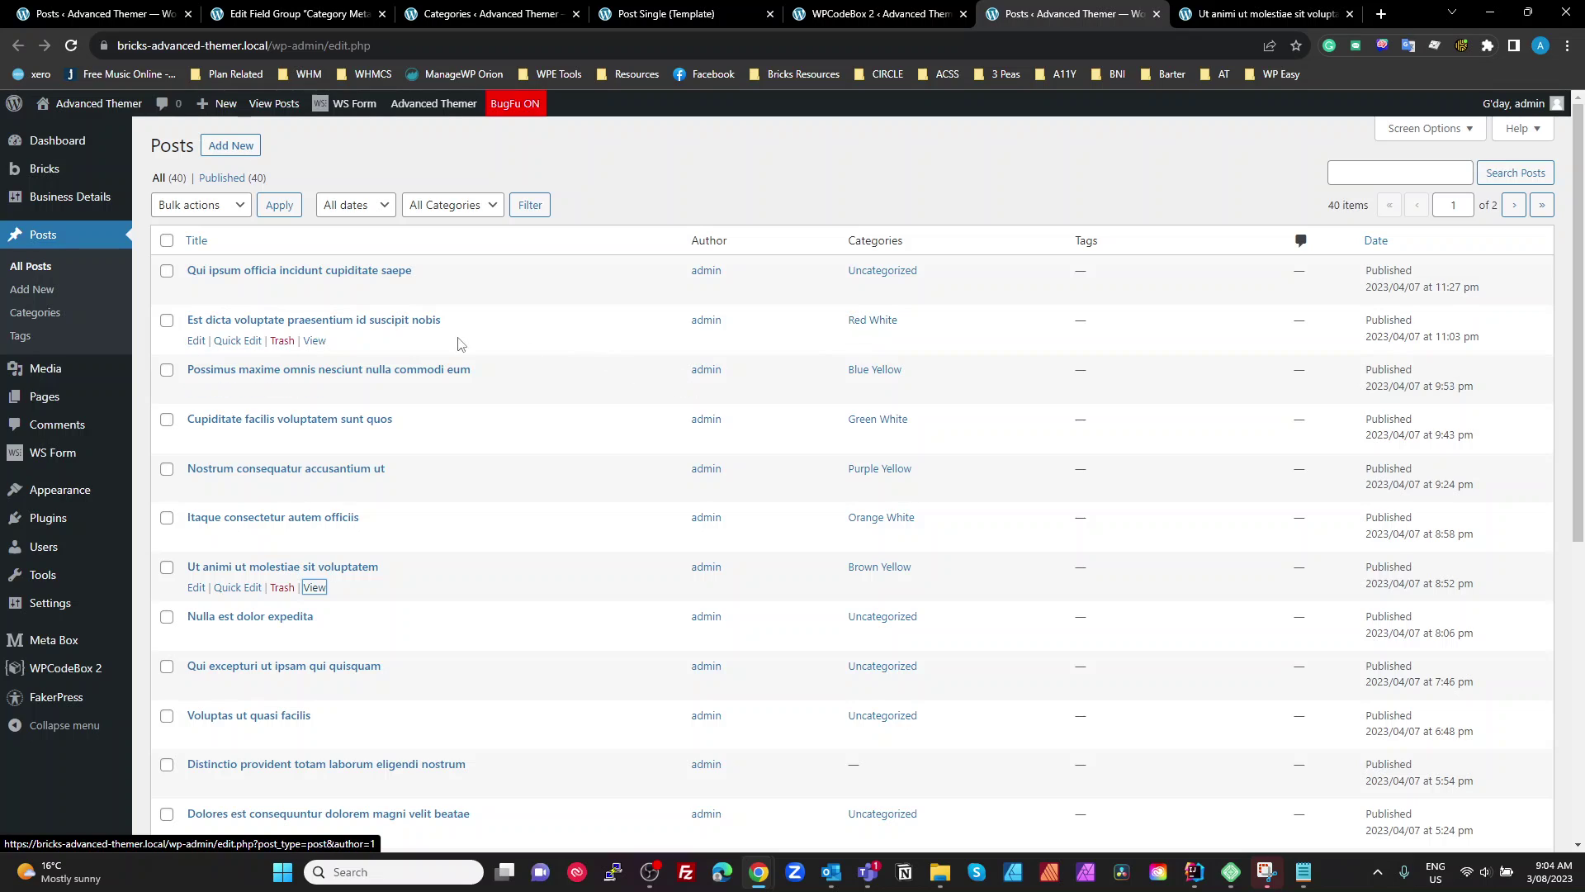
click(237, 341)
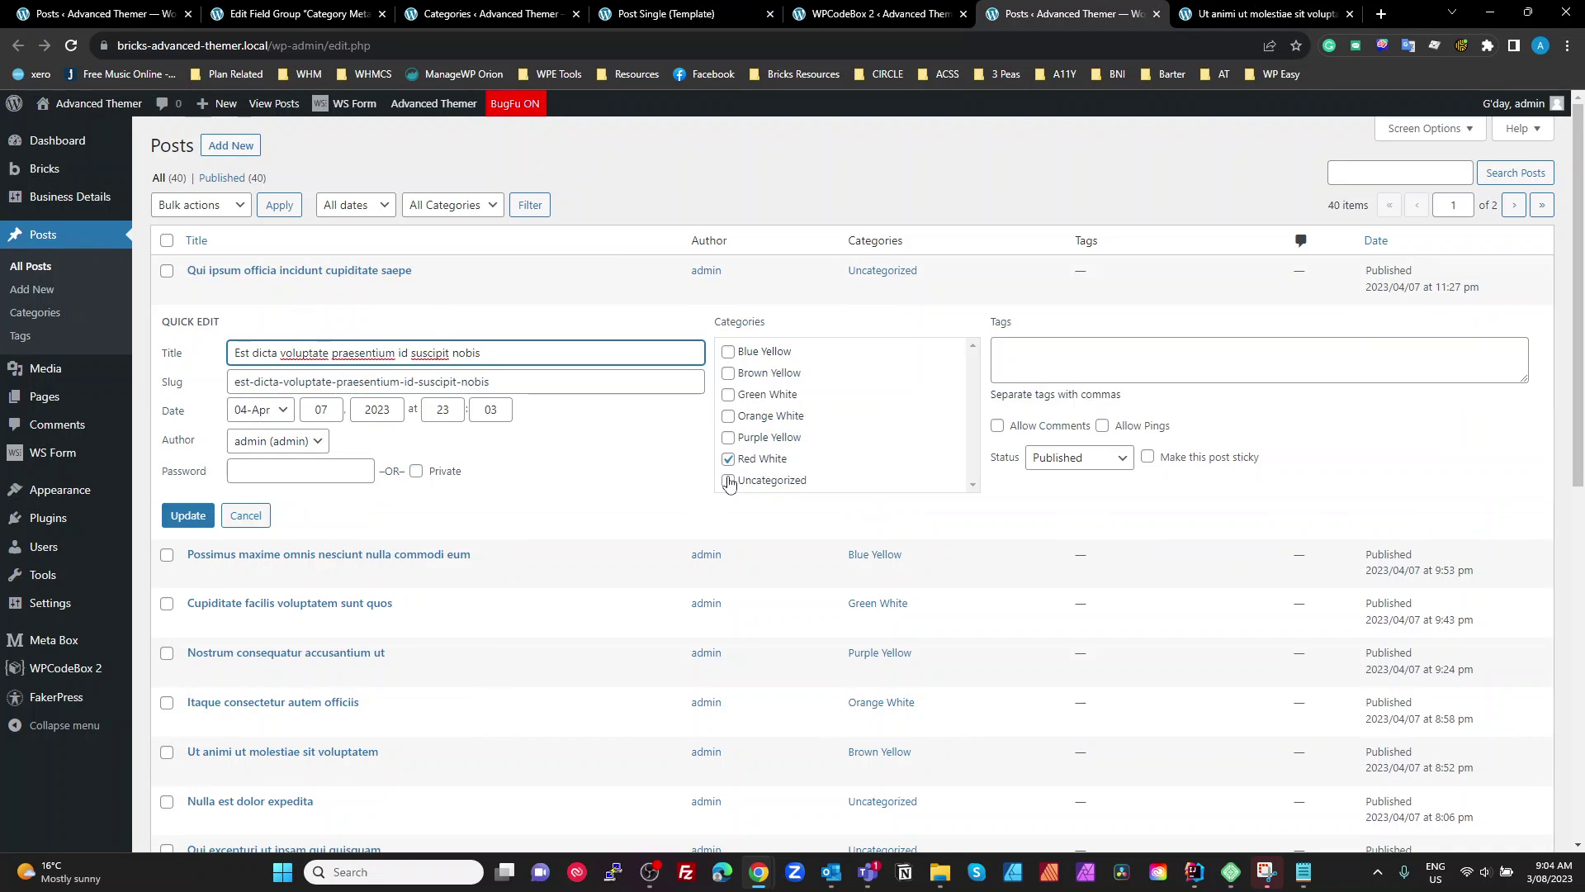
click(727, 482)
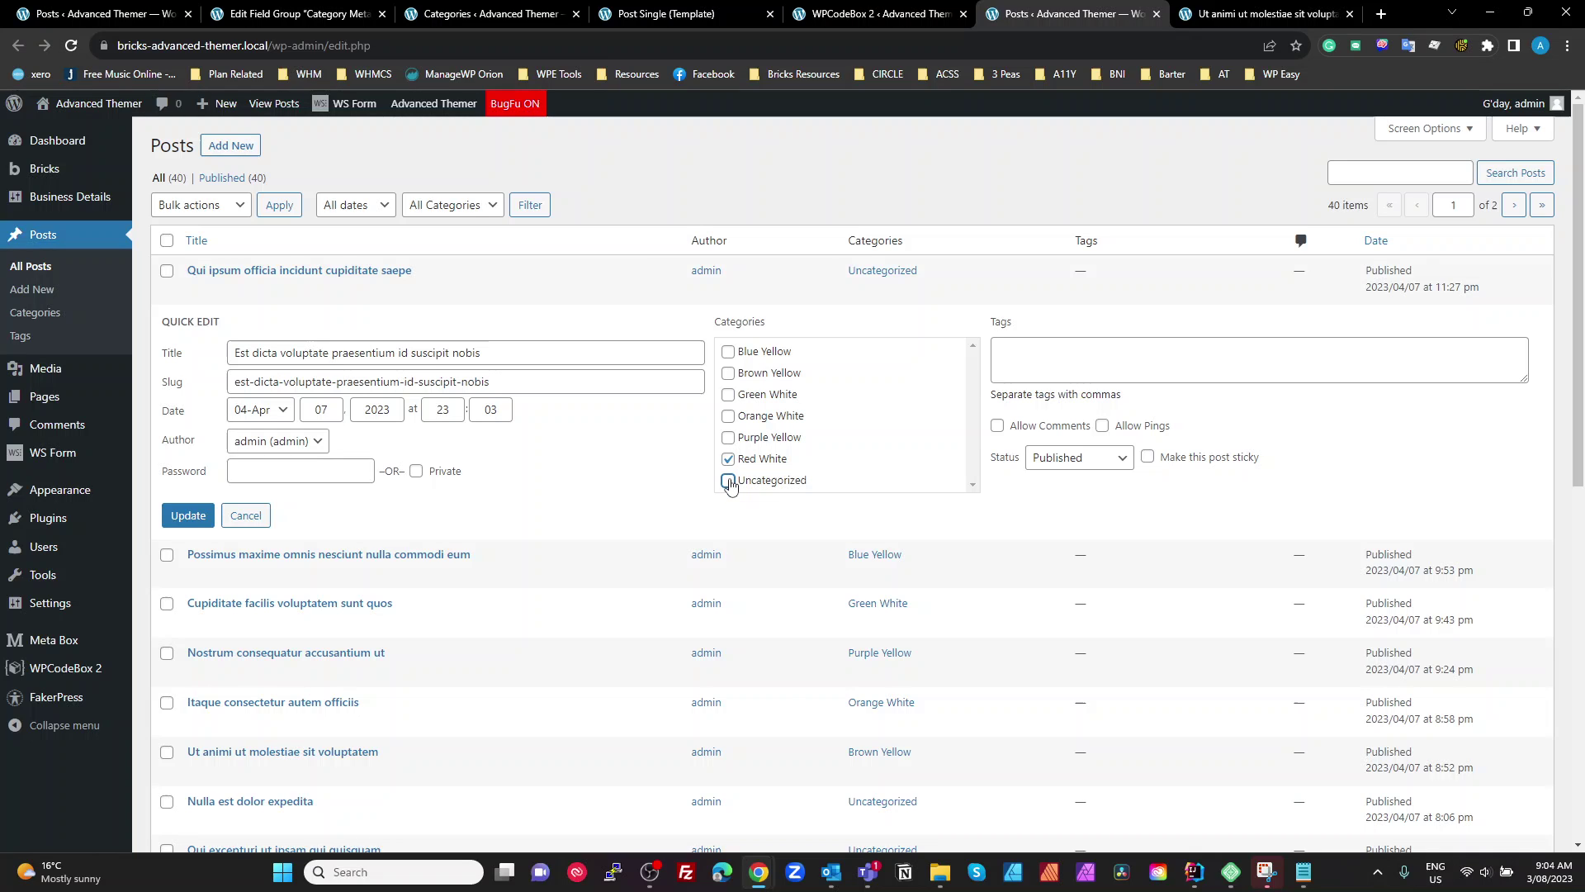
click(926, 16)
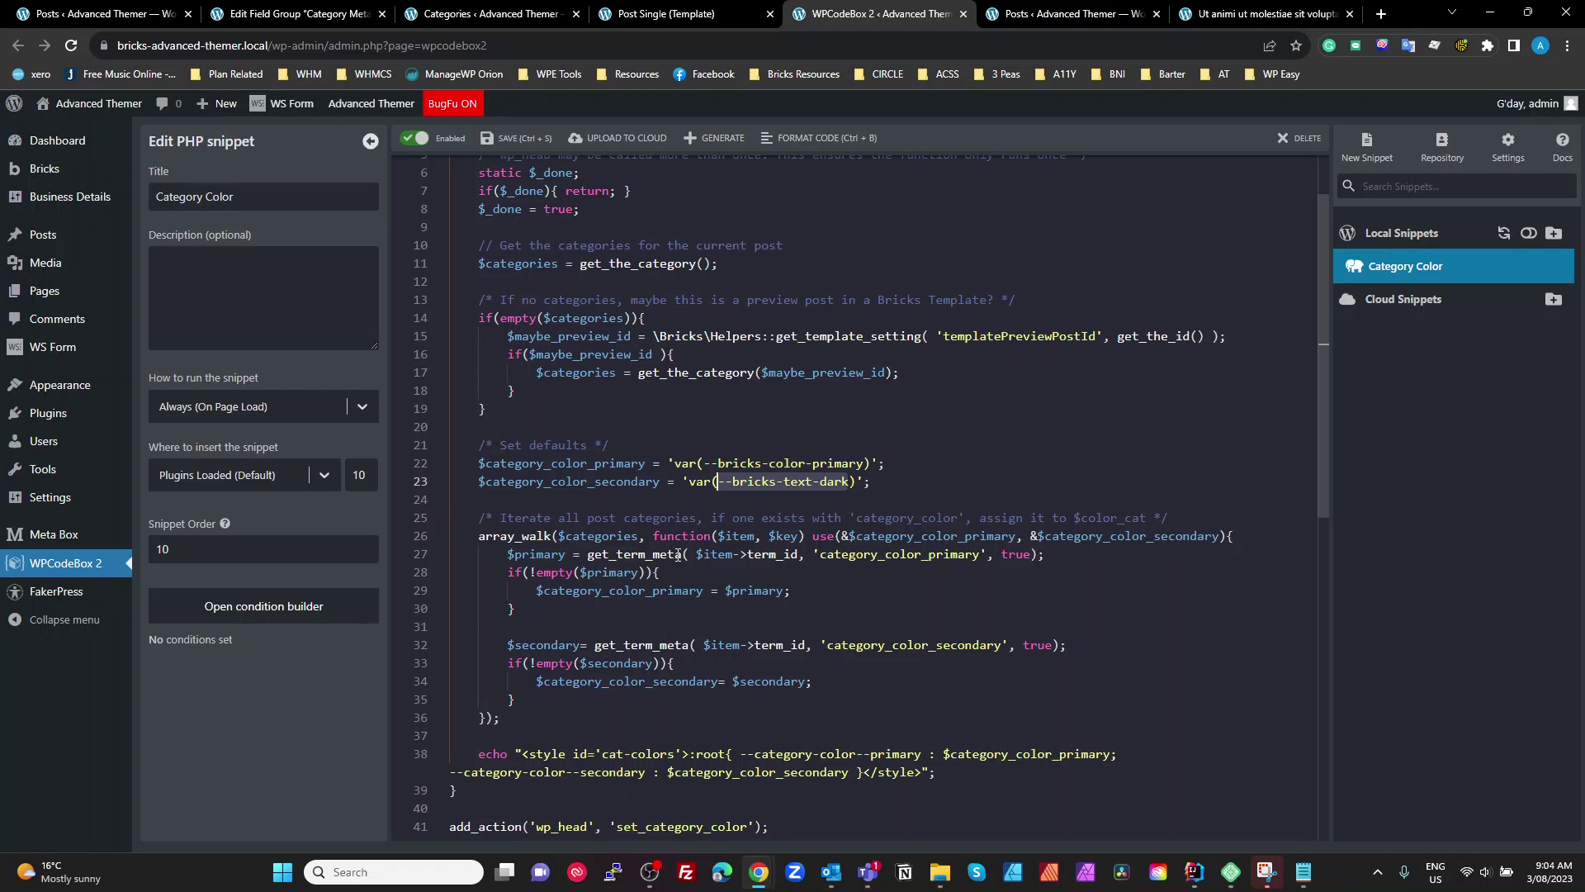
click(559, 535)
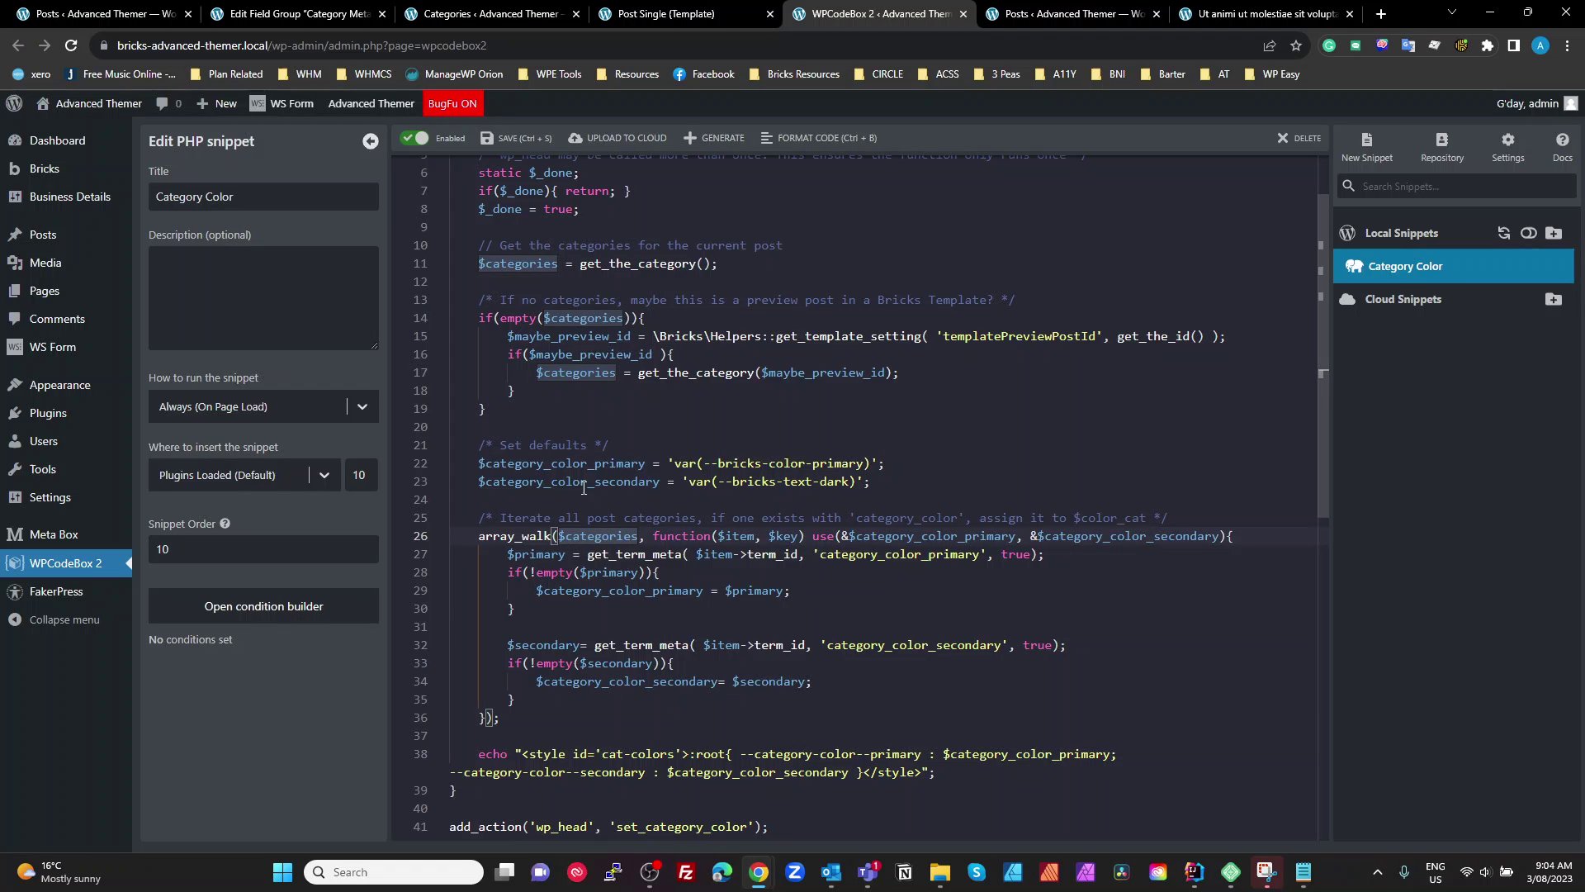
double_click(502, 536)
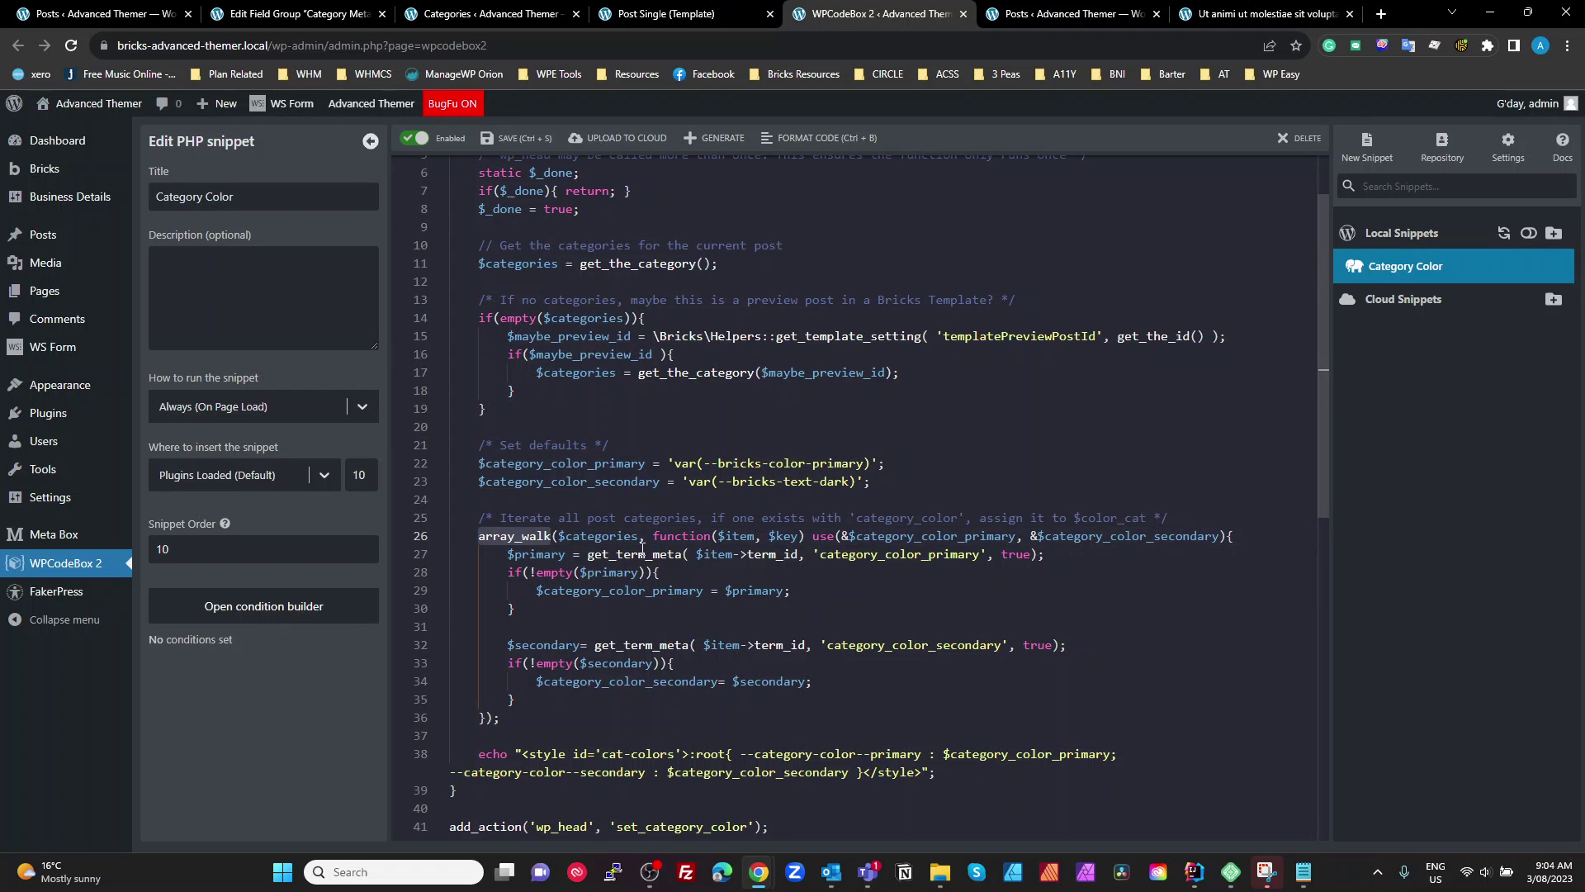
scroll(644, 559, down, 1)
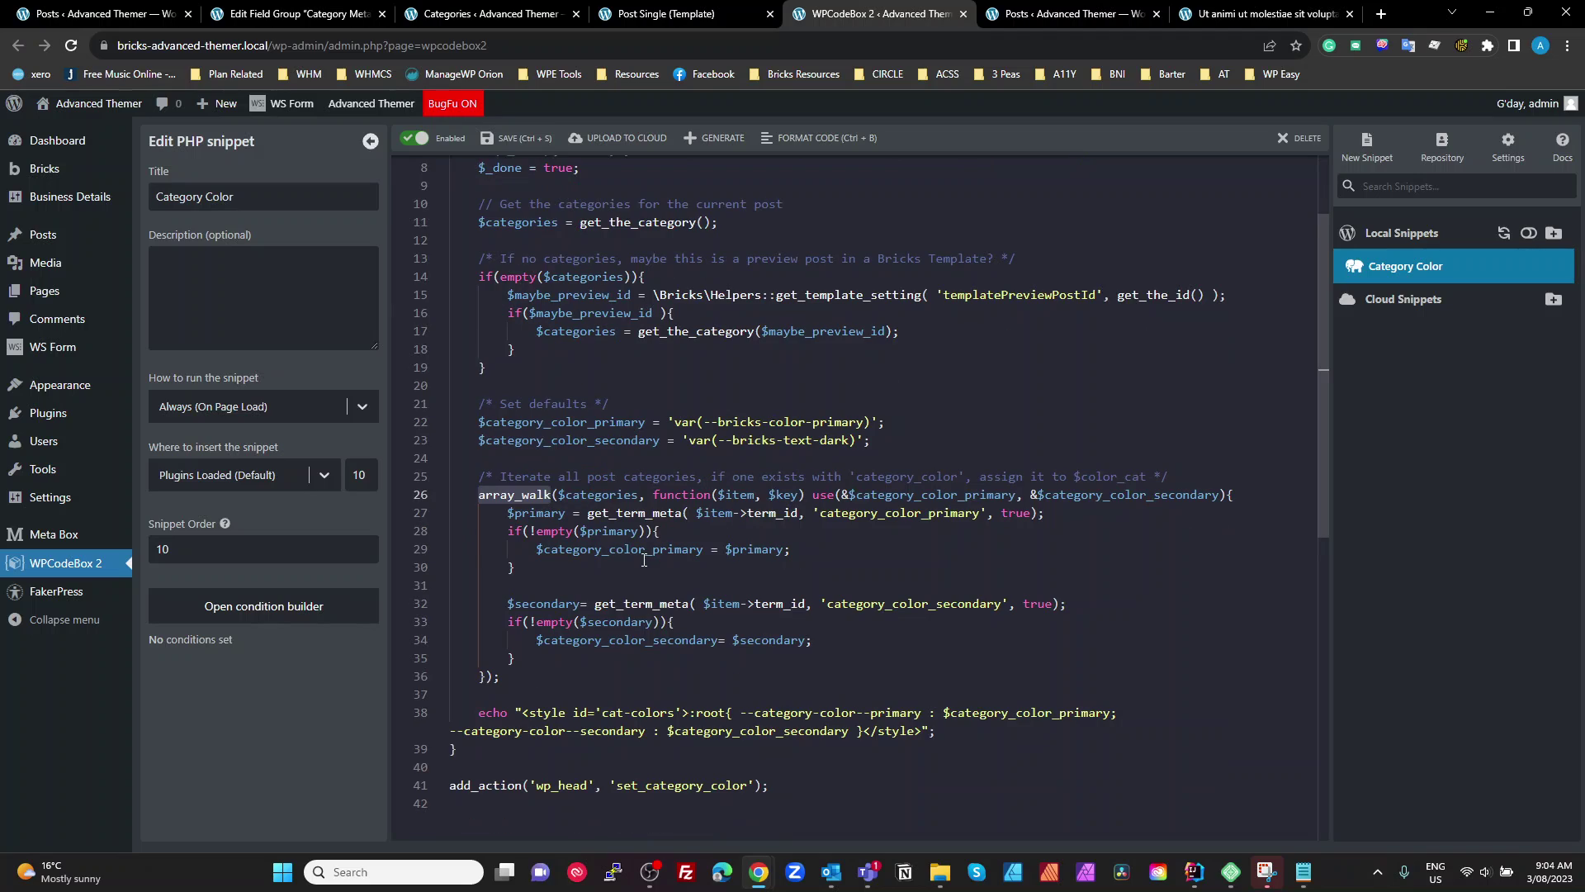
drag(593, 494, 589, 512)
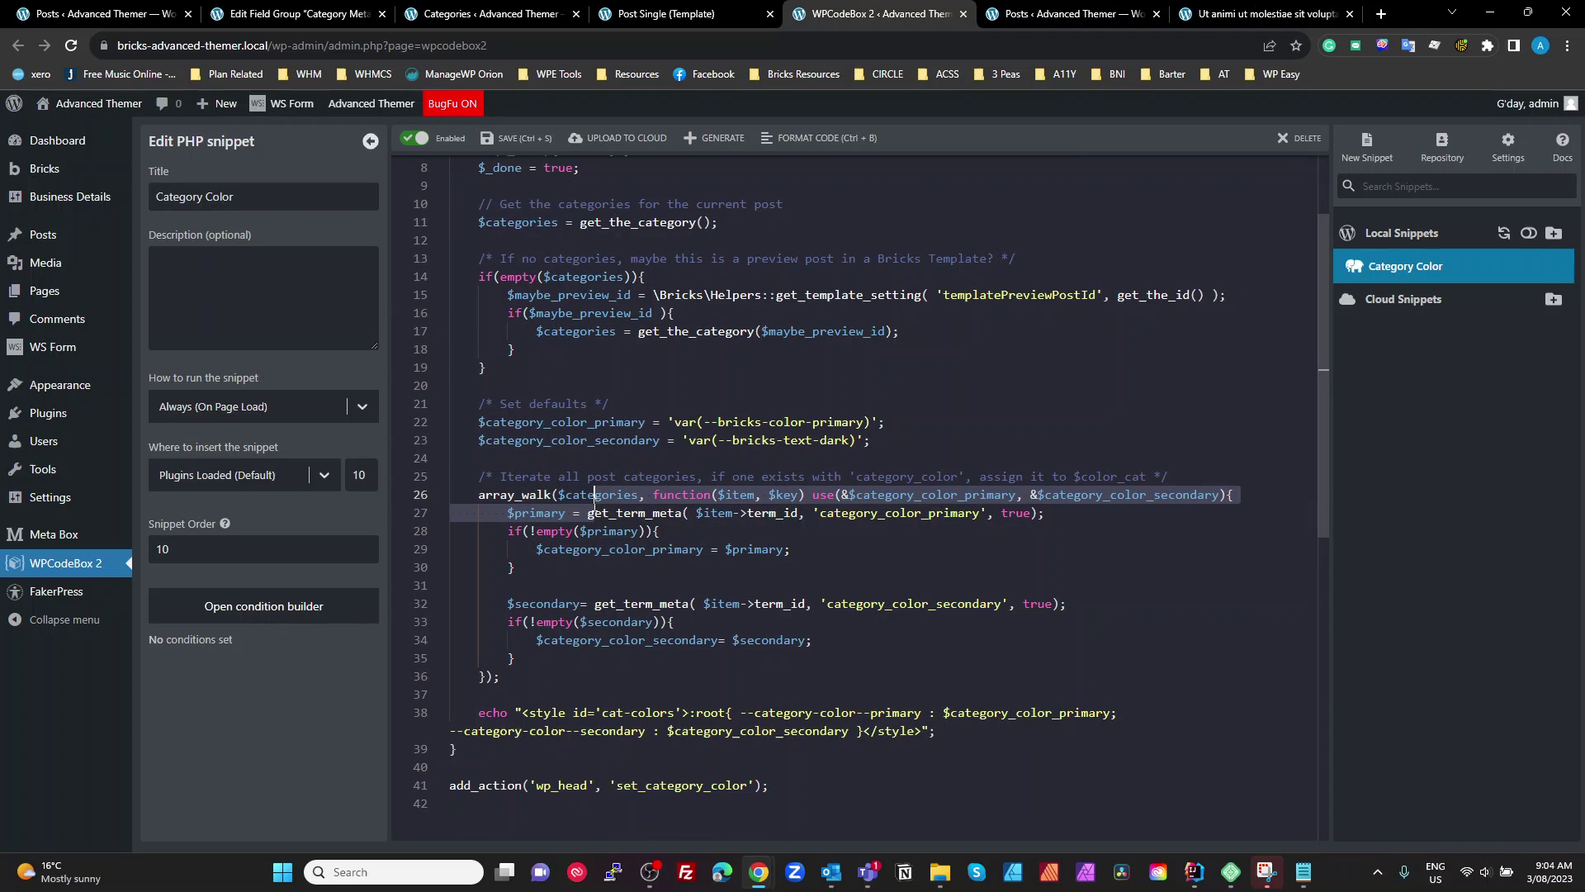
click(668, 513)
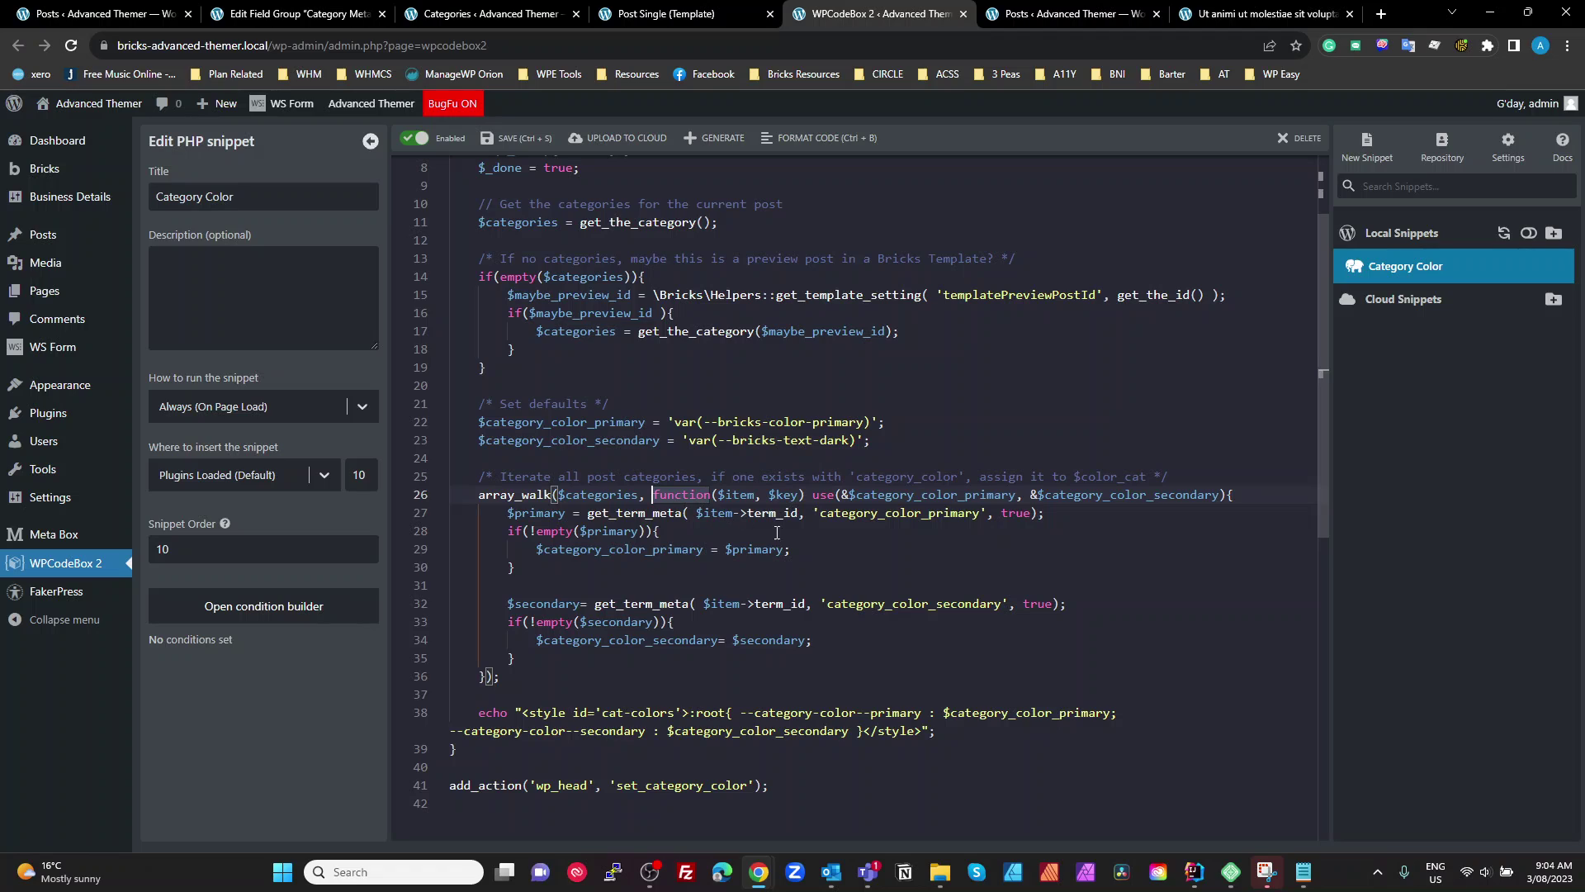
click(738, 494)
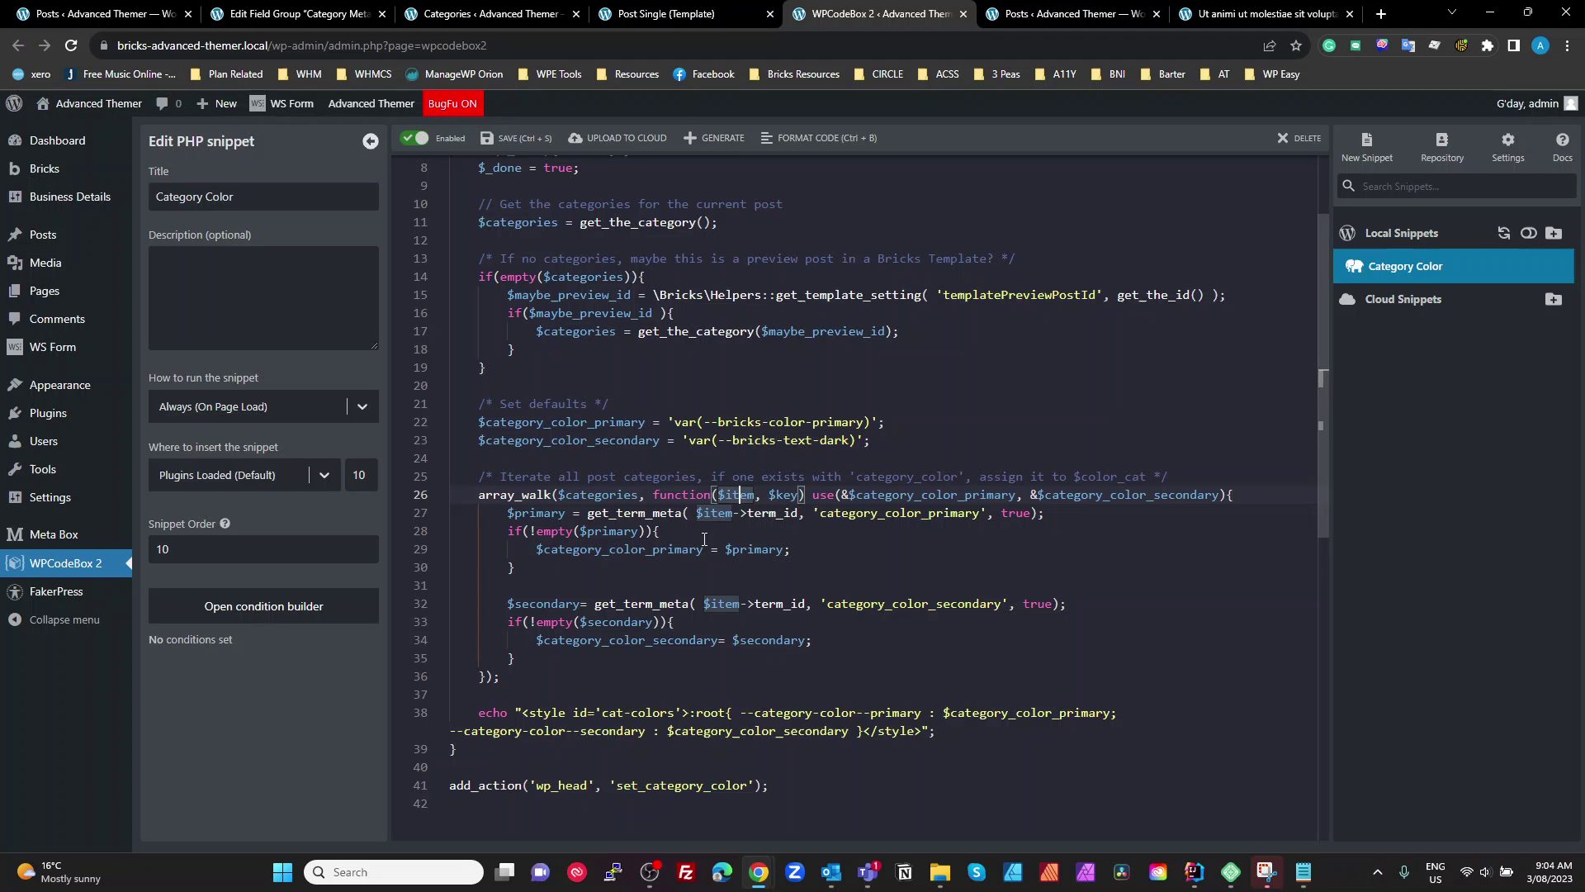
double_click(776, 494)
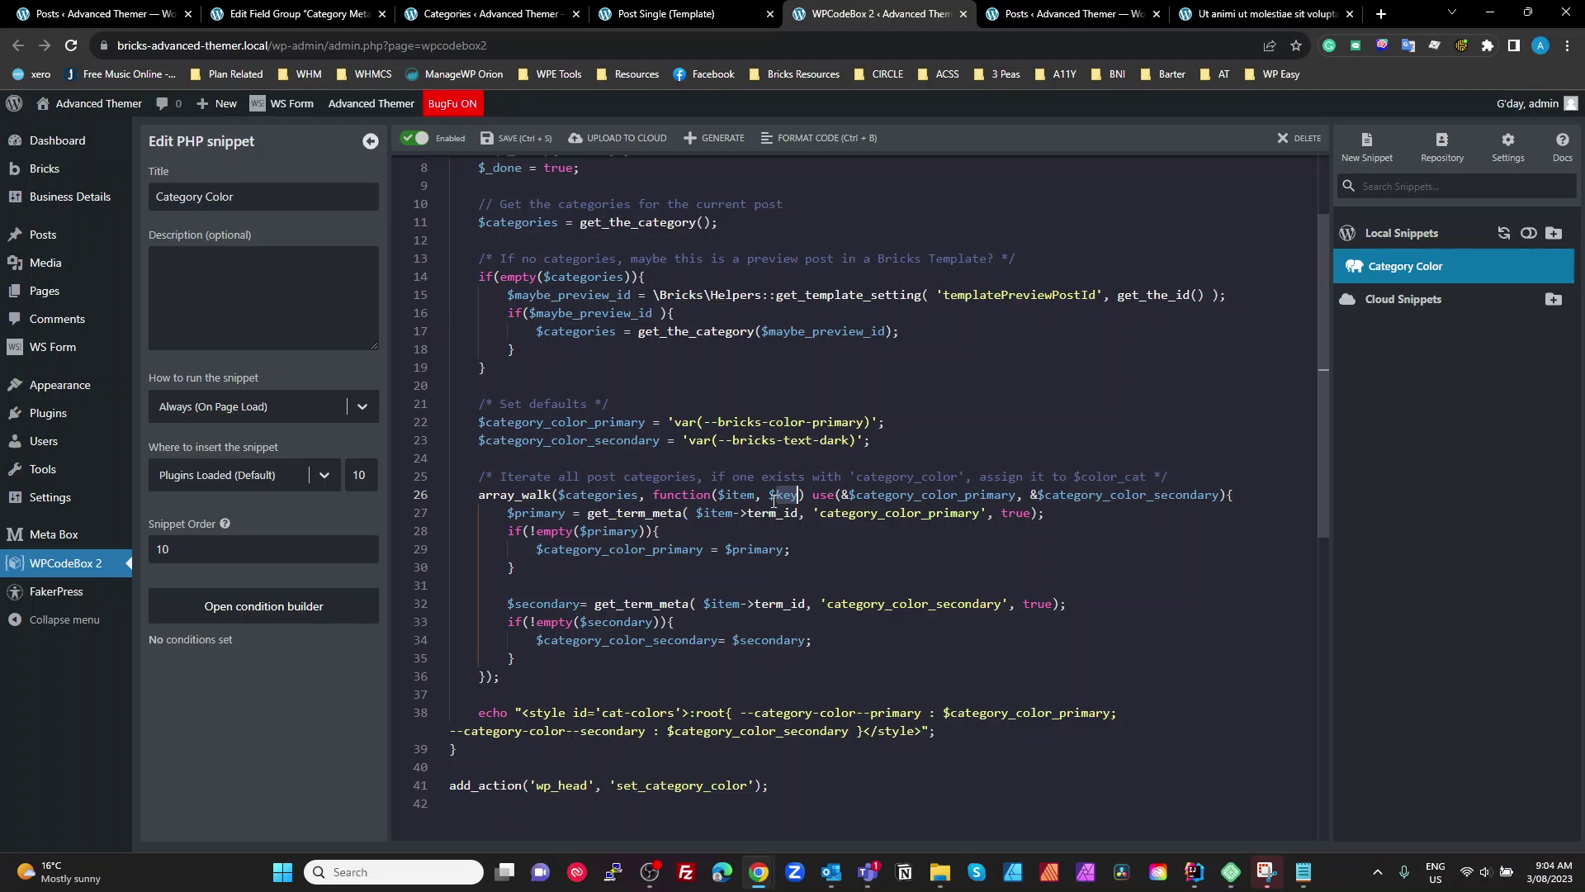
double_click(735, 496)
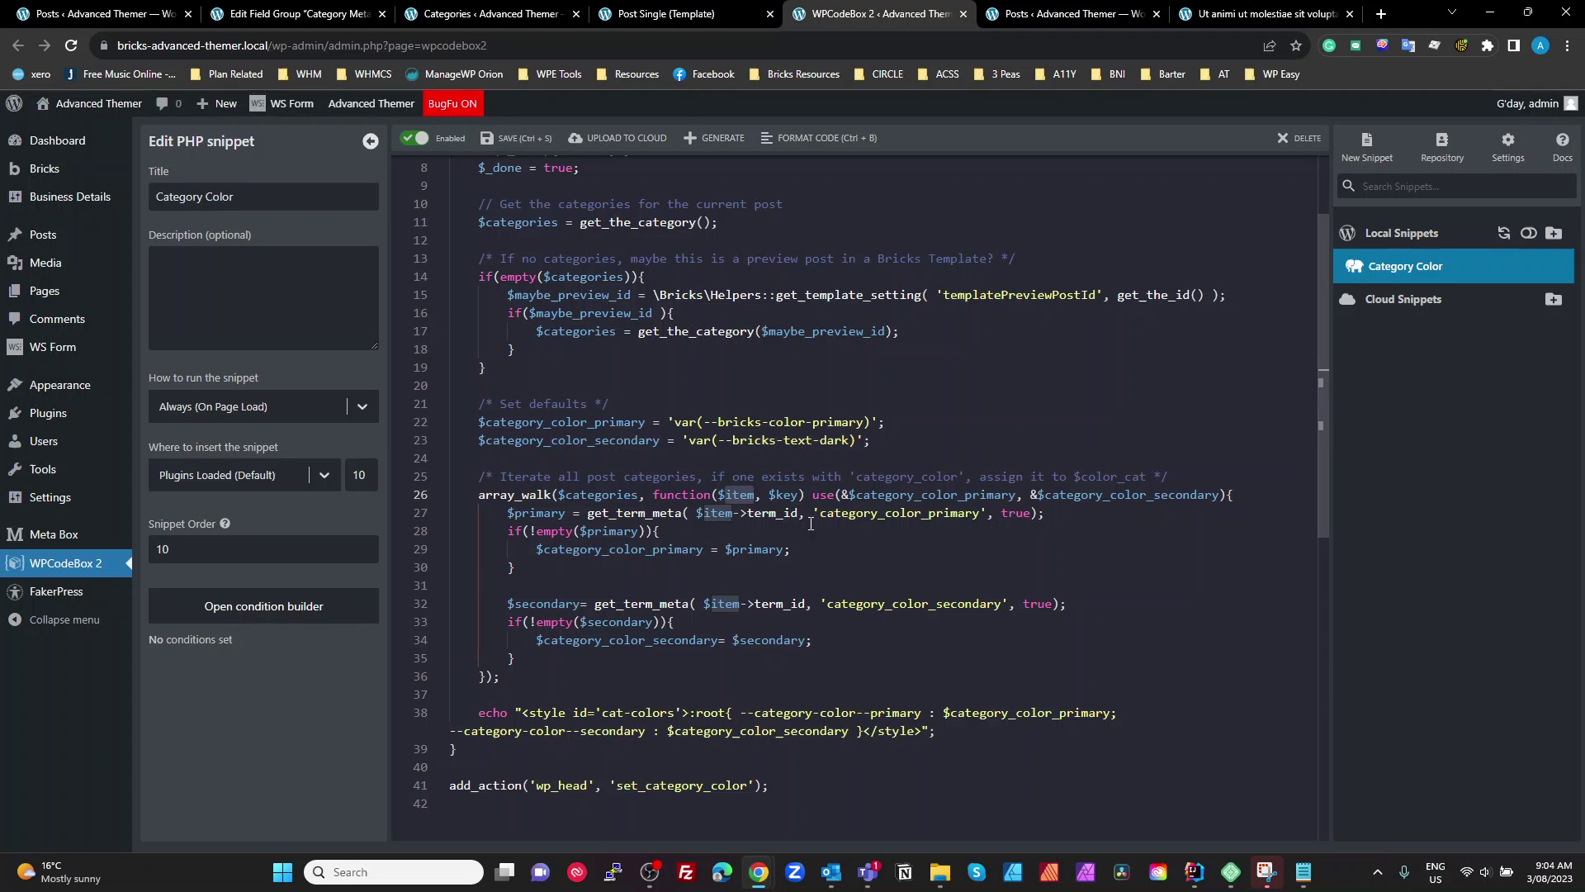
drag(812, 495, 1226, 494)
click(1157, 551)
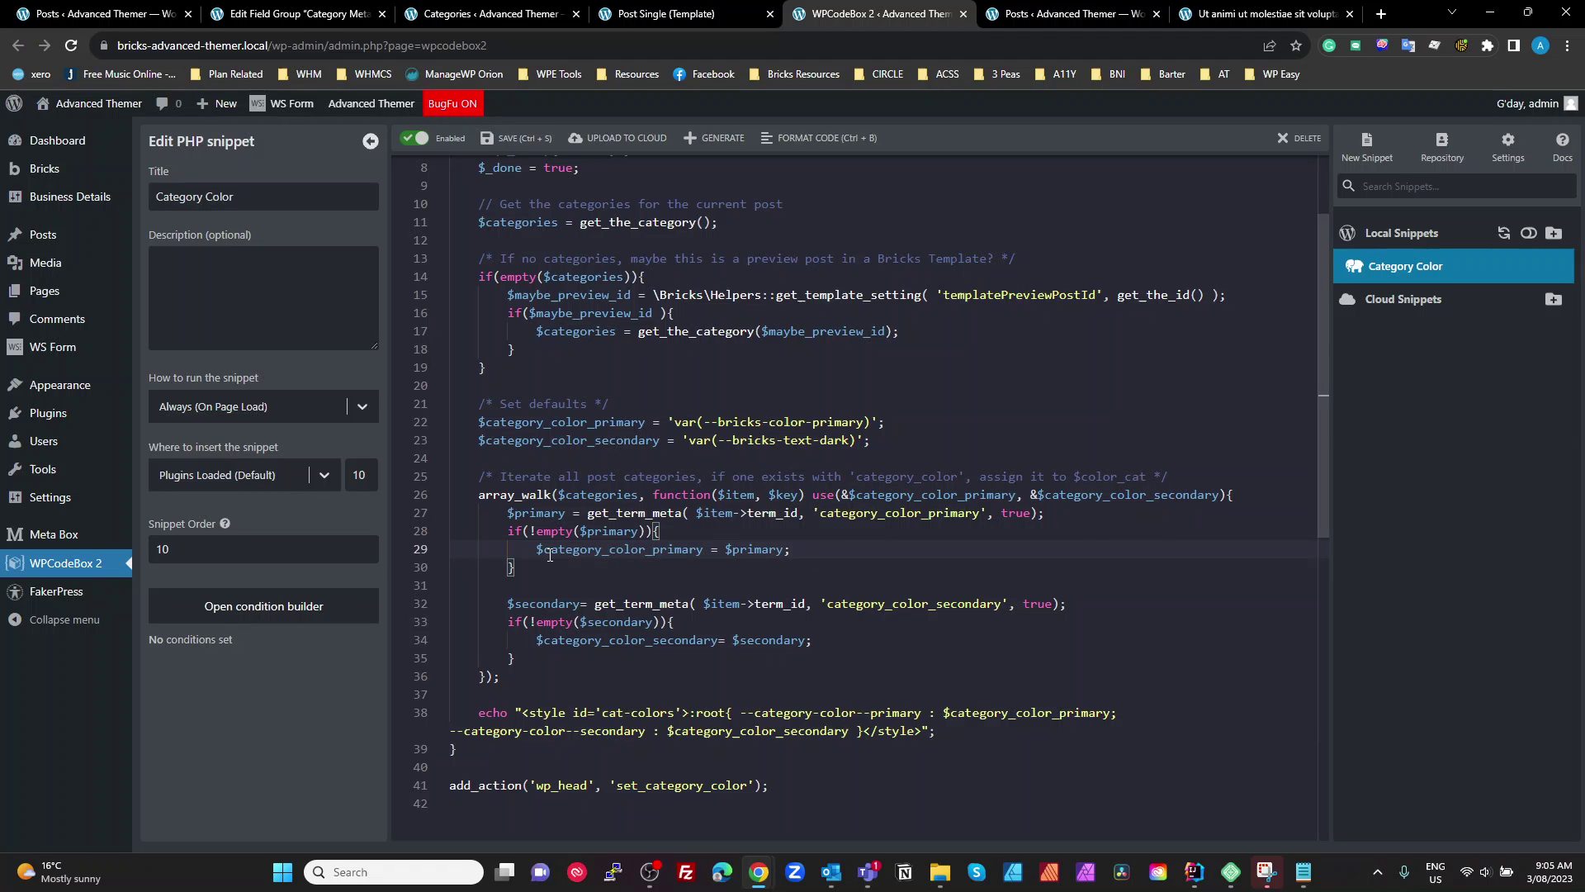
double_click(546, 514)
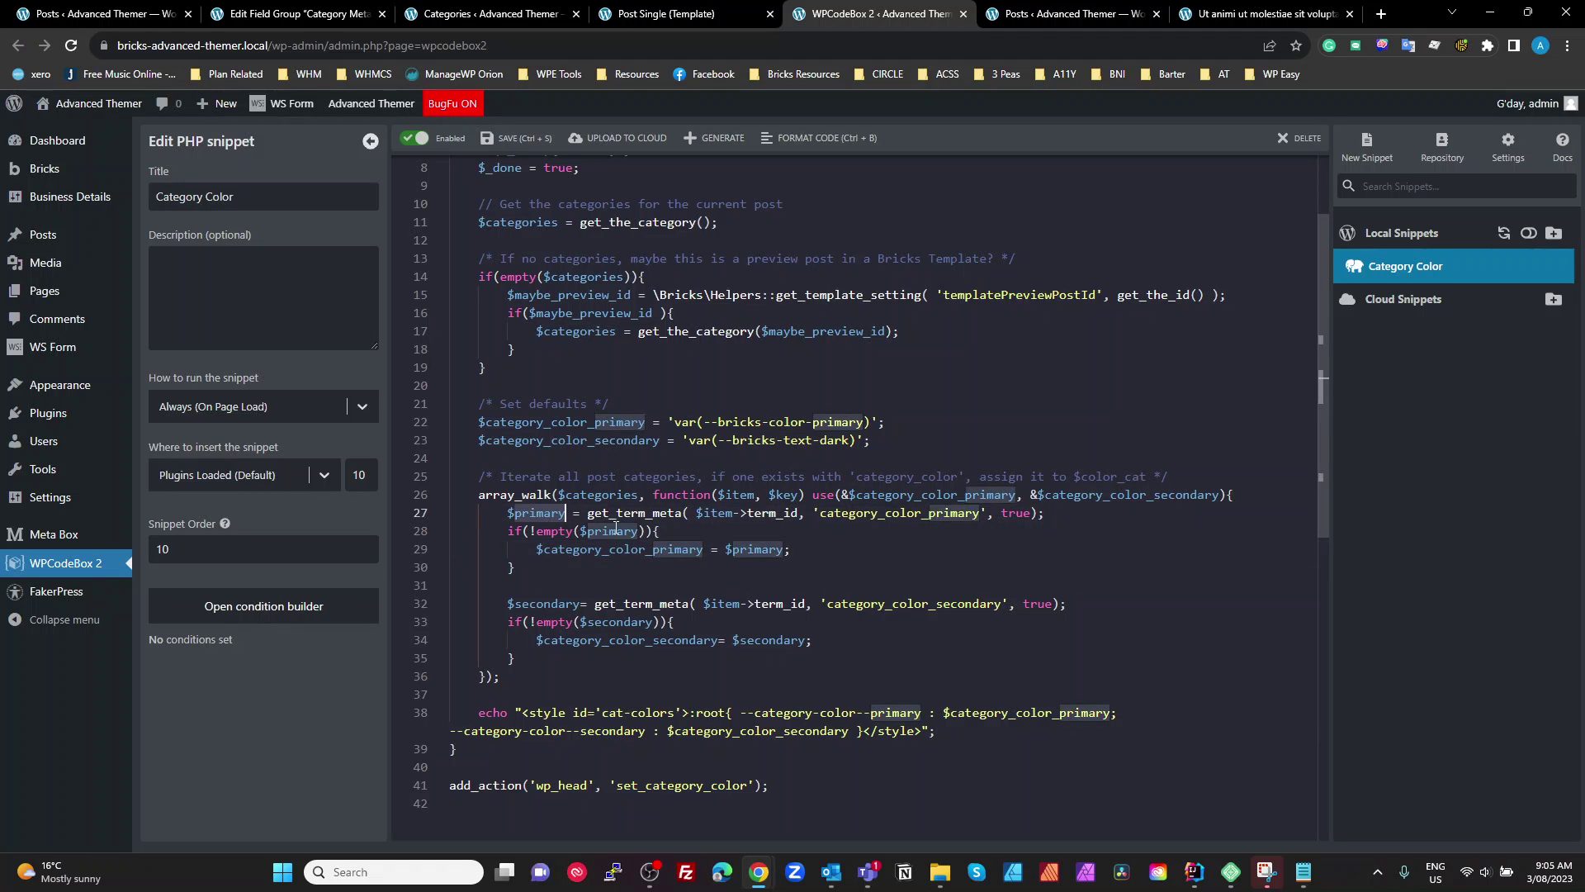
double_click(652, 512)
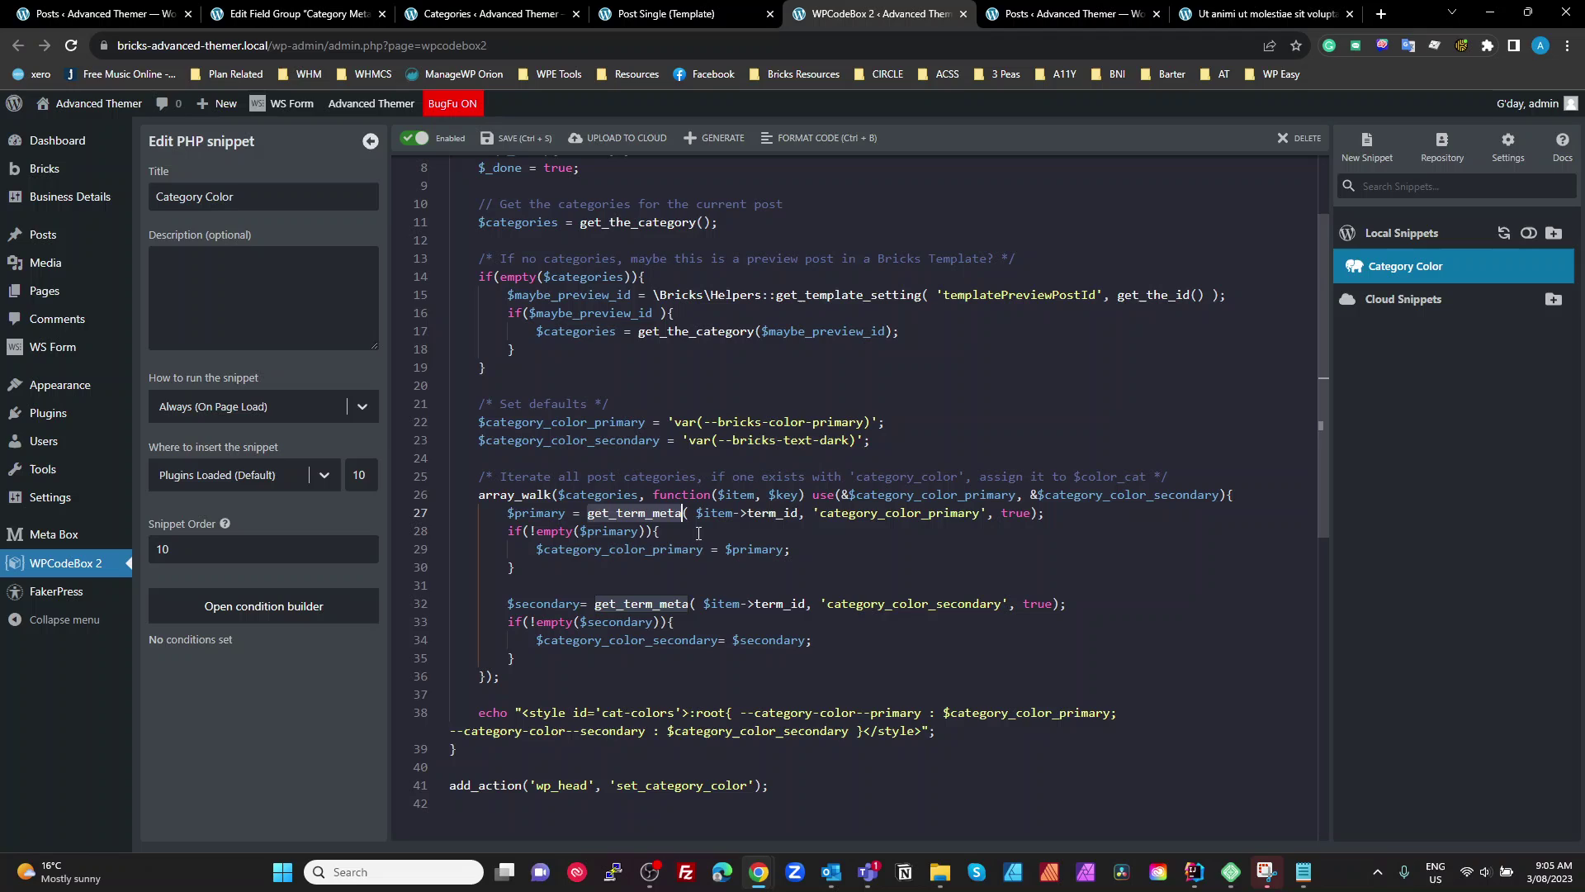
click(768, 513)
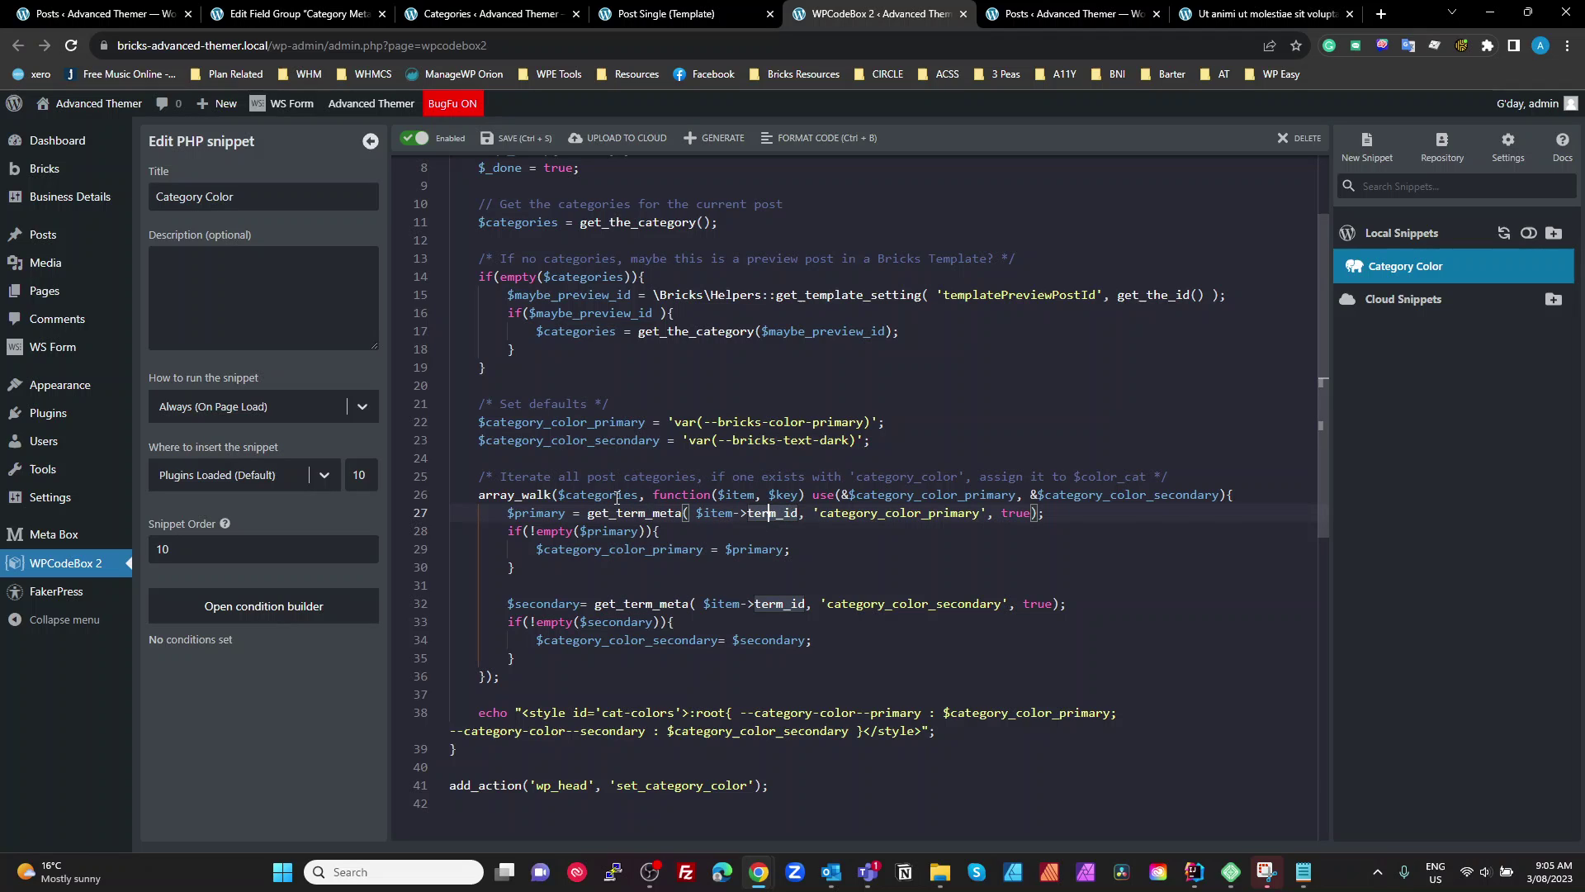
double_click(863, 513)
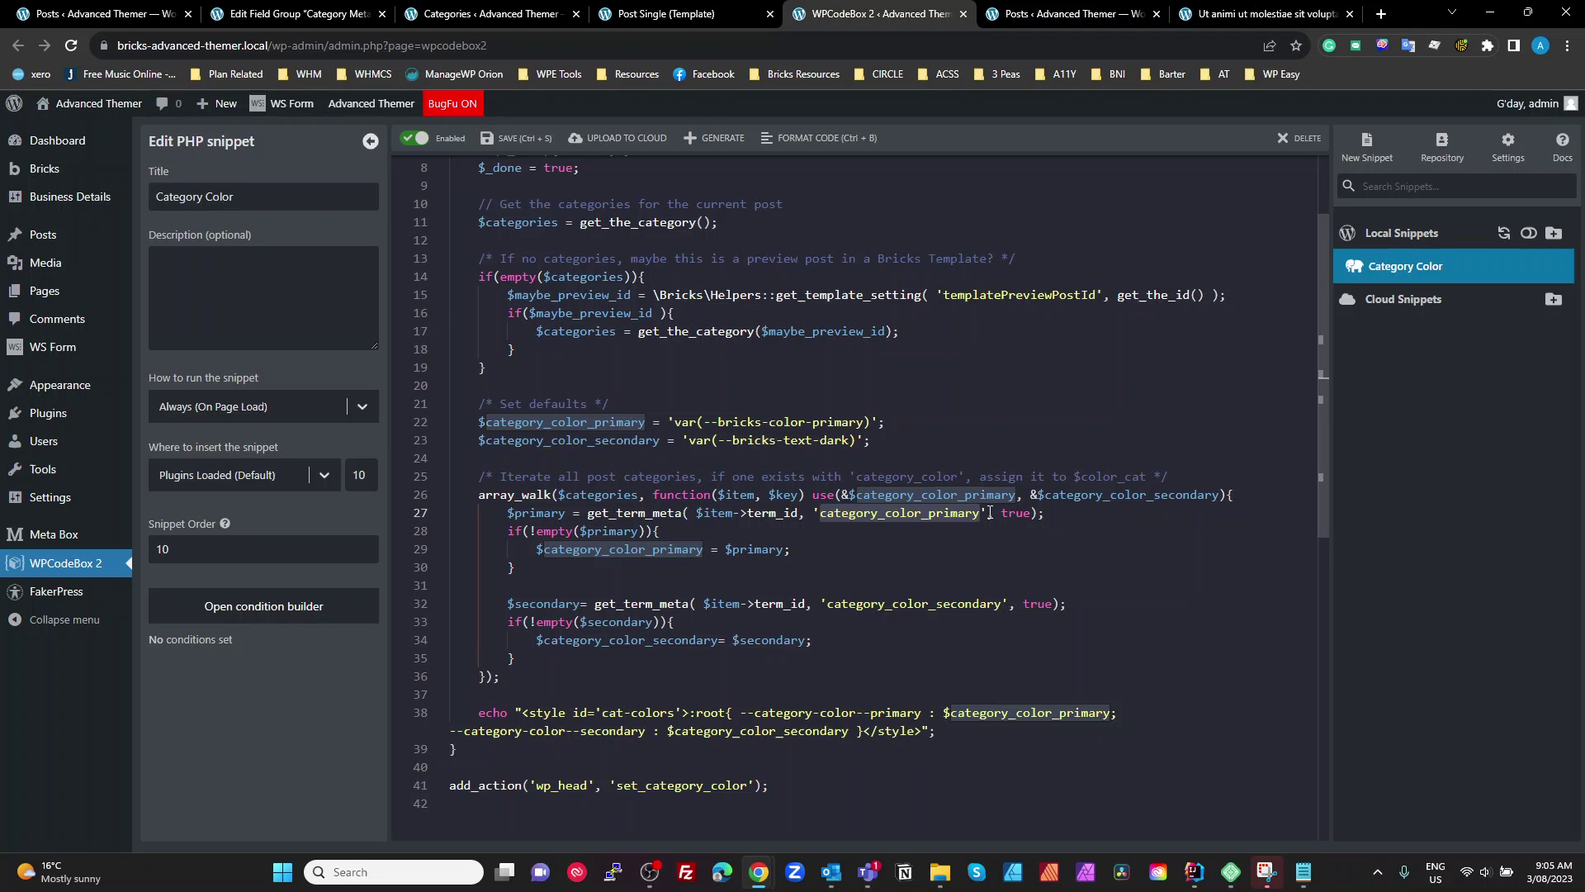
double_click(643, 551)
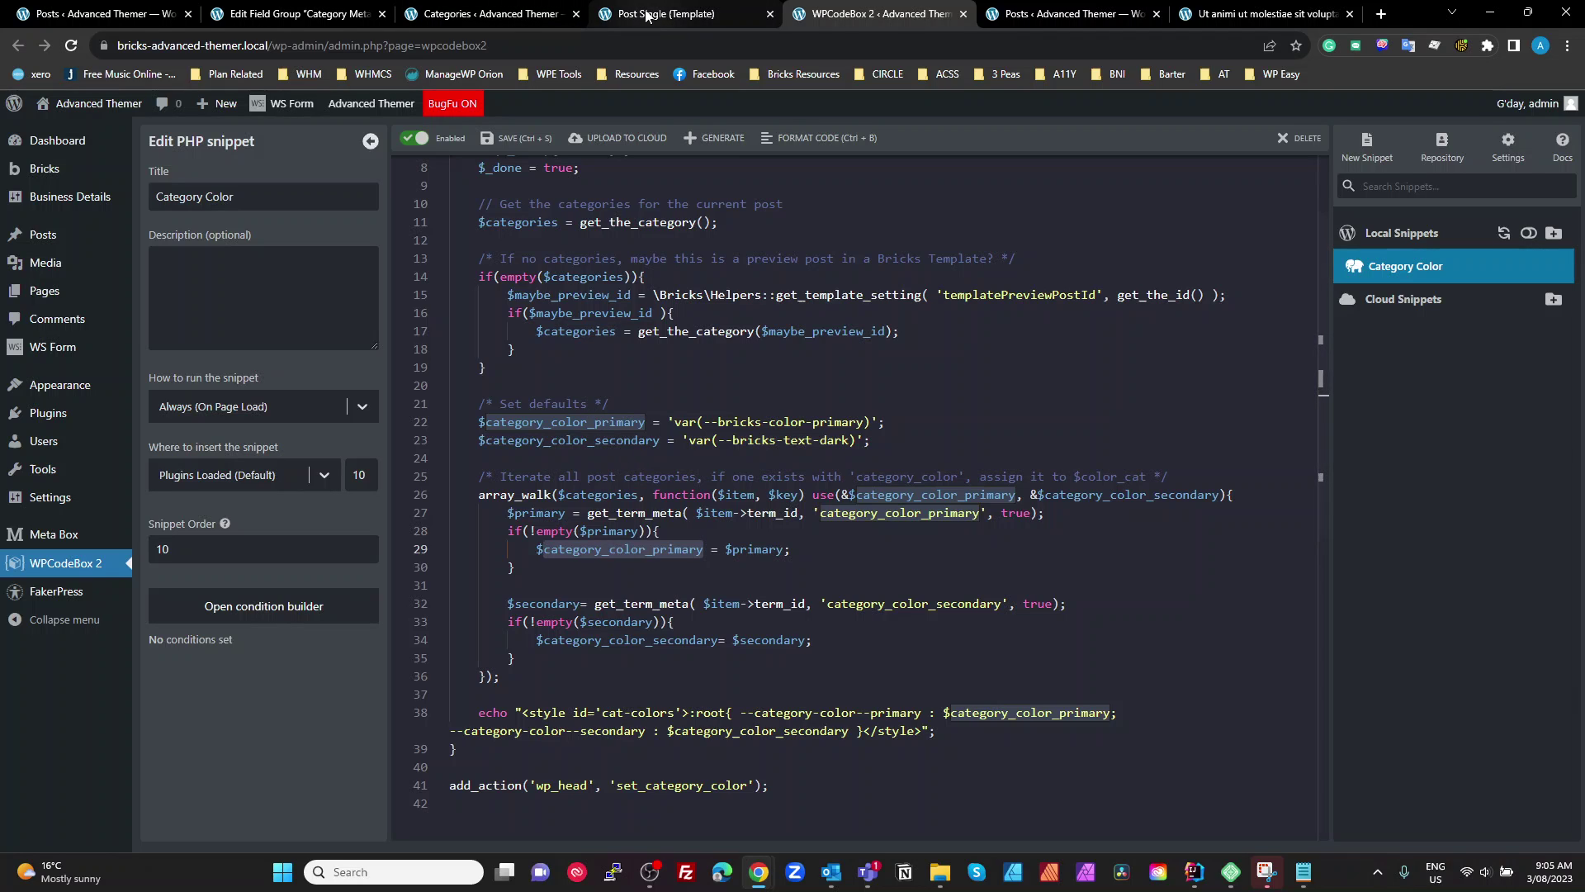
click(725, 15)
- View Posts > Categories with its Category Color Primary and Secondary pickers, then return to the snippet
click(491, 16)
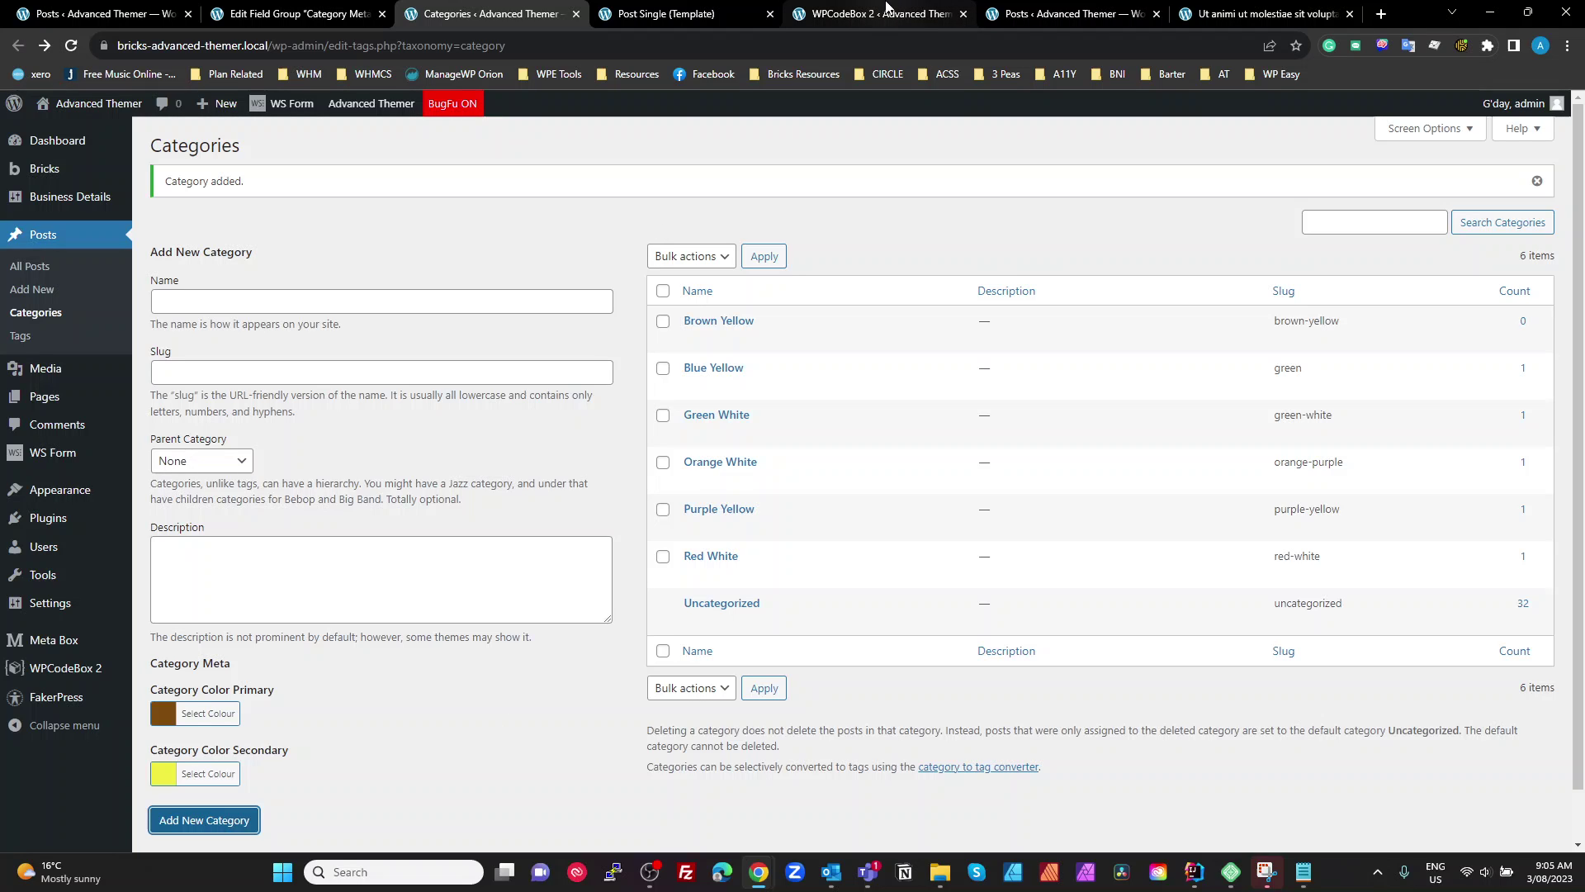
click(888, 13)
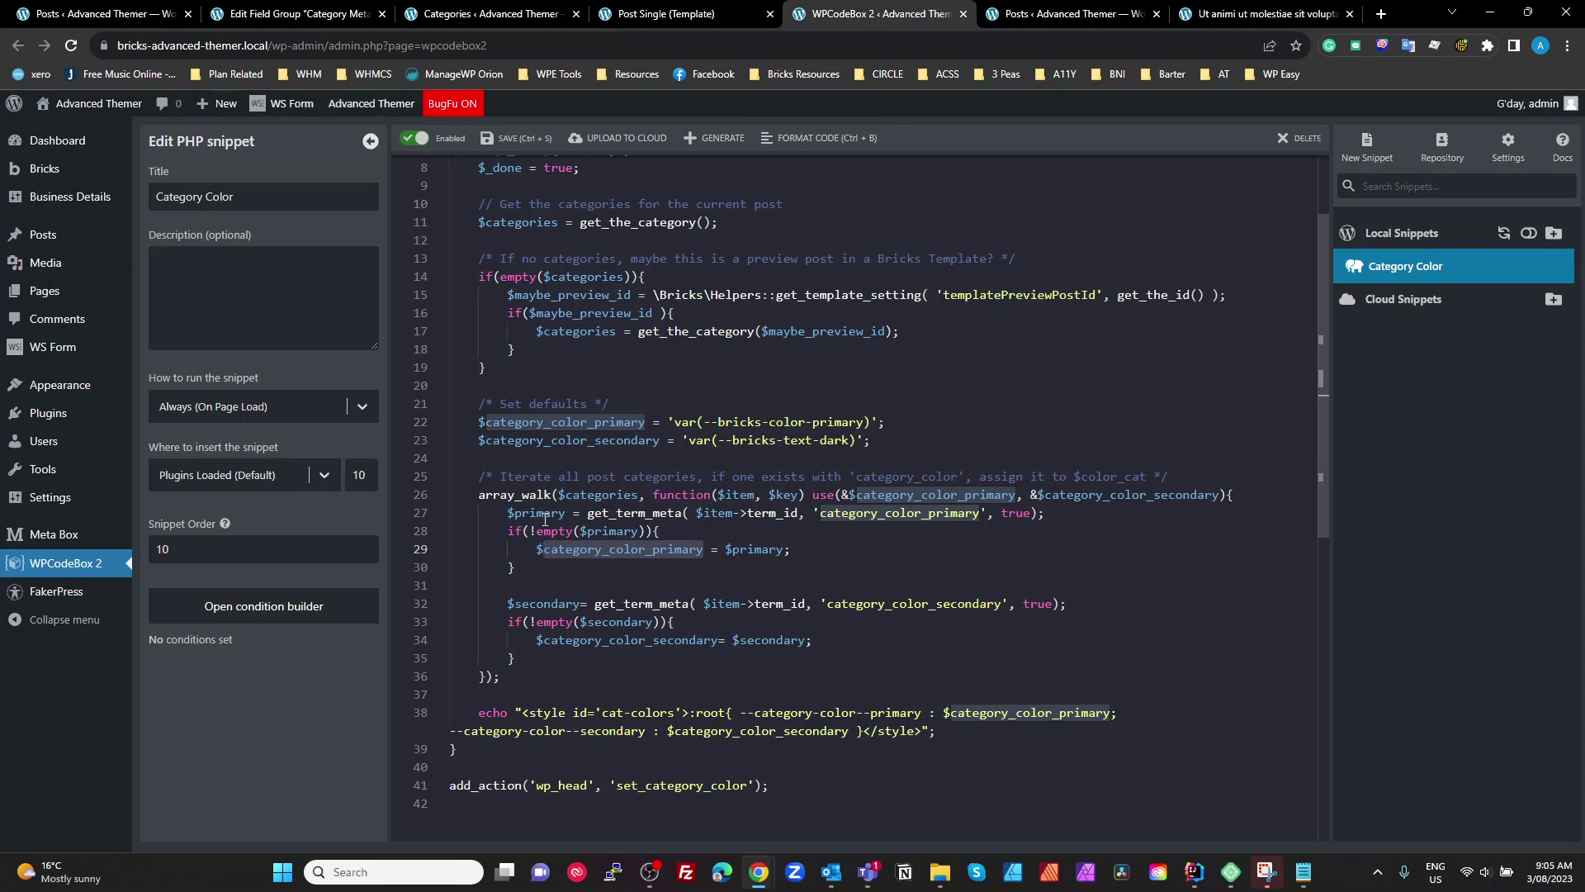
double_click(875, 604)
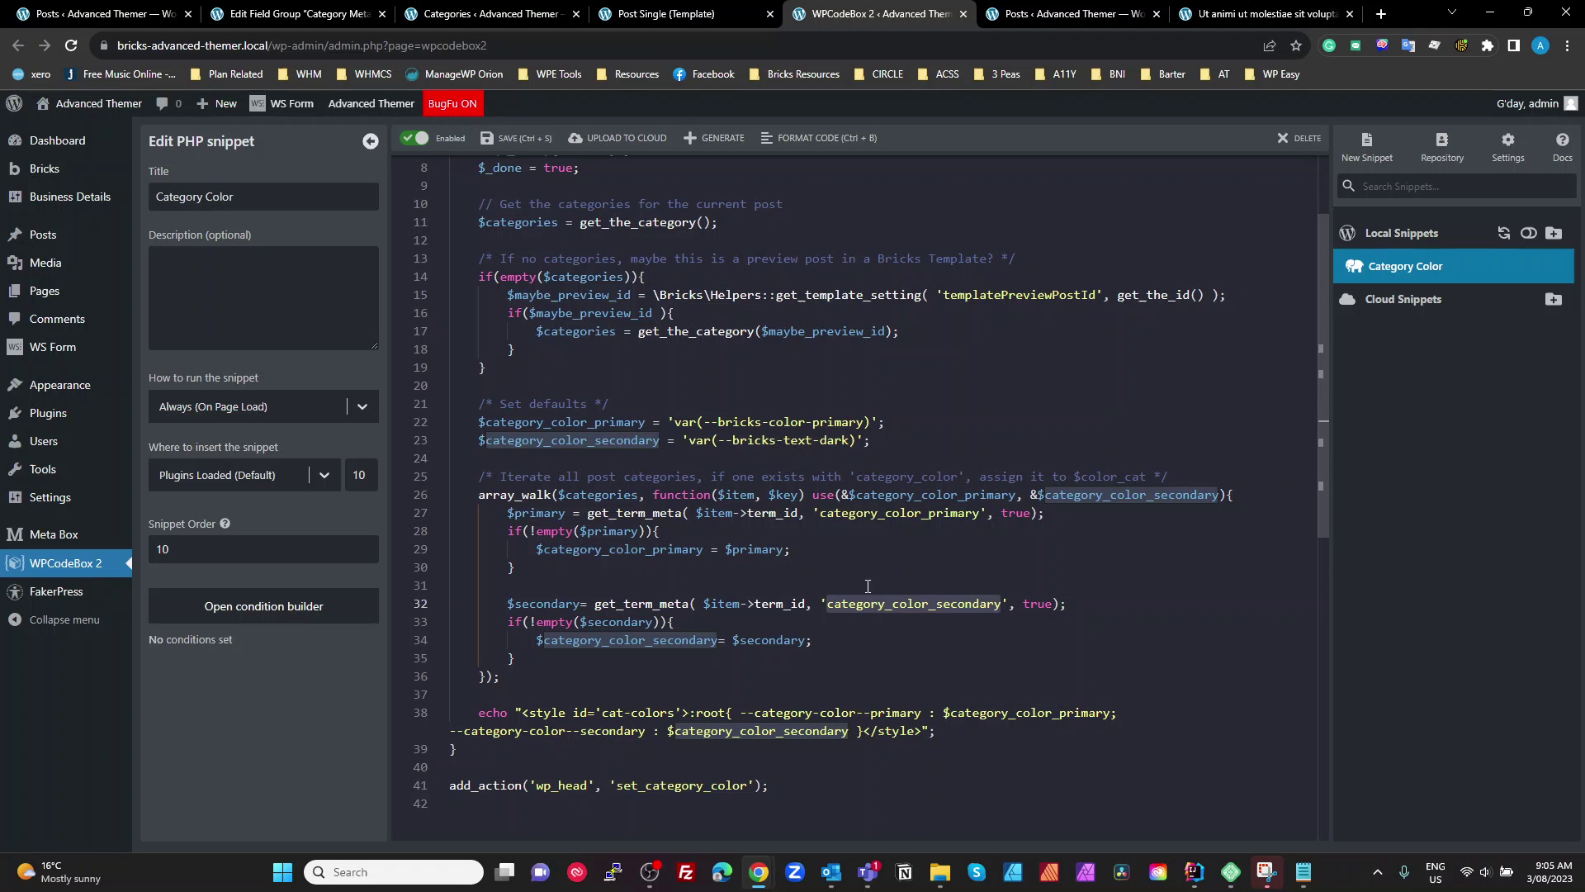
double_click(602, 642)
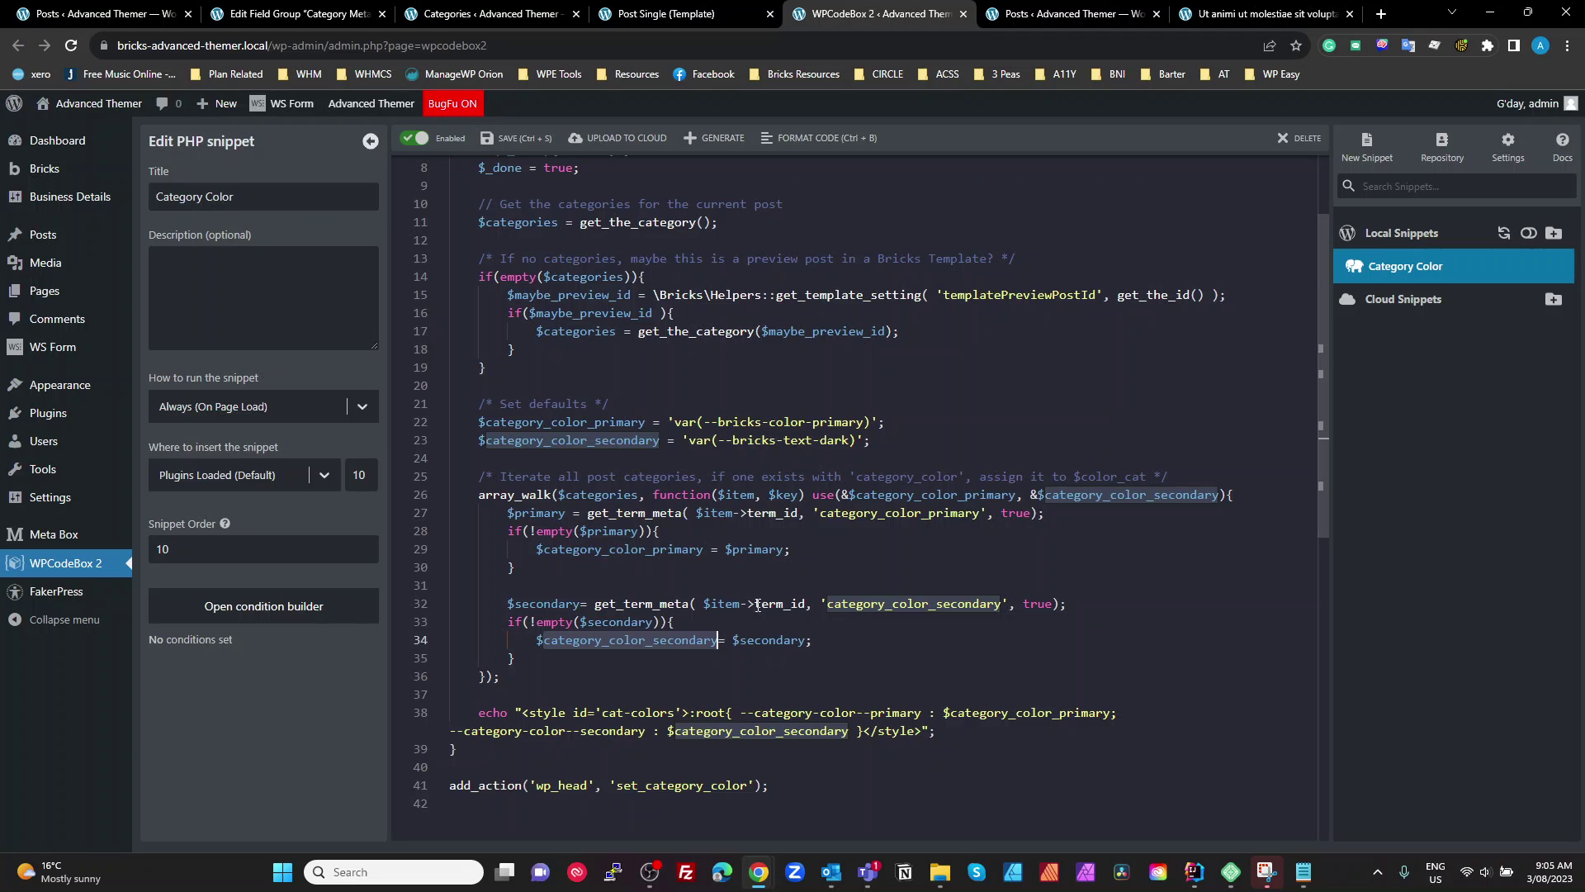
click(1040, 583)
click(815, 496)
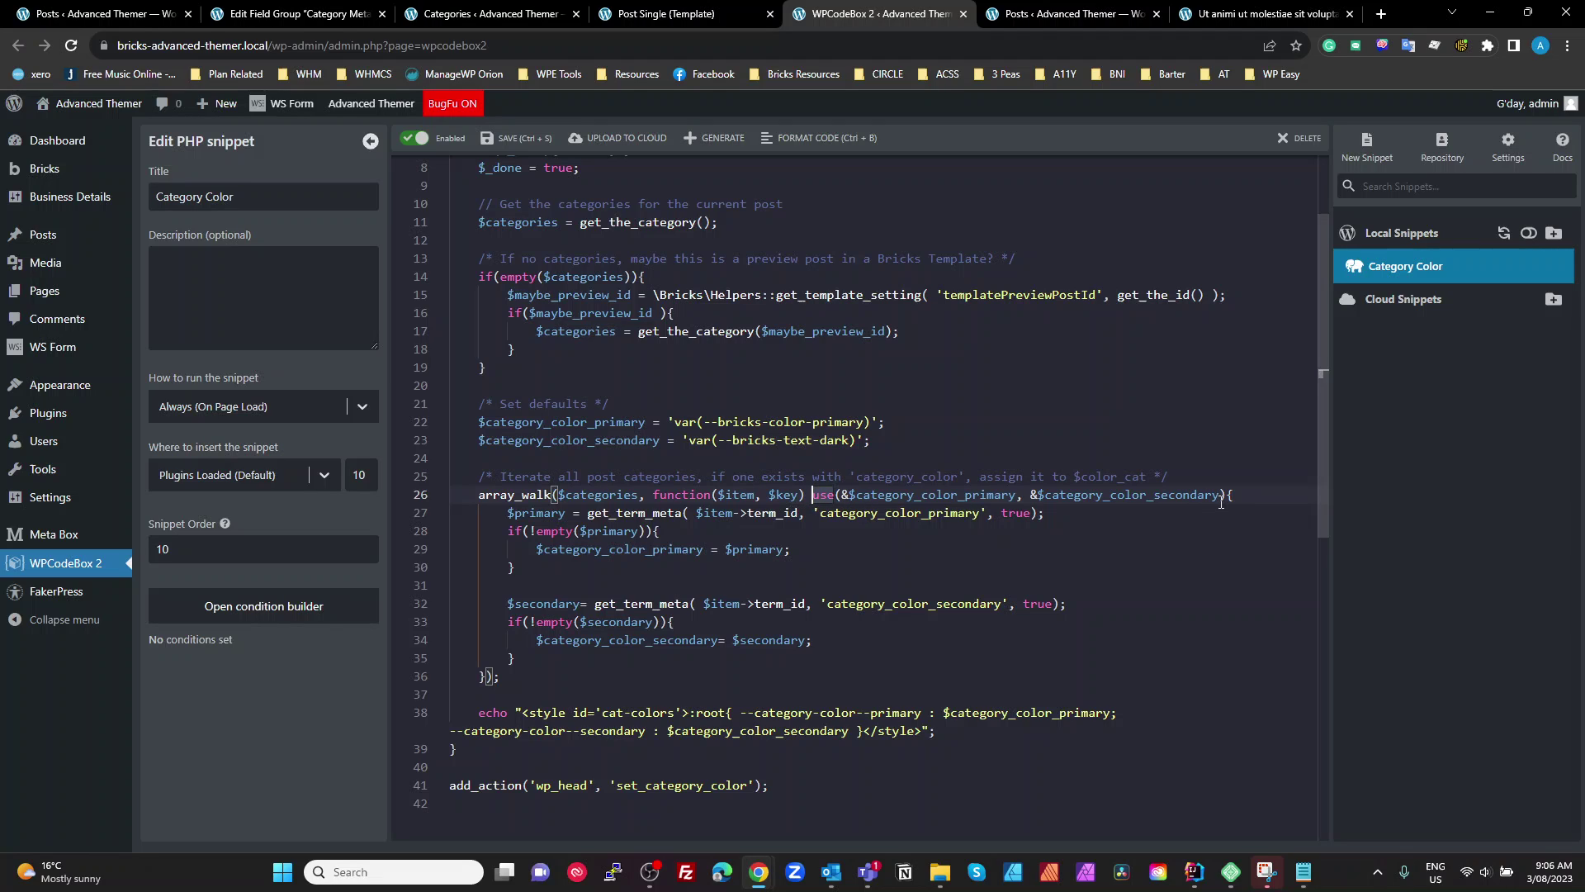
- Add use(&$category_color_primary, &$category_color_secondary) to the line 26 array_walk callback
drag(1221, 502, 813, 493)
key(ctrl+c)
key(BackSpace)
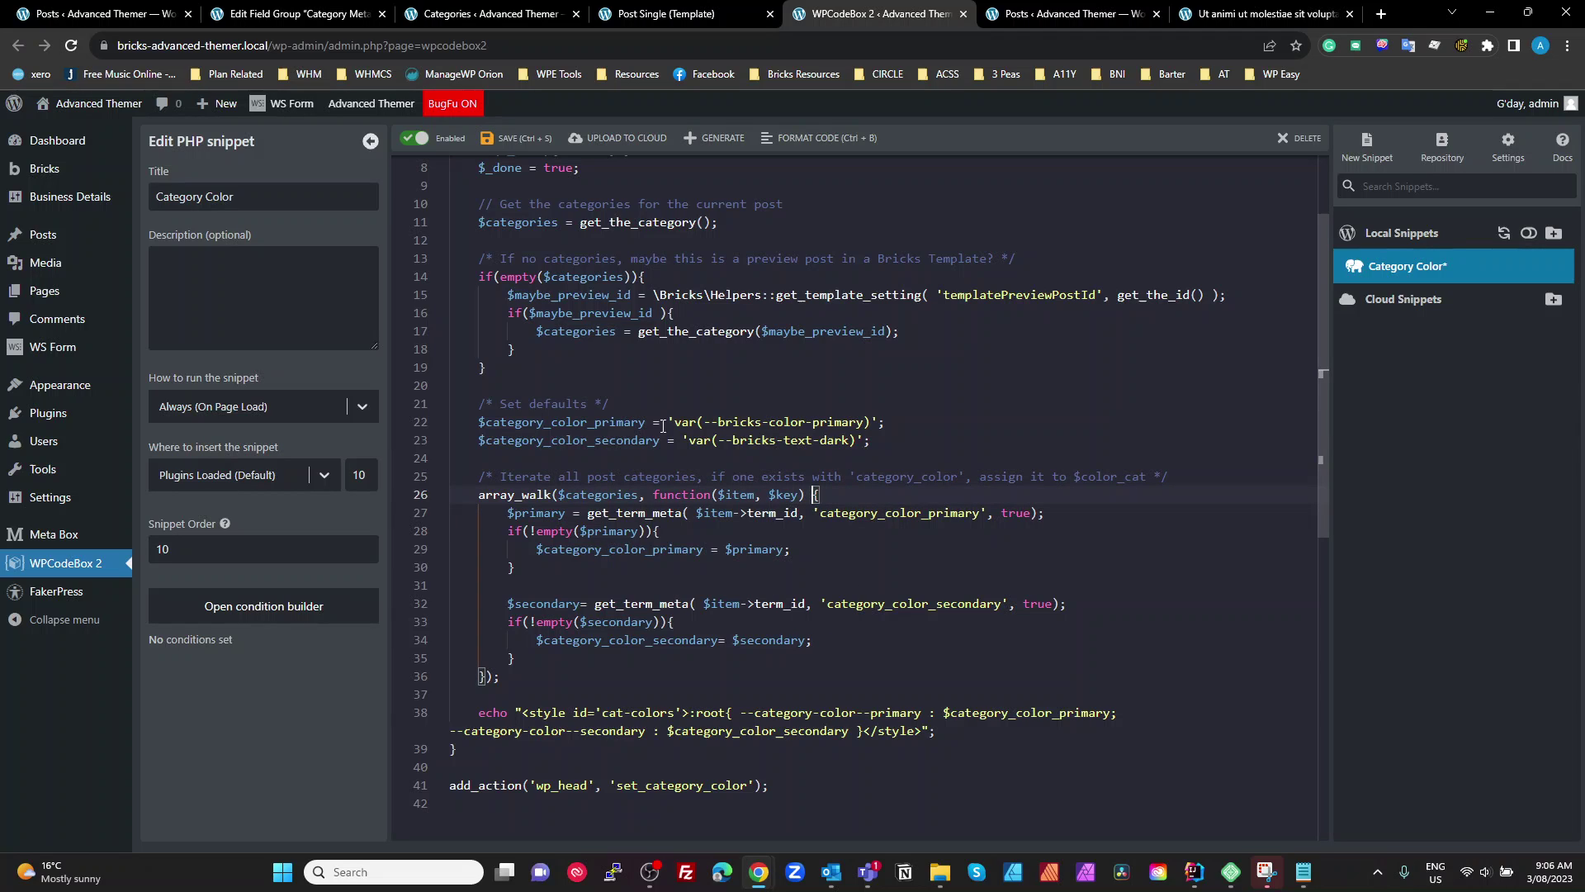
double_click(586, 428)
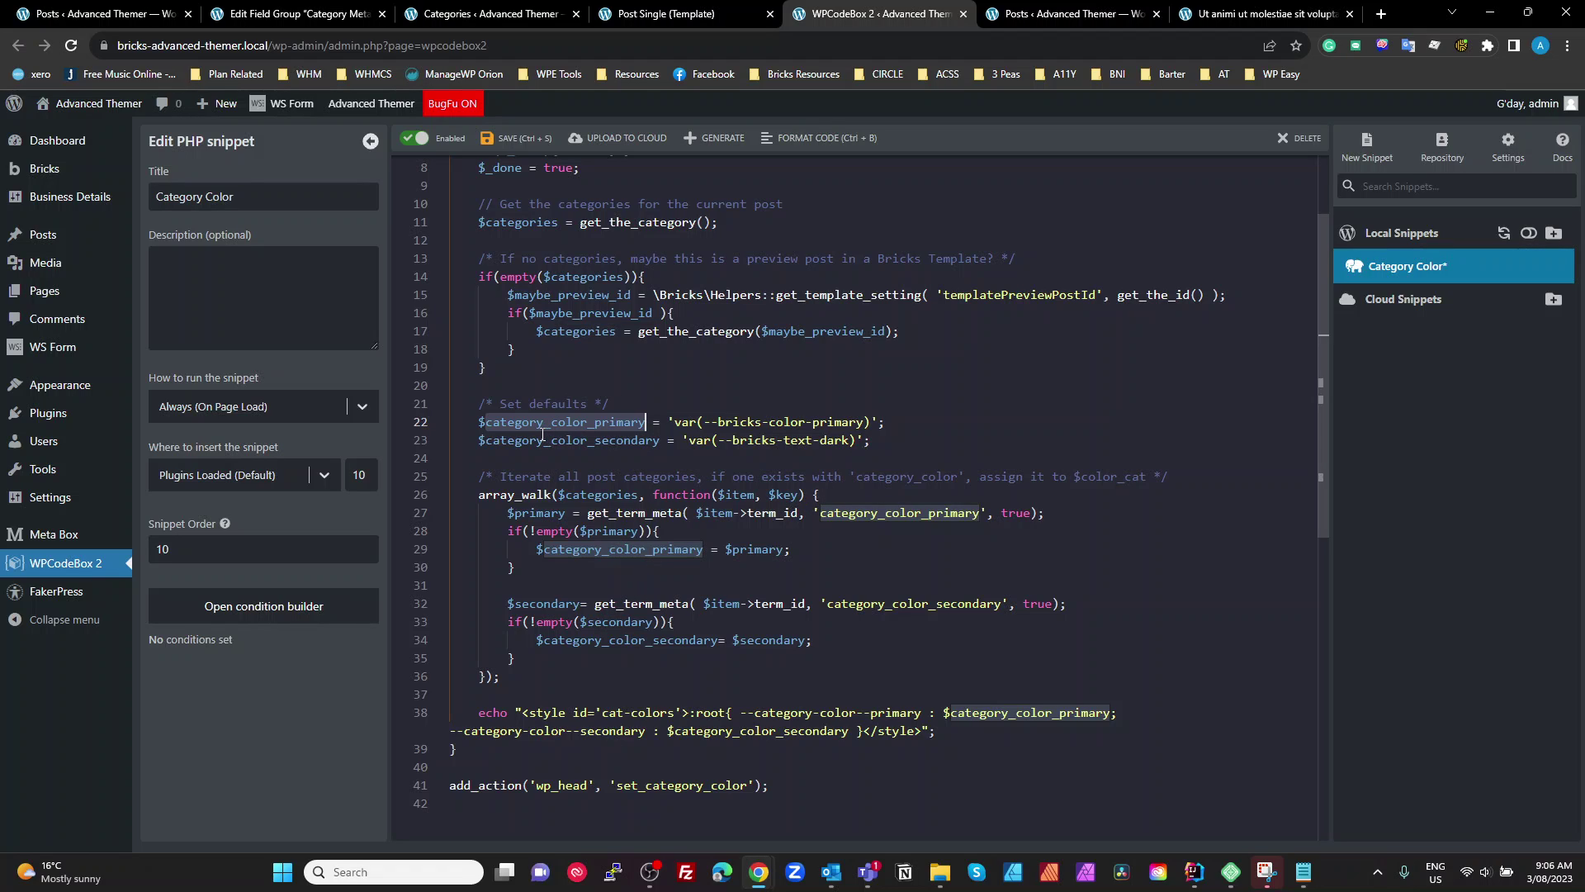
double_click(595, 549)
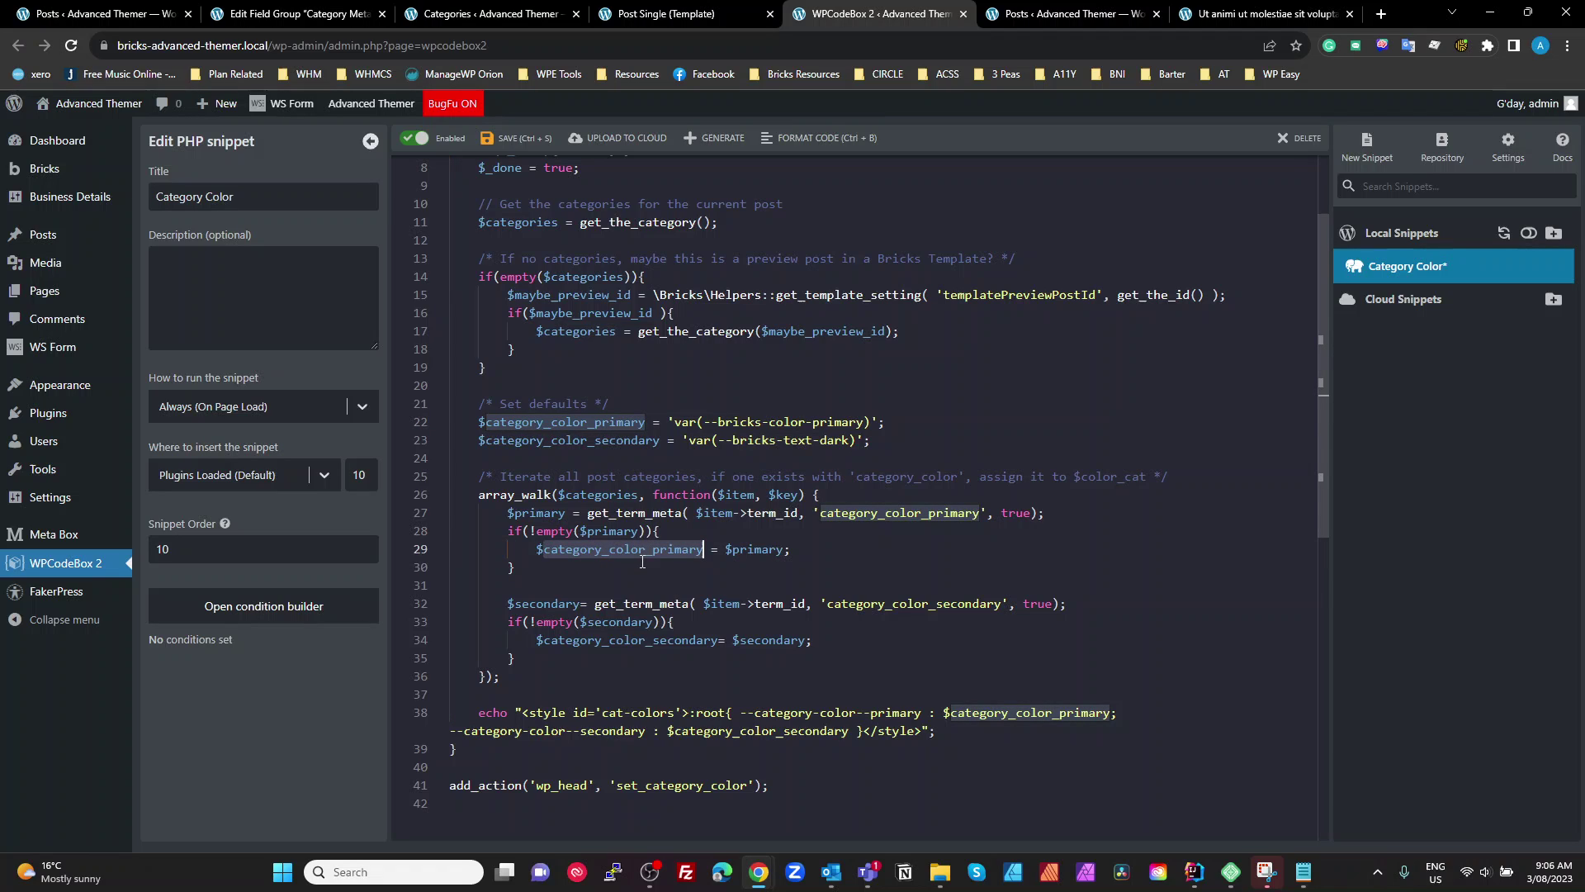
double_click(567, 424)
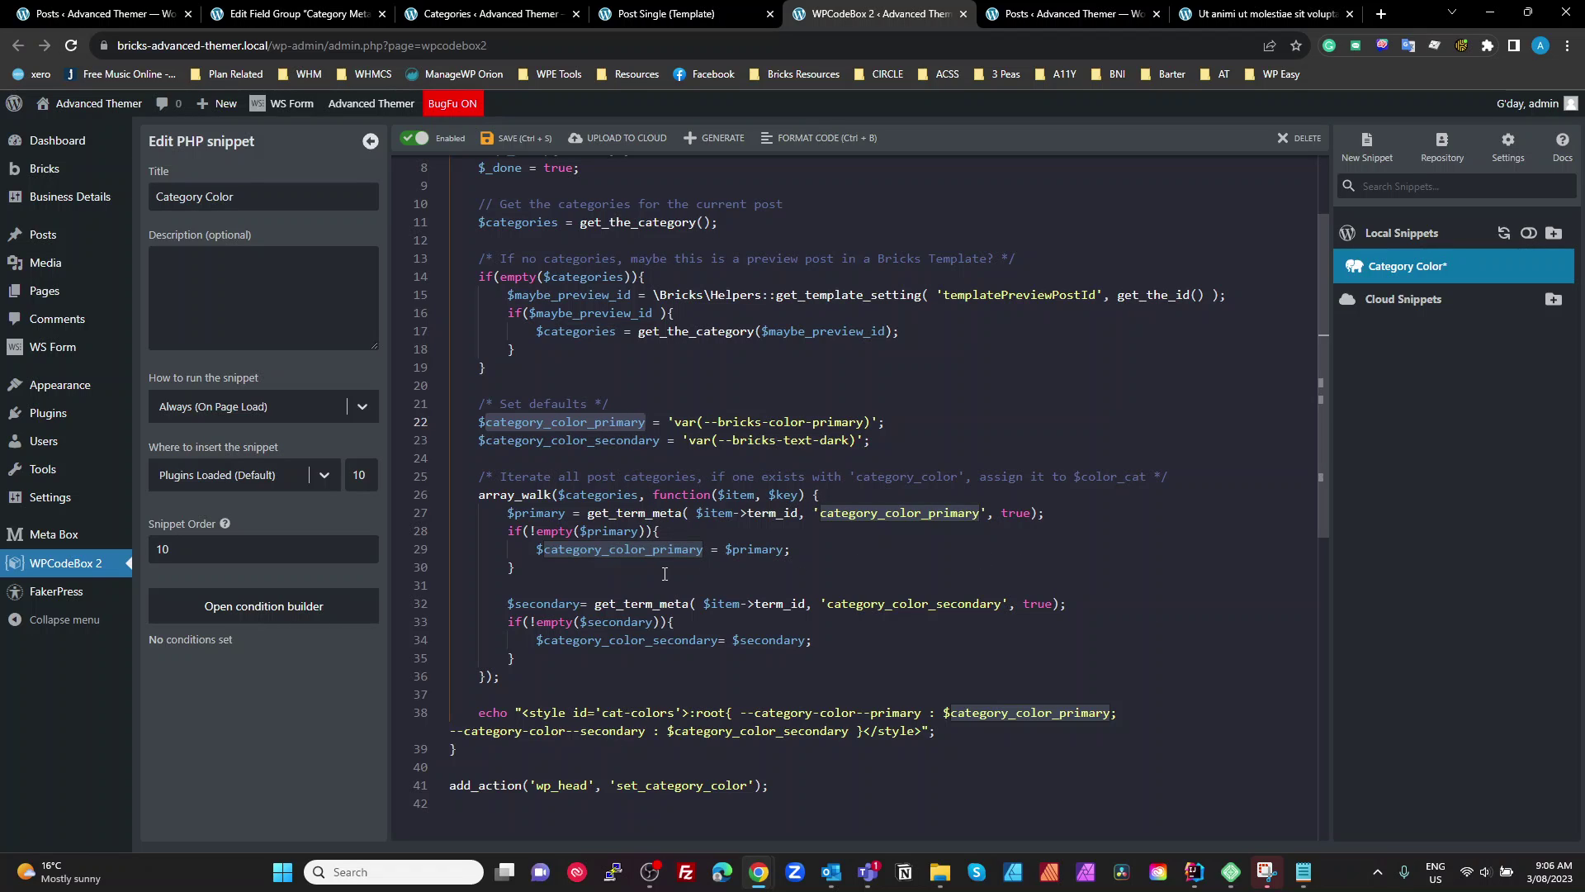
click(814, 495)
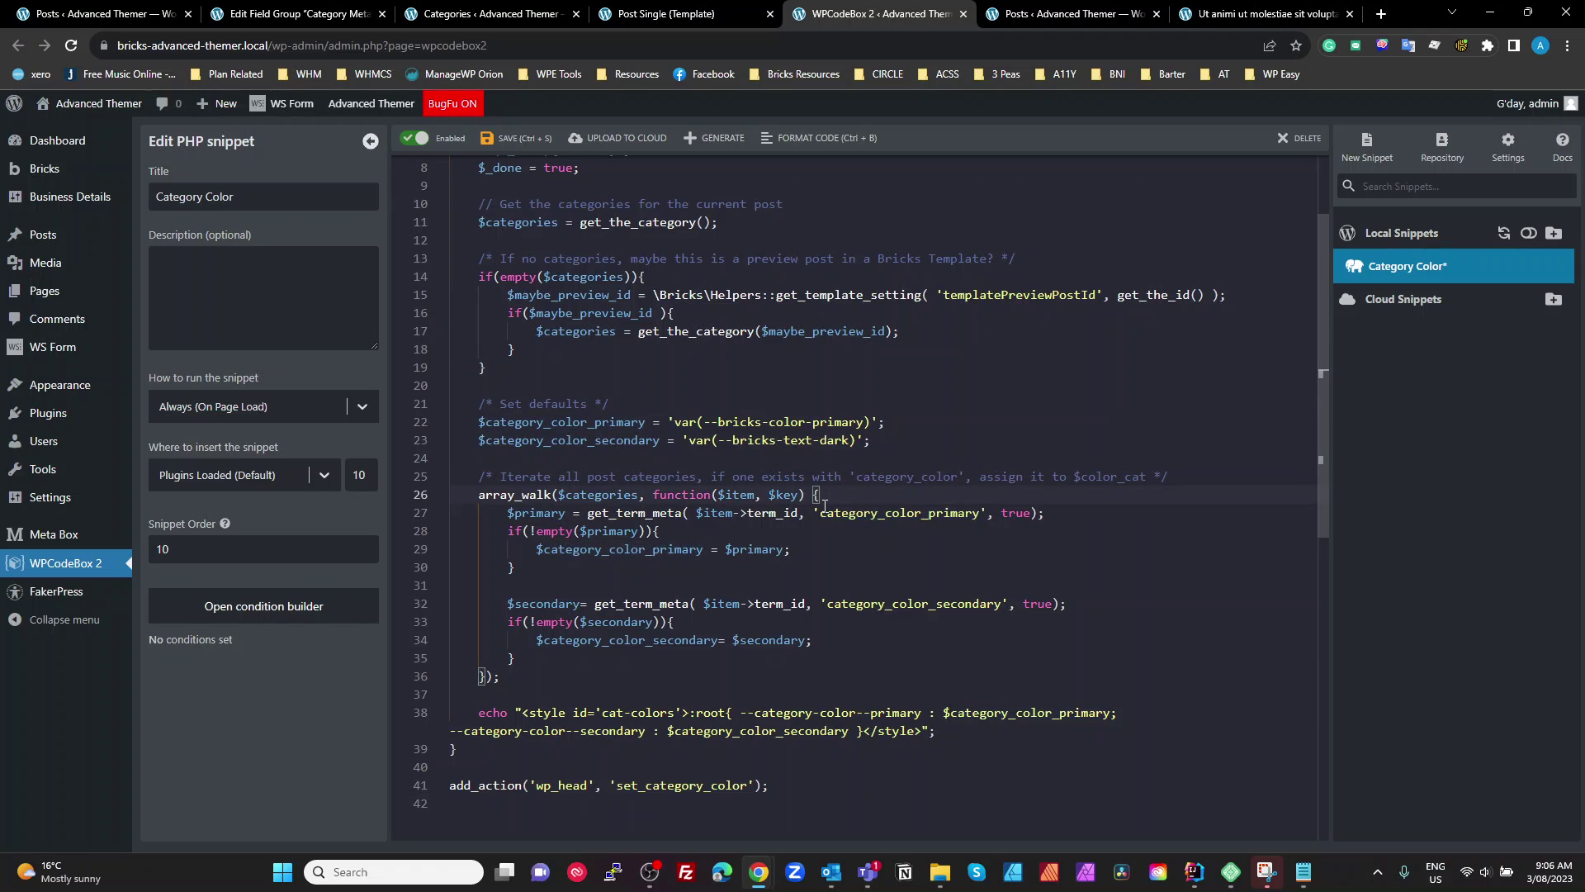
key(ctrl+v)
click(820, 497)
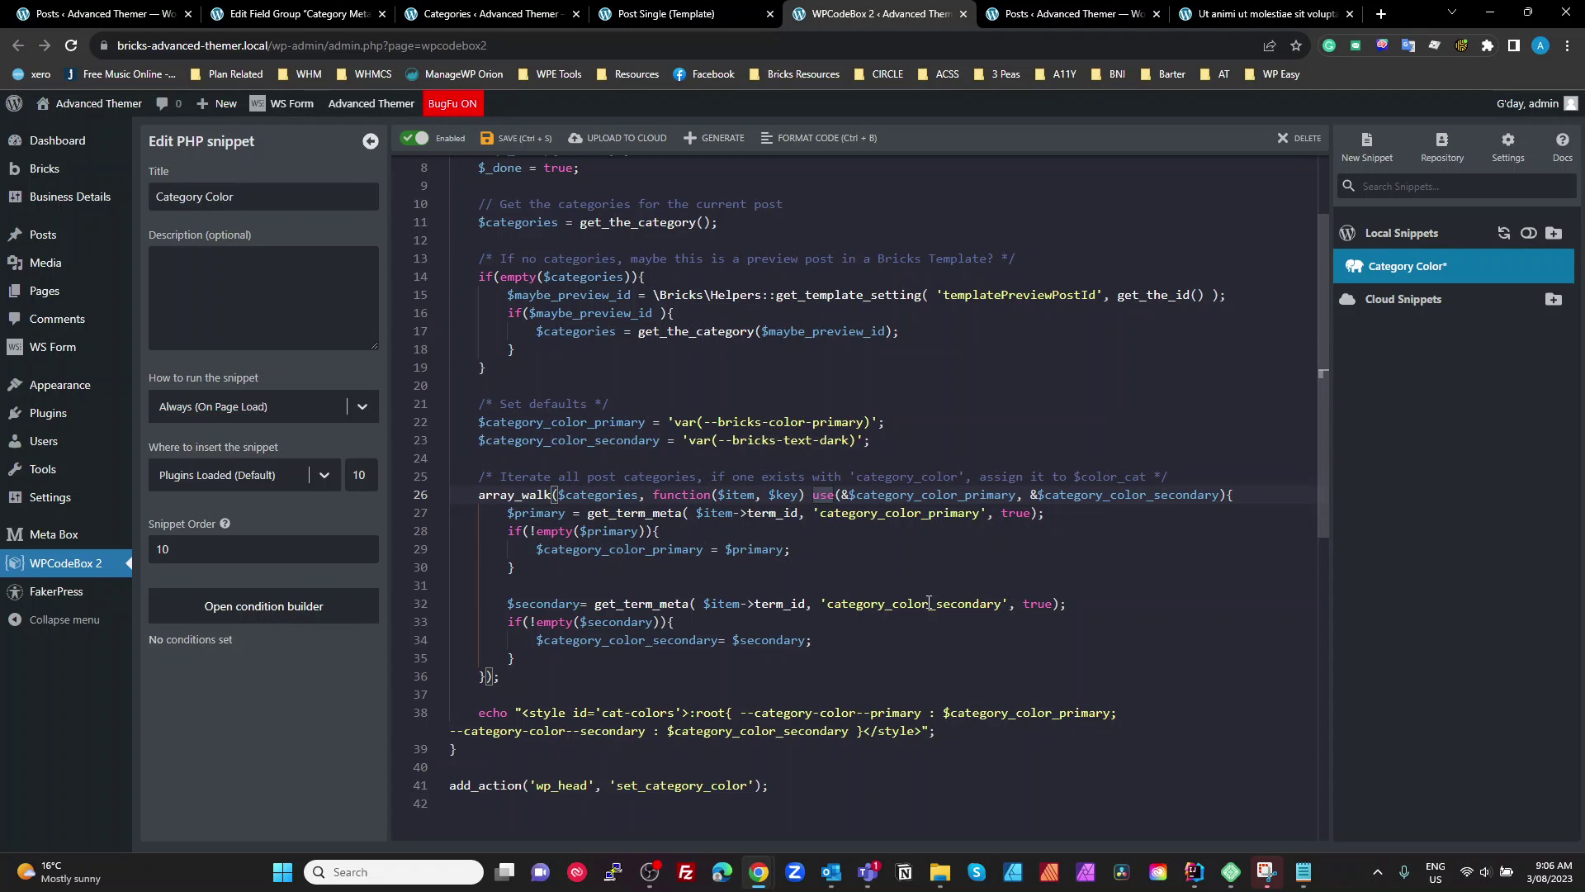
click(849, 496)
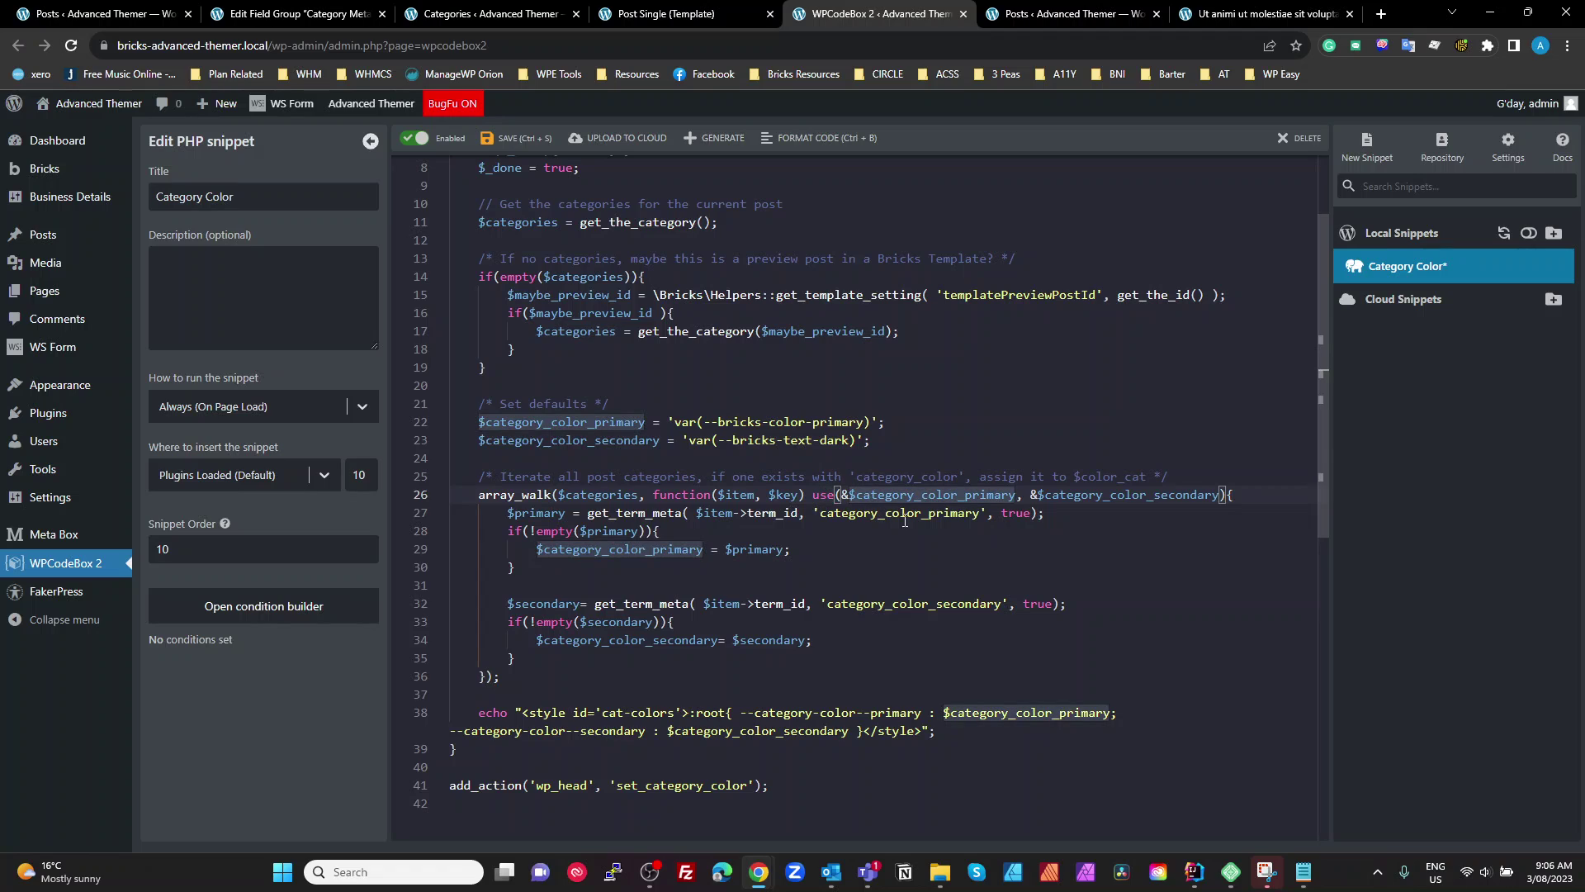
key(BackSpace)
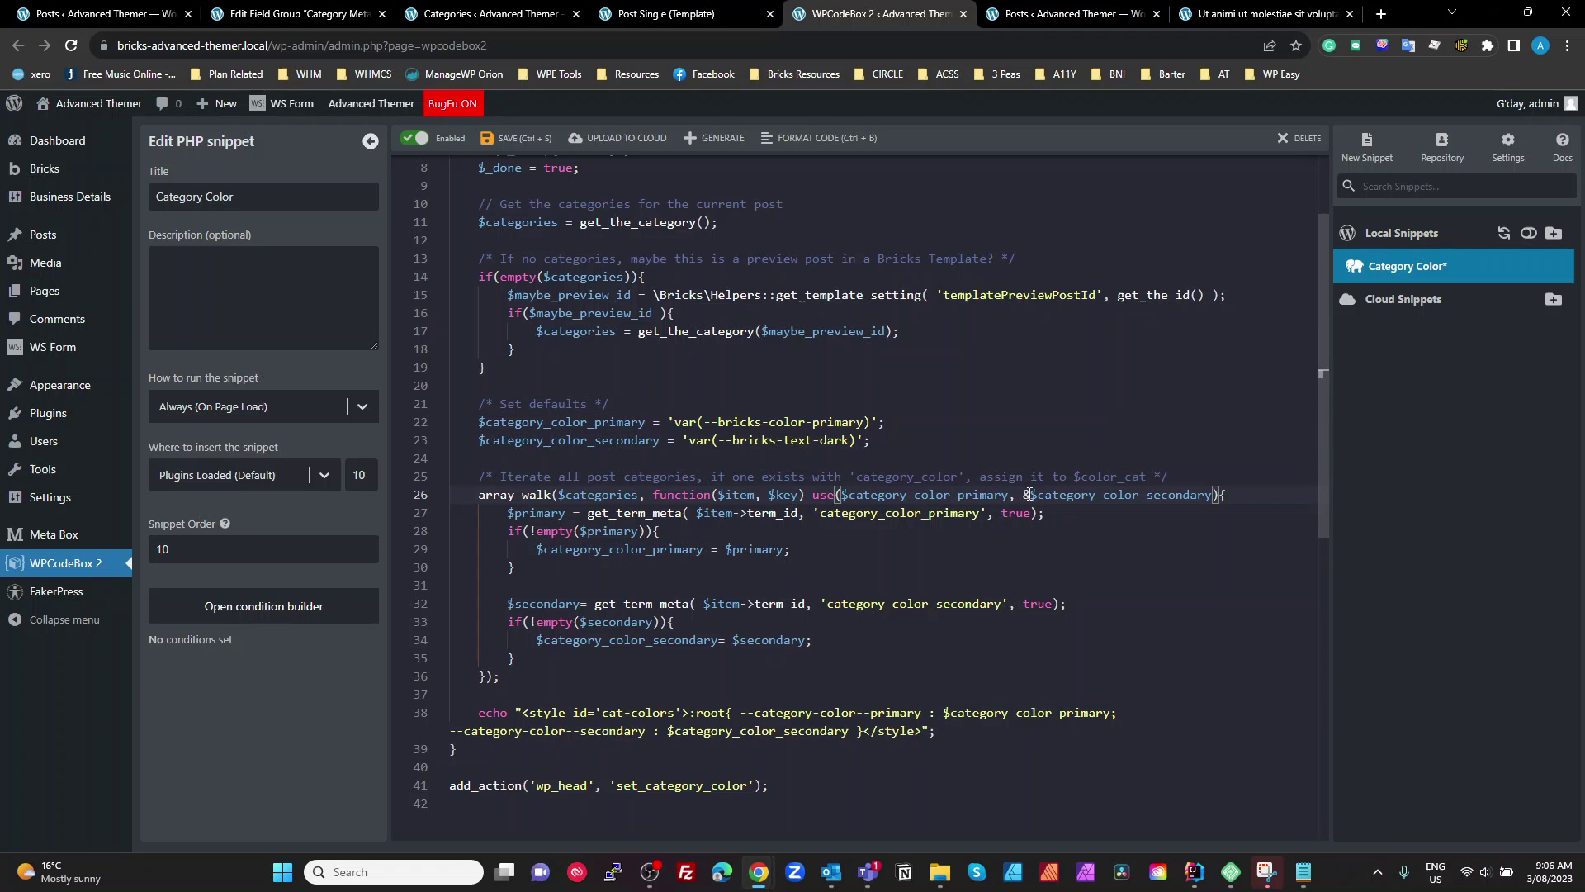
click(1029, 495)
key(BackSpace)
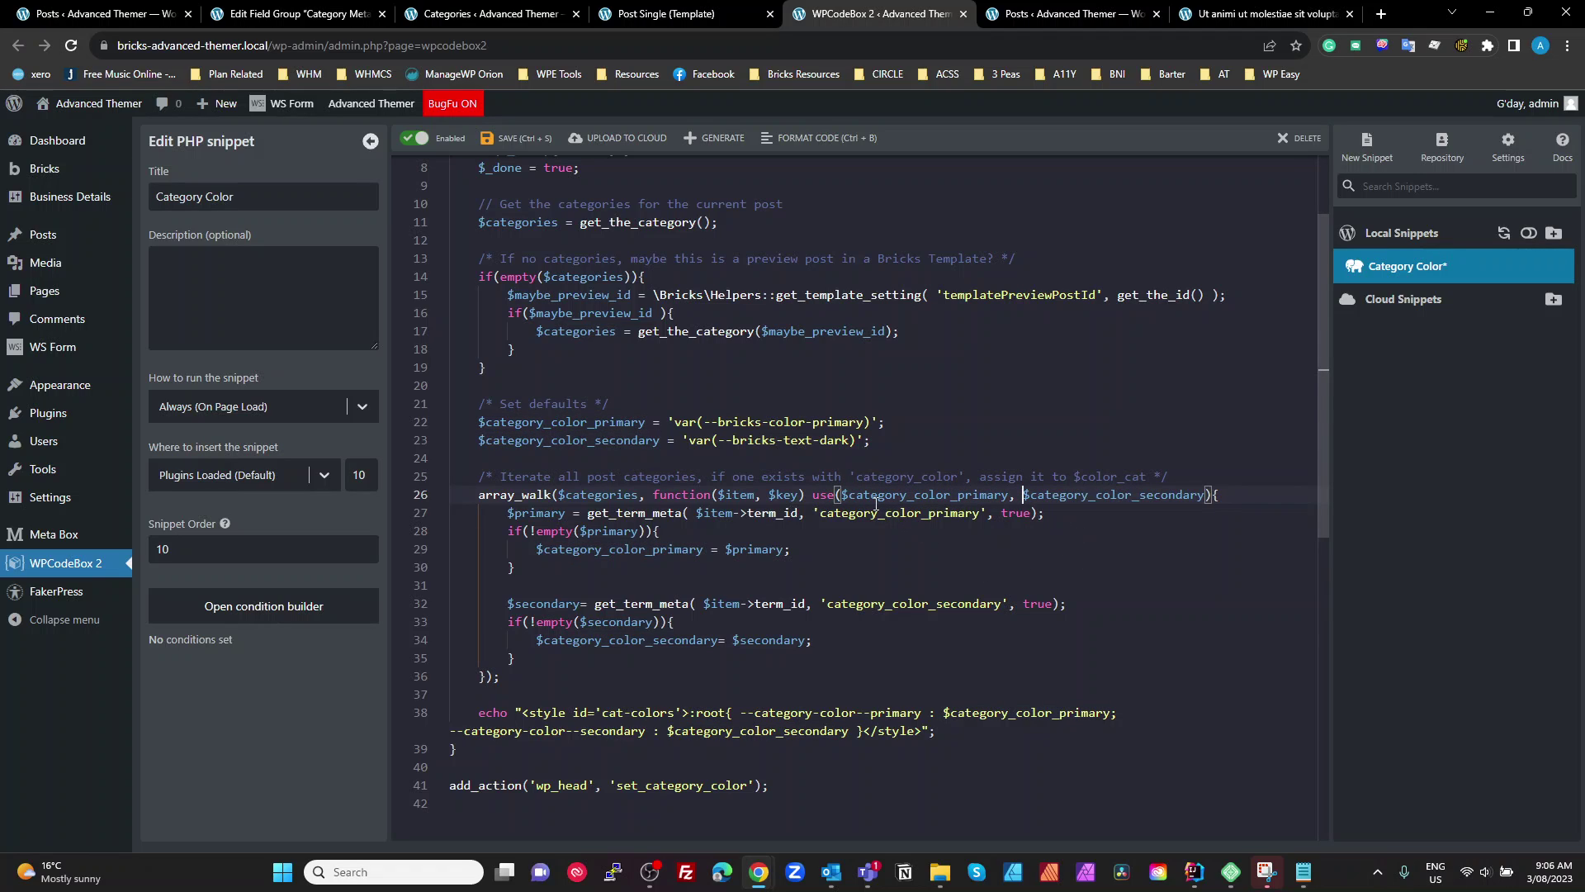
click(838, 495)
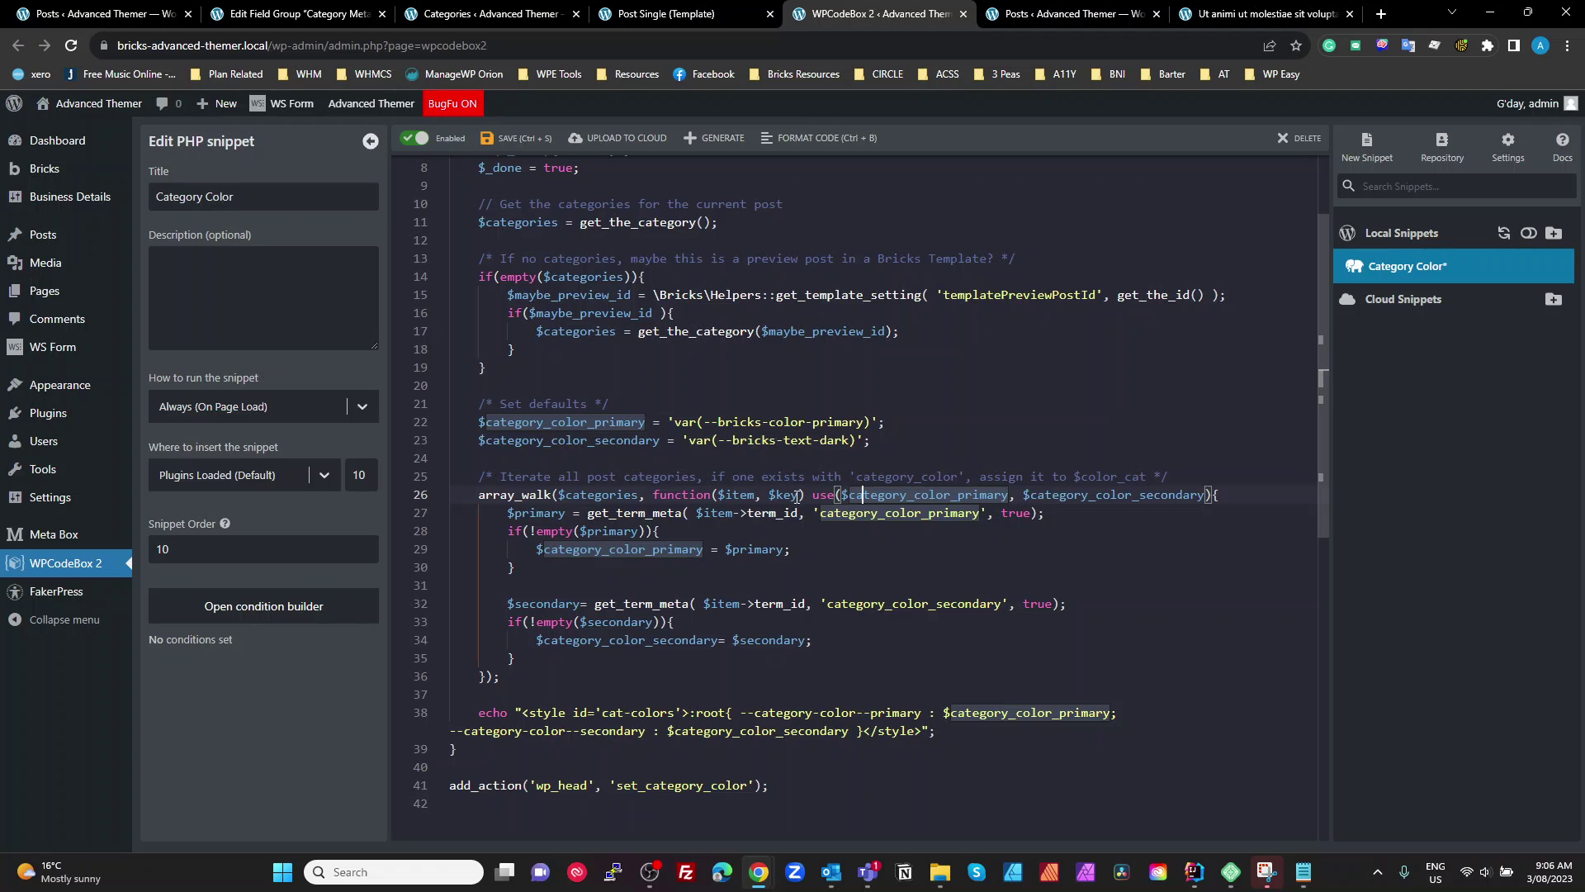
double_click(666, 551)
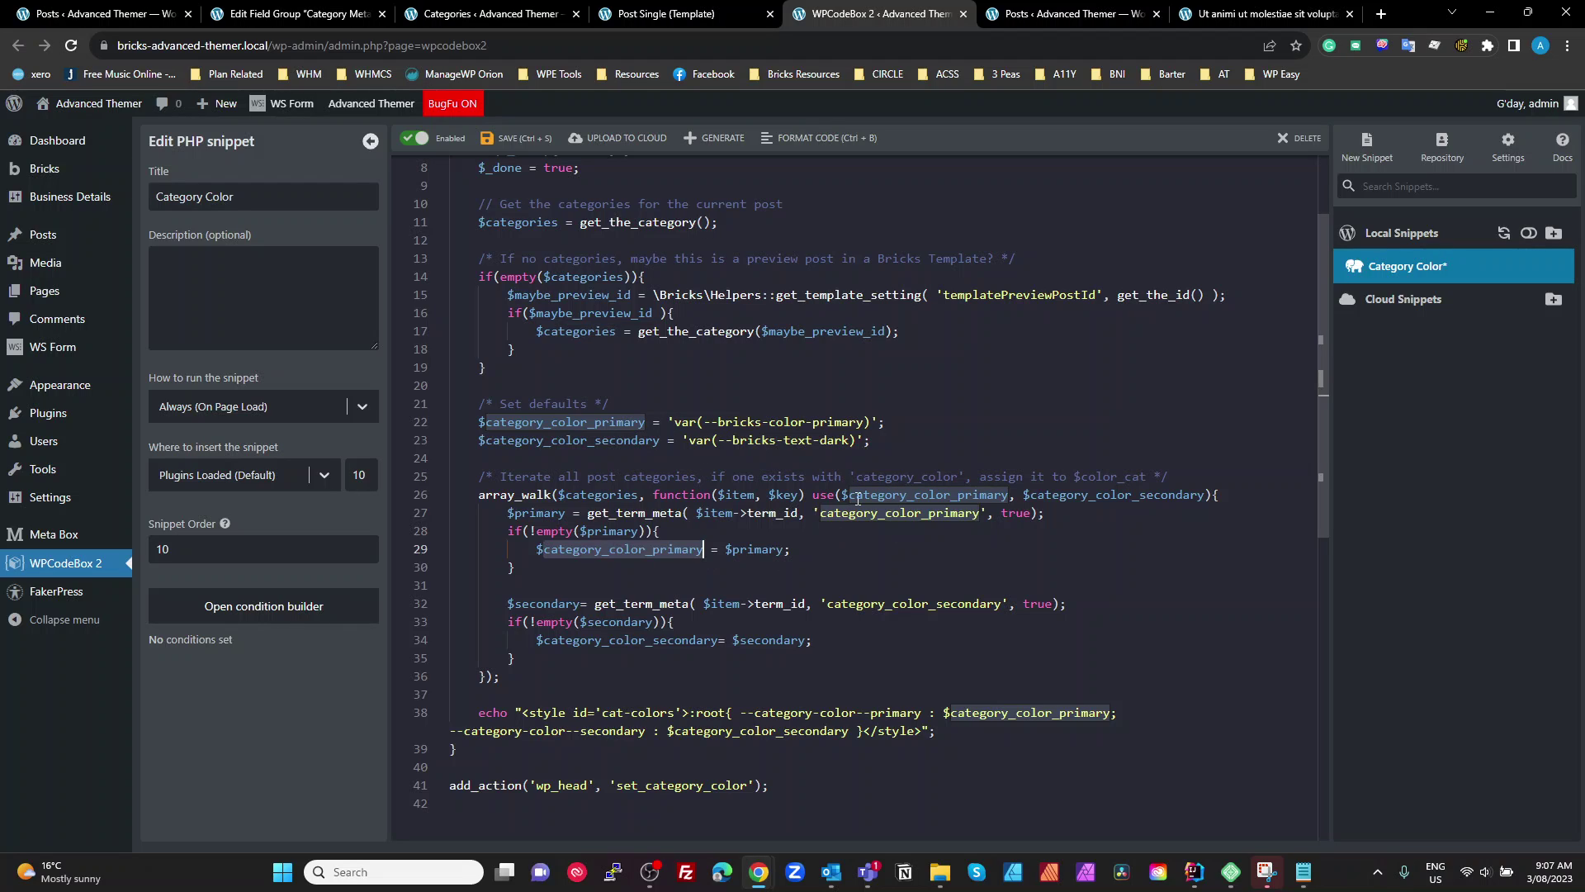
click(669, 557)
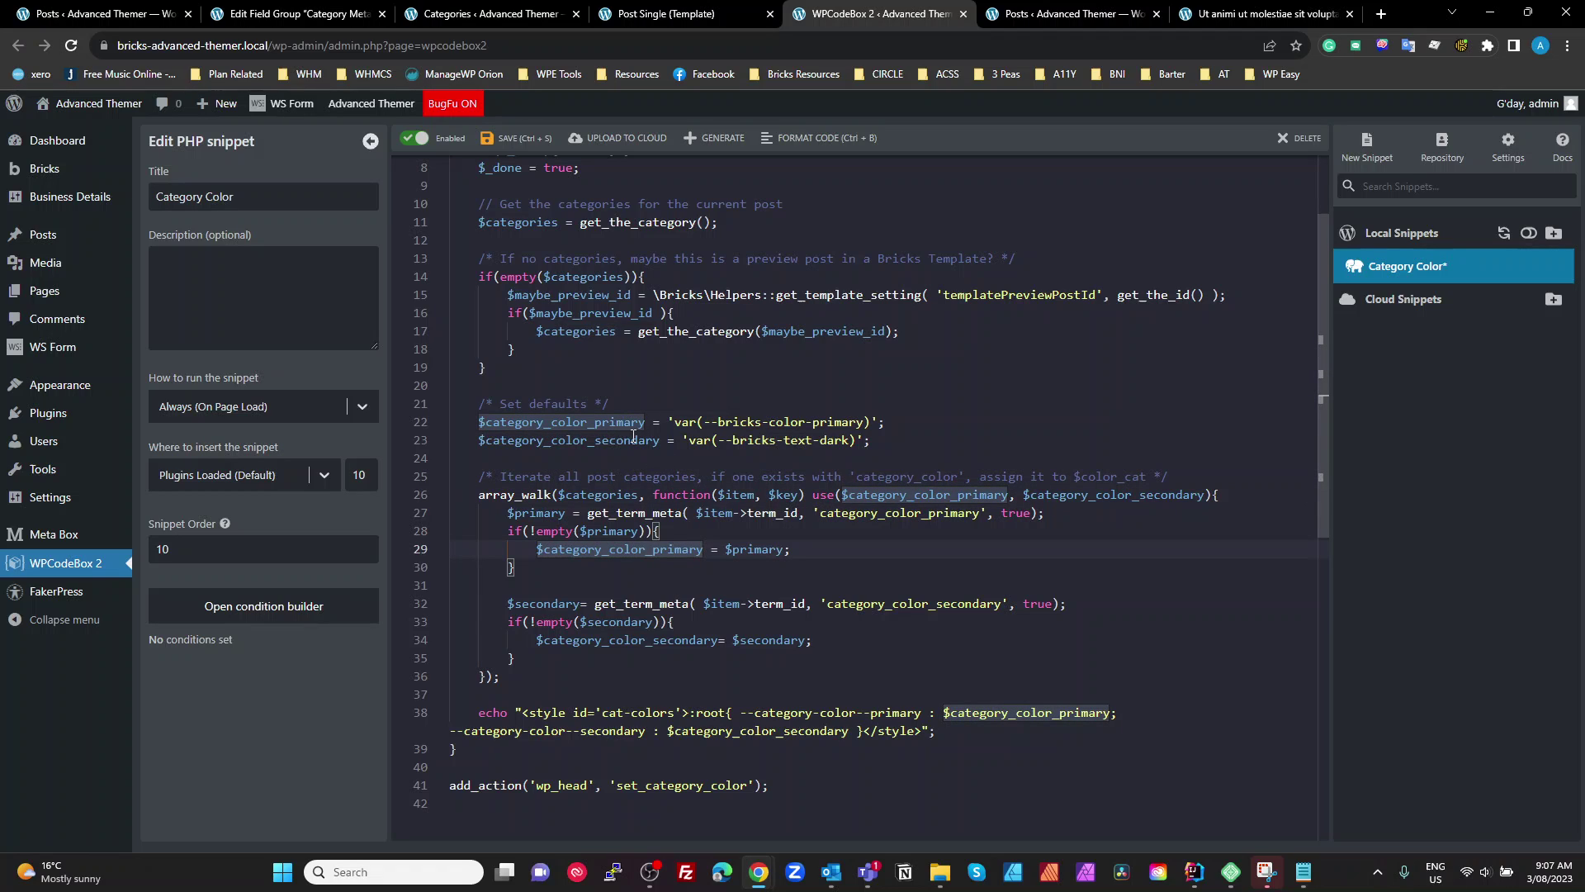
click(841, 496)
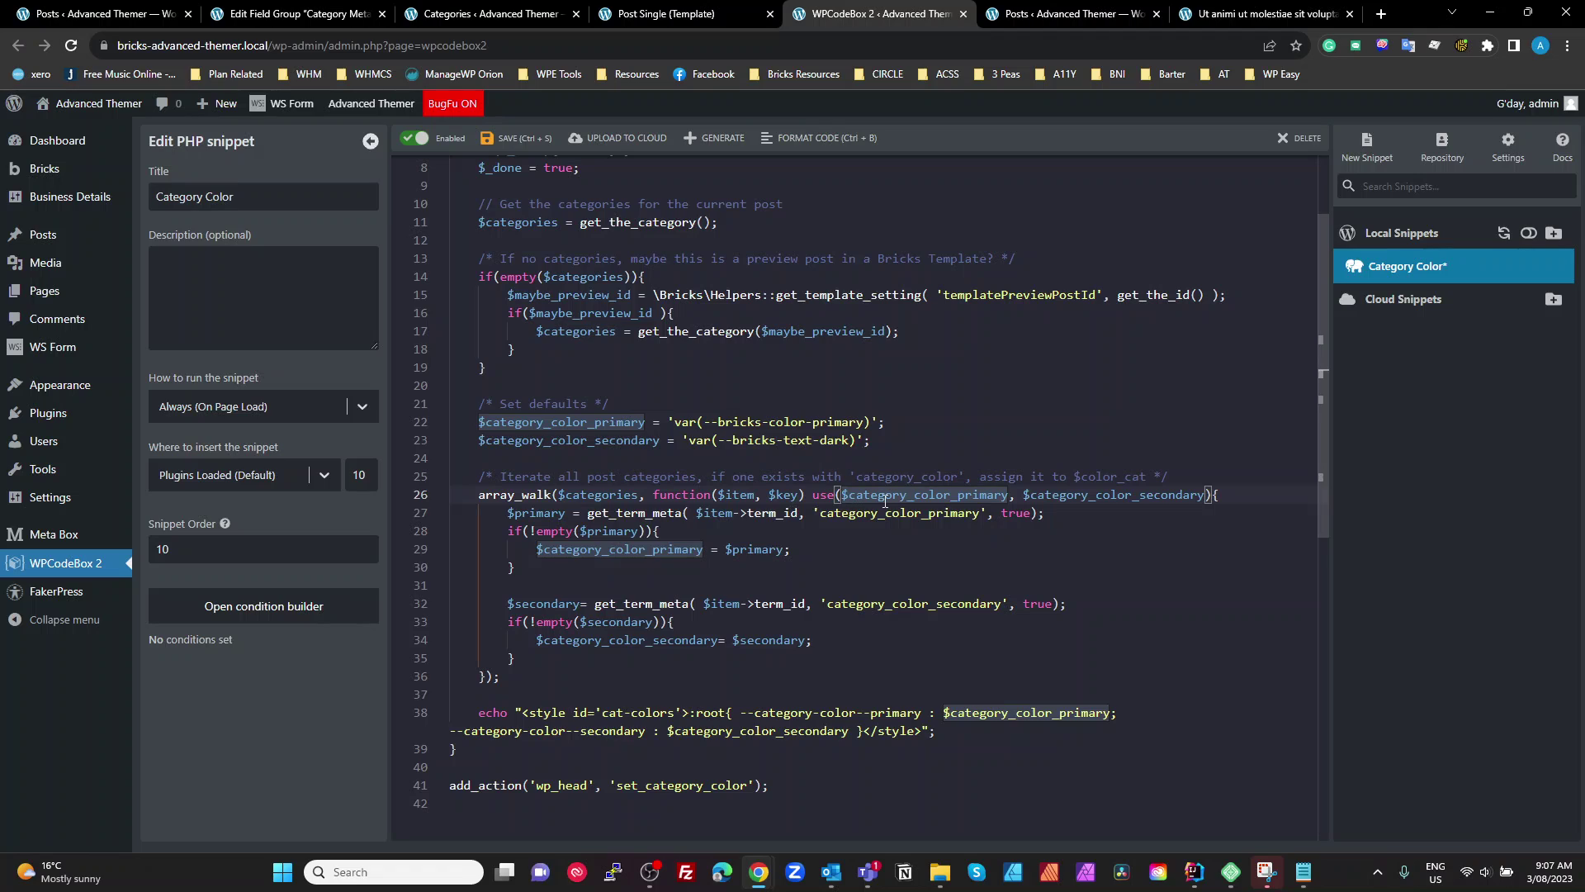
text(&)
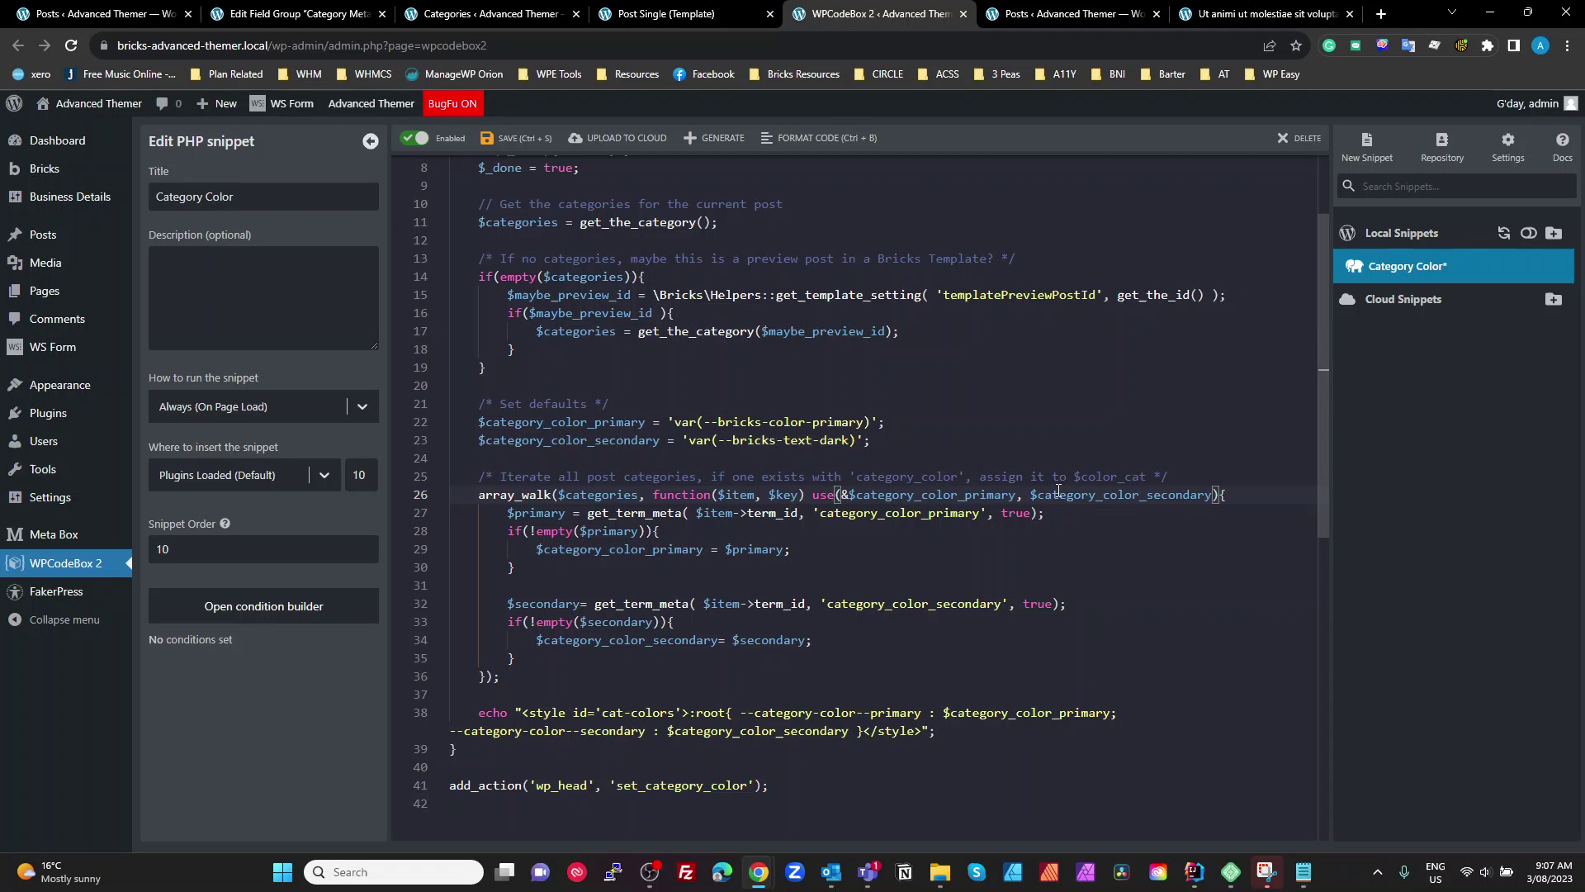
double_click(1032, 496)
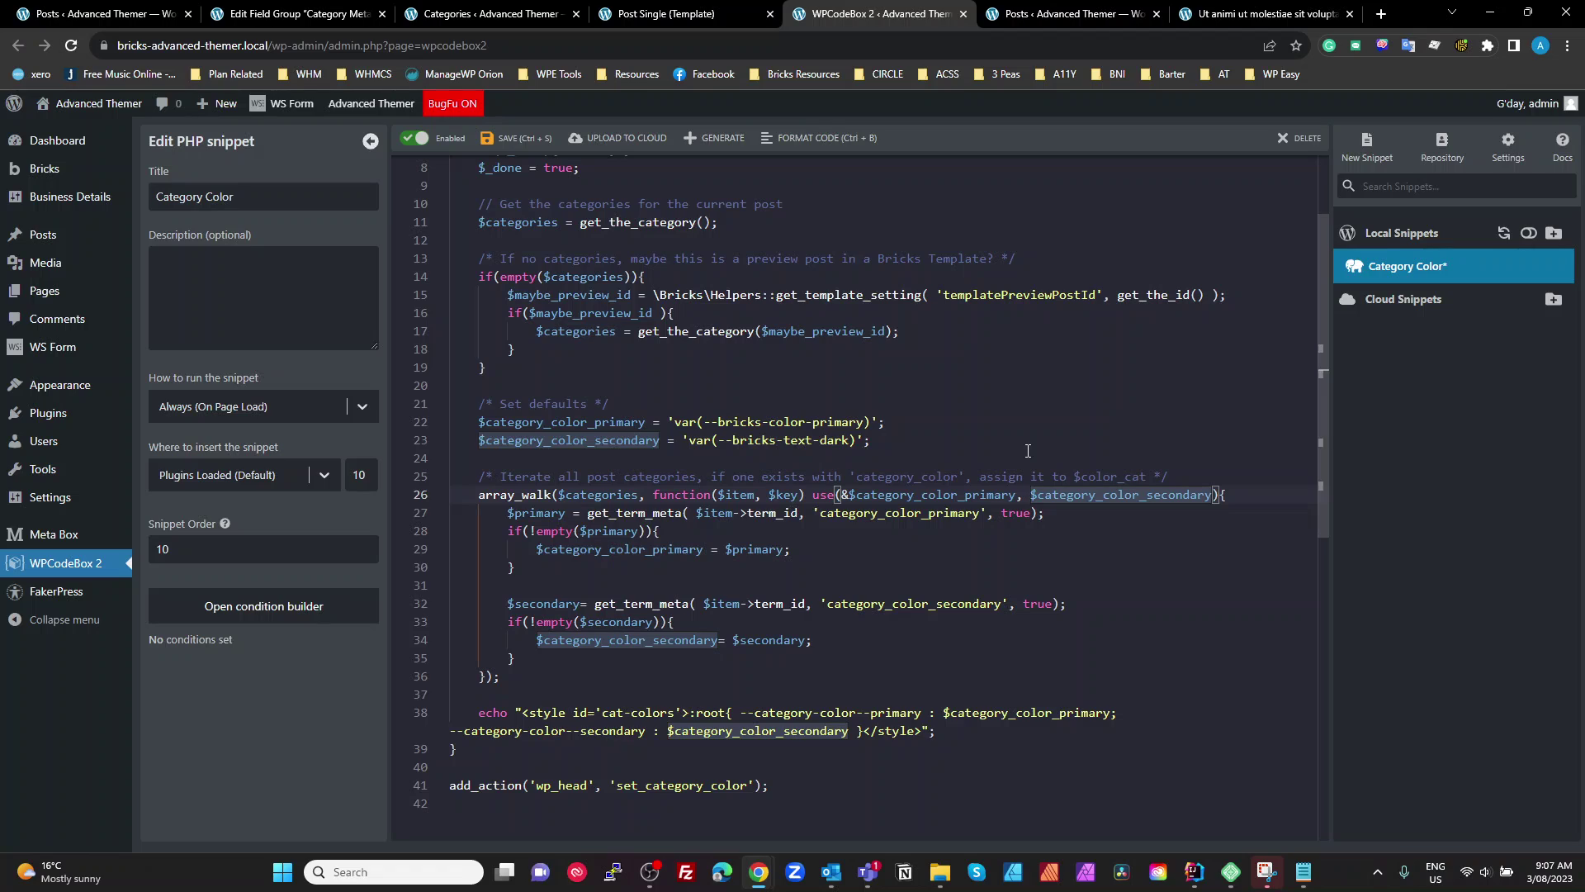
key(Left)
text(&)
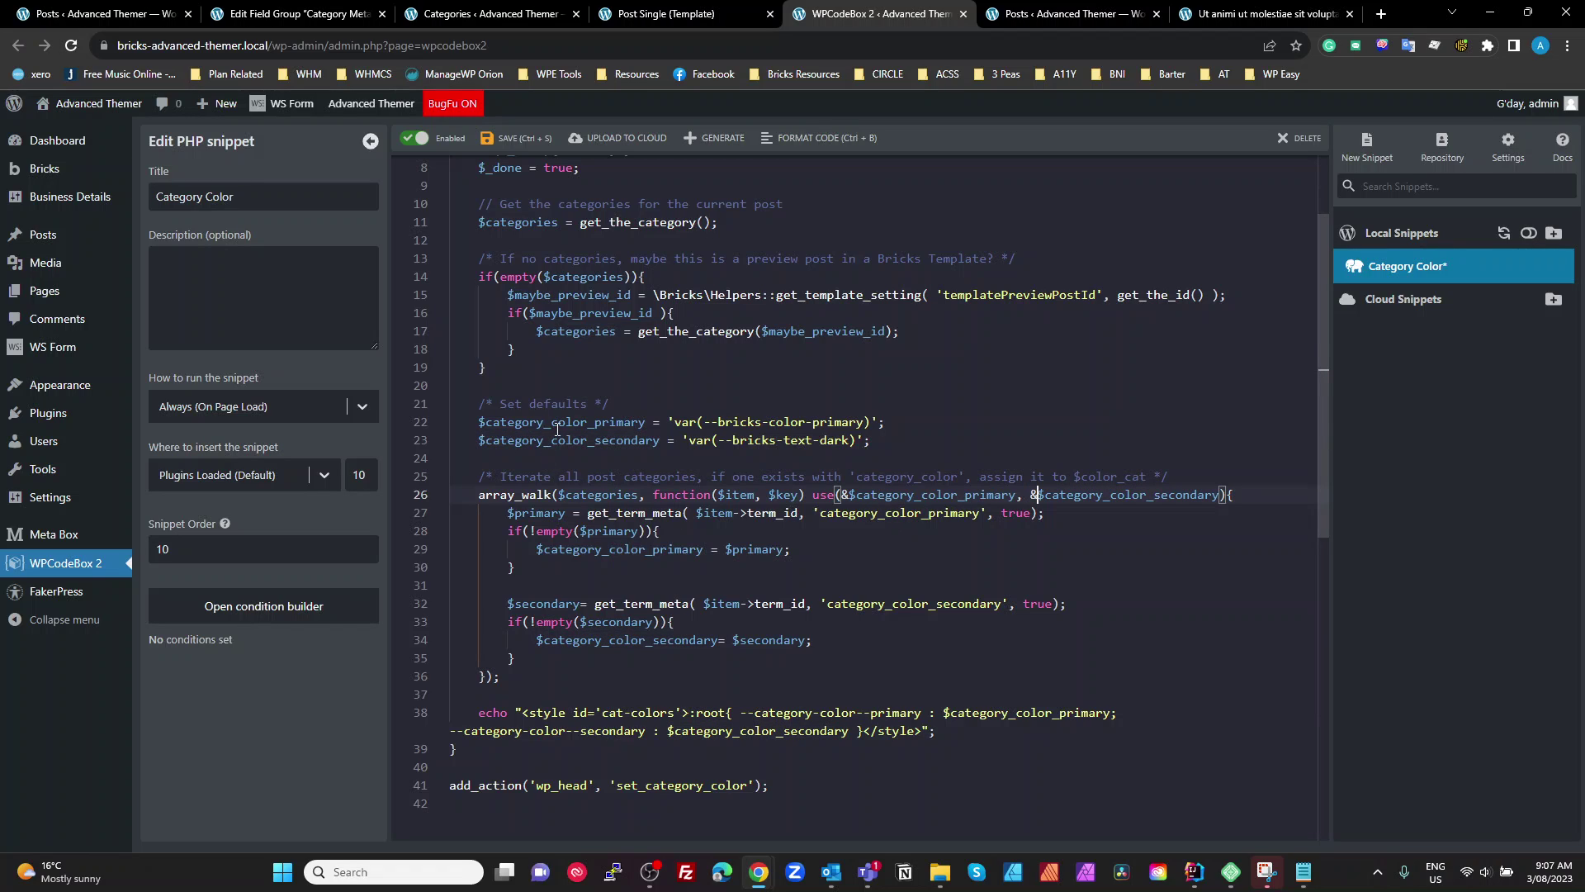
double_click(863, 495)
double_click(657, 557)
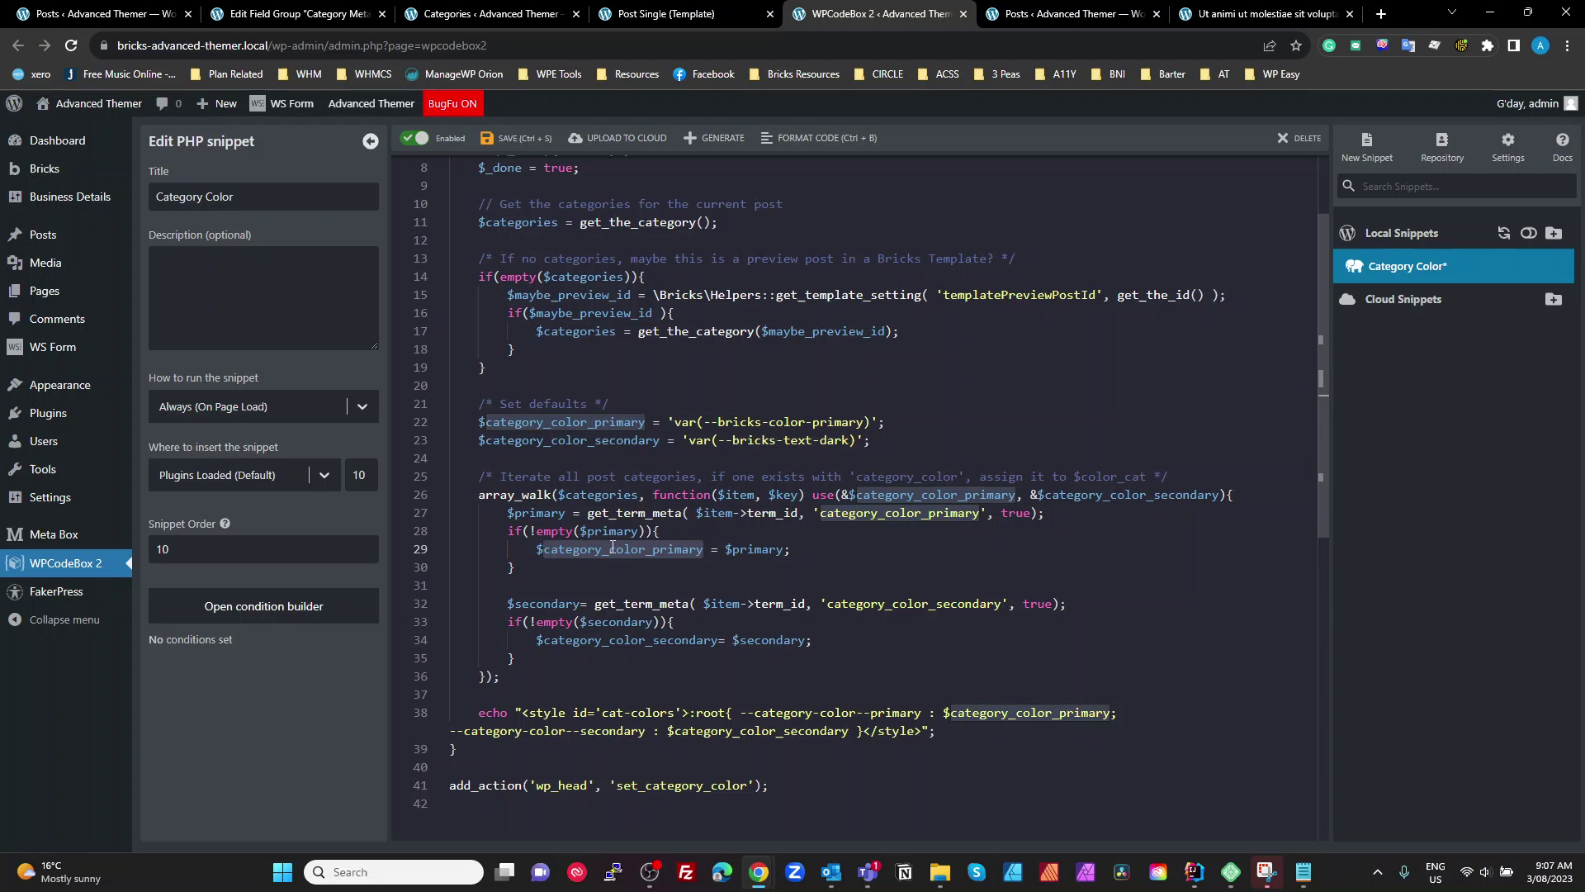
click(609, 440)
click(658, 549)
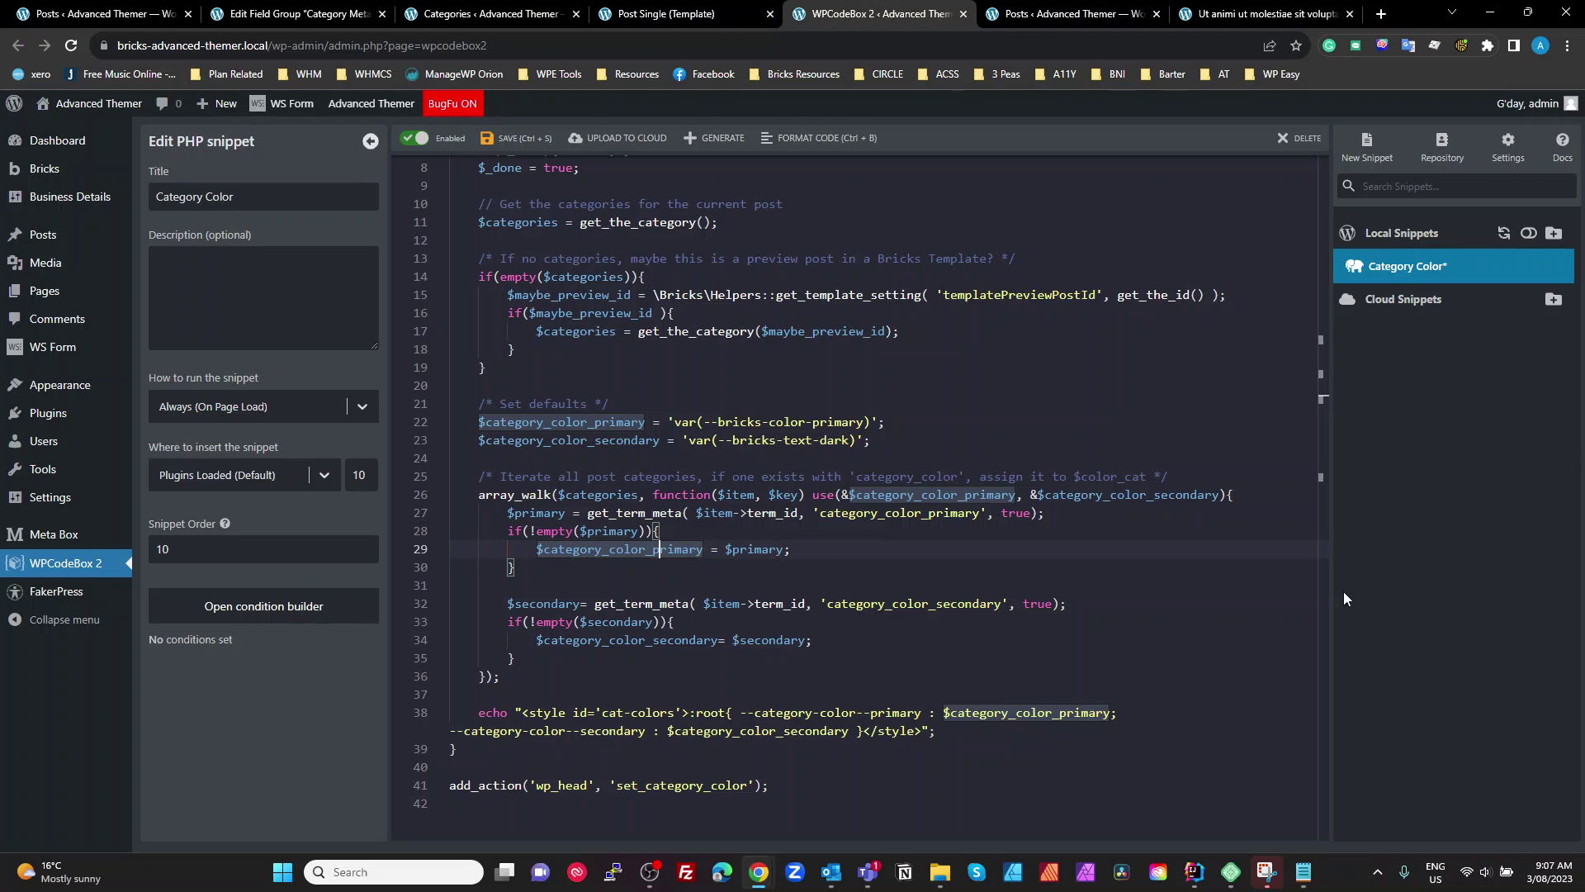
- Review the --category-color--primary echo line and get_term_meta keys, then save with Ctrl+S
scroll(635, 700, down, 1)
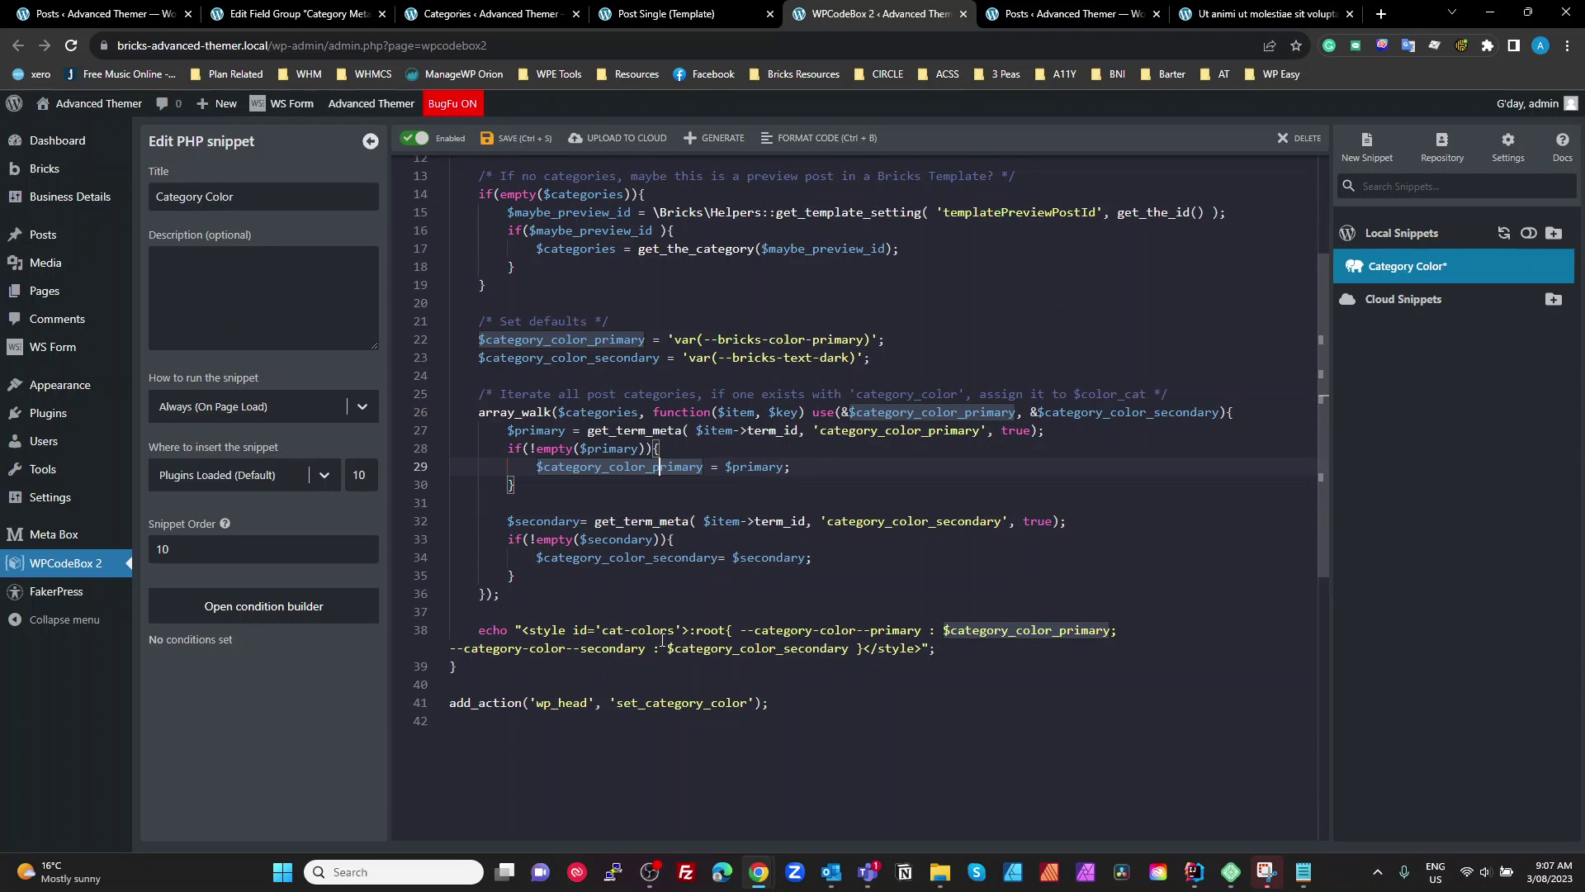
click(603, 654)
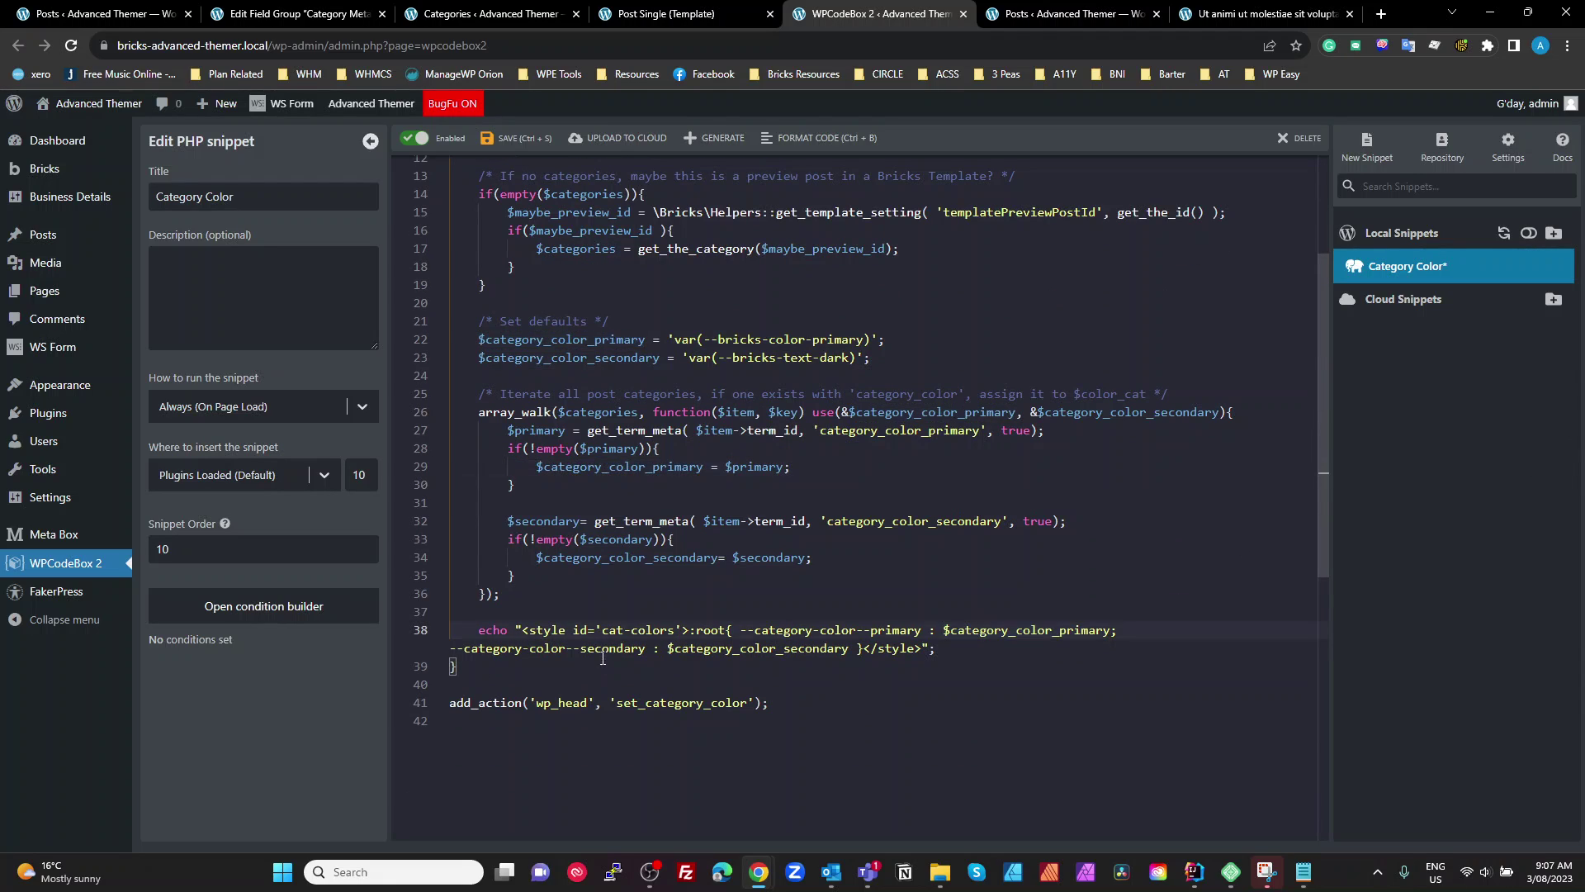
click(545, 632)
drag(739, 632, 1112, 633)
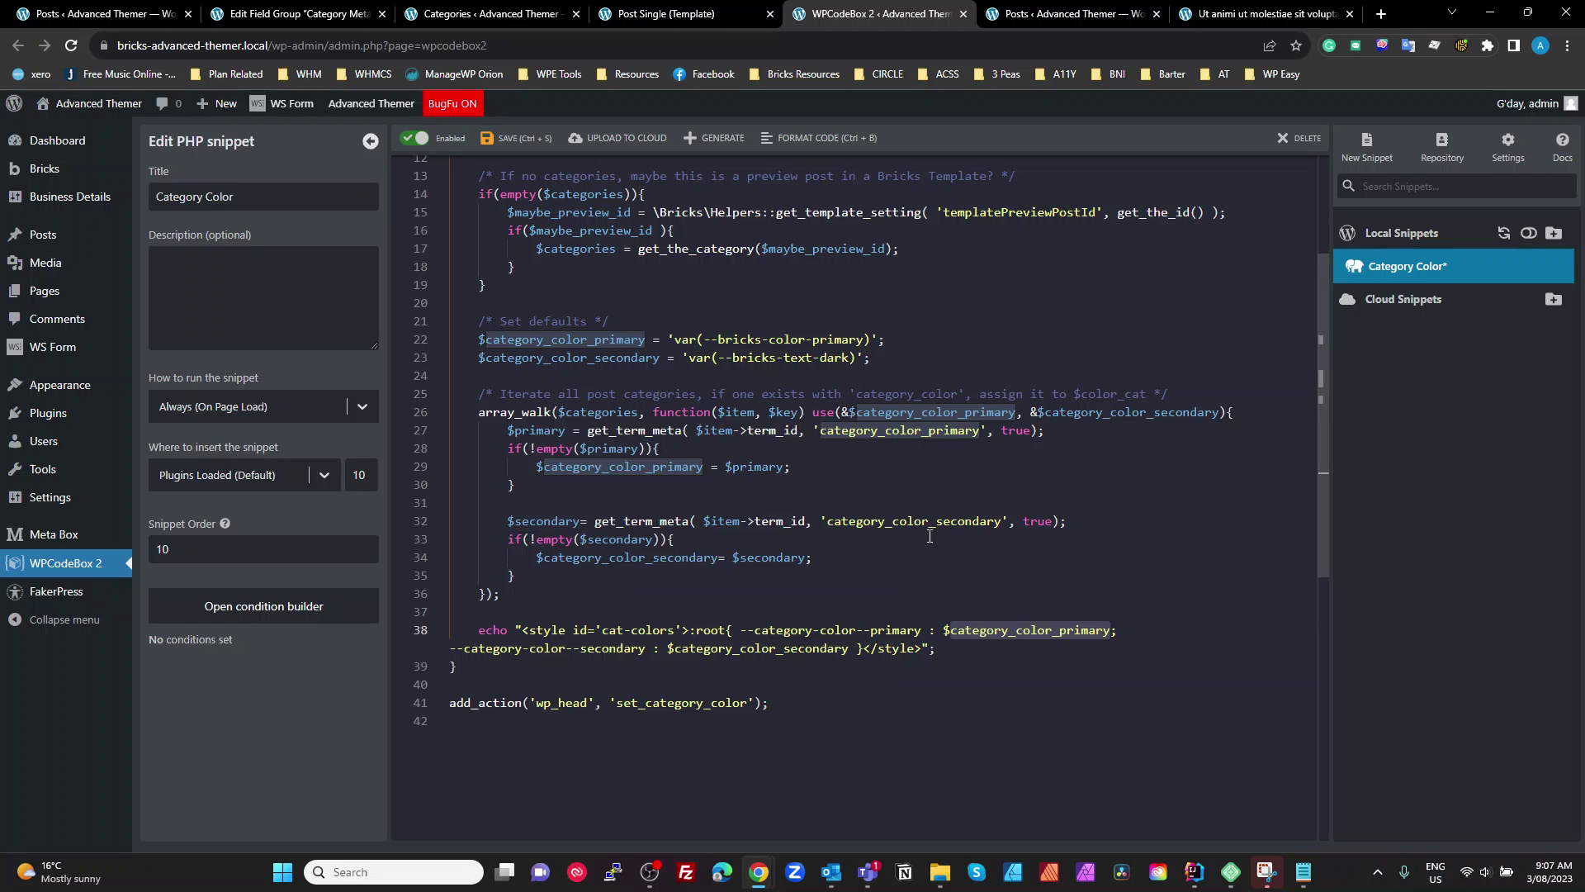
double_click(877, 436)
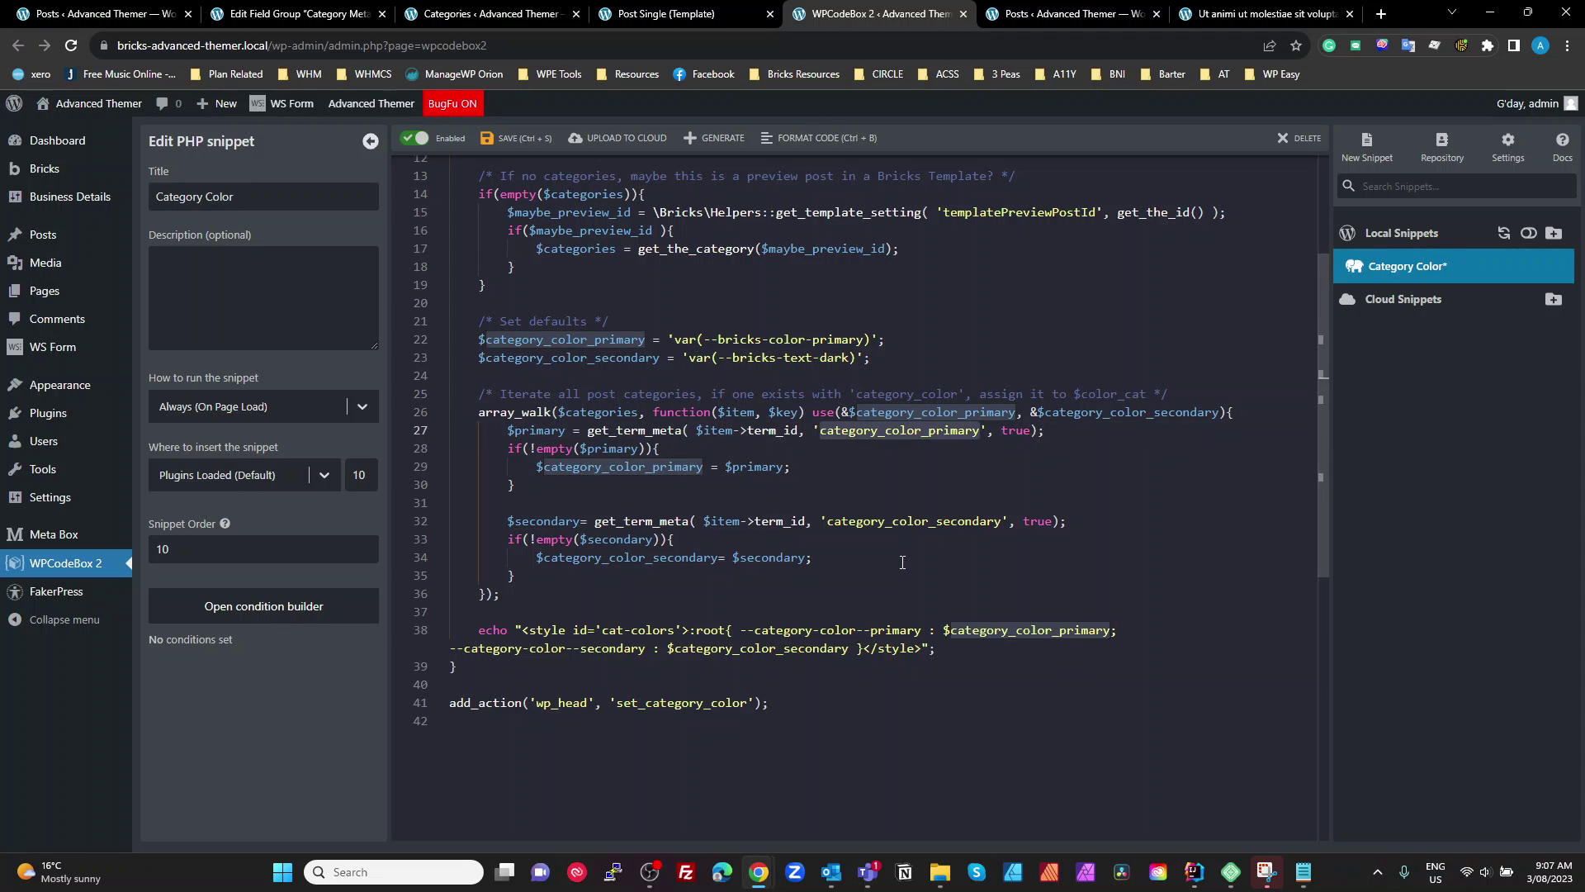
double_click(897, 520)
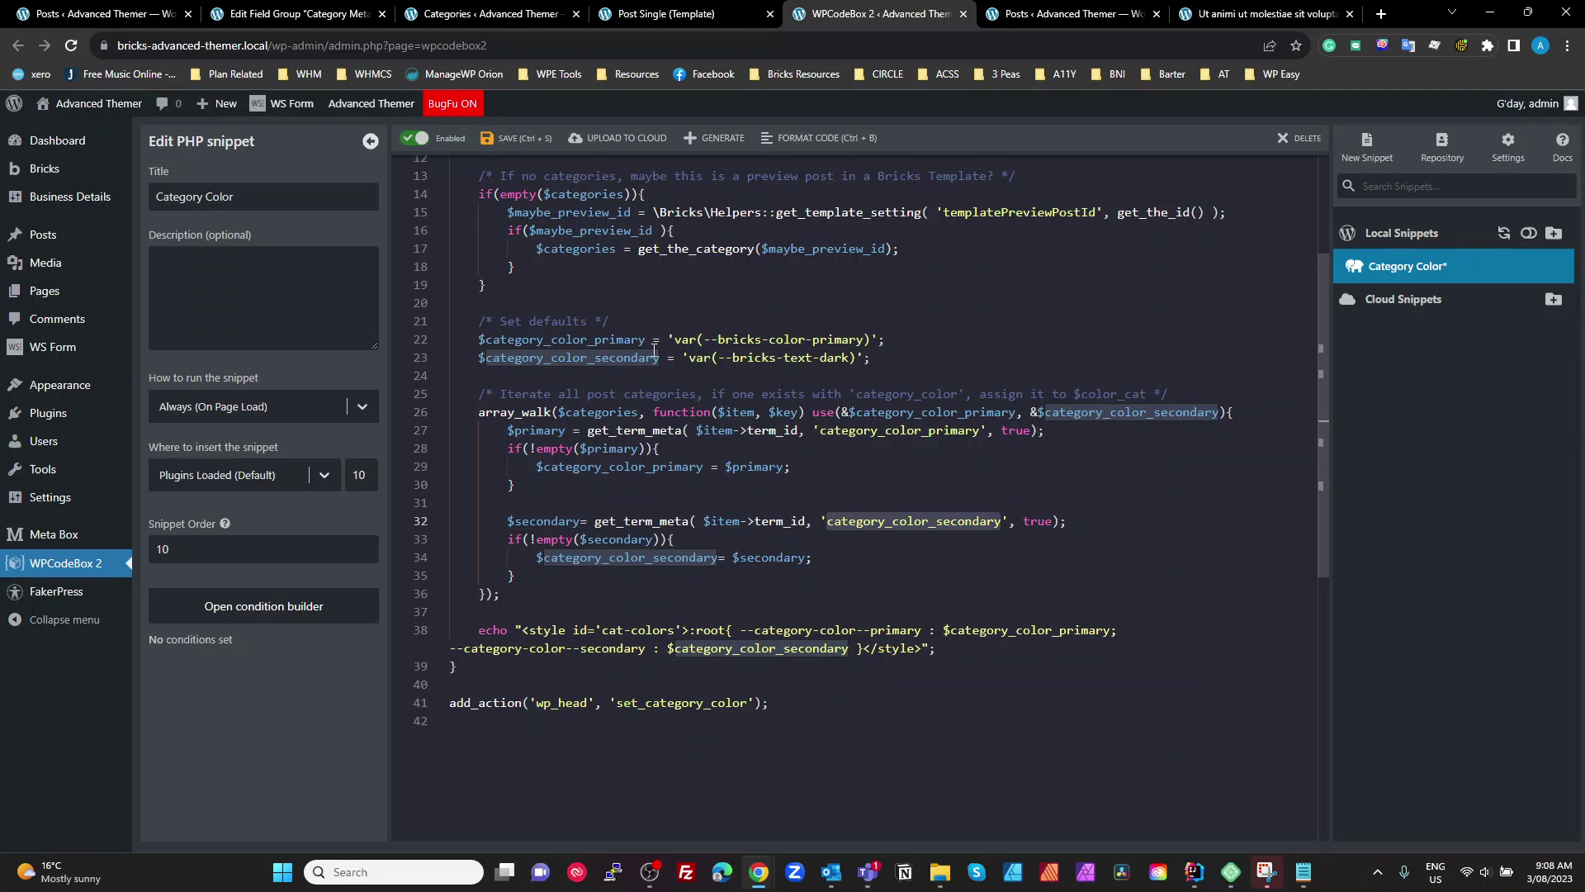
click(857, 739)
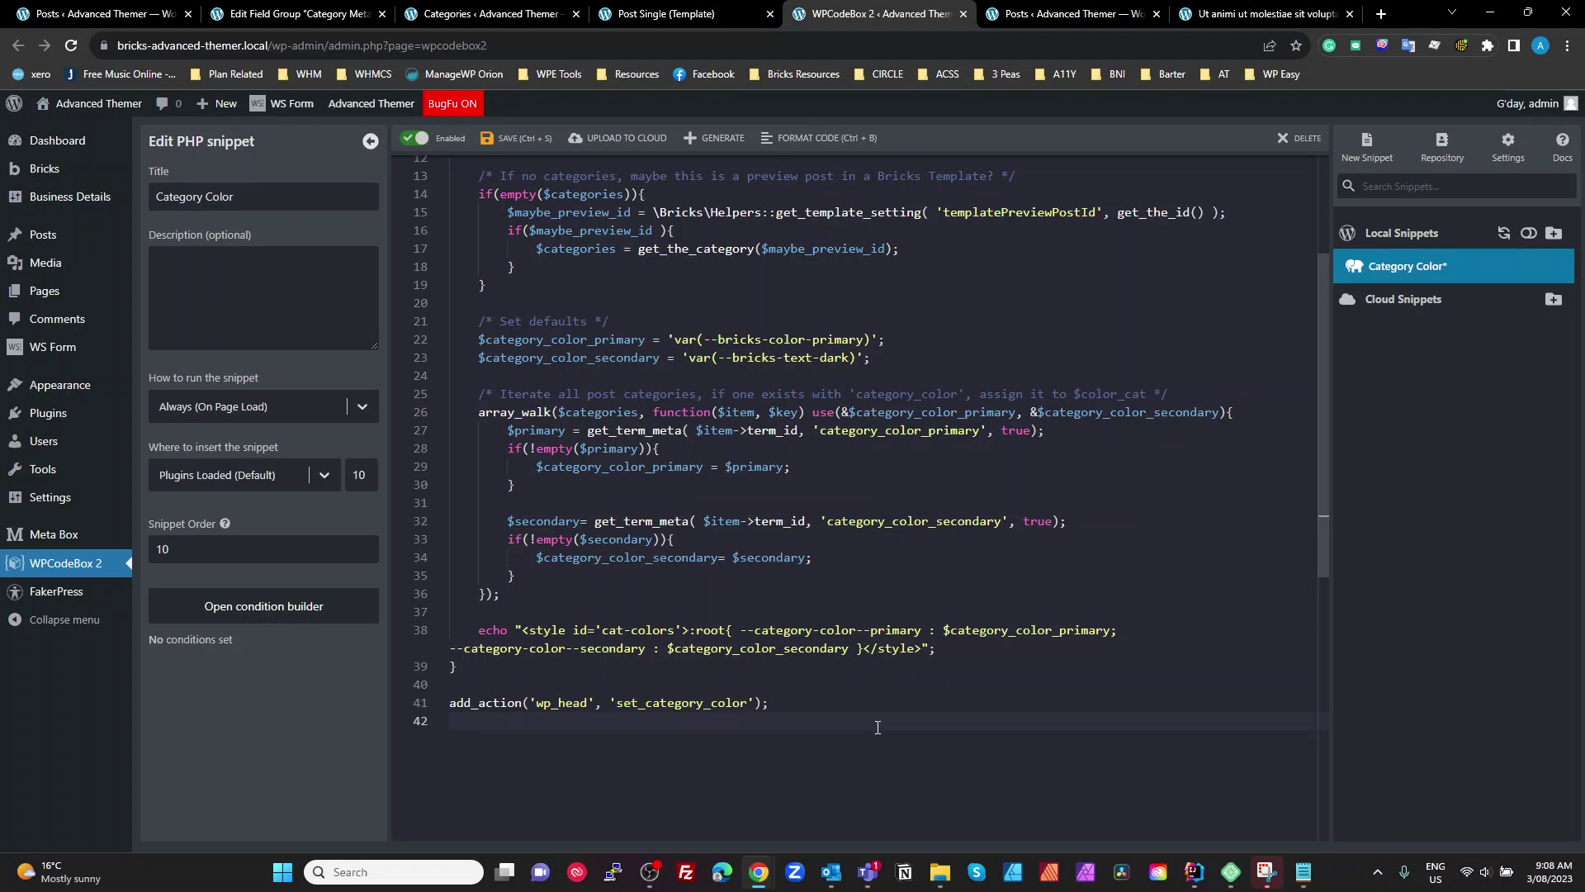
key(ctrl+s)
- Expand Category Color Primary in the Category Meta field group to check its ID category_color_primary
click(892, 430)
click(913, 521)
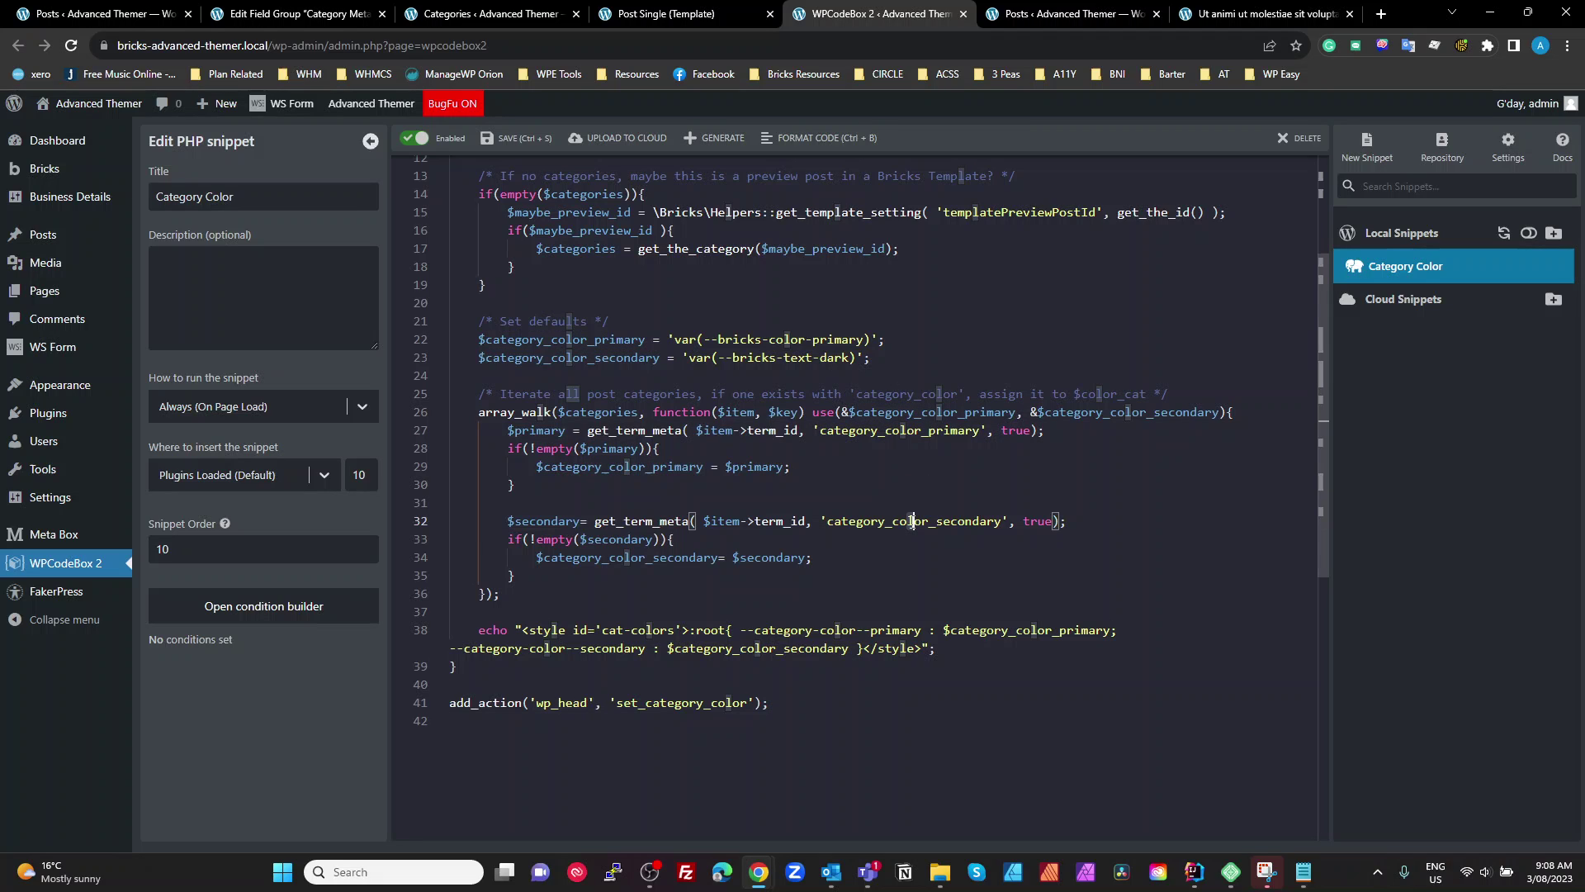
click(289, 14)
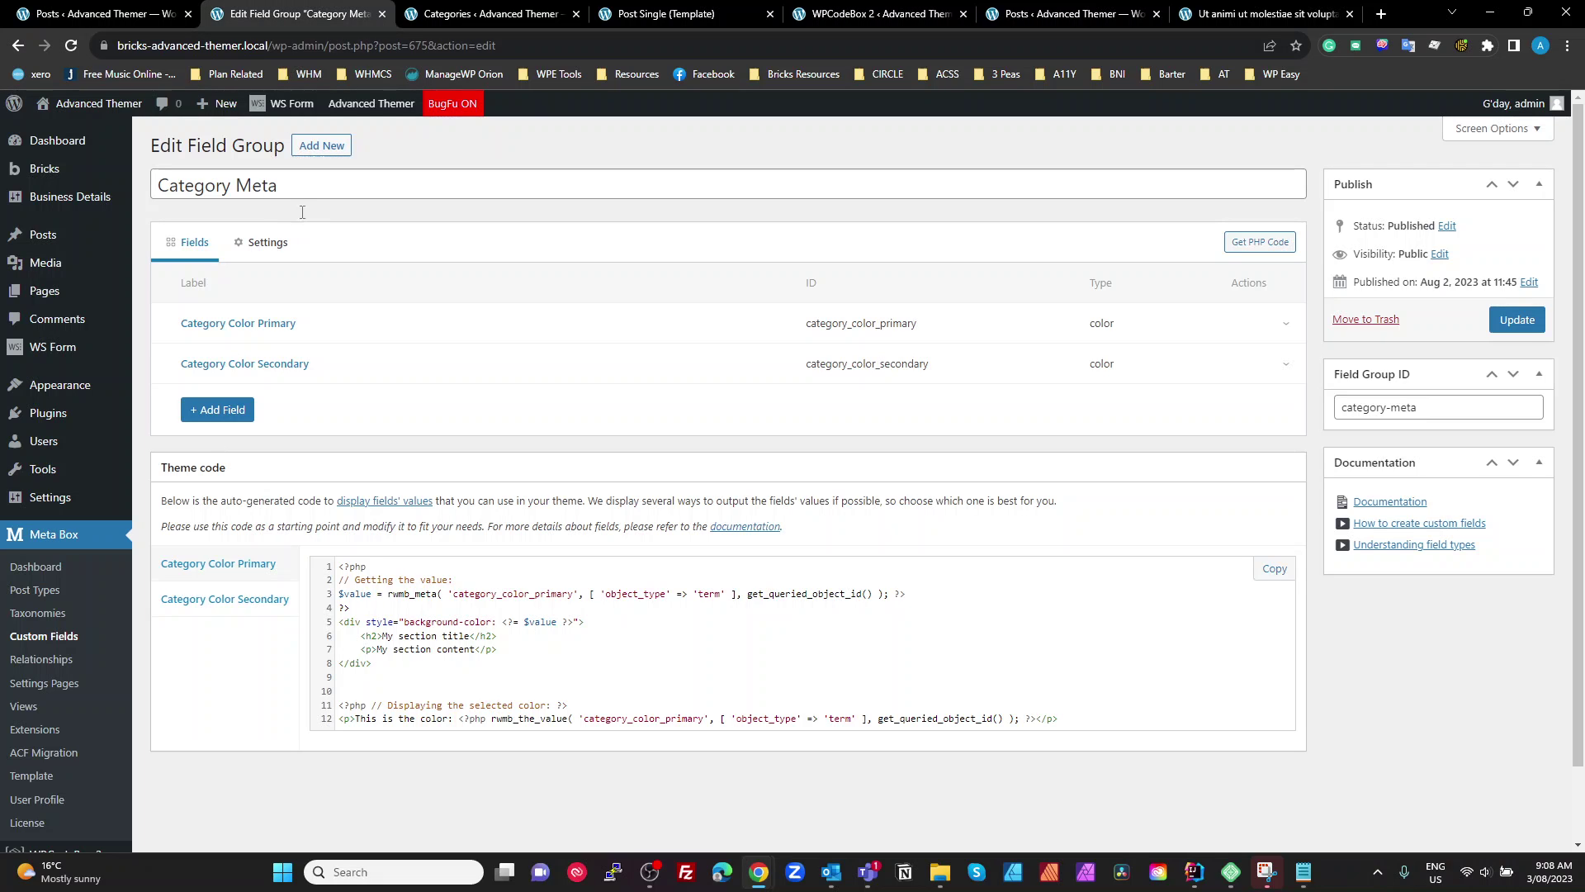
click(273, 324)
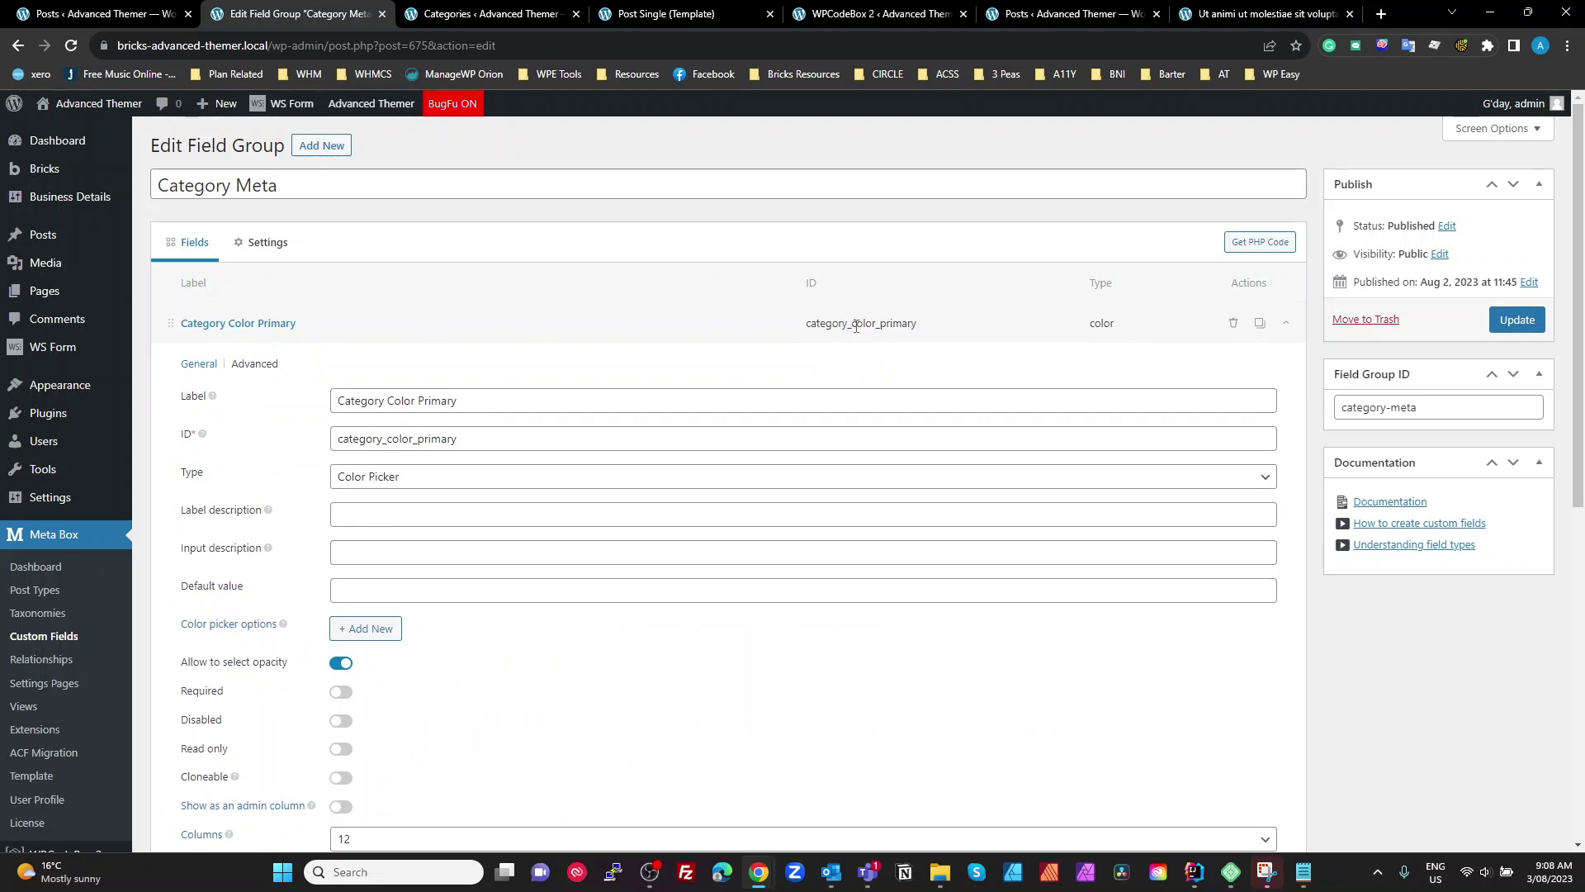
double_click(474, 439)
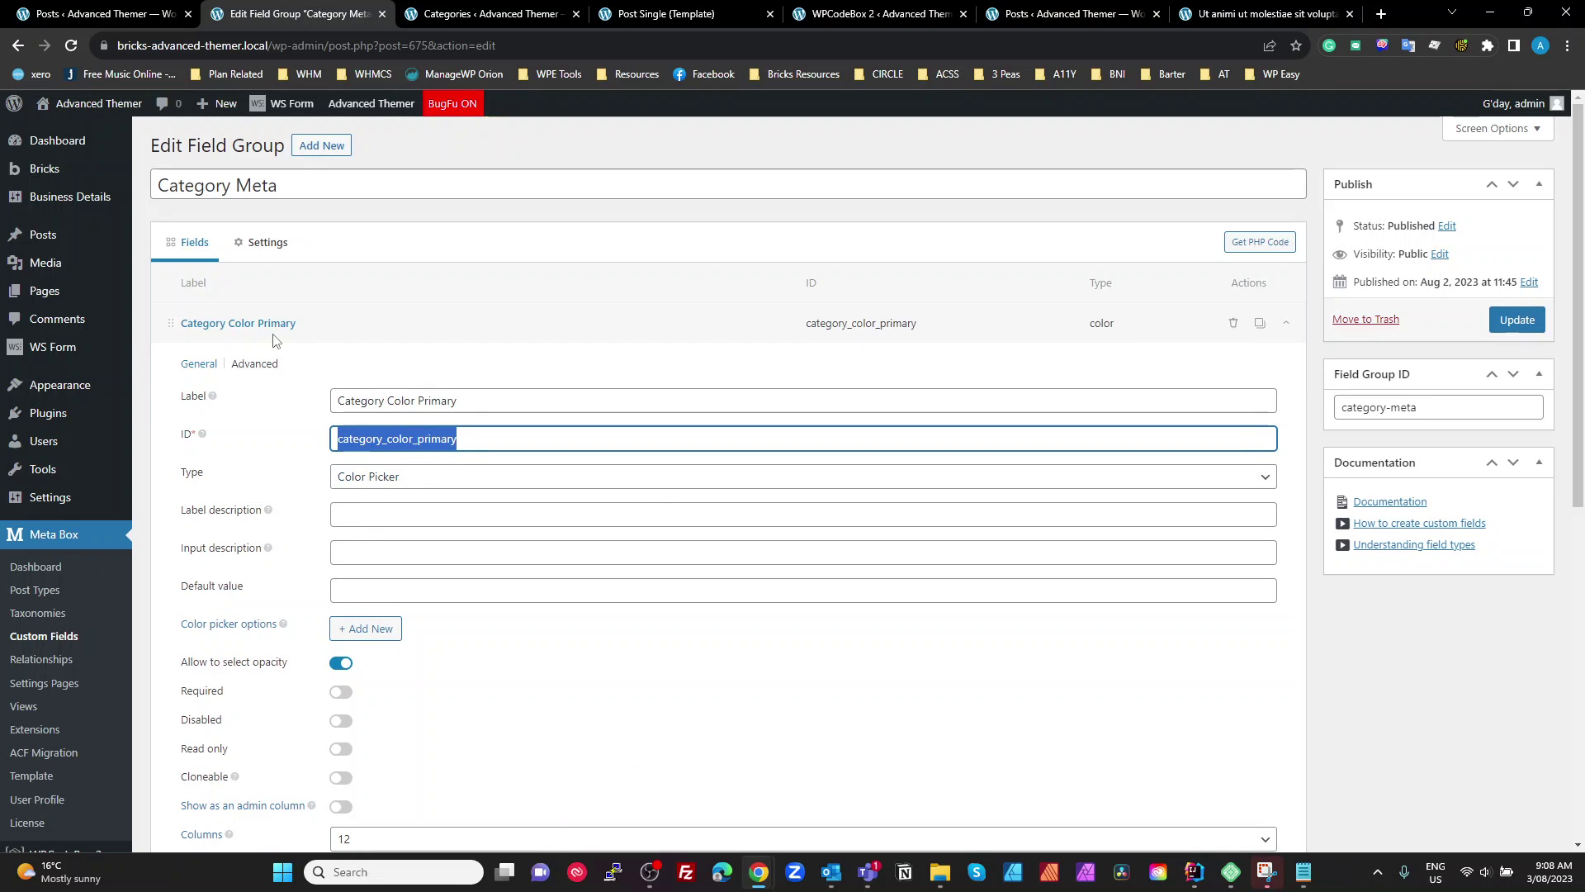
- Go back to the Category Color snippet code in WPCodeBox 2
click(875, 14)
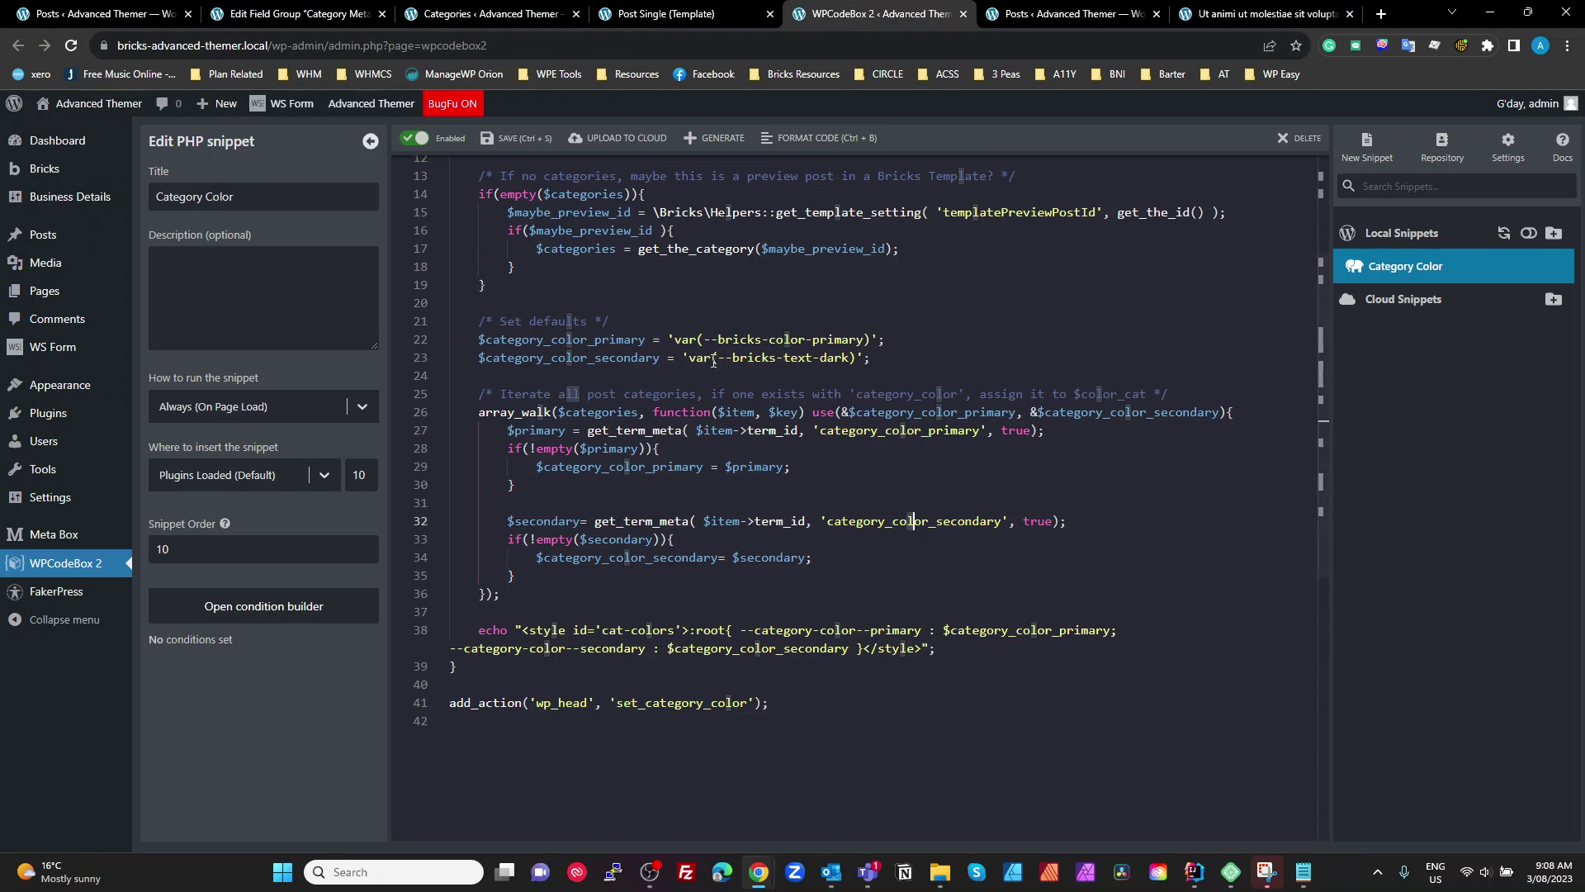